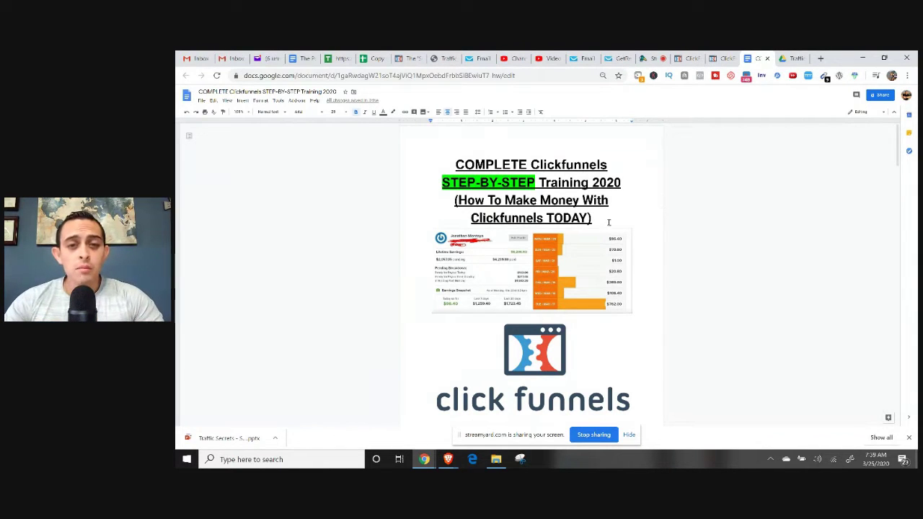
Scroll the training doc down to 'Why Use a Sales Funnel?' and zoom the page in.
scroll(625, 211, "down", 5)
scroll(624, 211, "down", 4)
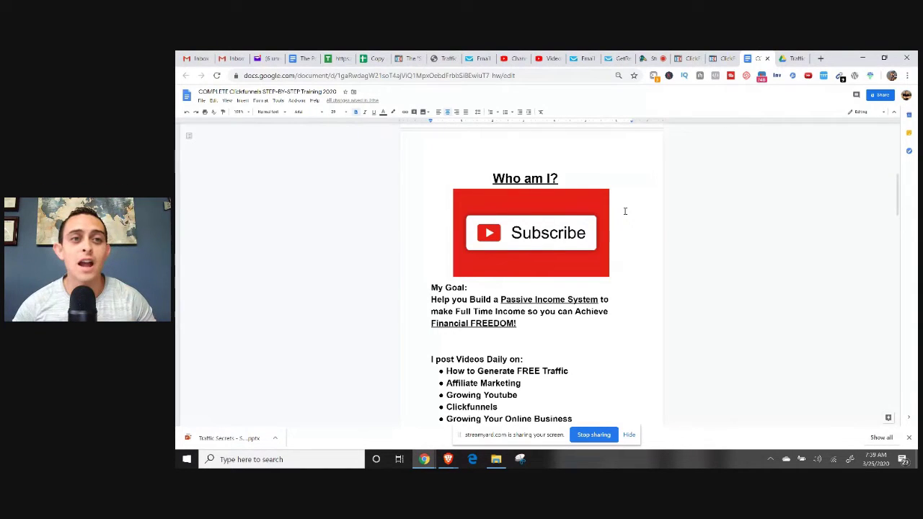
scroll(647, 189, "down", 1)
scroll(647, 190, "down", 5)
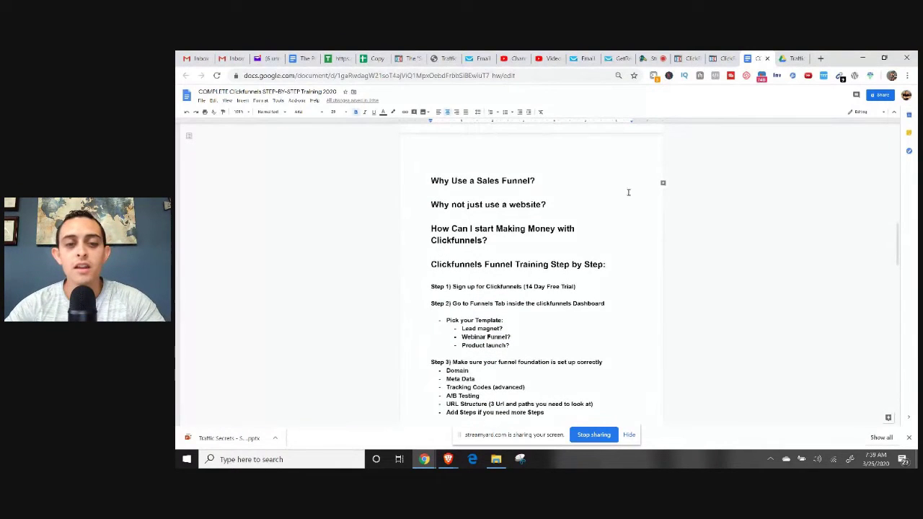
key("ctrl+plus")
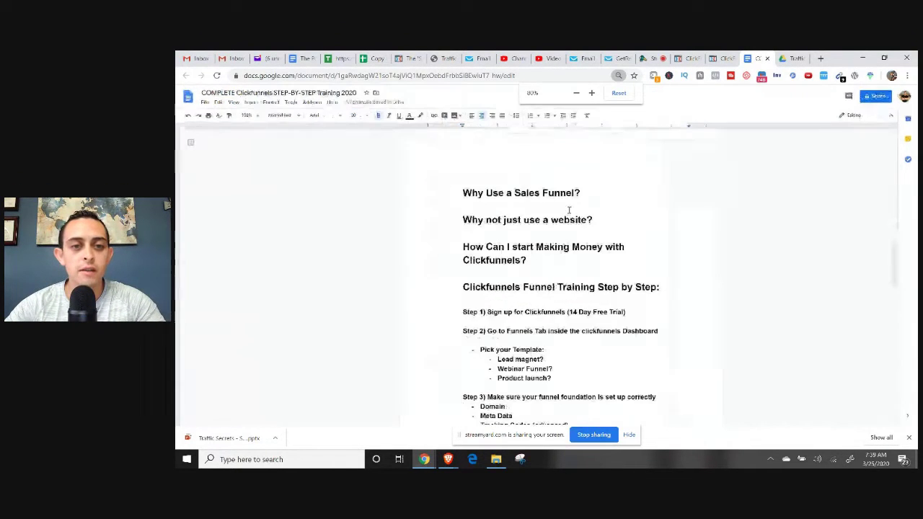
Zoom in further and select the STEP #1 ClickFunnels free-trial bit.ly link.
key("ctrl+plus")
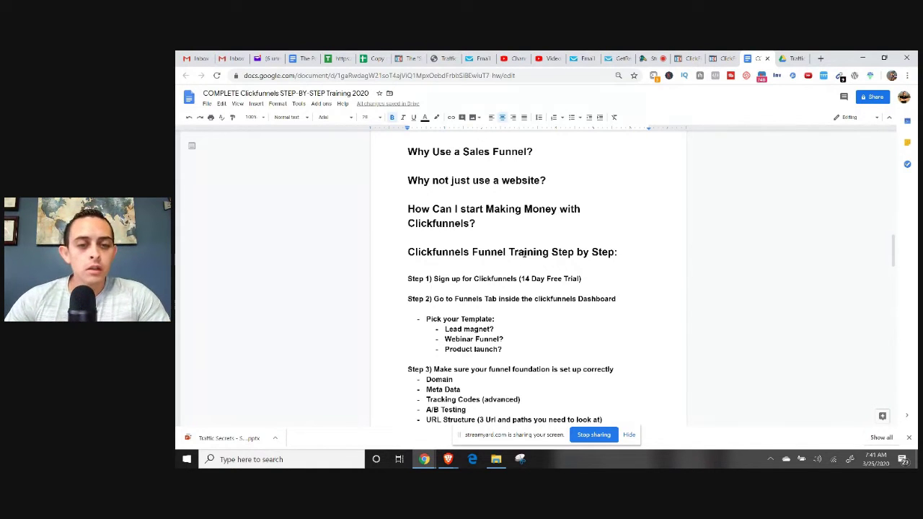
scroll(532, 227, "down", 2)
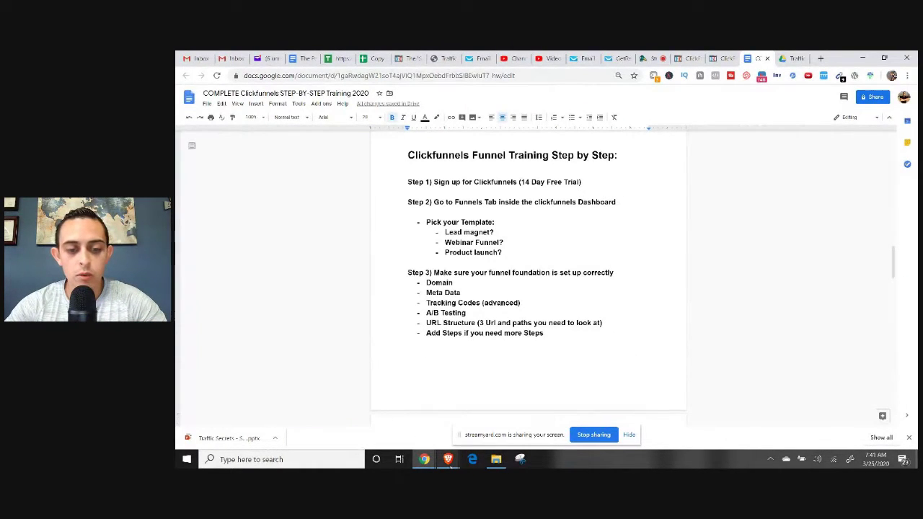
scroll(642, 248, "down", 5)
scroll(642, 248, "down", 5)
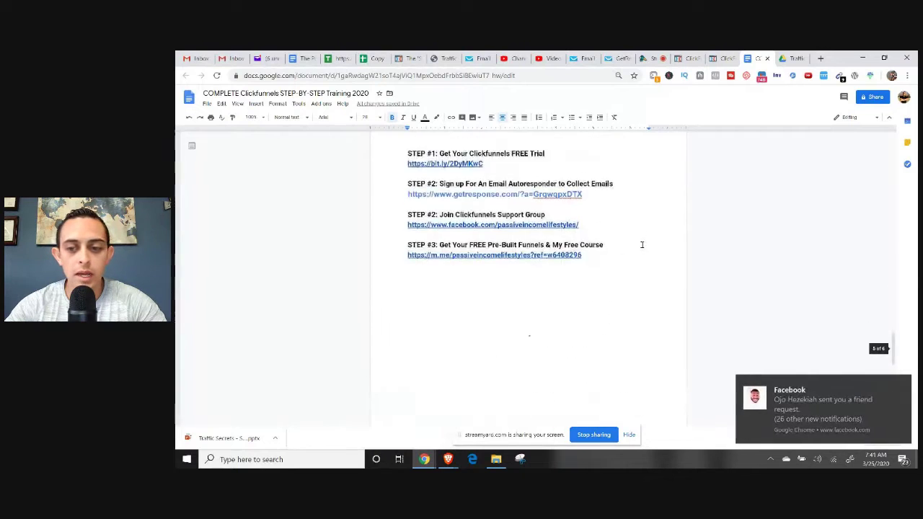
scroll(635, 262, "up", 2)
left_click_drag(502, 271, 408, 271)
key("ctrl+c")
left_click(452, 460)
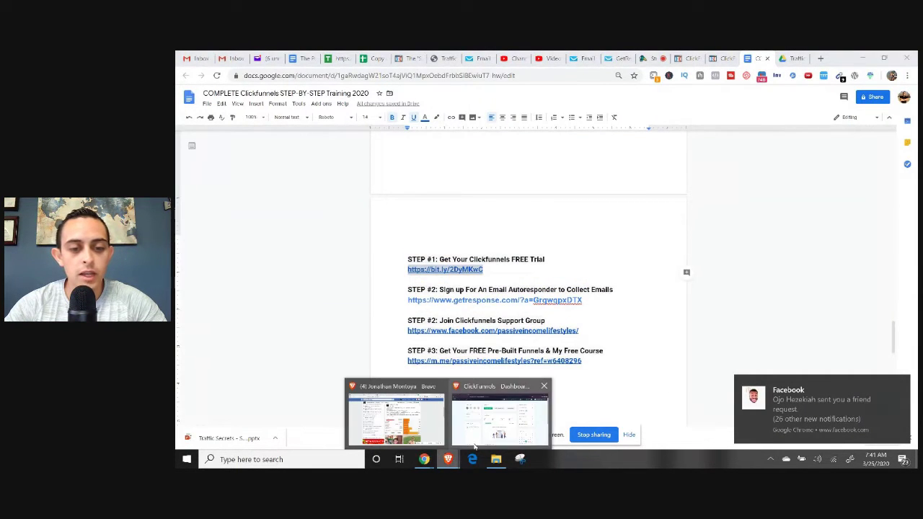
left_click(497, 403)
key("ctrl+t")
key("ctrl+v")
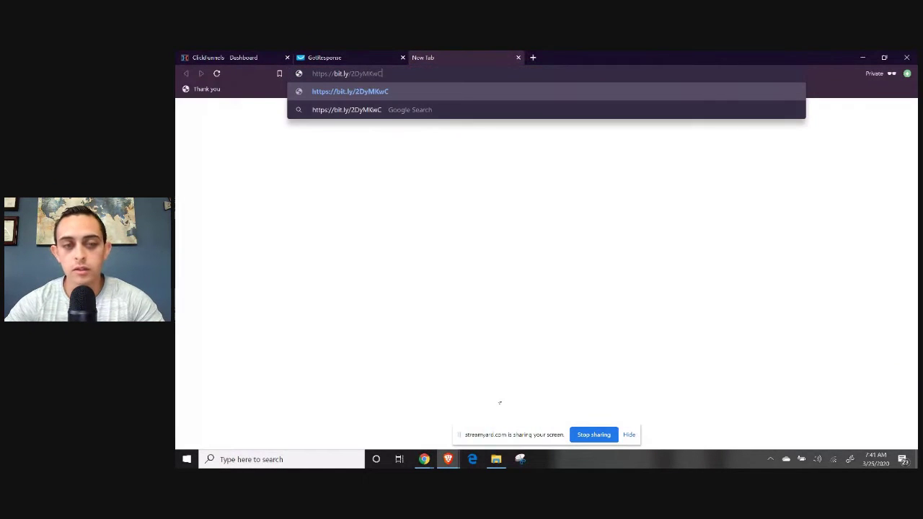
Load the free-trial link, move its tab to the front, and focus the email field.
key("Return")
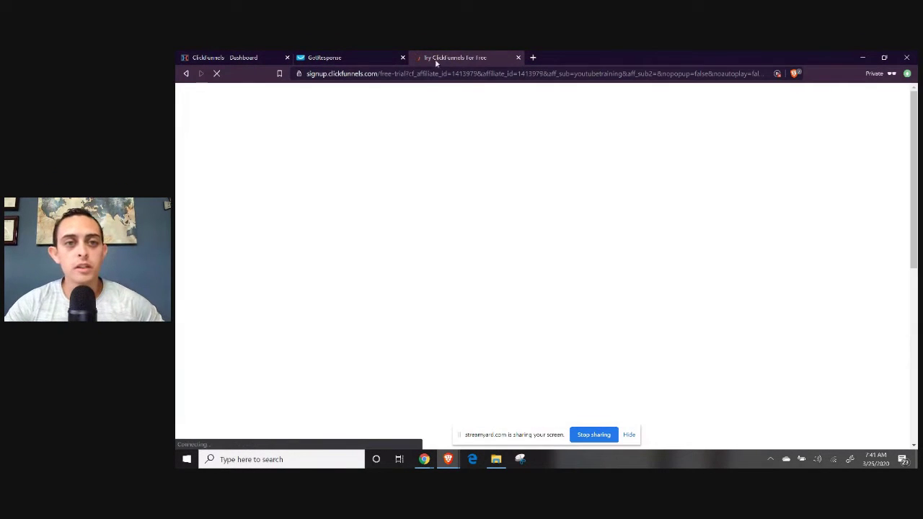
left_click_drag(436, 59, 216, 58)
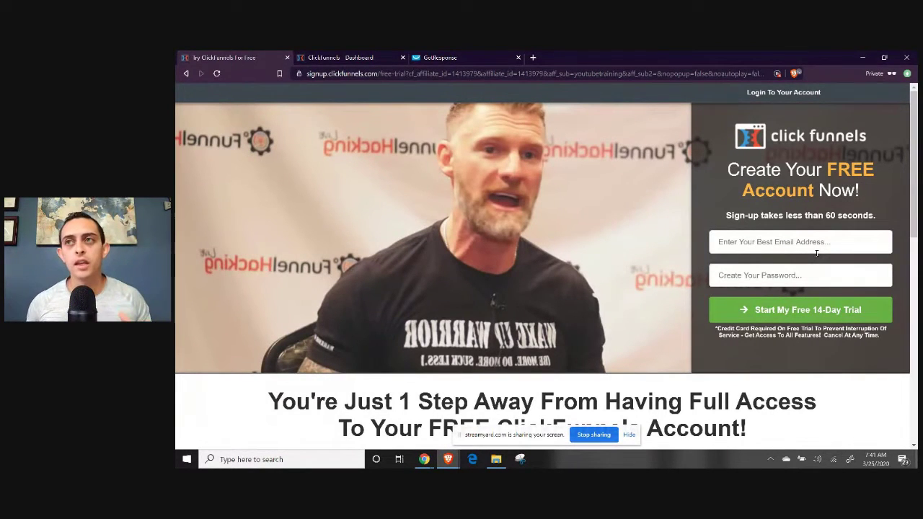
left_click(819, 245)
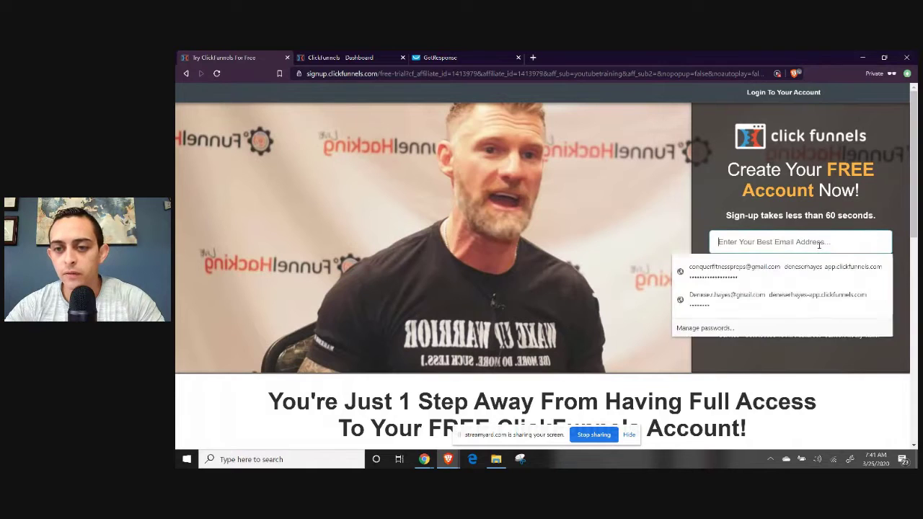
left_click(790, 220)
left_click(782, 239)
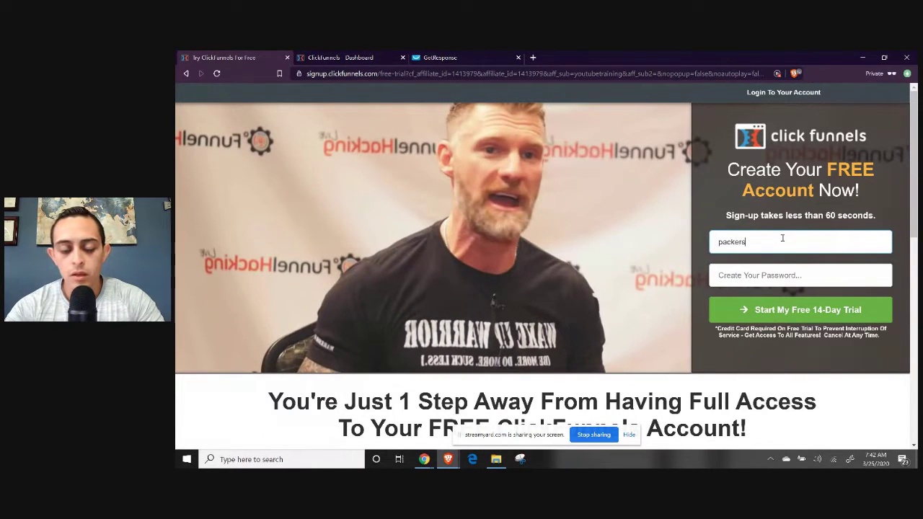
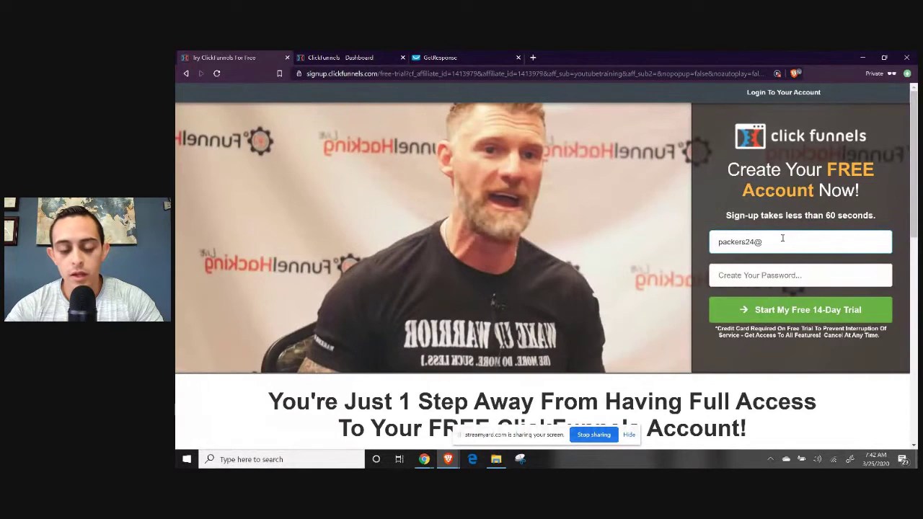
Enter the sign-up email address and password and start the free 14-day trial.
key("Tab")
type("********")
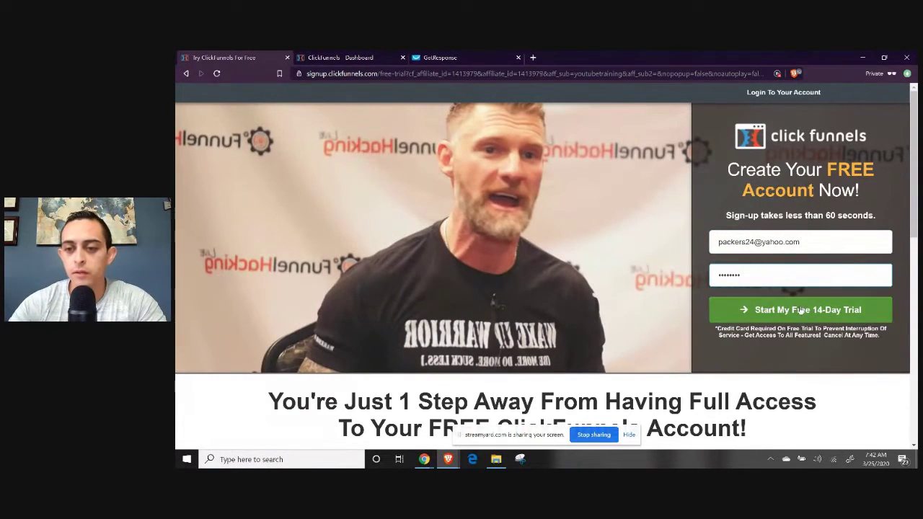
left_click(802, 309)
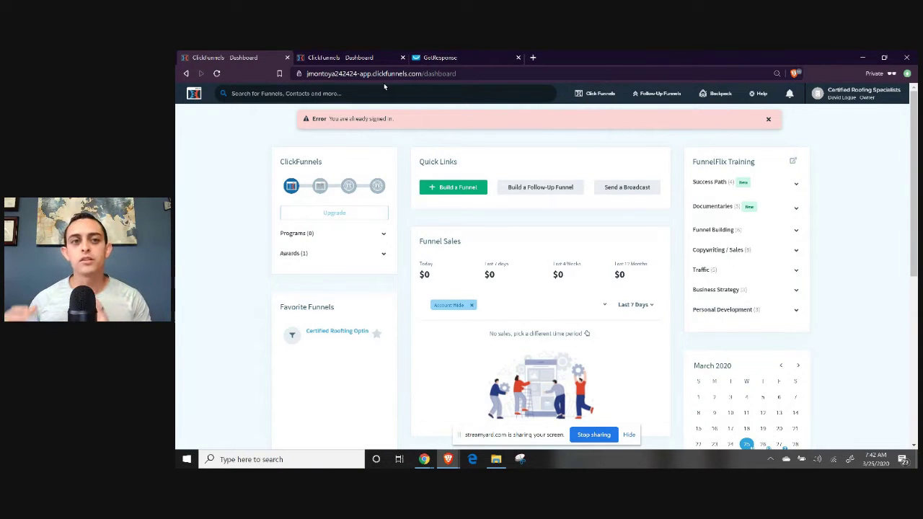
Open Account Settings in a new tab and switch to it.
mouse_move(860, 94)
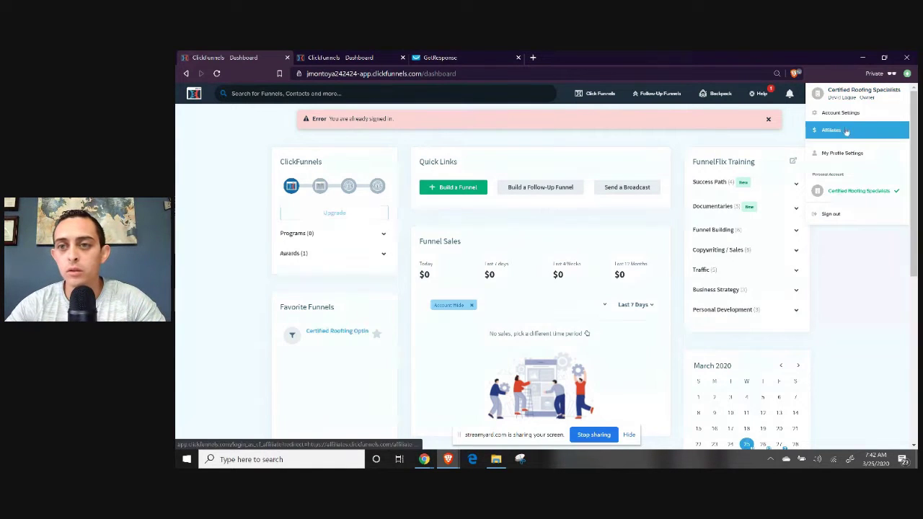
right_click(856, 120)
left_click(859, 124)
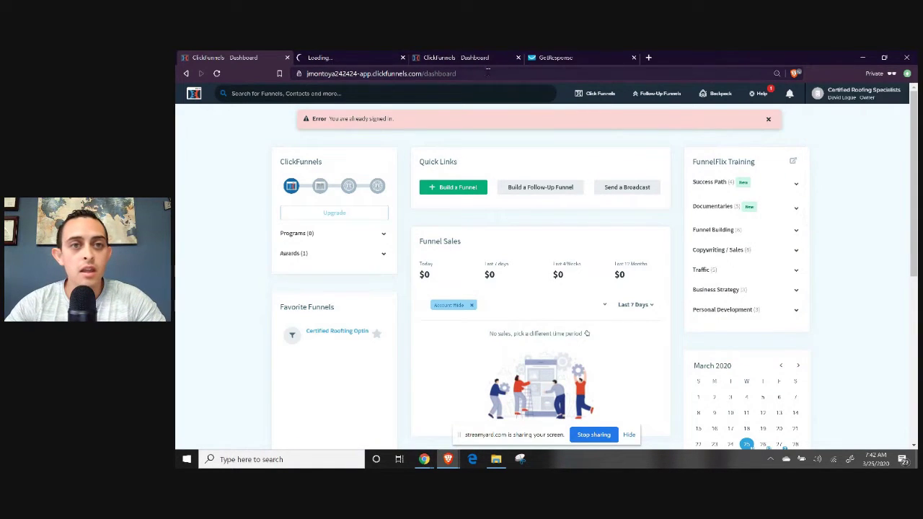
left_click(336, 64)
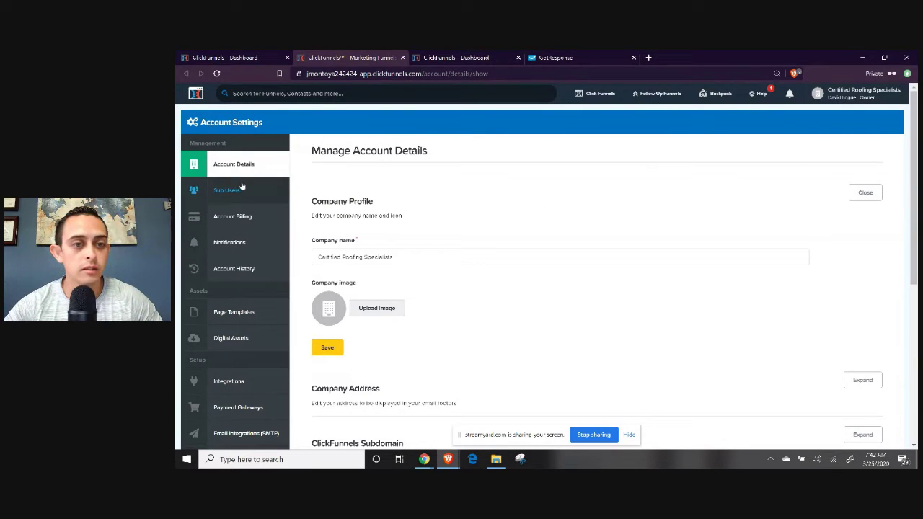
Review the current $97/month plan and the other available plans, then return to the dashboard.
left_click(240, 218)
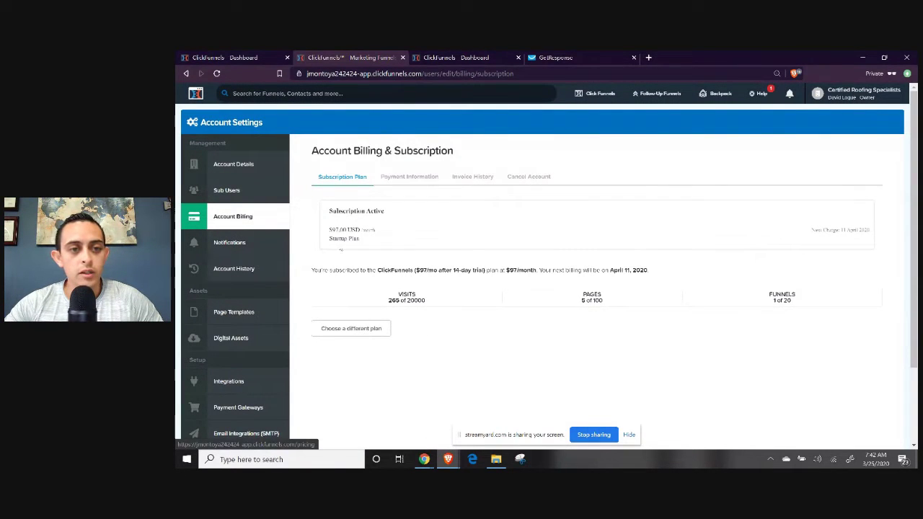
left_click_drag(331, 229, 386, 237)
left_click(353, 329)
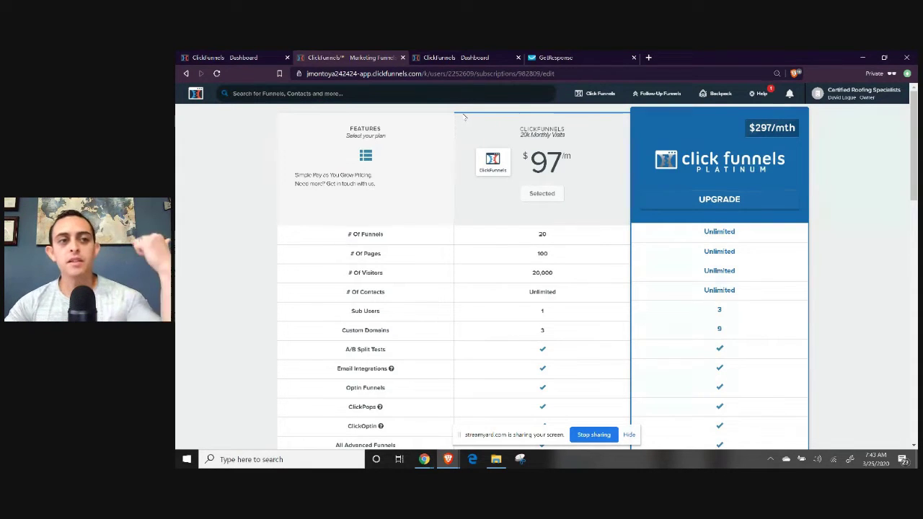
left_click(230, 59)
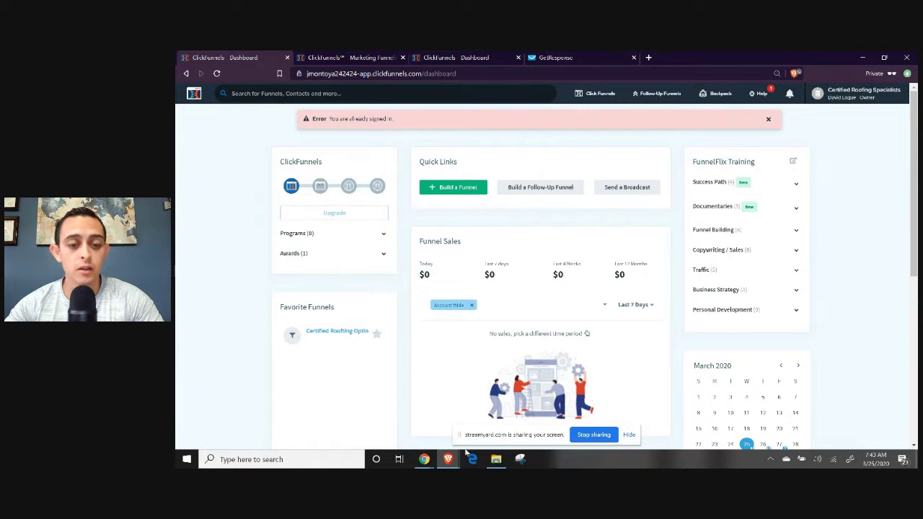
Highlight Step 2 'Go to Funnels Tab inside the clickfunnels Dashboard' in the zoomed doc, then return to ClickFunnels.
left_click(424, 459)
left_click(375, 420)
scroll(631, 302, "up", 15)
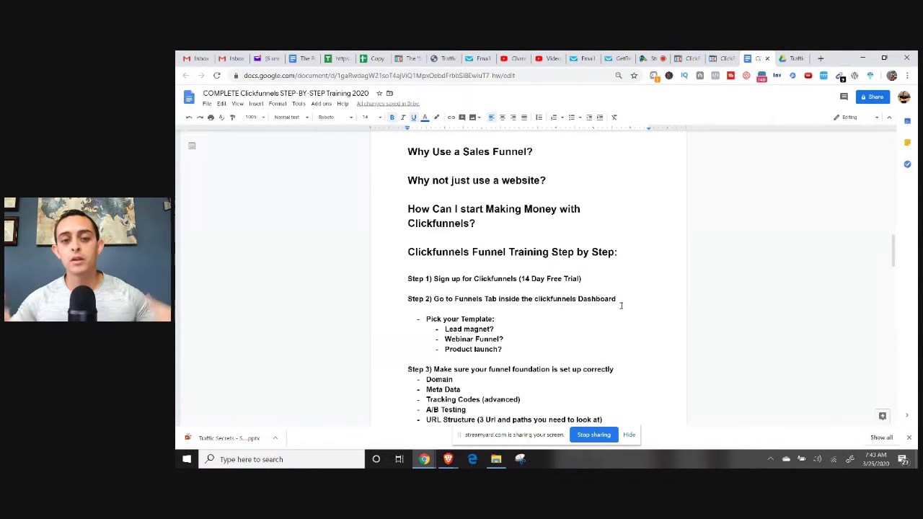
scroll(645, 201, "down", 3)
key("ctrl+plus")
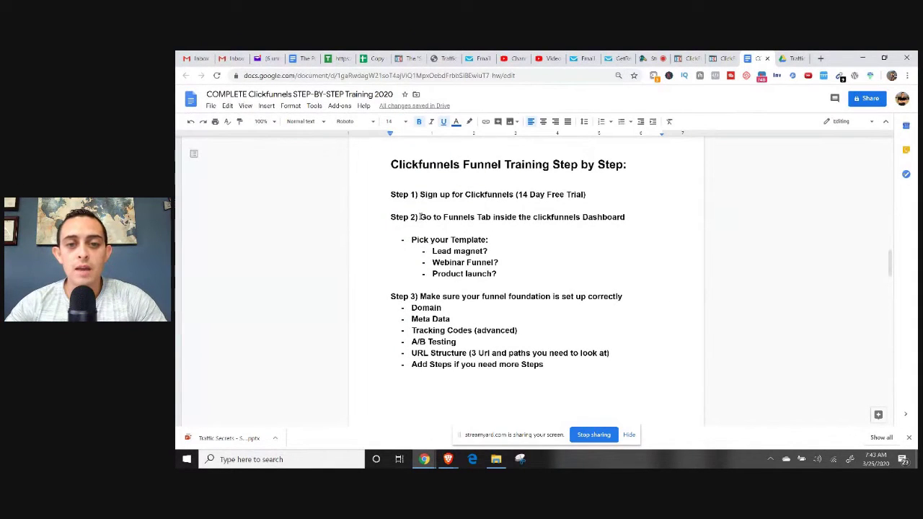
left_click_drag(419, 218, 671, 223)
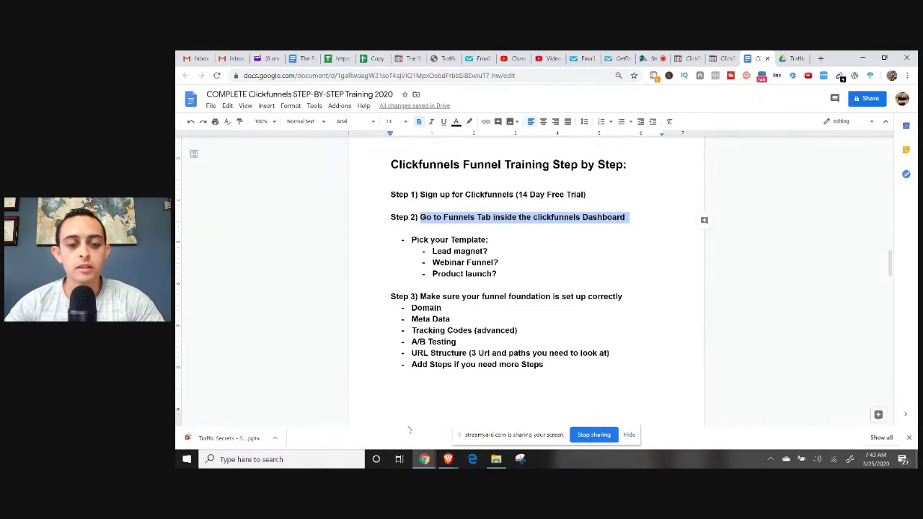
mouse_move(447, 460)
left_click(500, 414)
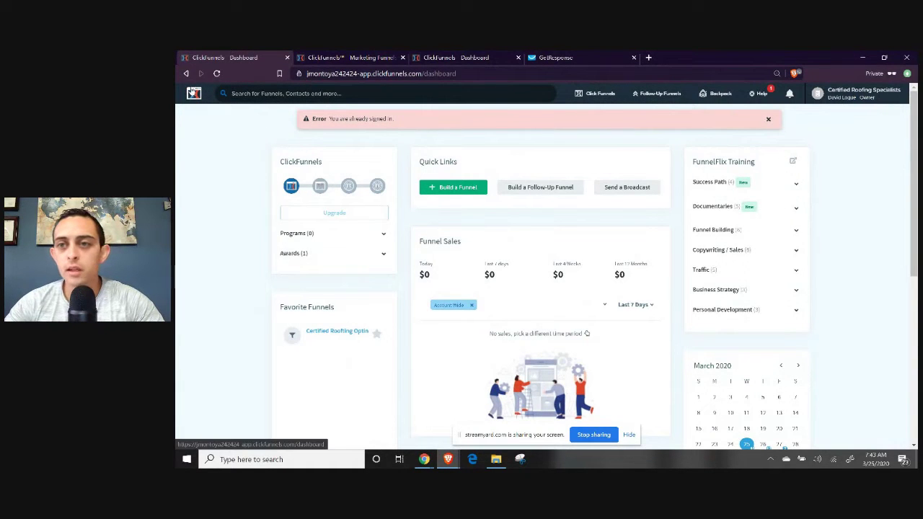
Close the already-signed-in error and open Funnels from the Click Funnels top menu.
left_click(769, 120)
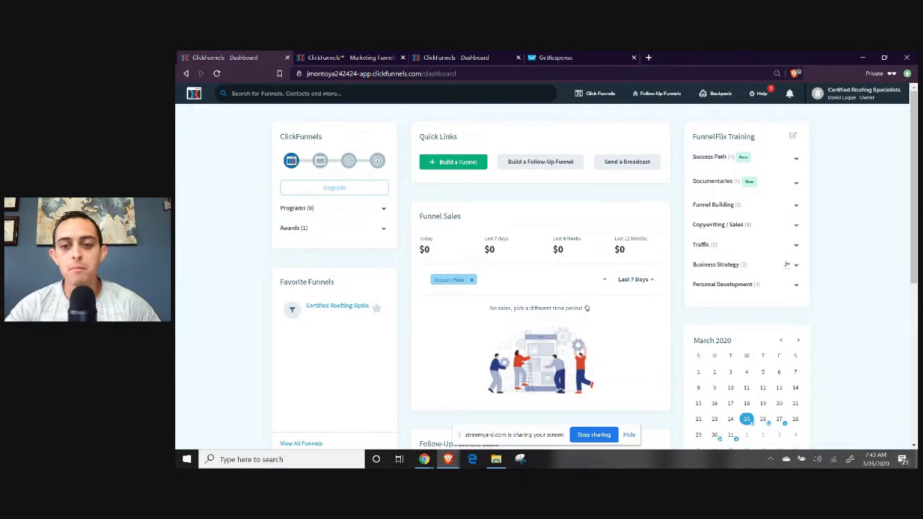
scroll(772, 254, "down", 3)
scroll(514, 192, "up", 3)
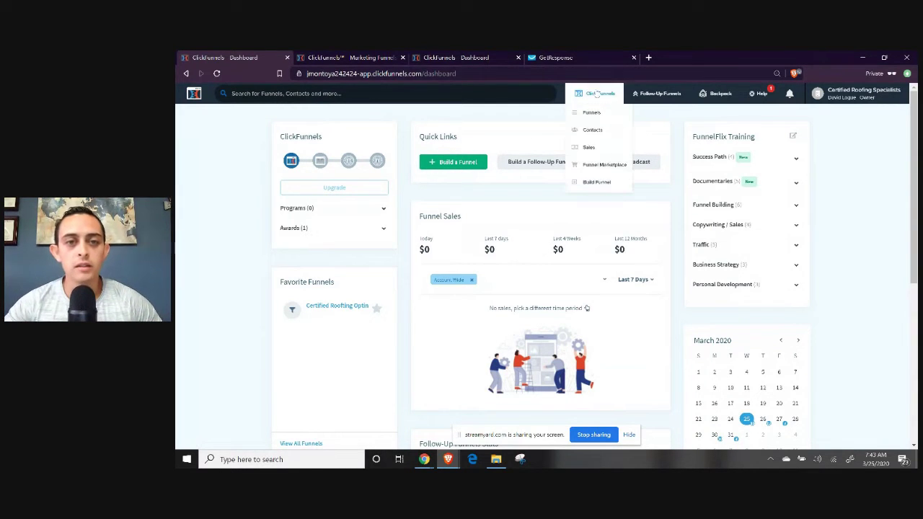
mouse_move(597, 95)
left_click(593, 114)
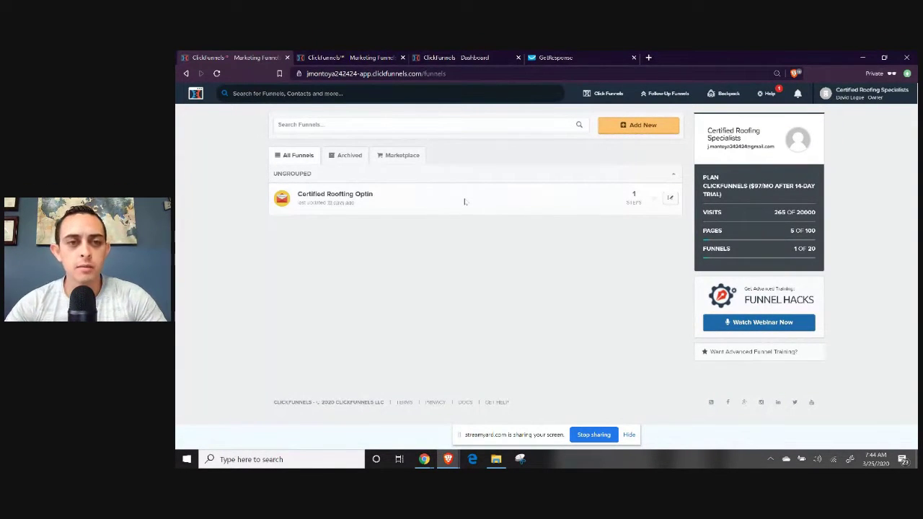
Start a classic Collect Emails funnel named 'Collect Email Leads' and check the group tag field.
left_click(649, 127)
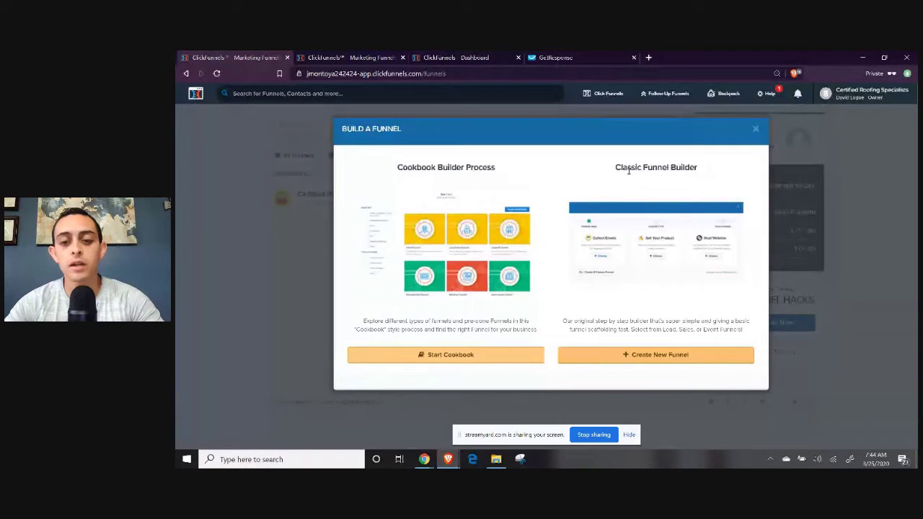
left_click(707, 354)
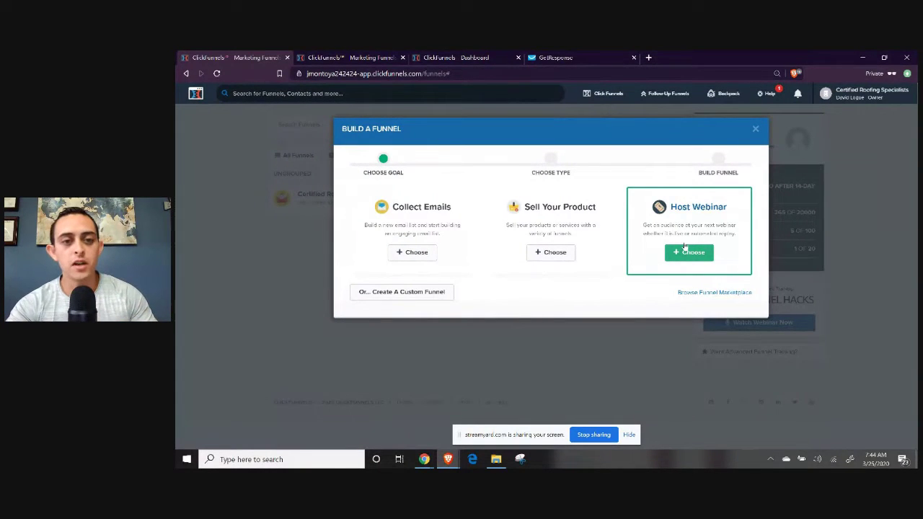
left_click(425, 253)
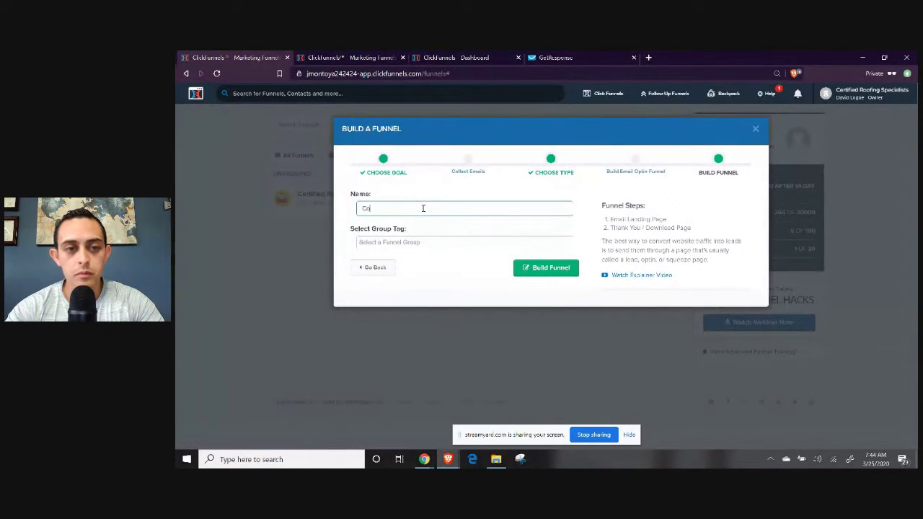
type("Collect Em")
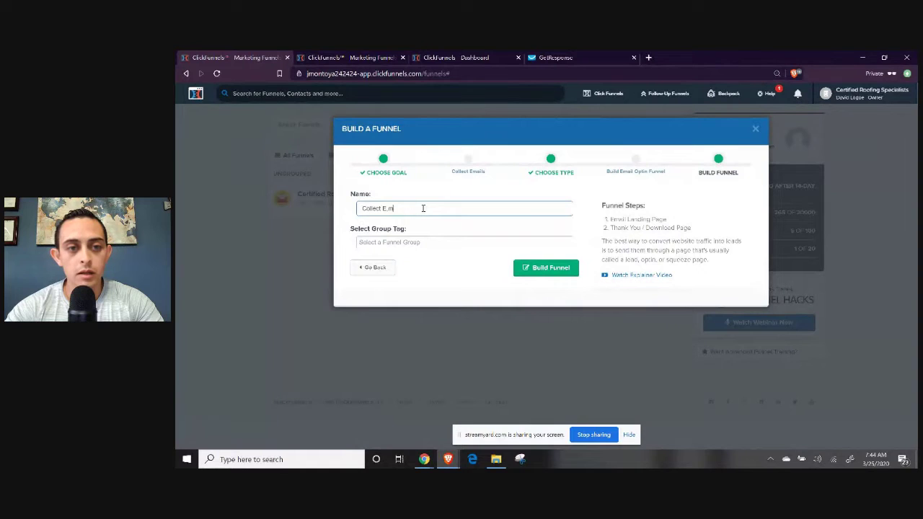
type("ail Leads")
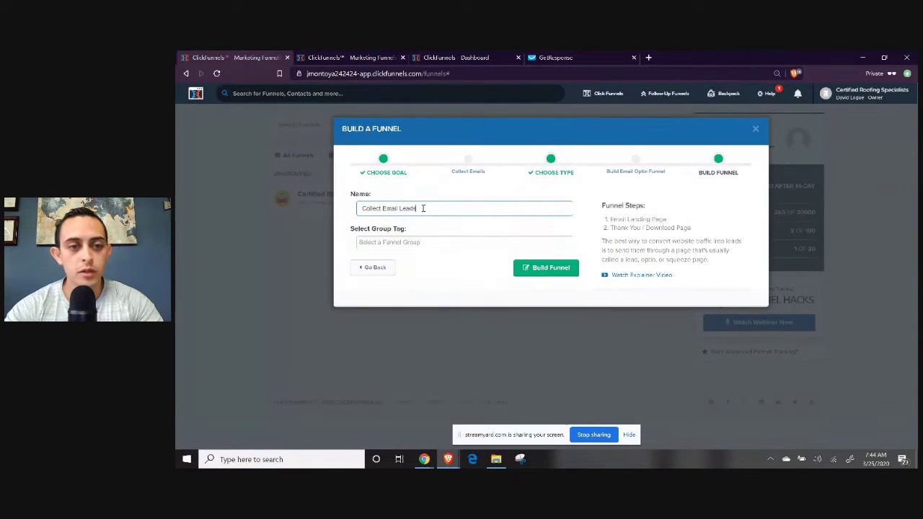
left_click(386, 241)
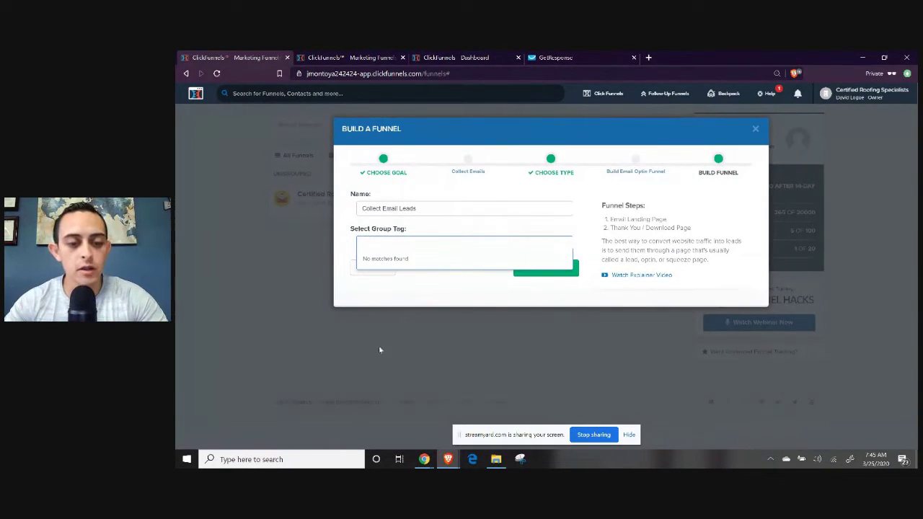
mouse_move(424, 459)
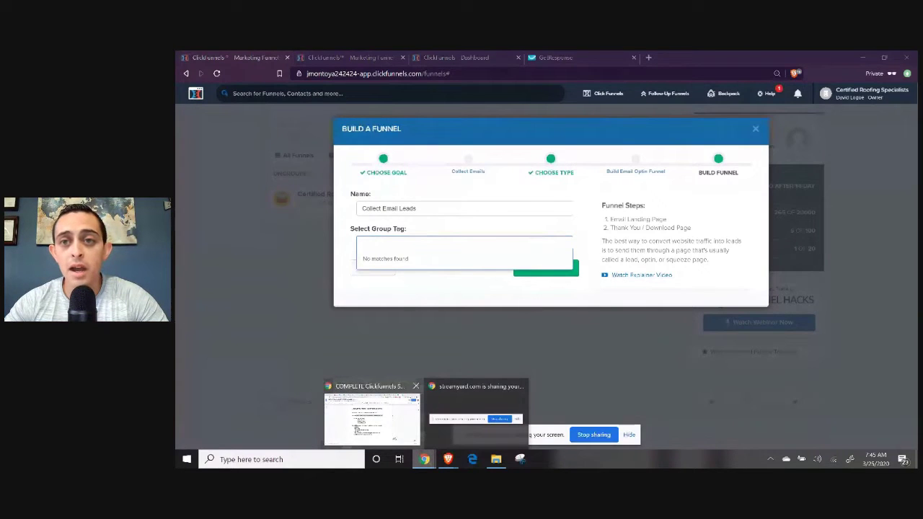
left_click(371, 420)
left_click(721, 59)
left_click(692, 59)
scroll(653, 191, "up", 3)
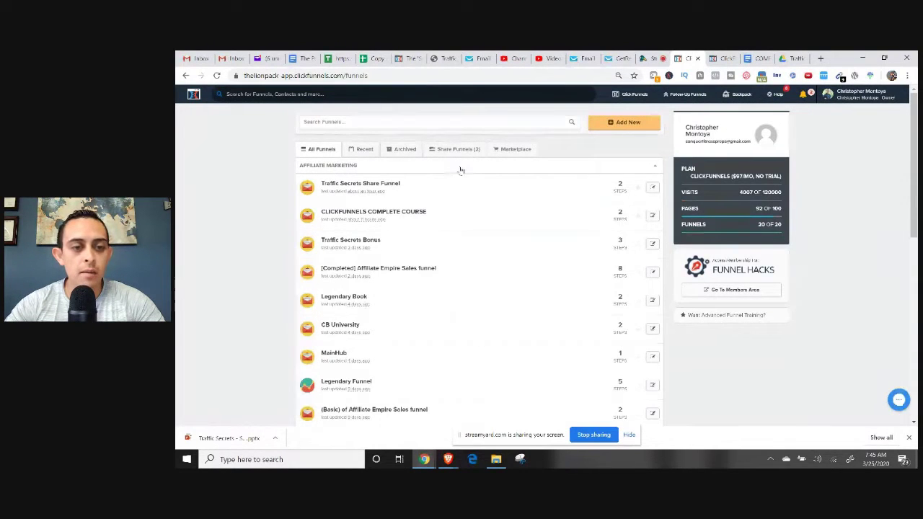
scroll(460, 171, "down", 3)
scroll(460, 171, "down", 1)
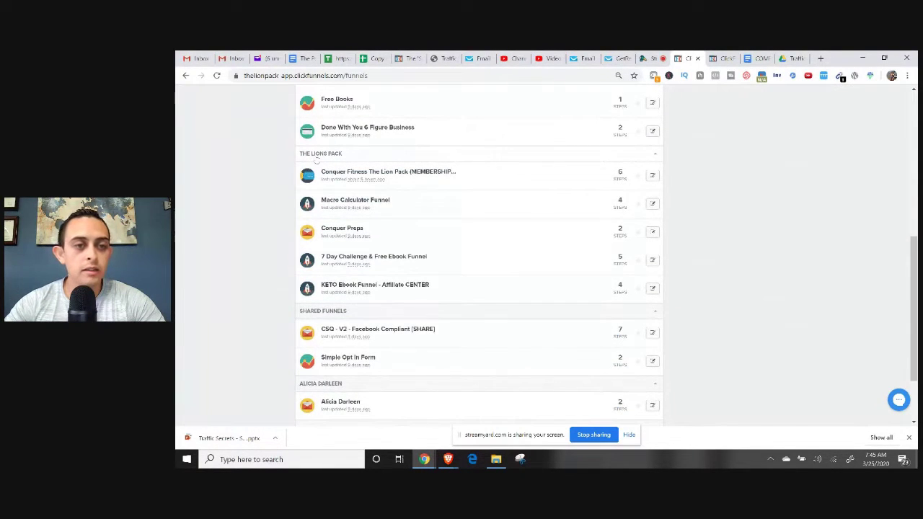
scroll(310, 261, "down", 1)
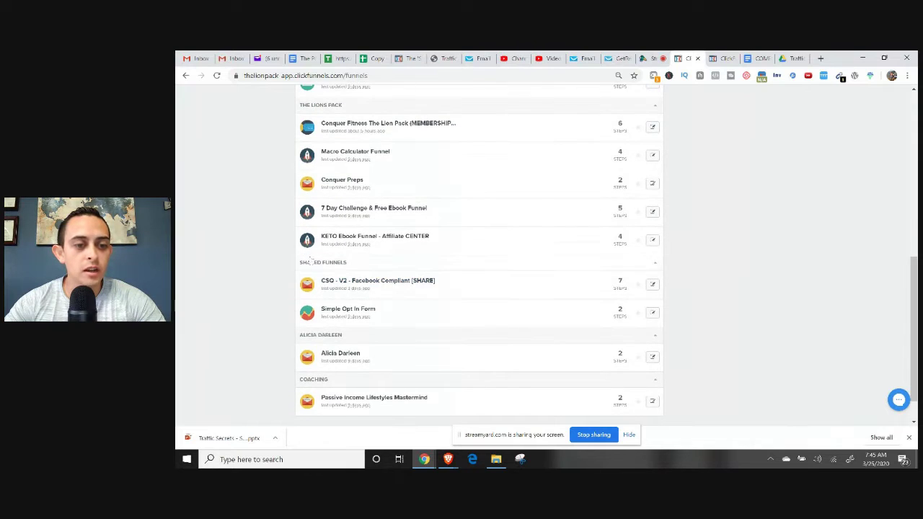
scroll(385, 321, "up", 1)
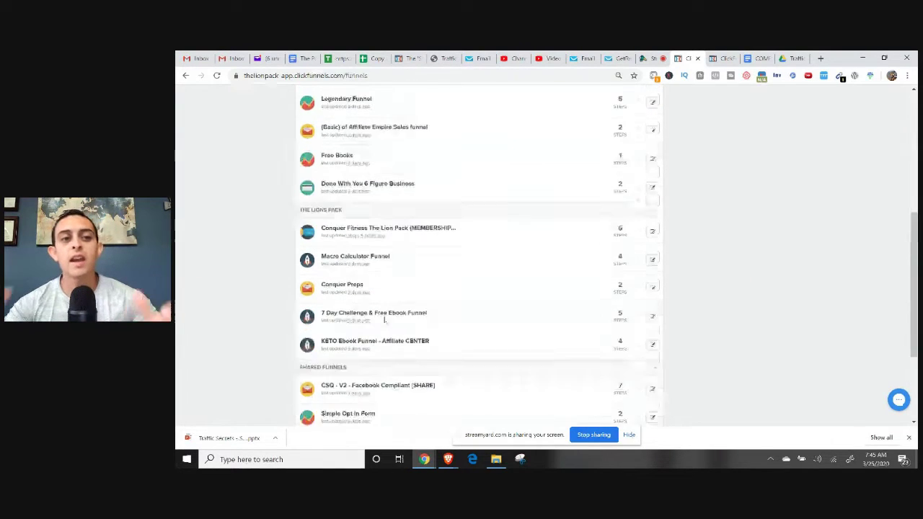
scroll(384, 321, "up", 3)
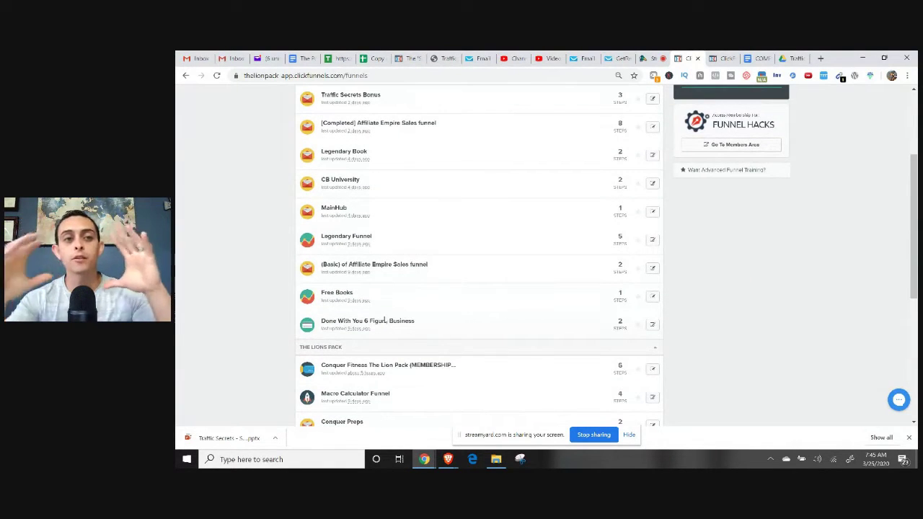
mouse_move(448, 460)
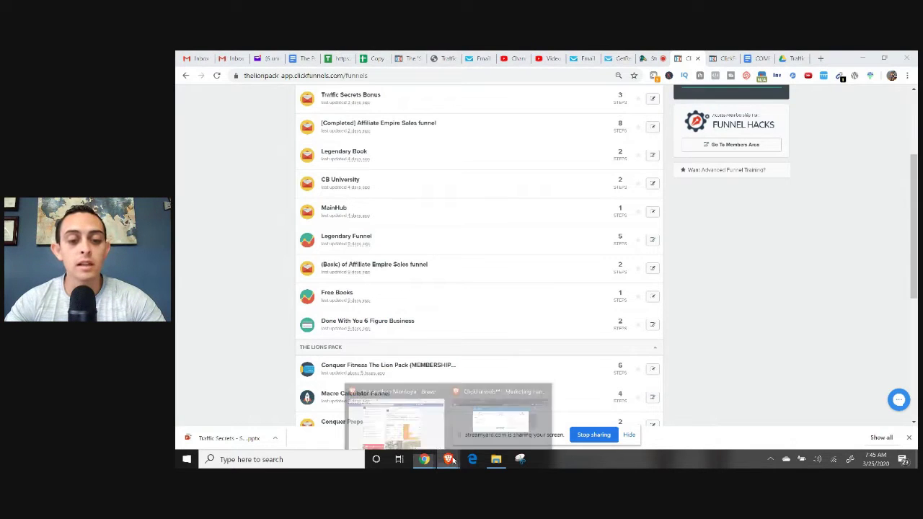
left_click(472, 431)
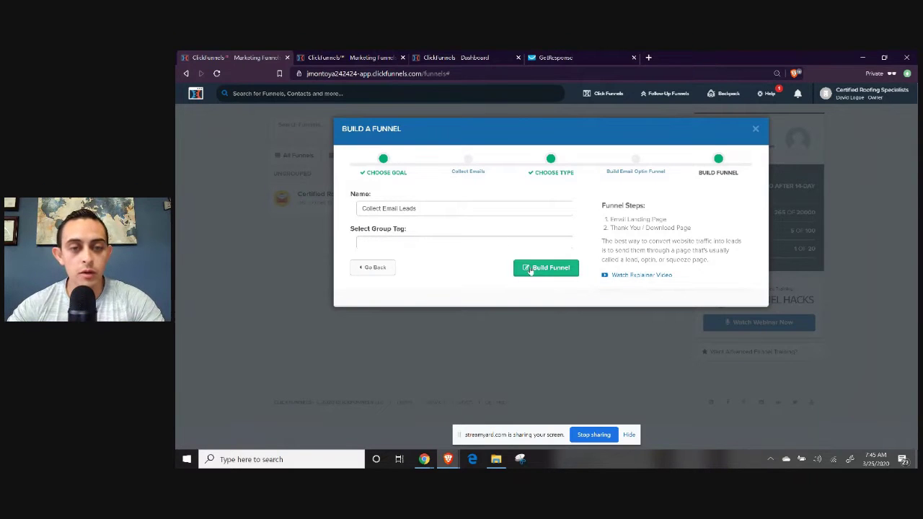
Submit the Collect Email Leads funnel build, then bring up the StreamYard tab in Chrome.
left_click(547, 270)
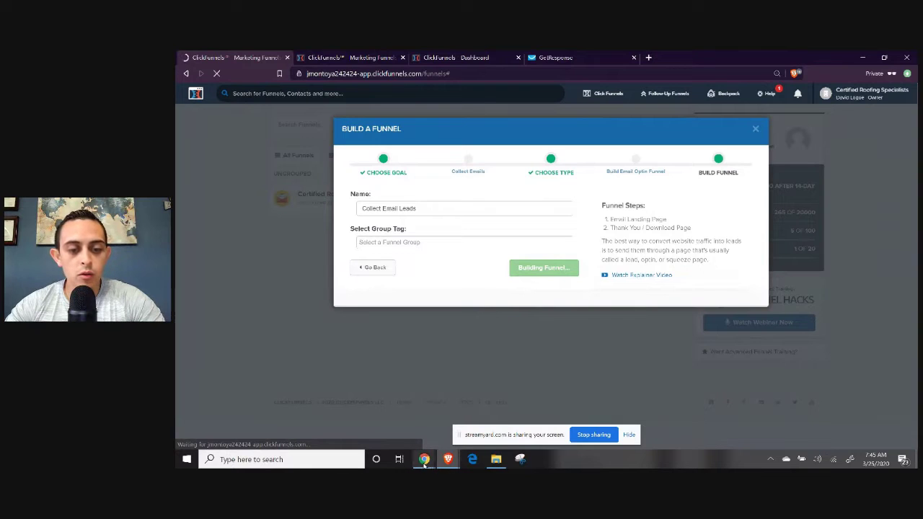
mouse_move(424, 459)
left_click(361, 415)
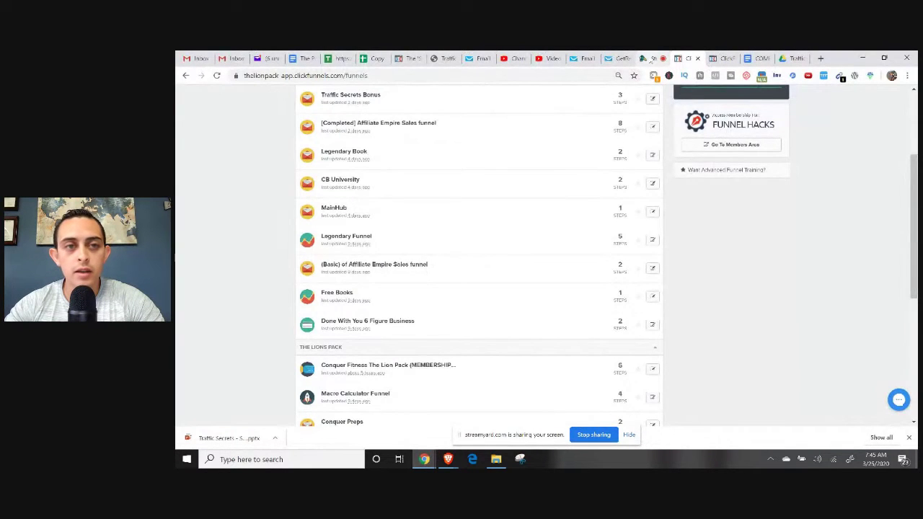
left_click(649, 58)
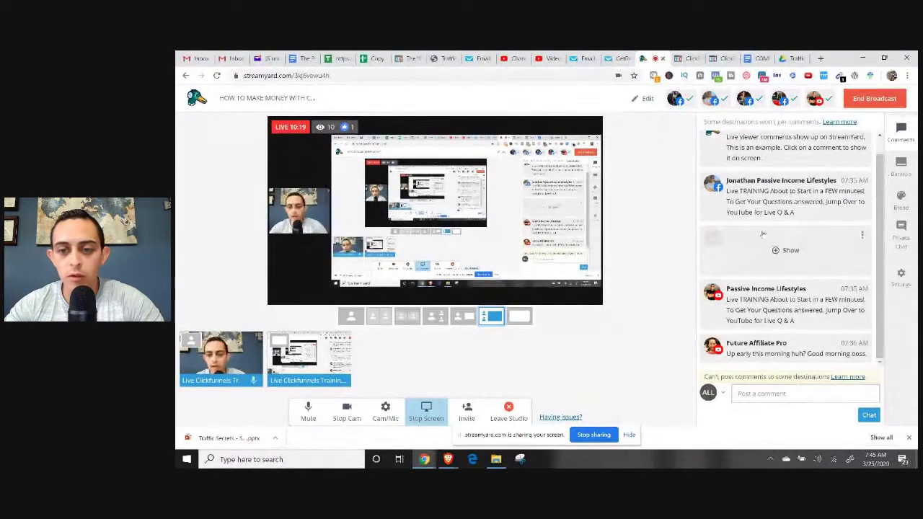
mouse_move(848, 213)
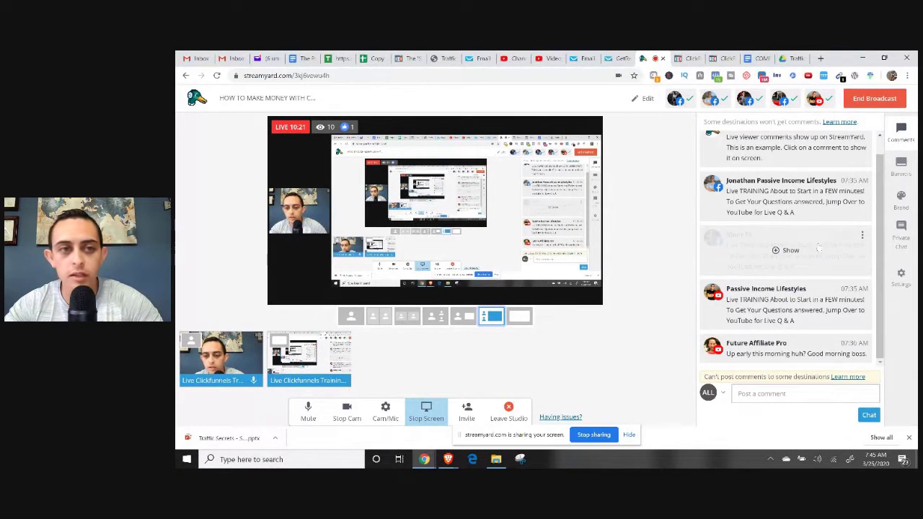
Return to the new funnel, browse the Email Optin Templates, and start typing passiveincomelifestyles.com in a new tab.
mouse_move(451, 459)
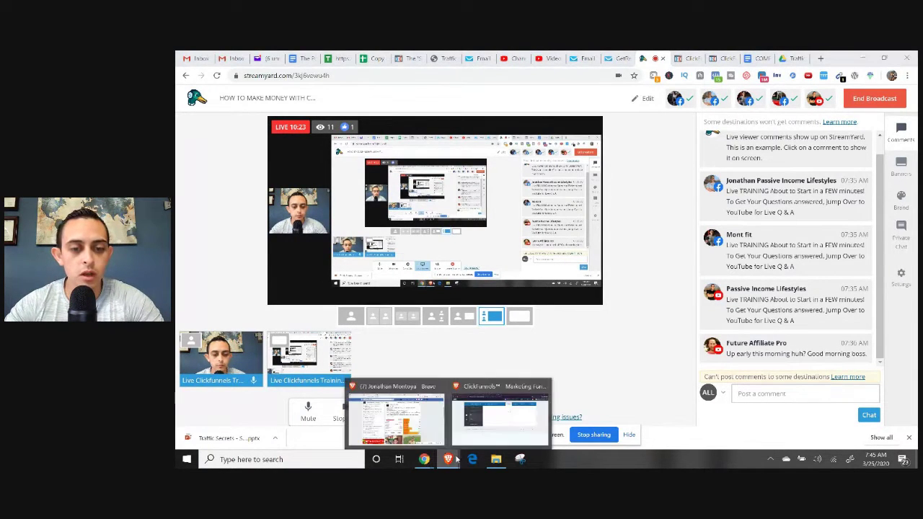
left_click(501, 415)
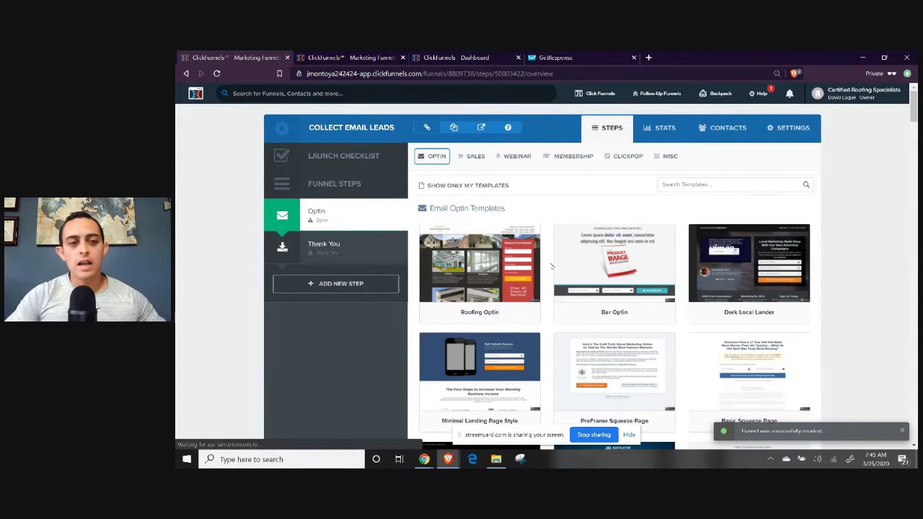
mouse_move(564, 274)
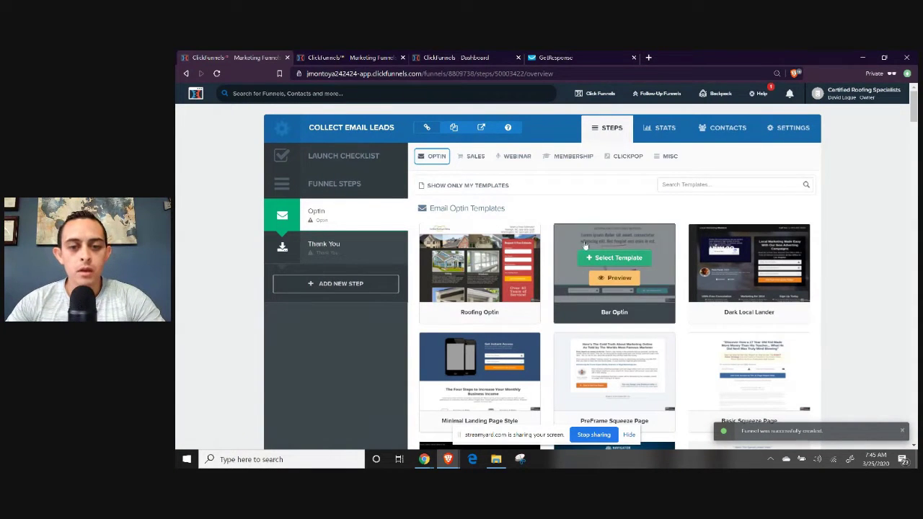
scroll(614, 231, "down", 1)
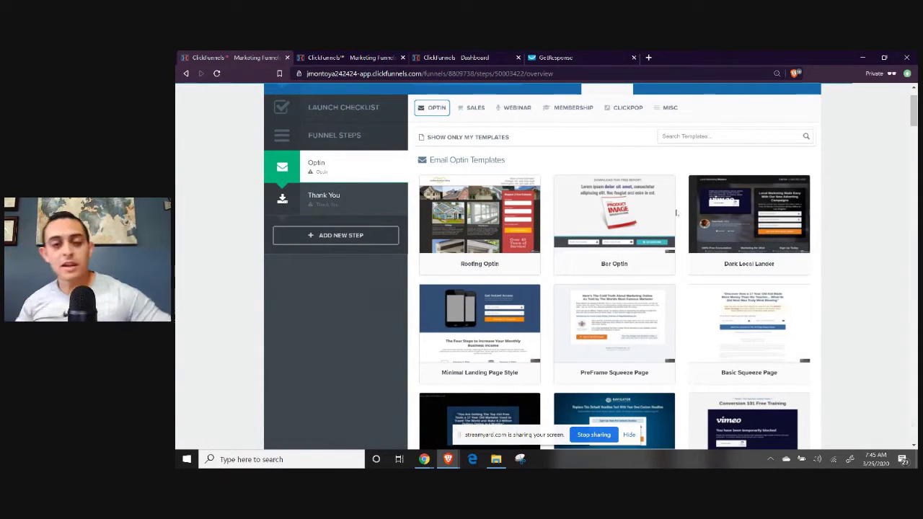
scroll(678, 209, "down", 1)
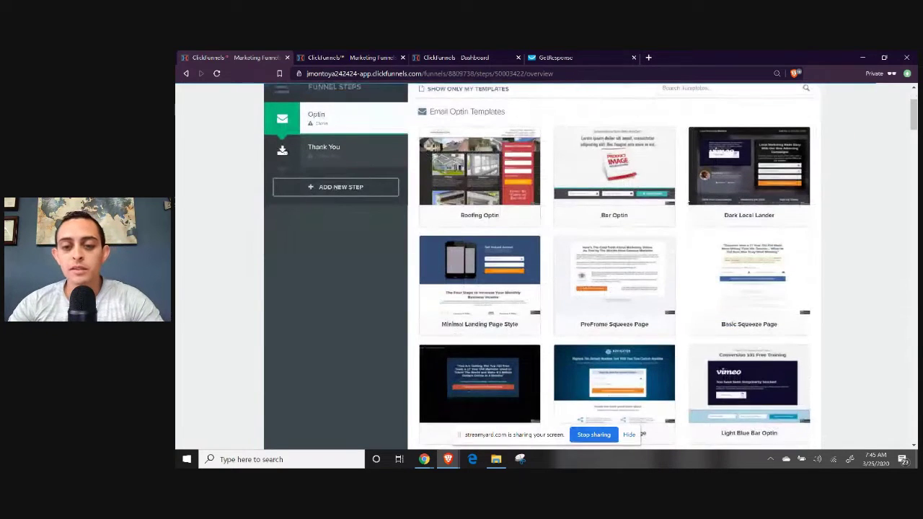
scroll(686, 200, "down", 3)
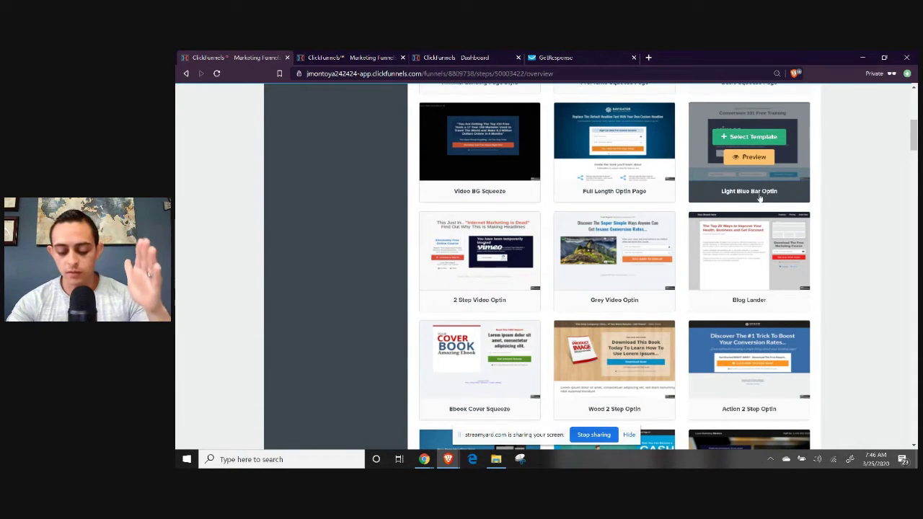
scroll(796, 235, "down", 1)
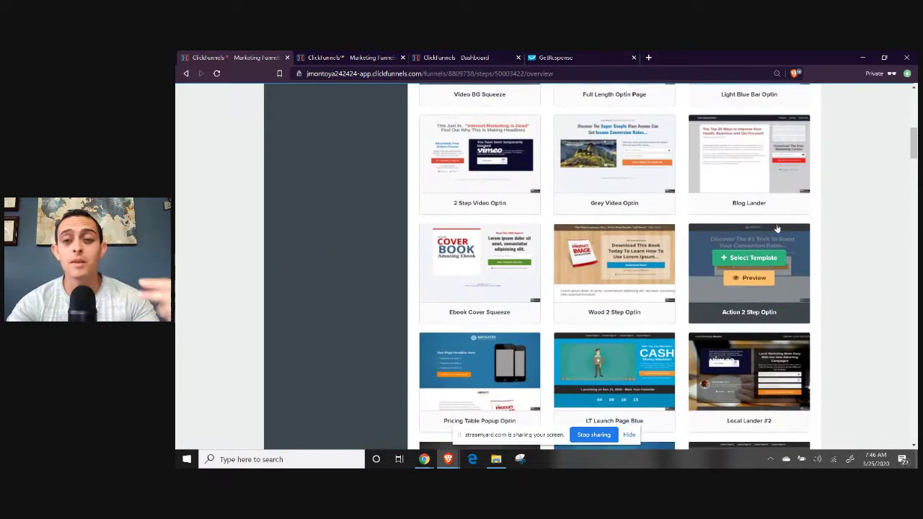
scroll(788, 205, "down", 1)
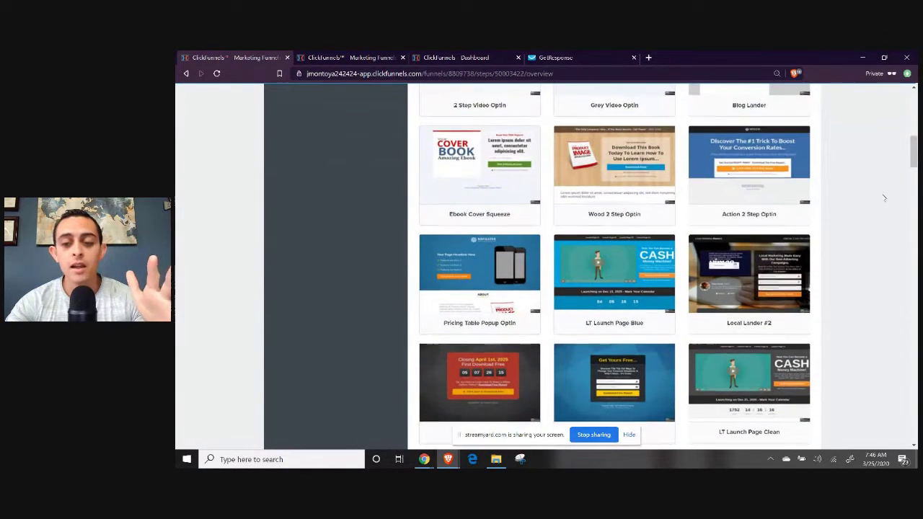
scroll(901, 199, "down", 1)
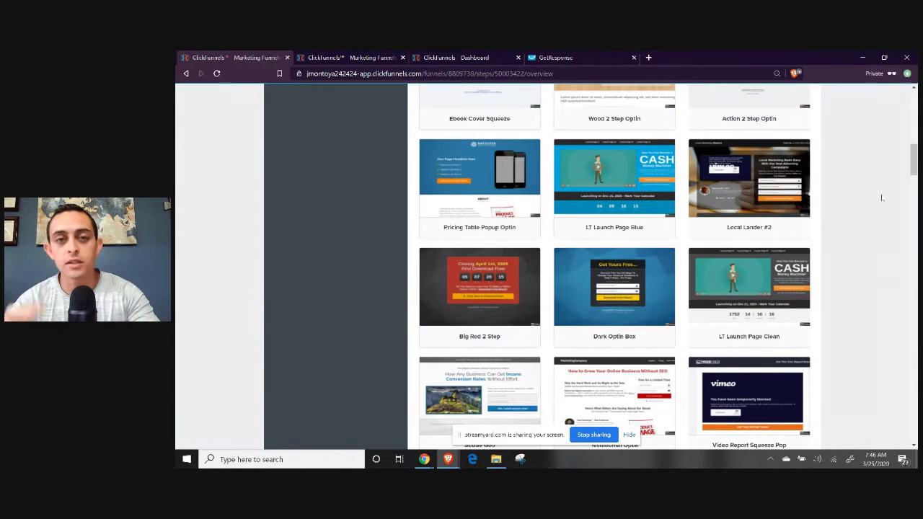
key("ctrl+t")
type("pas")
key("Right")
key("BackSpace")
key("BackSpace")
key("BackSpace")
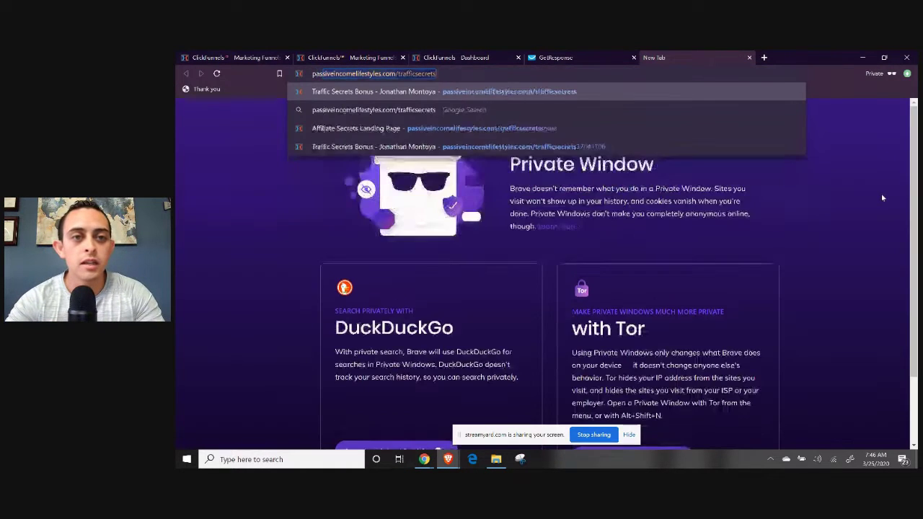
key("BackSpace")
key("BackSpace")
key("BackSpace")
key("BackSpace")
key("BackSpace")
key("BackSpace")
key("BackSpace")
key("BackSpace")
key("BackSpace")
key("BackSpace")
key("BackSpace")
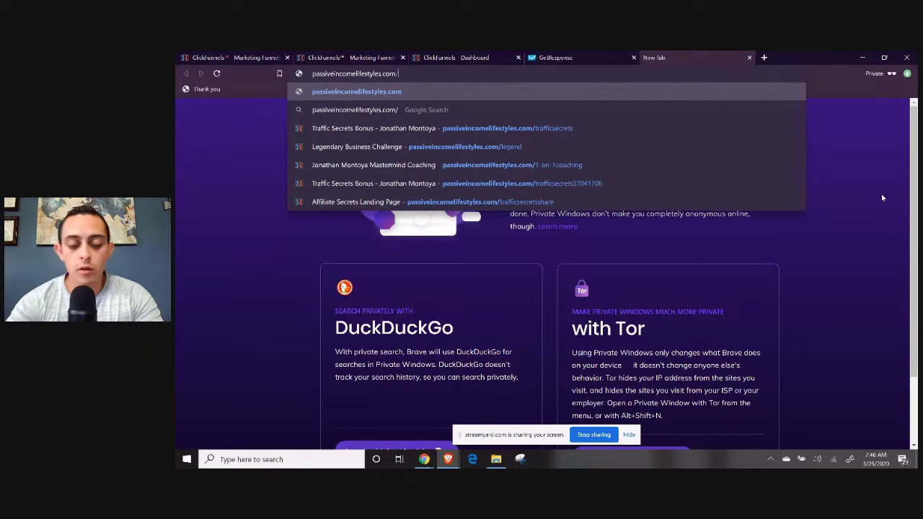
type("le")
key("Return")
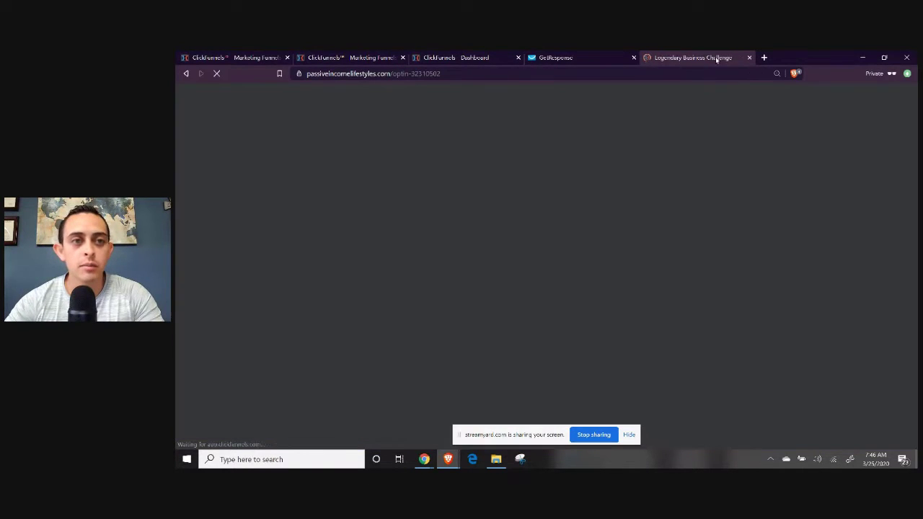
left_click_drag(715, 56, 346, 61)
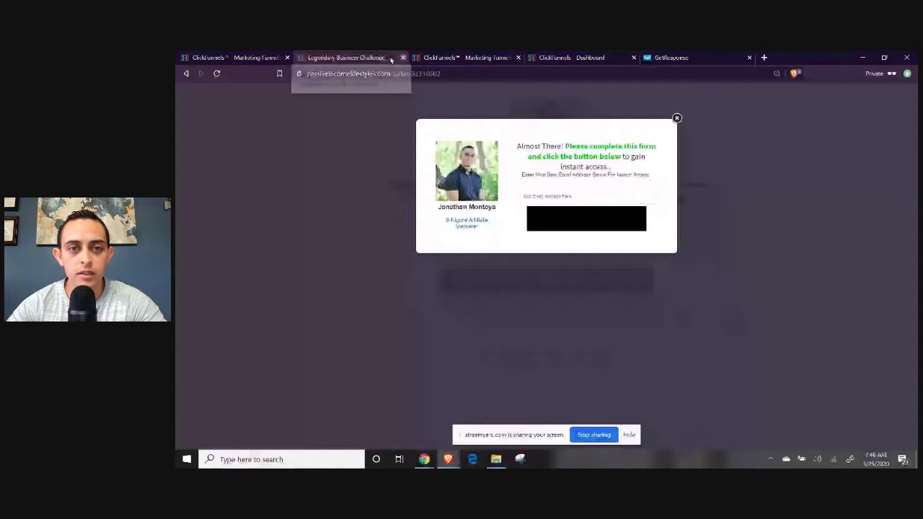
left_click(402, 58)
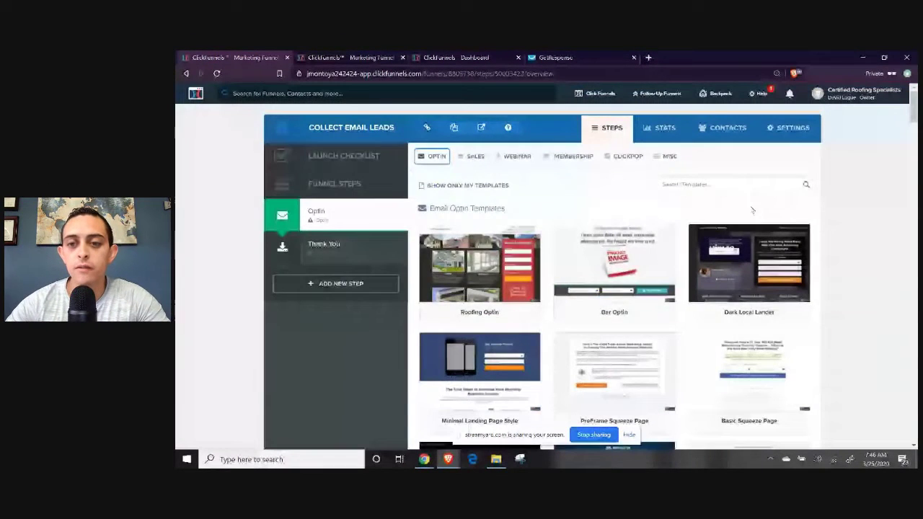
Scroll to the end of the templates and select Optin Blank Start for the Optin step.
scroll(752, 210, "down", 15)
scroll(728, 212, "down", 20)
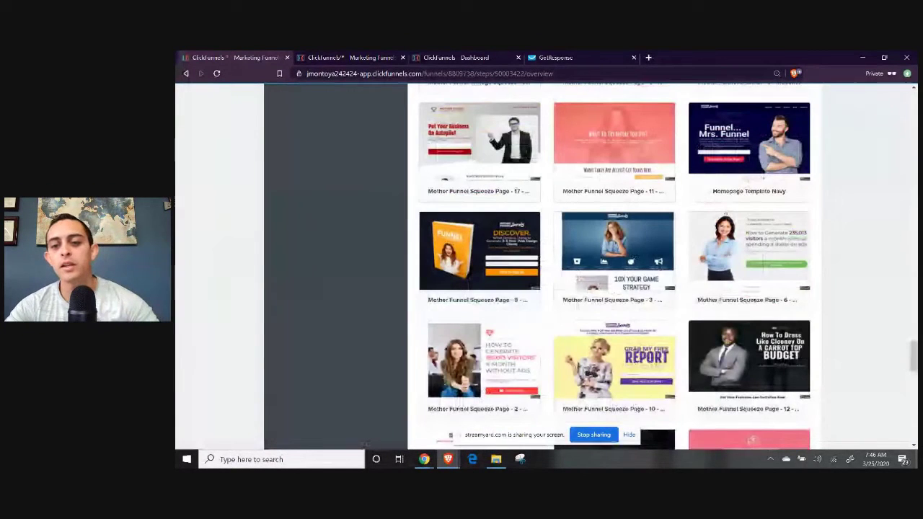
scroll(728, 211, "down", 15)
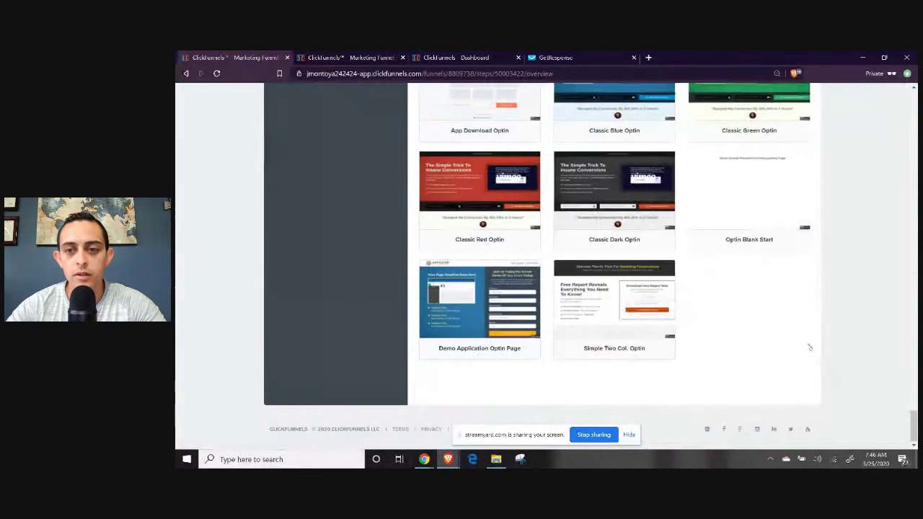
mouse_move(746, 239)
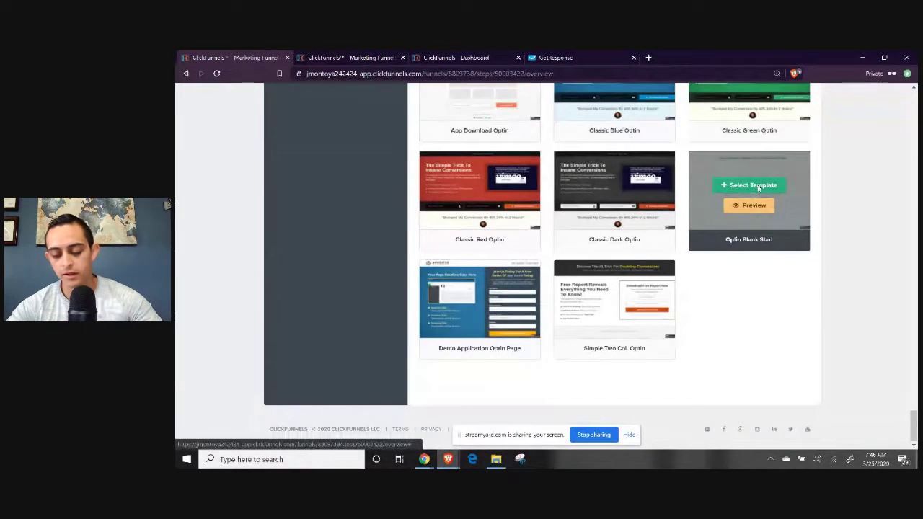
left_click(754, 186)
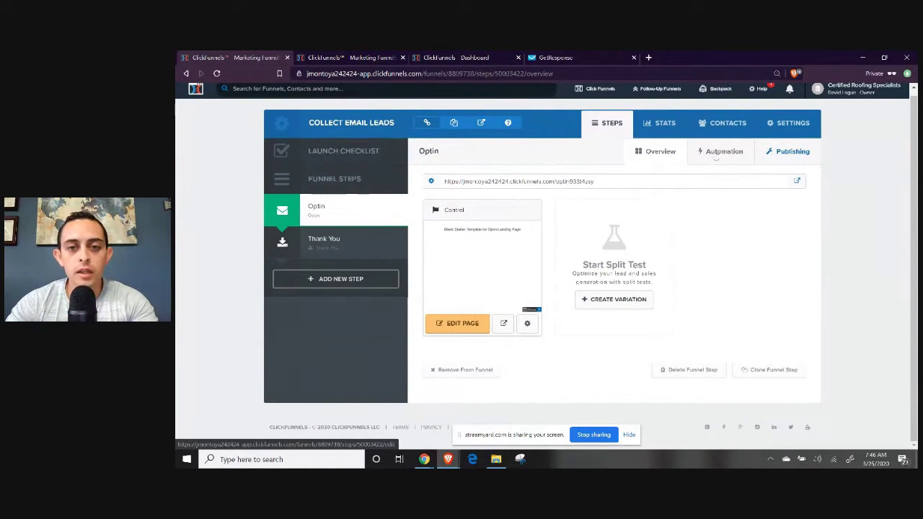
left_click_drag(555, 181, 646, 187)
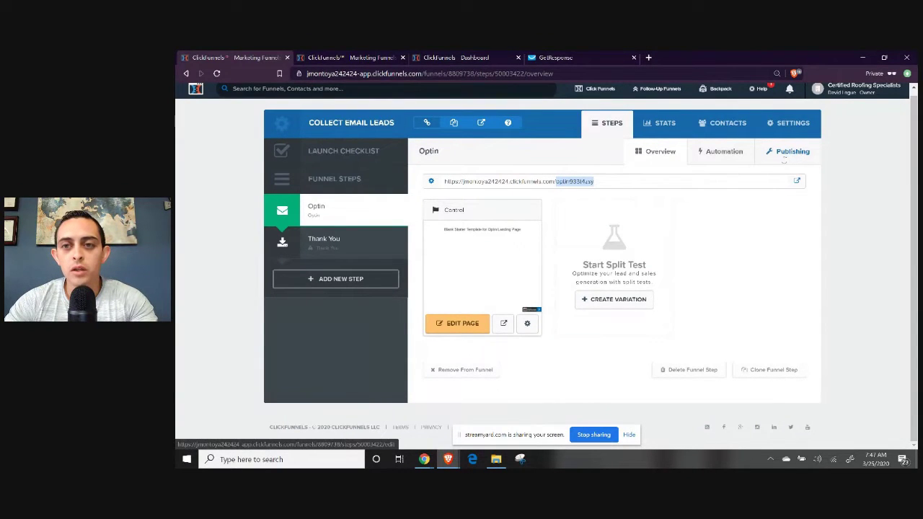
left_click(793, 124)
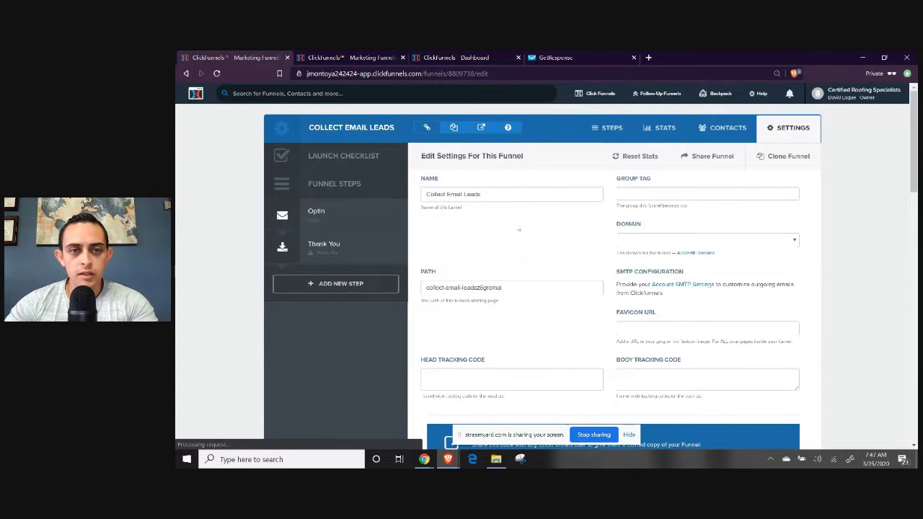
left_click_drag(428, 194, 541, 193)
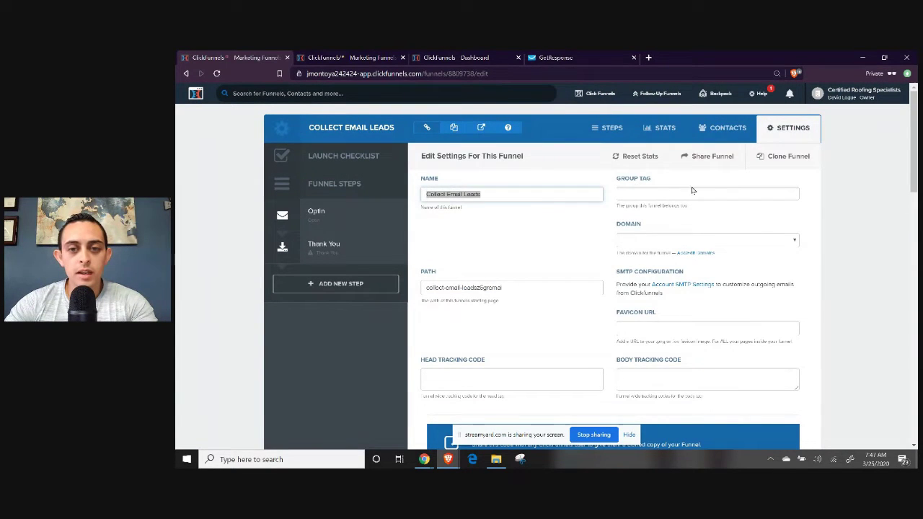
left_click(658, 240)
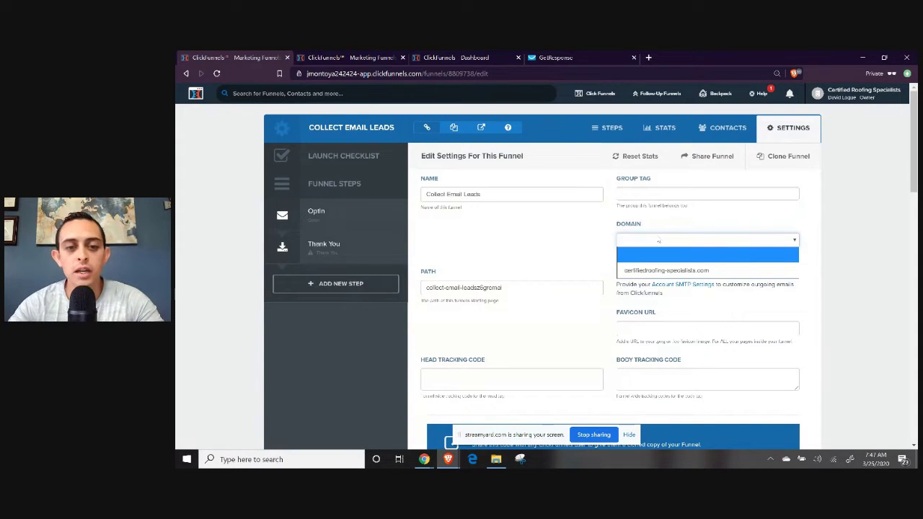
left_click(538, 286)
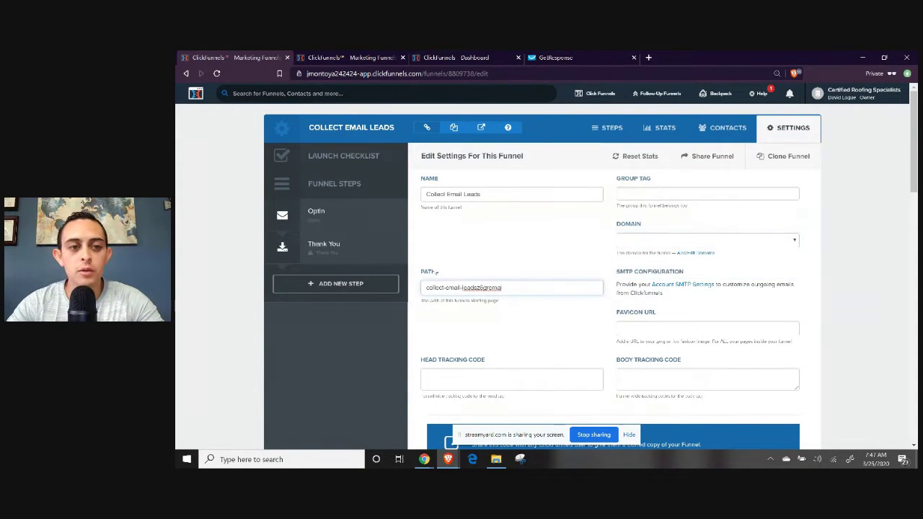
left_click(323, 218)
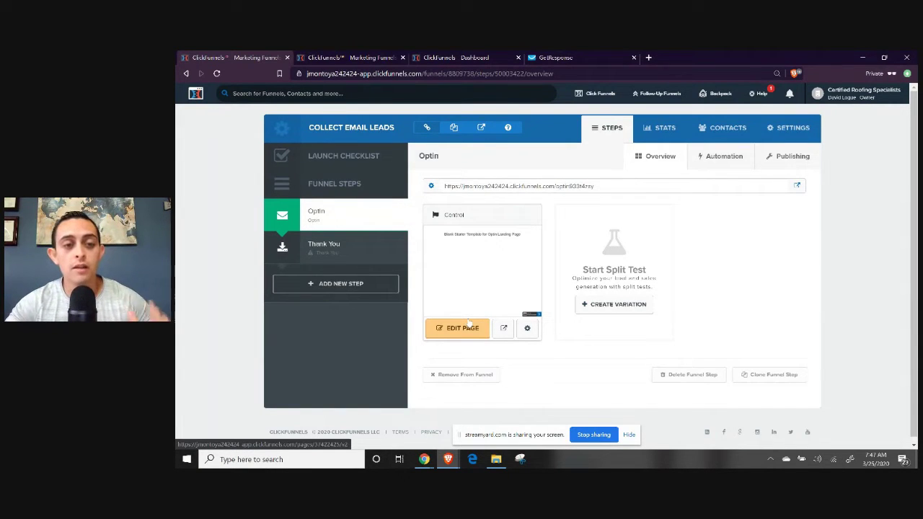
Open the Optin page in the editor and delete its Blank Starter Template headline section.
left_click(468, 329)
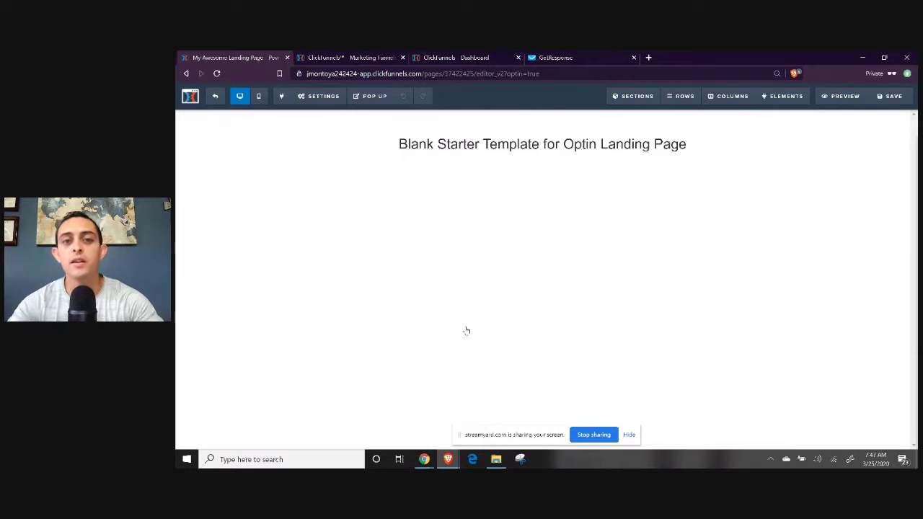
mouse_move(553, 132)
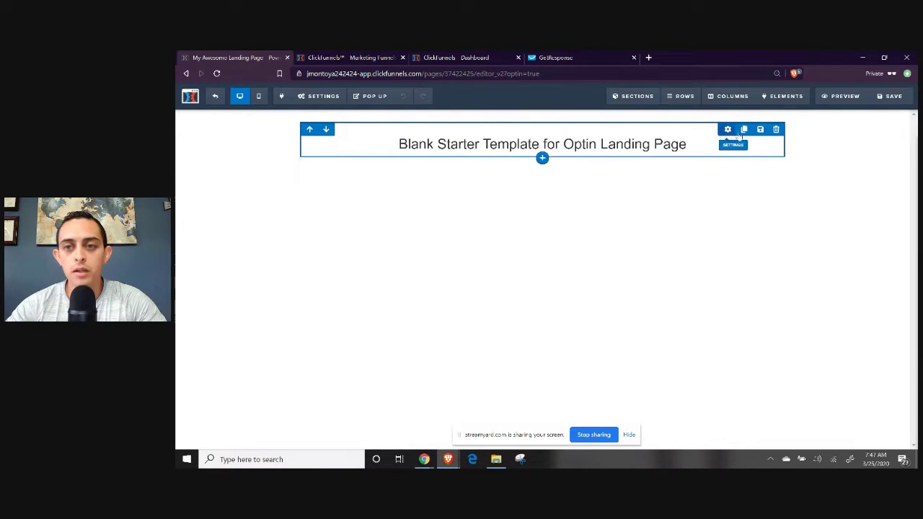
left_click(776, 130)
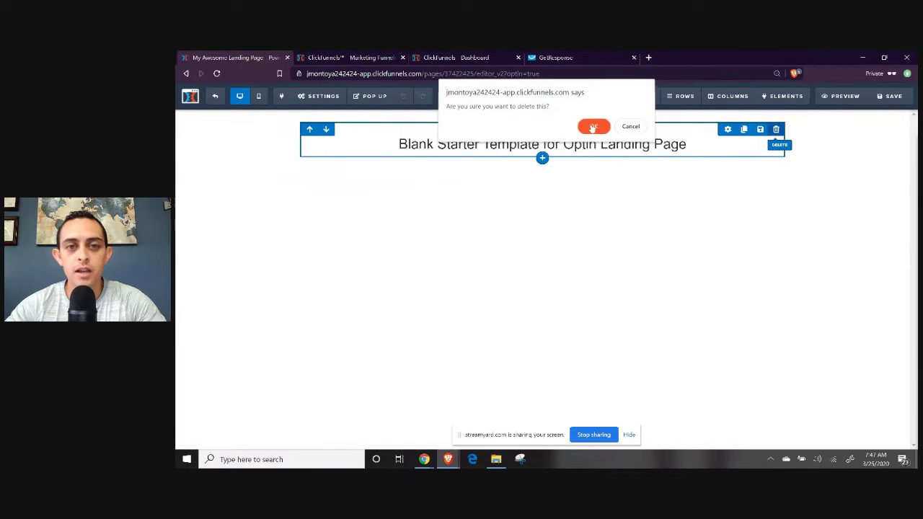
left_click(595, 127)
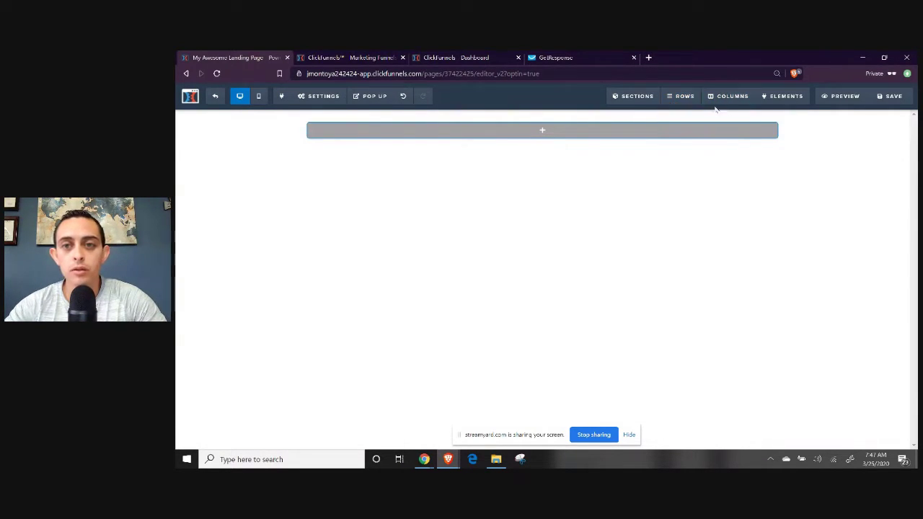
mouse_move(685, 107)
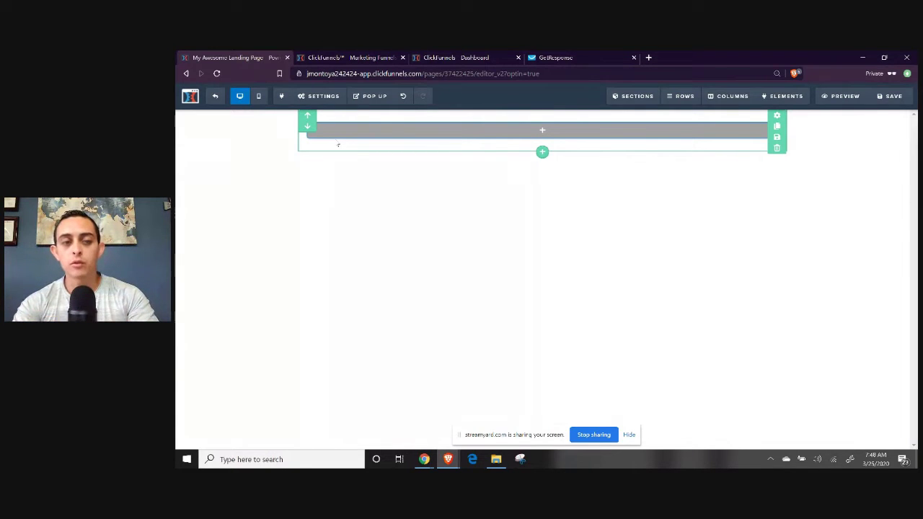
Add a Full Width section to the page and delete its extra row.
left_click(632, 114)
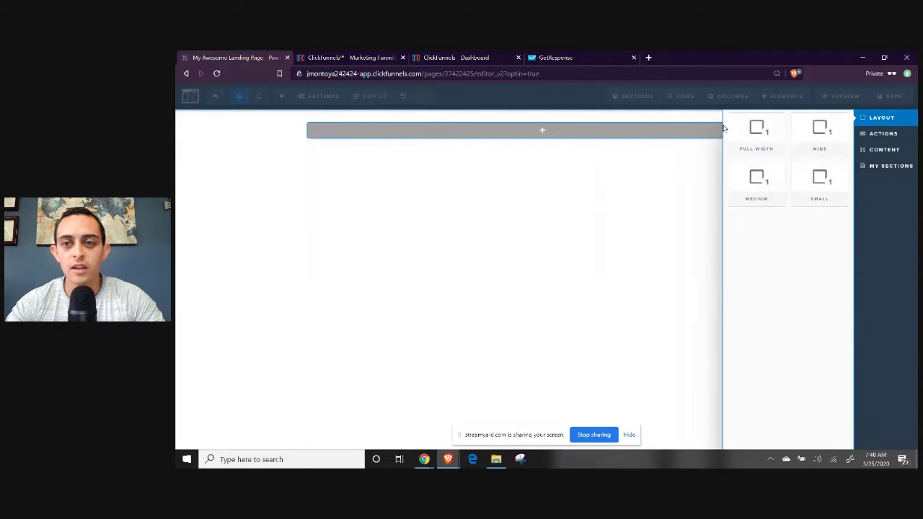
left_click_drag(752, 129, 548, 122)
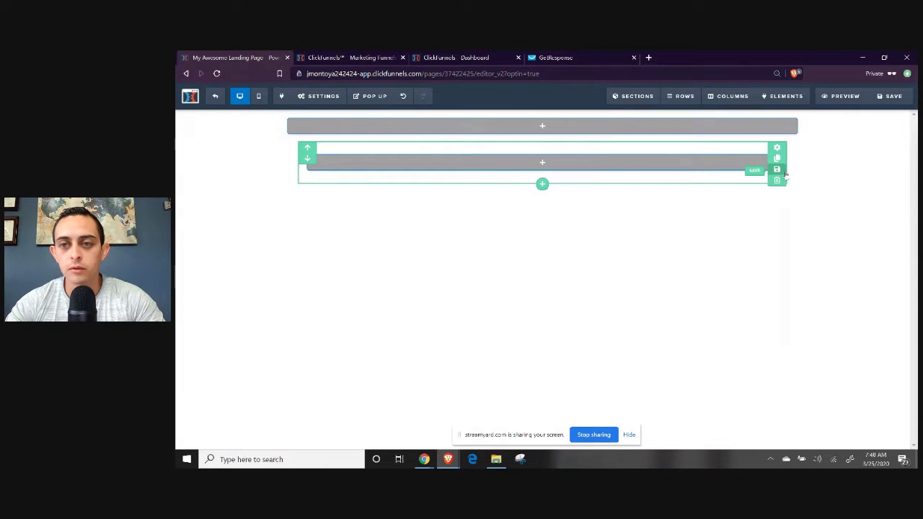
left_click(776, 180)
left_click(631, 128)
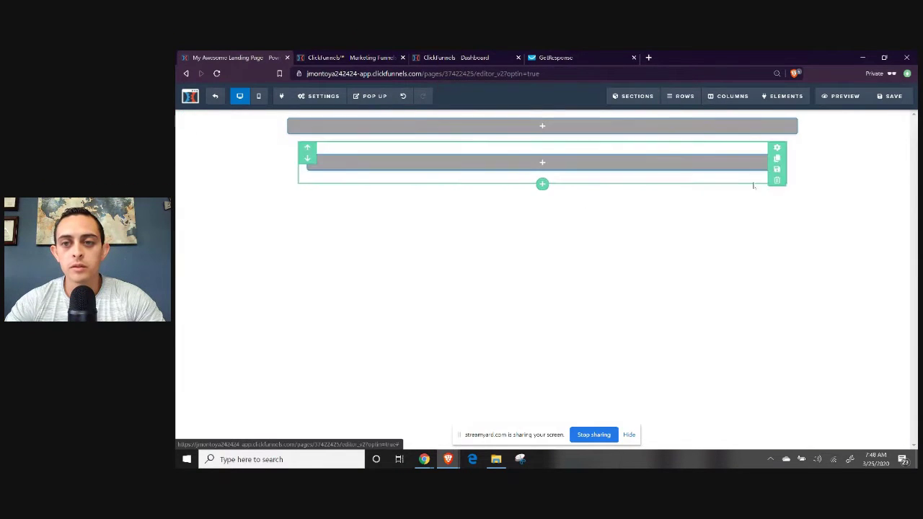
left_click(594, 129)
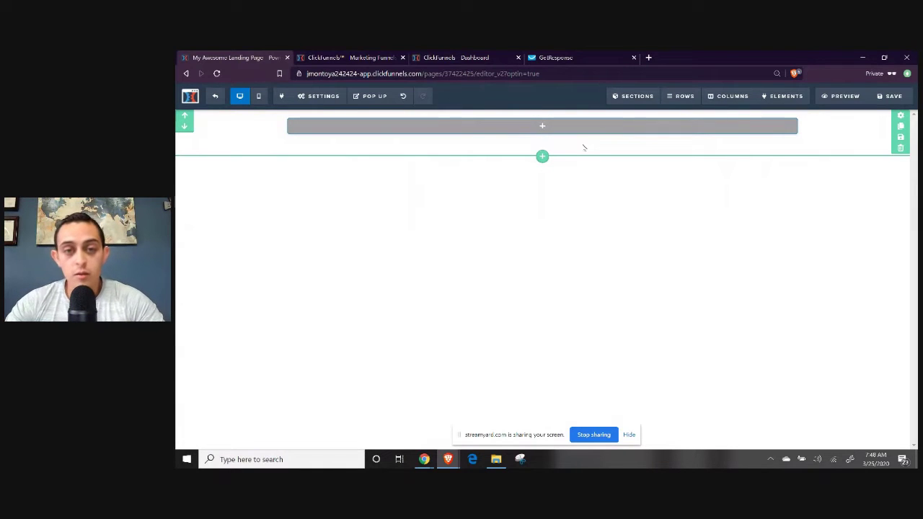
Add a new row with a 1 Column layout to the section.
mouse_move(537, 127)
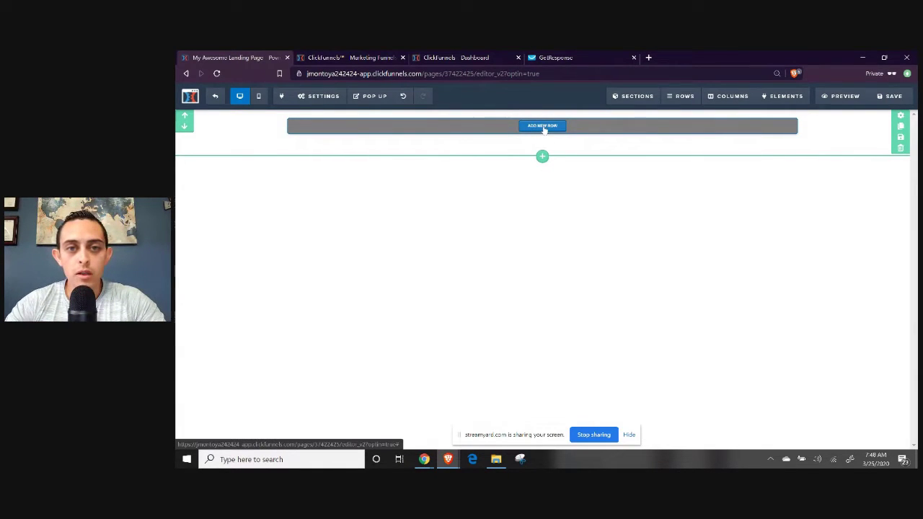
left_click(543, 128)
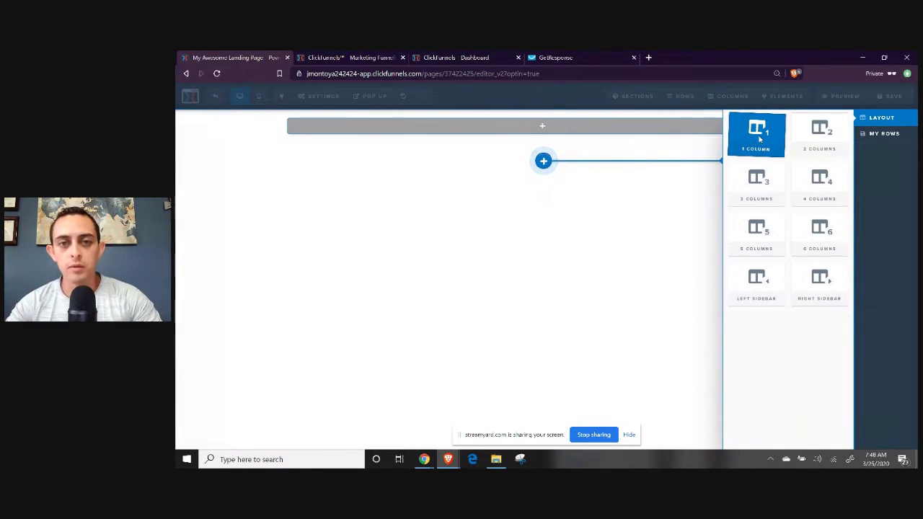
left_click(757, 134)
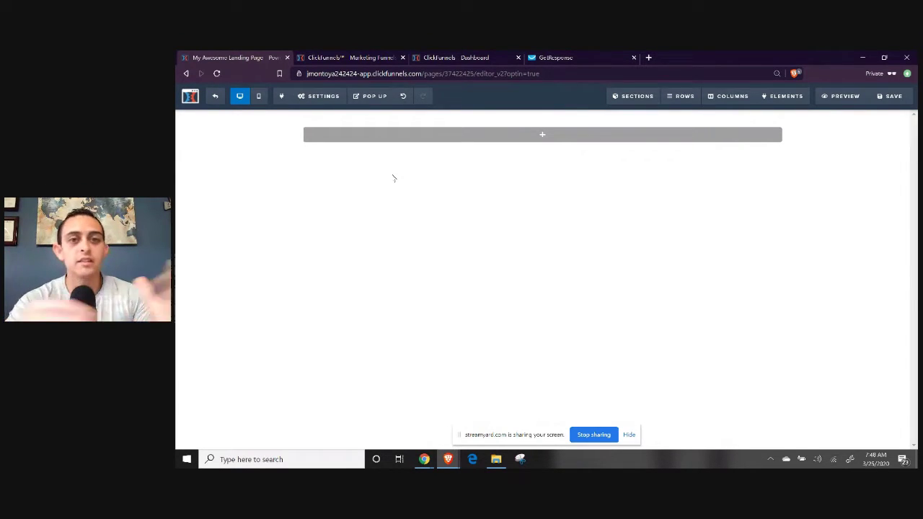
mouse_move(542, 136)
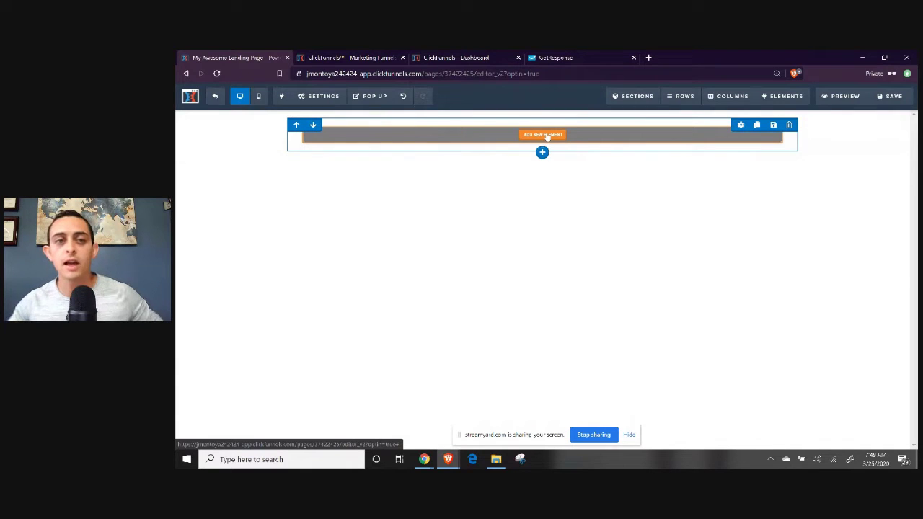
Add a Headline element to the row and select its 'Large Call to Action Headline' text.
left_click(545, 135)
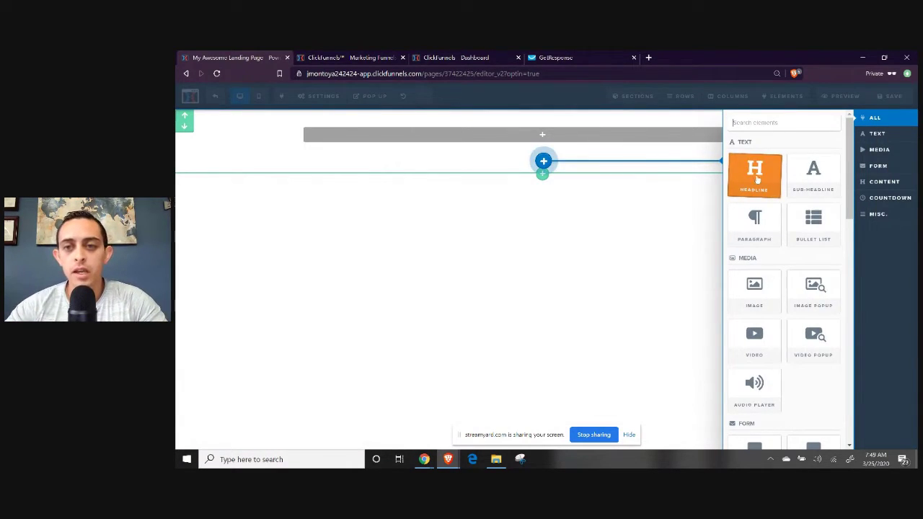
left_click(754, 174)
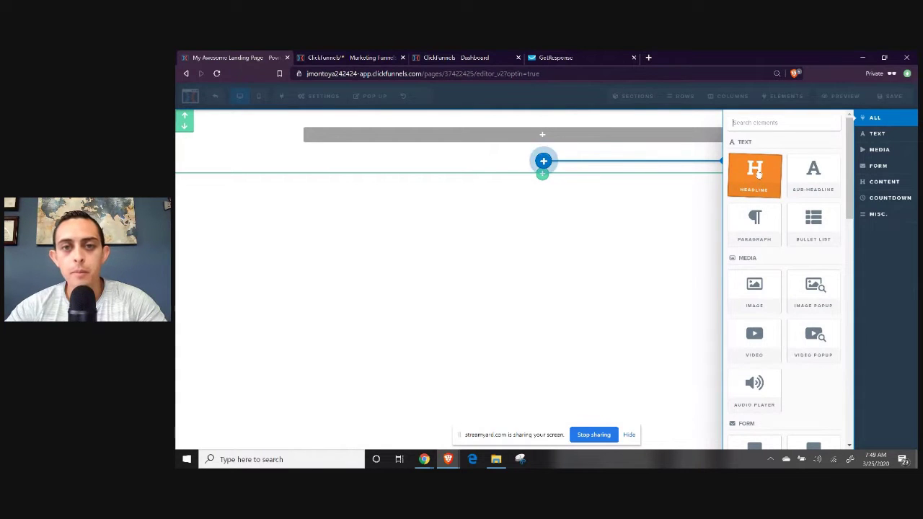
triple_click(614, 137)
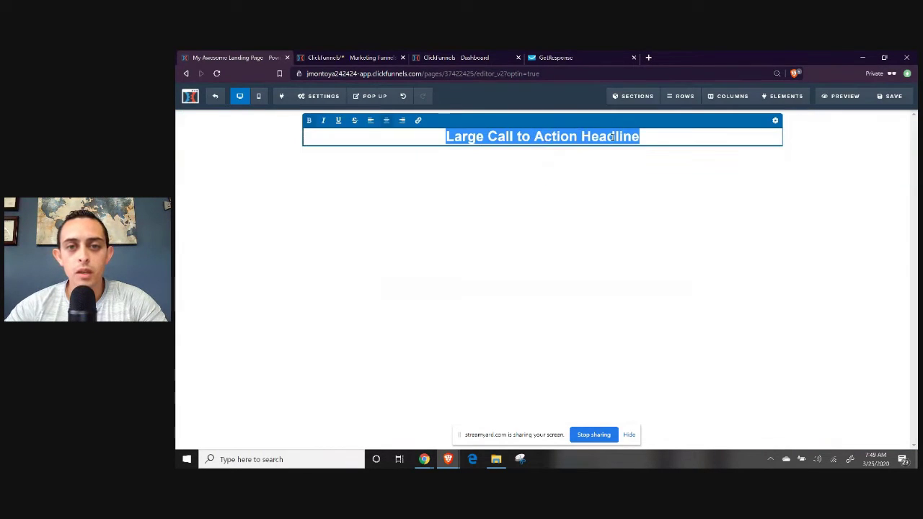
left_click(693, 176)
left_click(618, 137)
triple_click(617, 136)
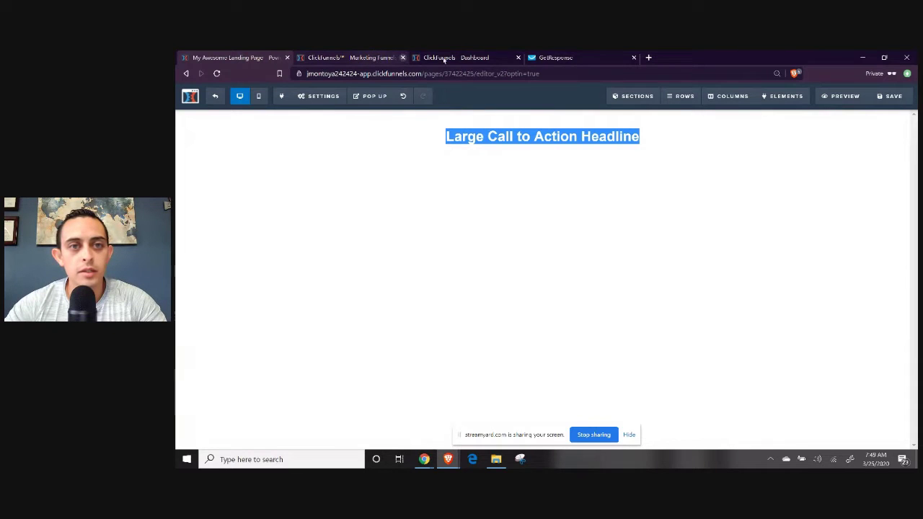
Load passiveincomelifestyles.com/optin-32310502 in a second tab and select its two-line headline.
left_click(648, 59)
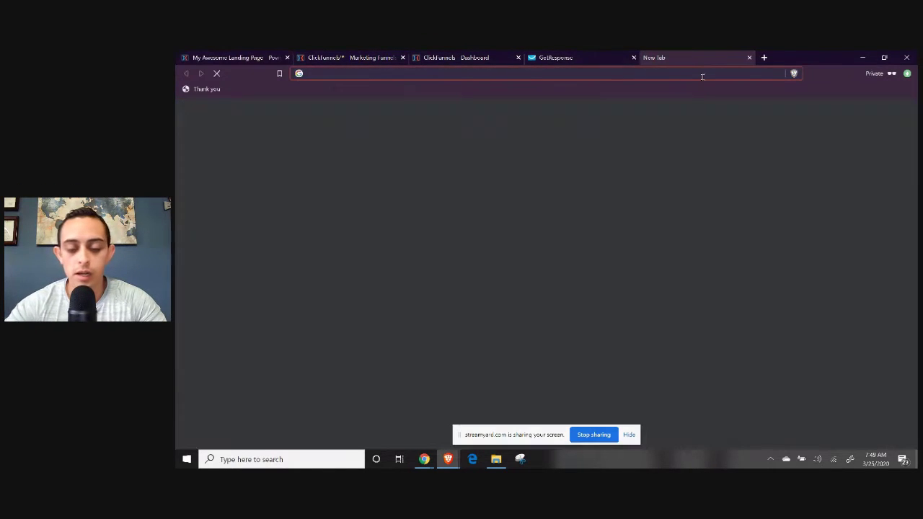
type("passiveincomelifestyles.com/trafficsecrets")
key("BackSpace")
key("BackSpace")
key("BackSpace")
key("BackSpace")
key("BackSpace")
key("BackSpace")
key("BackSpace")
key("BackSpace")
key("BackSpace")
key("BackSpace")
key("BackSpace")
key("BackSpace")
key("BackSpace")
key("BackSpace")
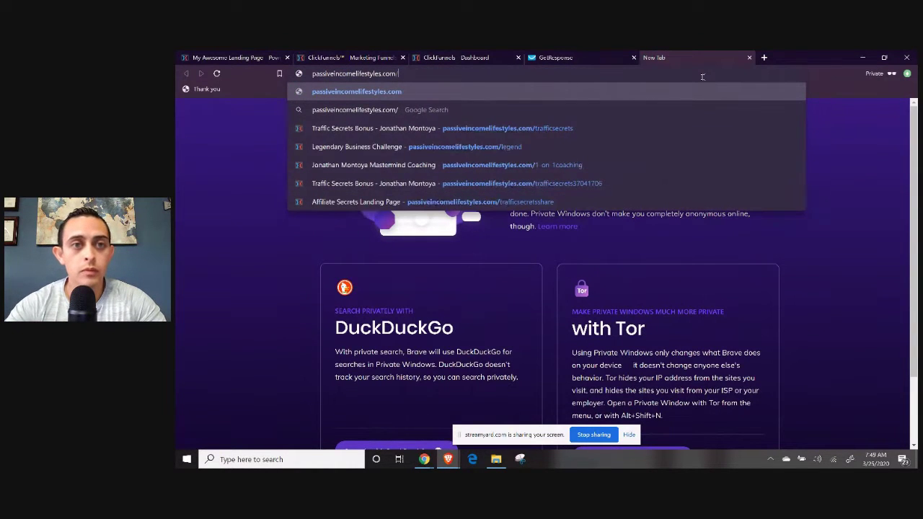
type("o")
key("Return")
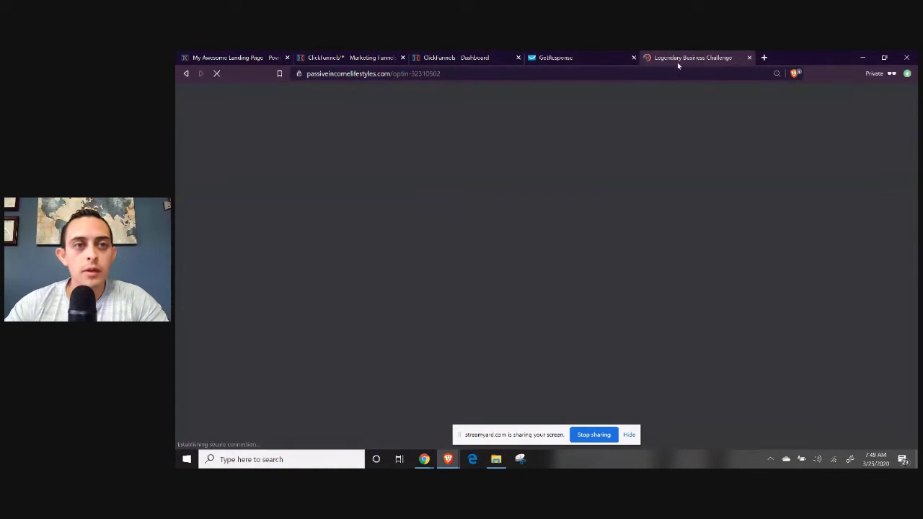
left_click_drag(678, 62, 342, 62)
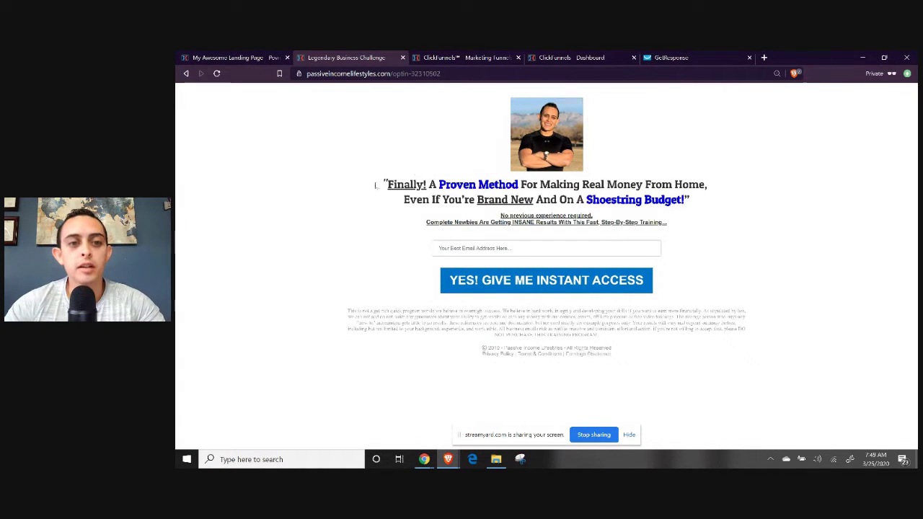
left_click_drag(384, 184, 694, 205)
key("ctrl+c")
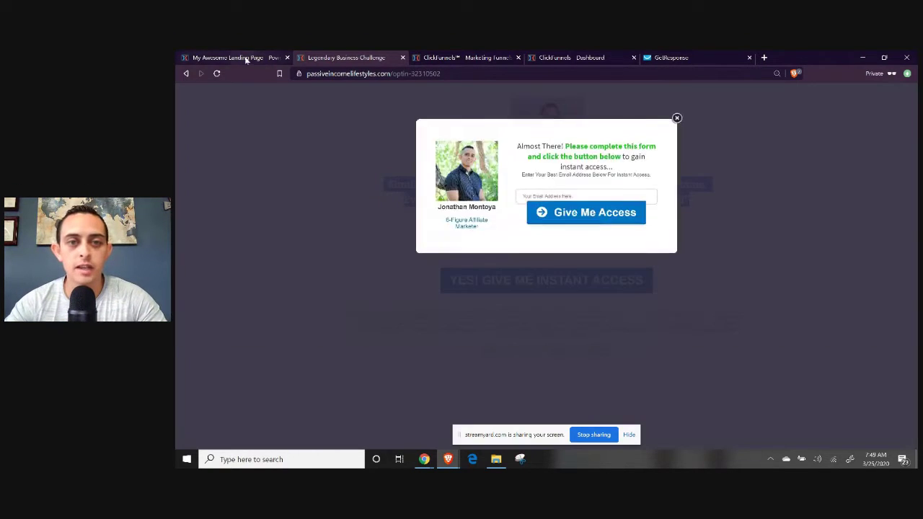
left_click(245, 58)
Paste the copied headline over the placeholder headline text.
left_click(584, 136)
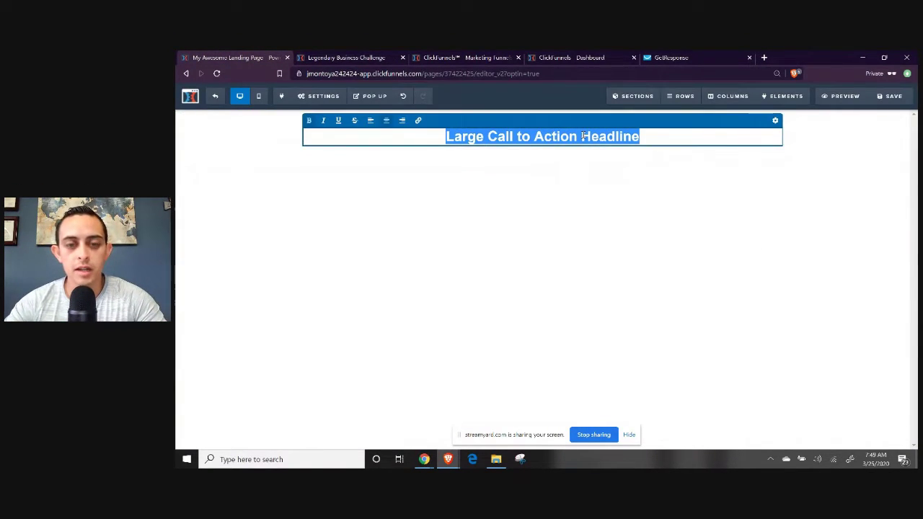
key("ctrl+b")
key("ctrl+v")
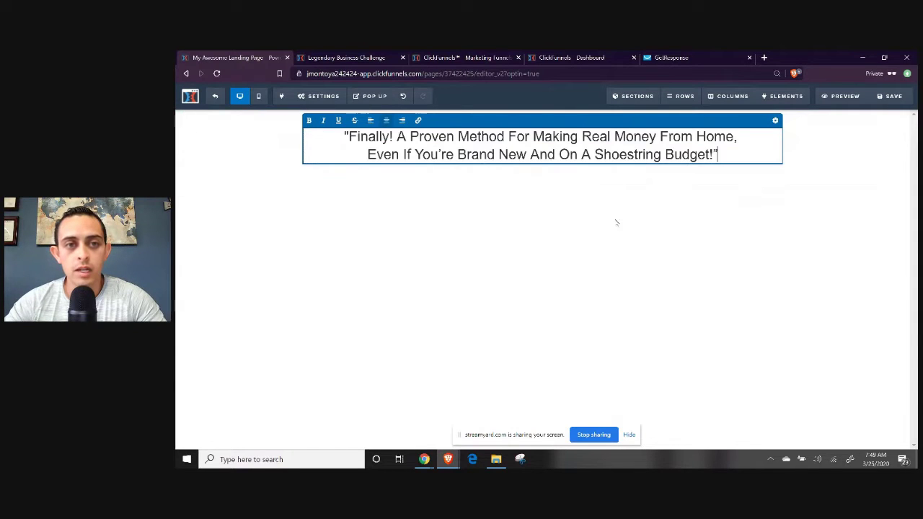
left_click(639, 247)
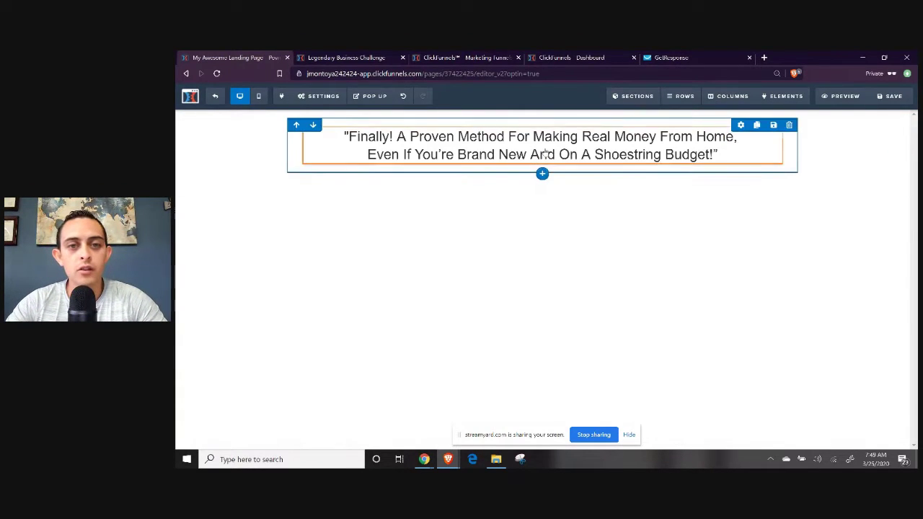
Make the phrase 'Making Real Money From Home' bold.
left_click(588, 138)
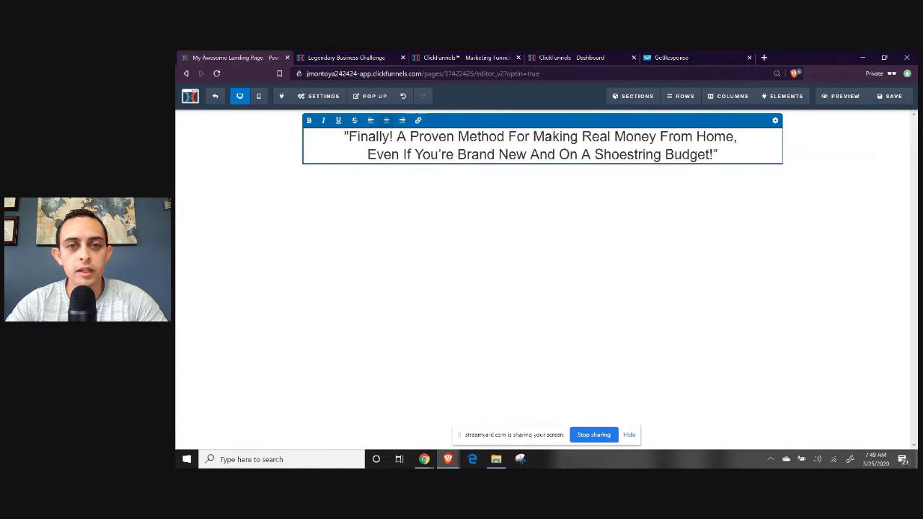
left_click_drag(535, 137, 733, 137)
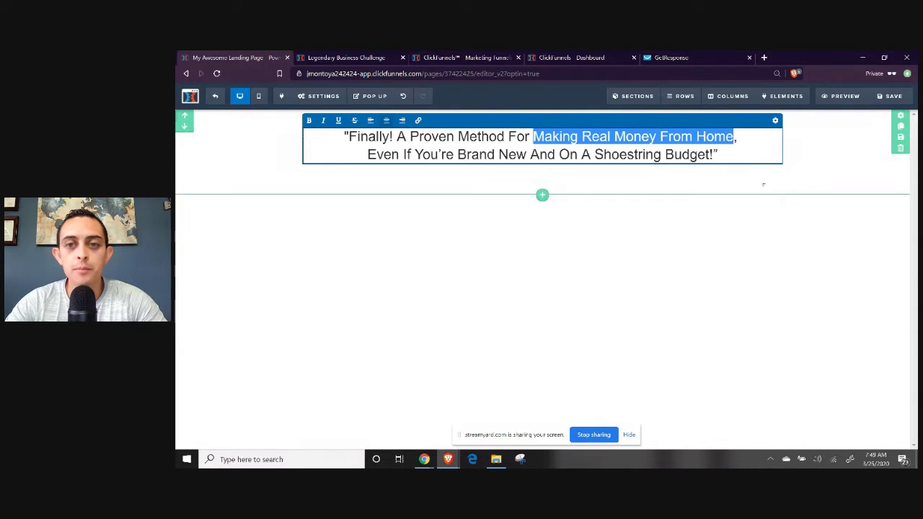
left_click(308, 121)
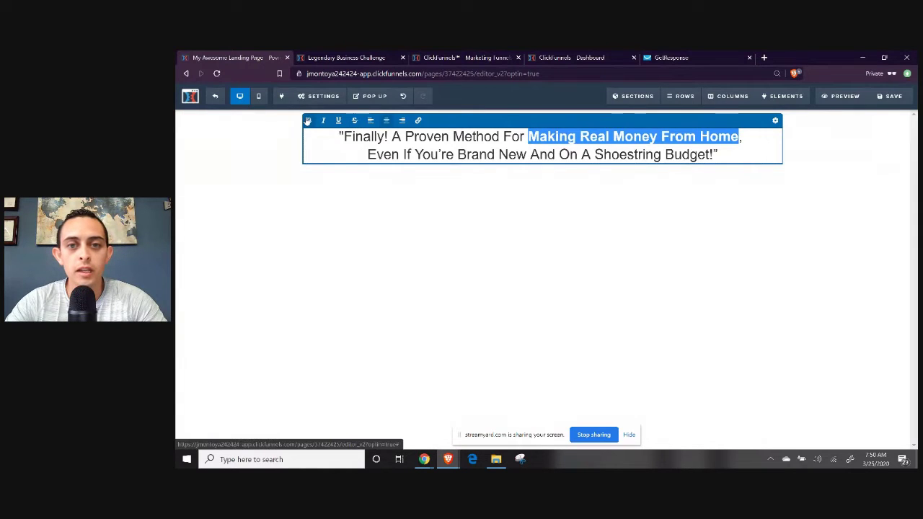
left_click(596, 190)
Set the headline's Bold Color to bright green in its settings.
left_click(538, 137)
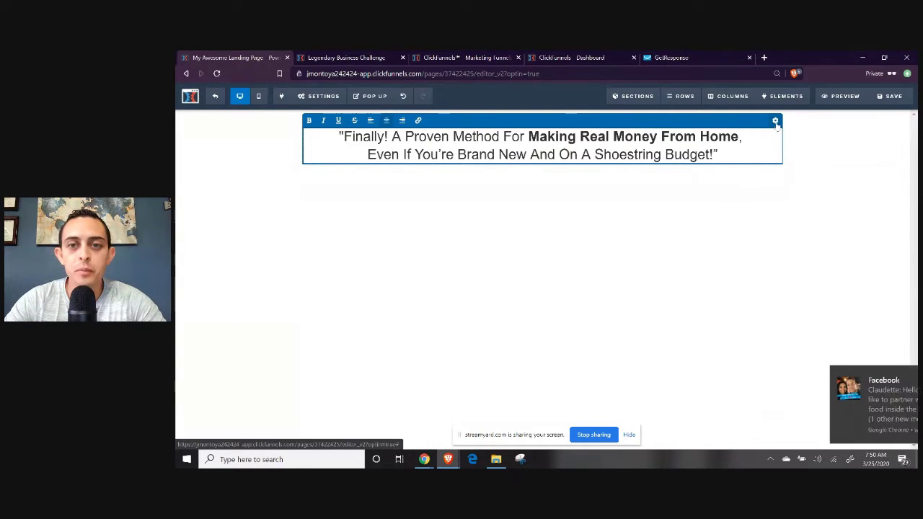
left_click(775, 121)
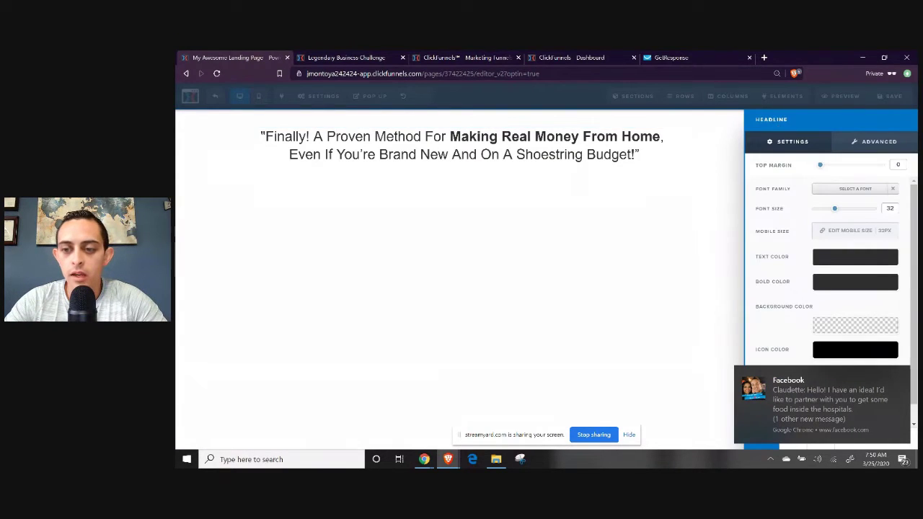
left_click(900, 374)
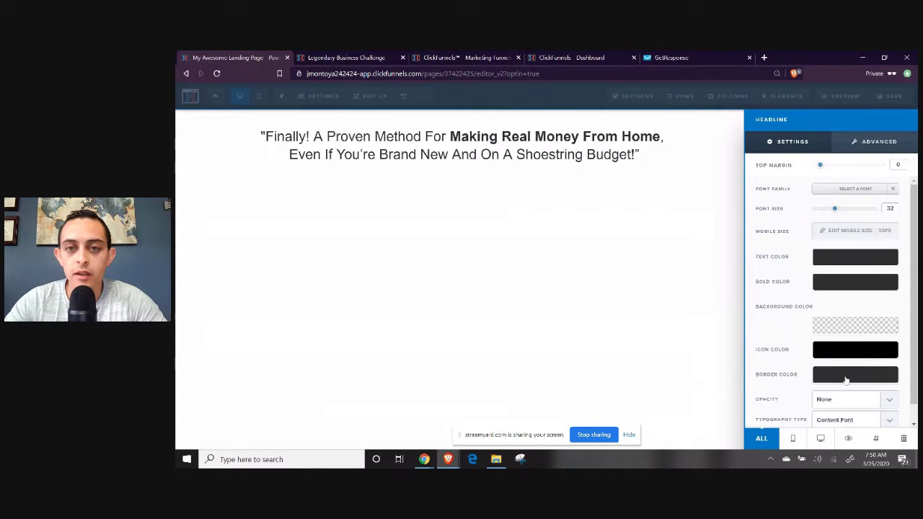
left_click(845, 285)
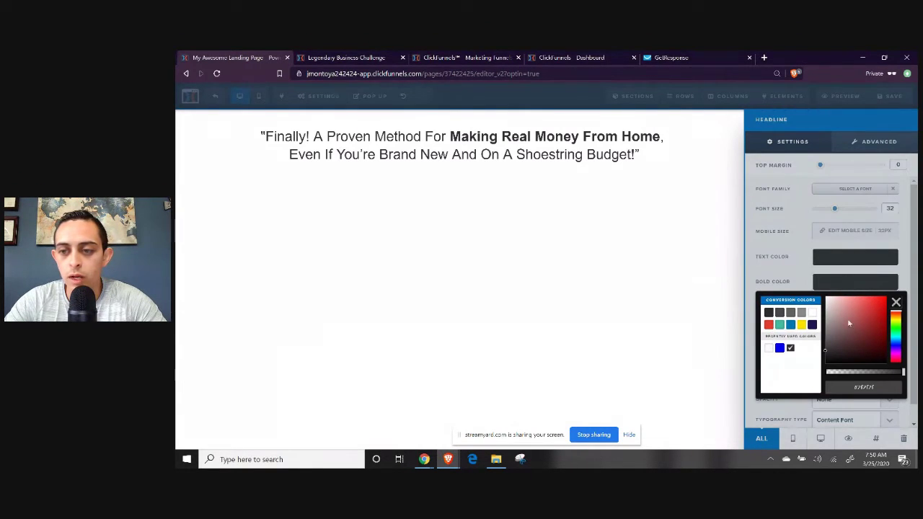
left_click(897, 331)
mouse_move(862, 324)
left_mouse_down()
mouse_move(887, 307)
mouse_move(887, 315)
left_mouse_up()
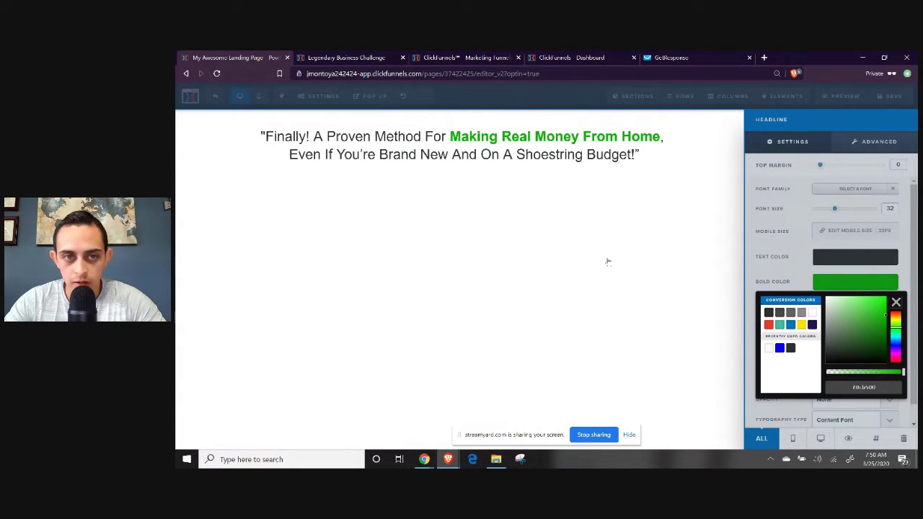
left_click(608, 262)
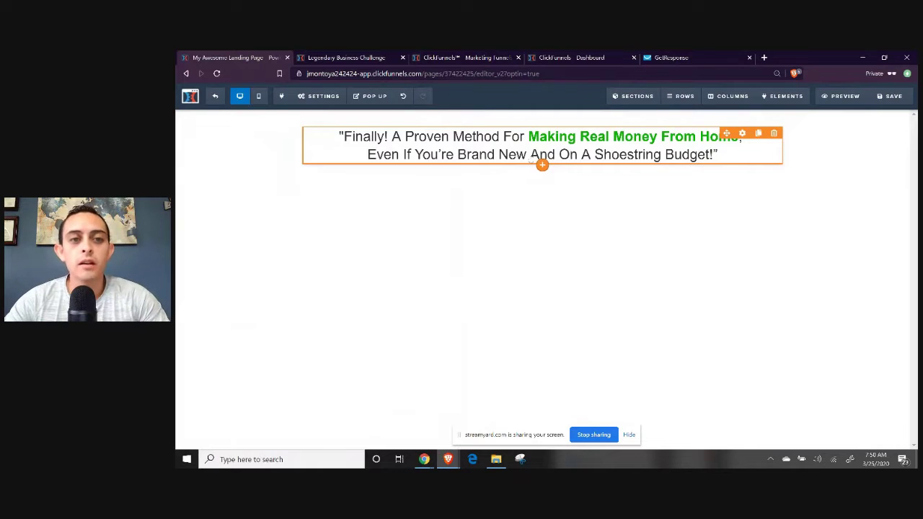
Underline 'Even If You're Brand New' on the headline's second line.
left_click(445, 155)
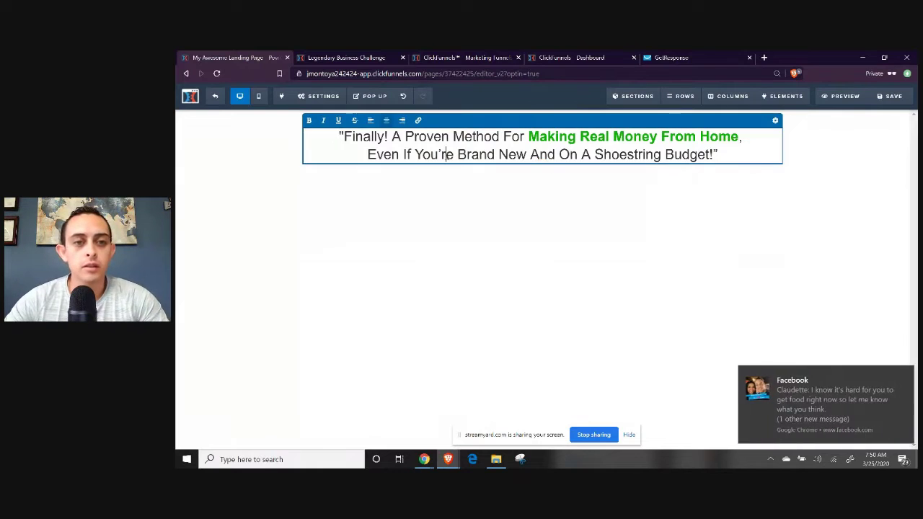
left_click(901, 377)
left_click(369, 154)
left_click_drag(368, 154, 527, 155)
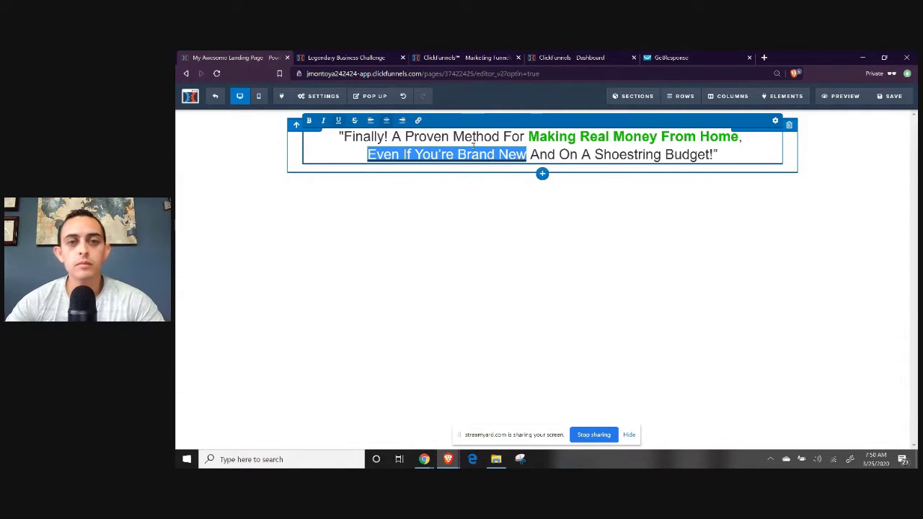
left_click(537, 231)
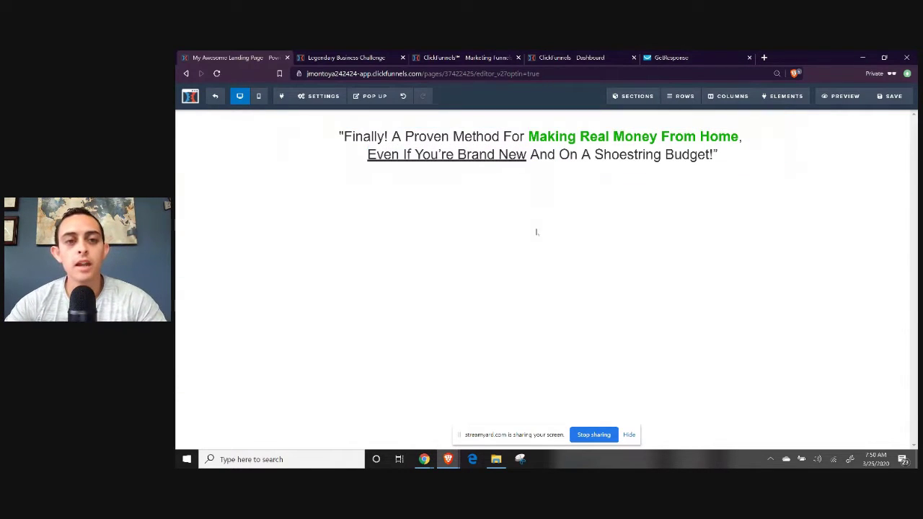
left_click(467, 160)
left_click_drag(526, 155, 350, 155)
left_click(339, 120)
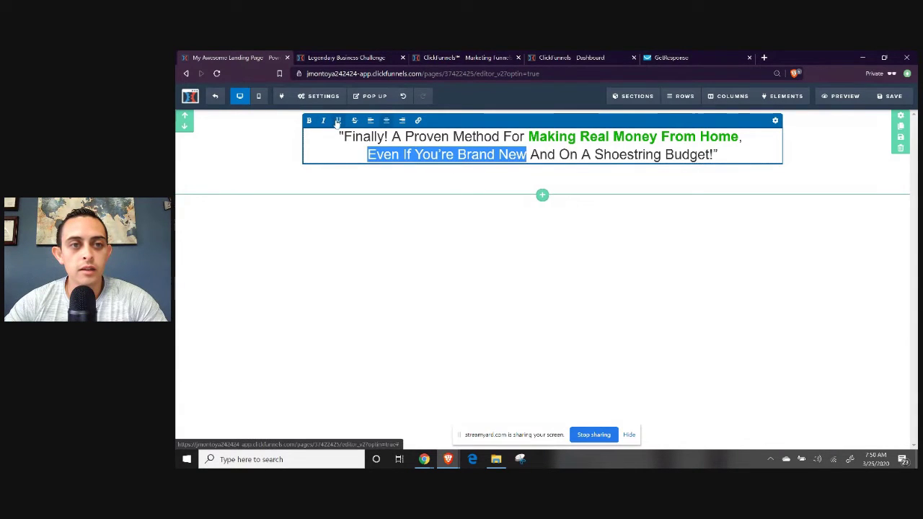
left_click(339, 120)
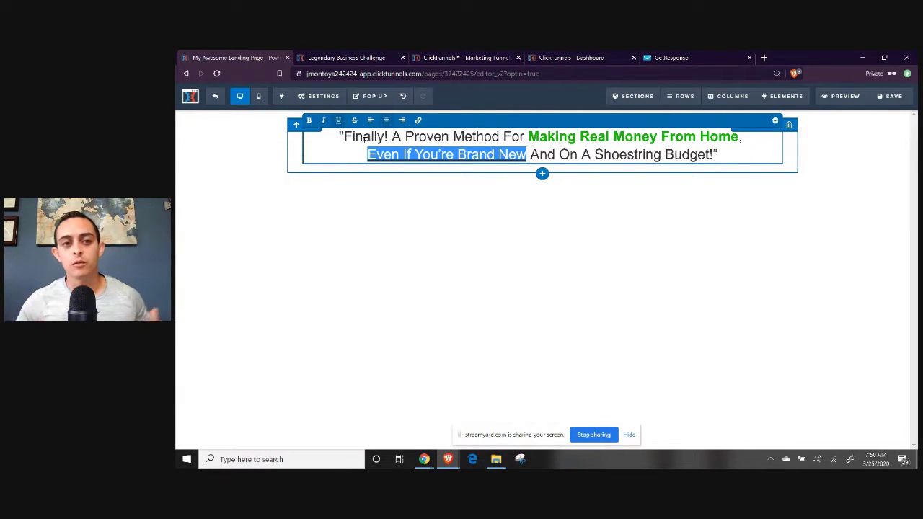
left_click(649, 252)
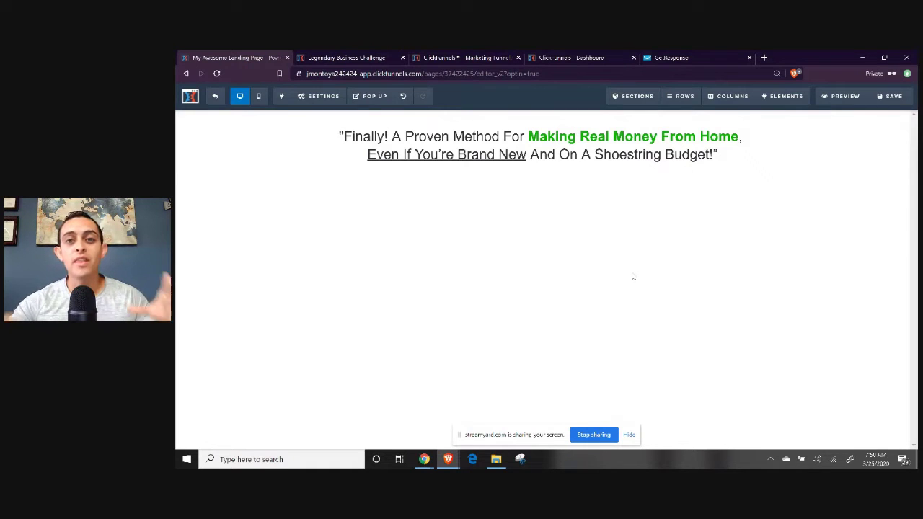
Place an Image element above the headline.
mouse_move(766, 99)
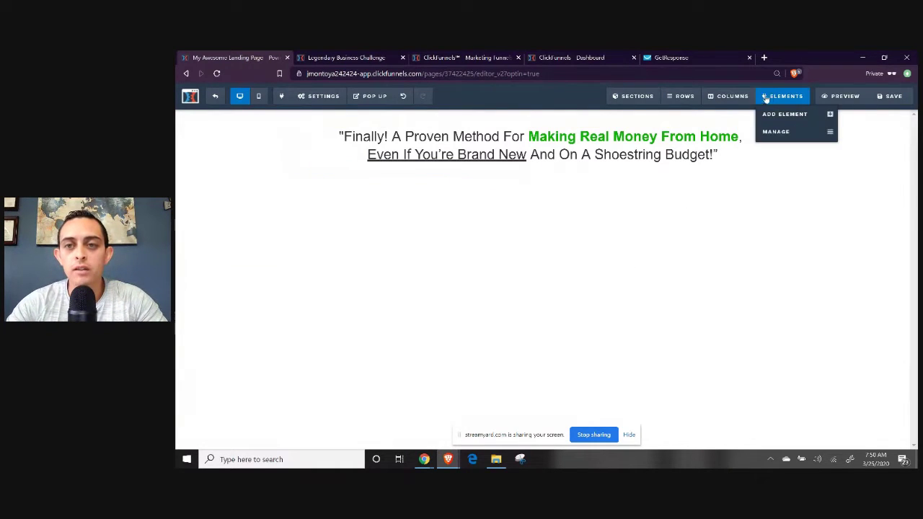
left_click(784, 113)
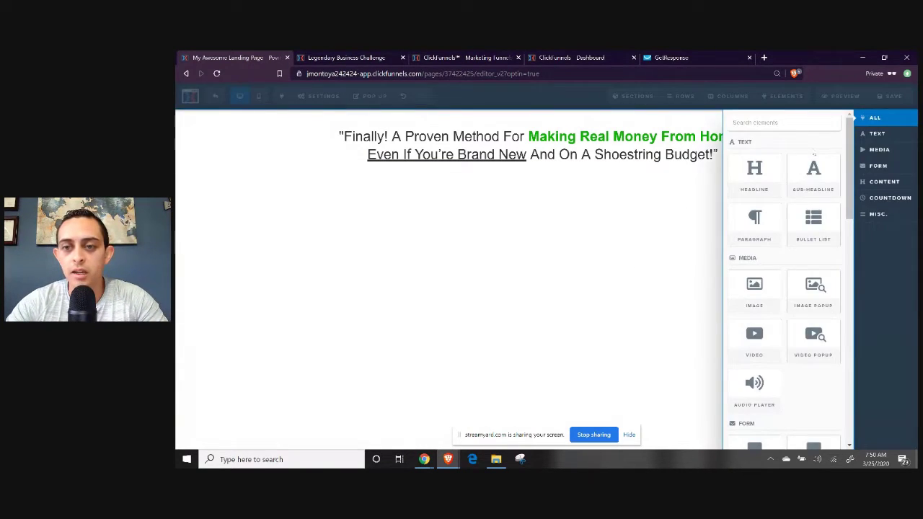
left_click(708, 250)
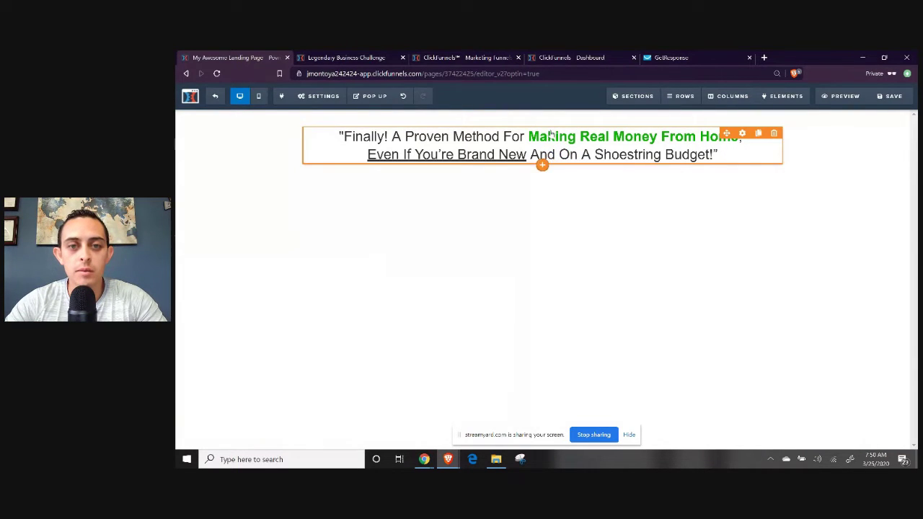
mouse_move(559, 132)
left_mouse_down()
mouse_move(561, 191)
mouse_move(567, 134)
left_mouse_up()
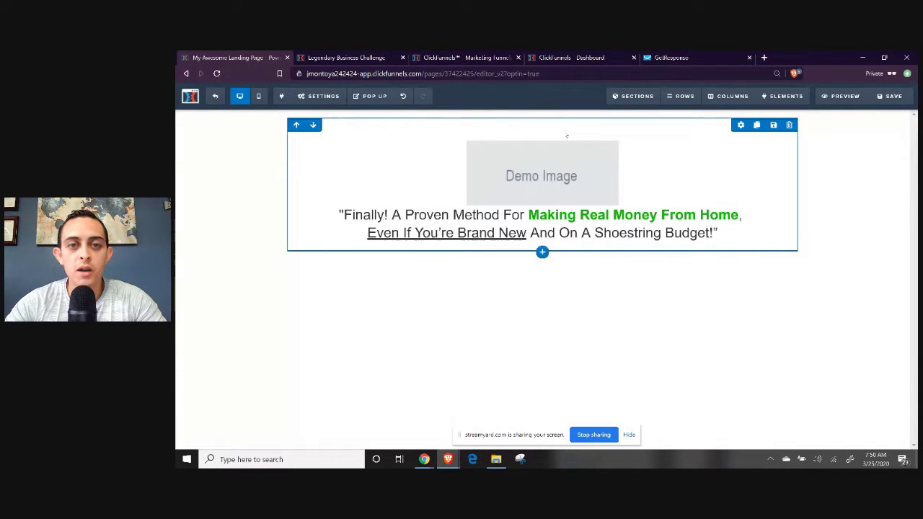
Upload a portrait photo from the Downloads folder into the image library.
left_click(560, 171)
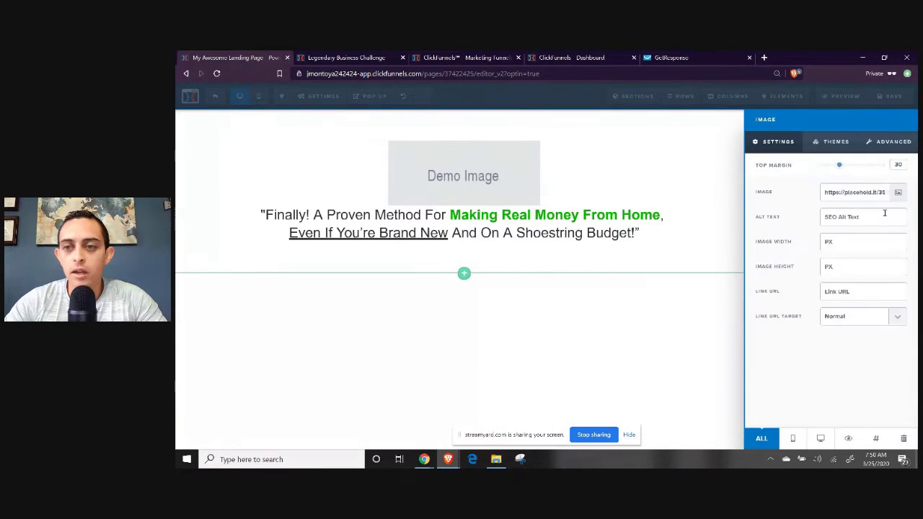
left_click(898, 193)
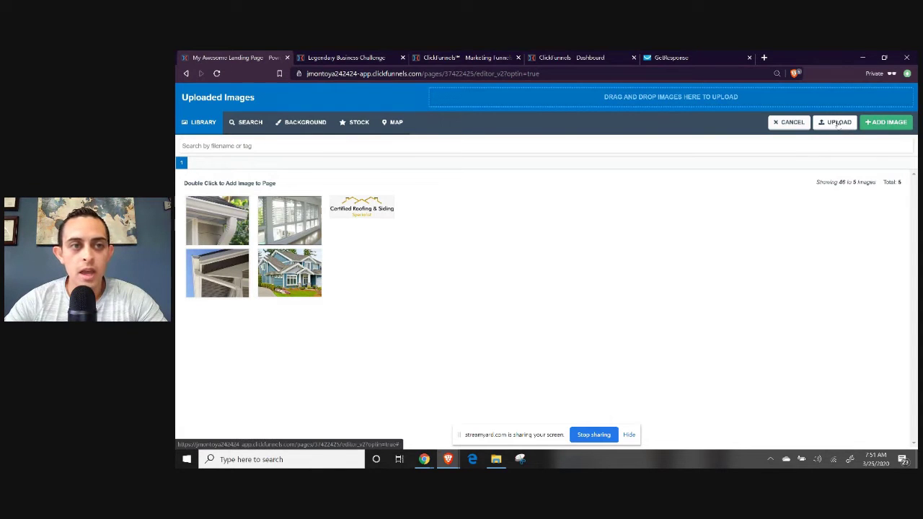
left_click(305, 124)
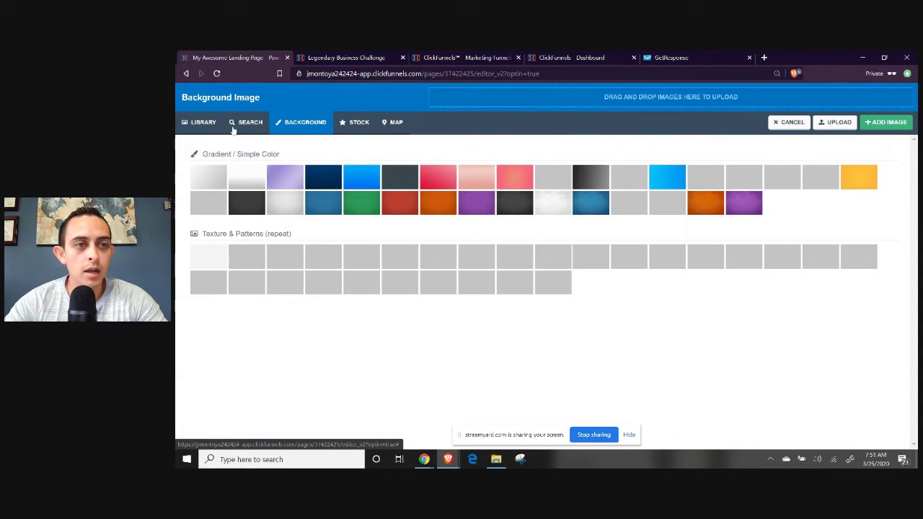
left_click(202, 123)
left_click(838, 123)
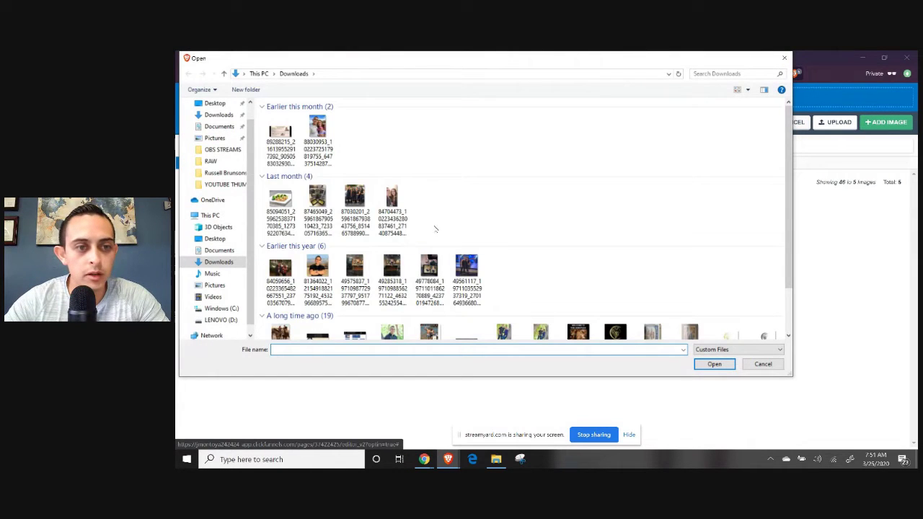
double_click(317, 278)
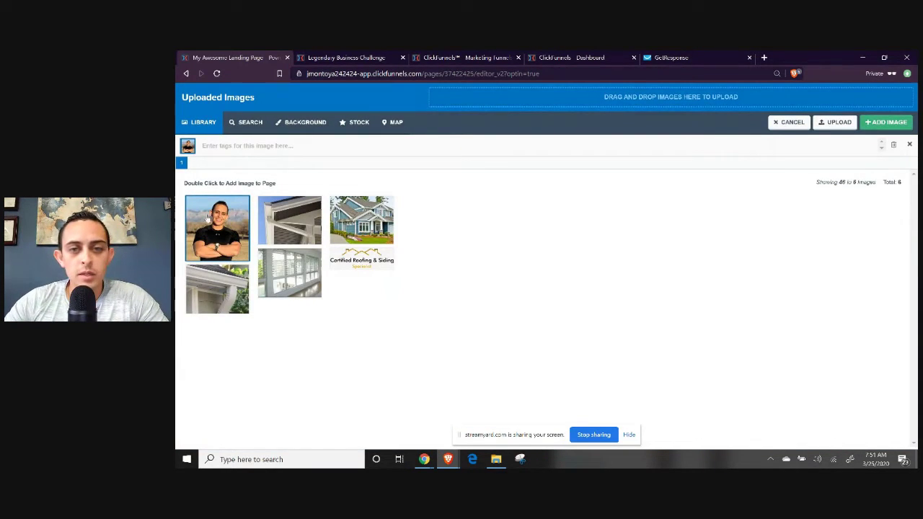
Insert the uploaded photo into the image element and set its width to 150 px.
left_click(894, 123)
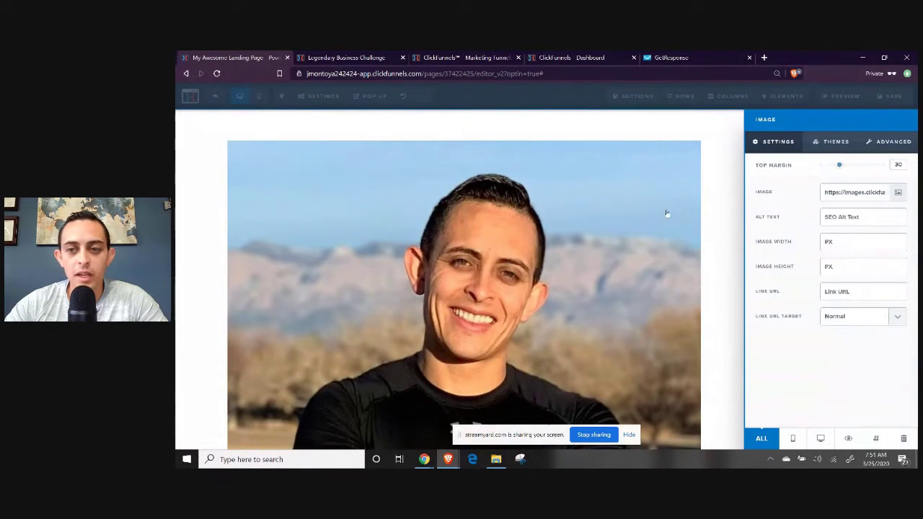
left_click(867, 245)
type("200")
key("BackSpace")
key("BackSpace")
key("BackSpace")
type("1")
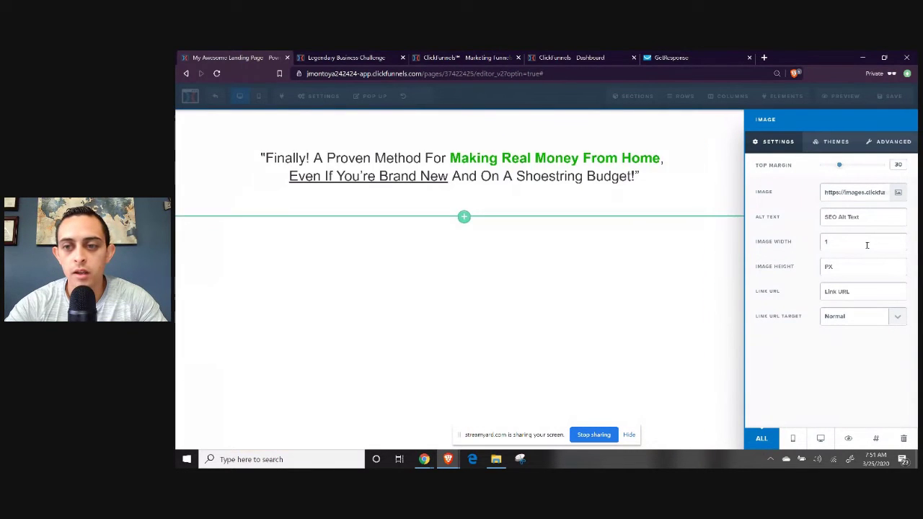
type("00")
key("BackSpace")
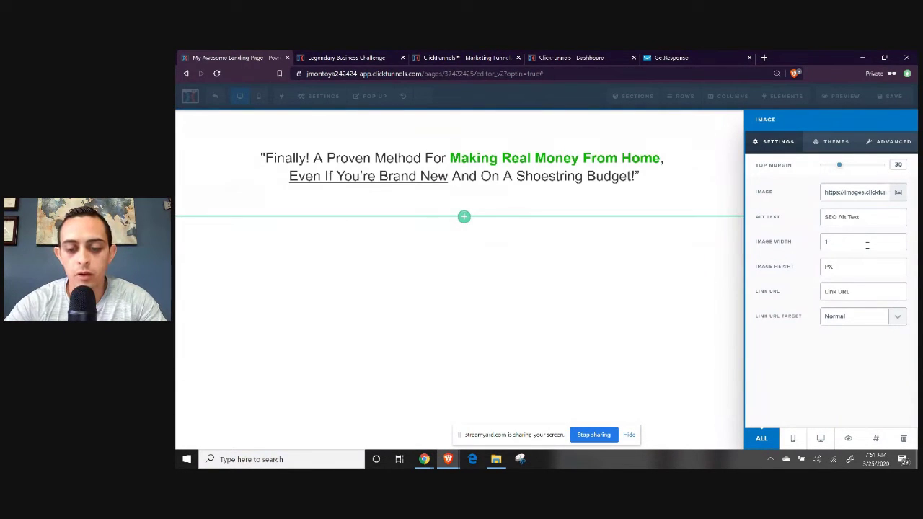
type("50")
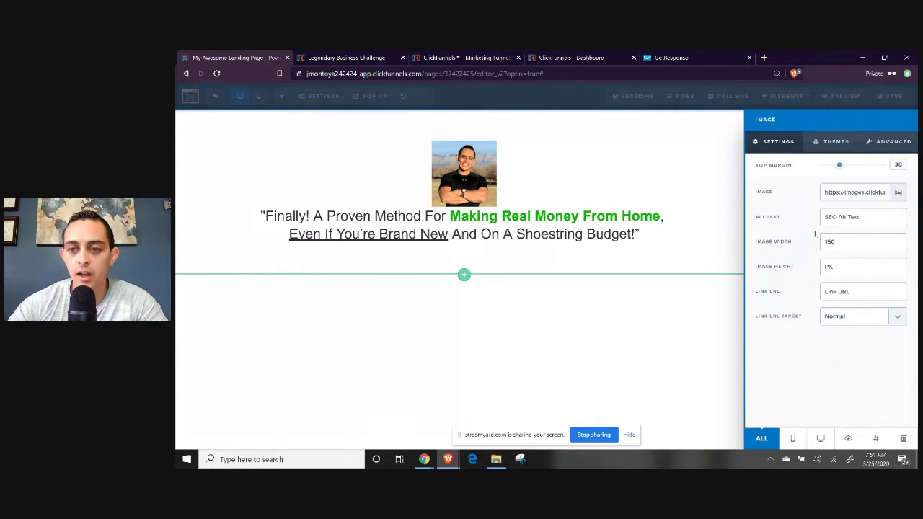
left_click(595, 339)
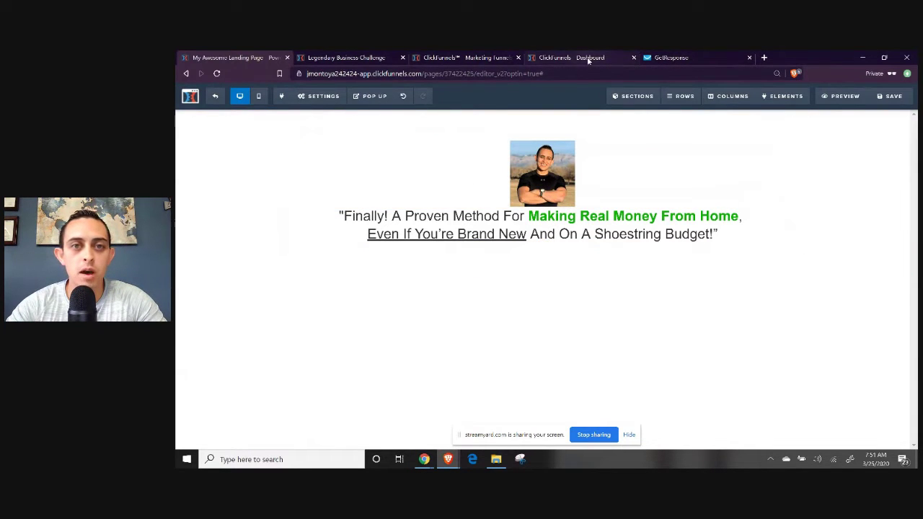
Copy the two-line subheading from the Legendary Business Challenge reference page.
left_click(353, 60)
left_click(676, 118)
left_click(733, 227)
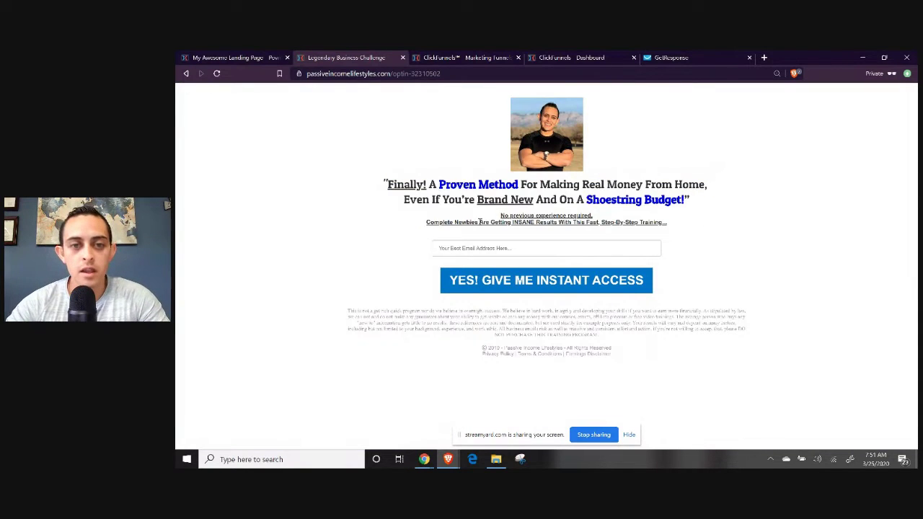
left_click_drag(488, 220, 670, 231)
key("ctrl+c")
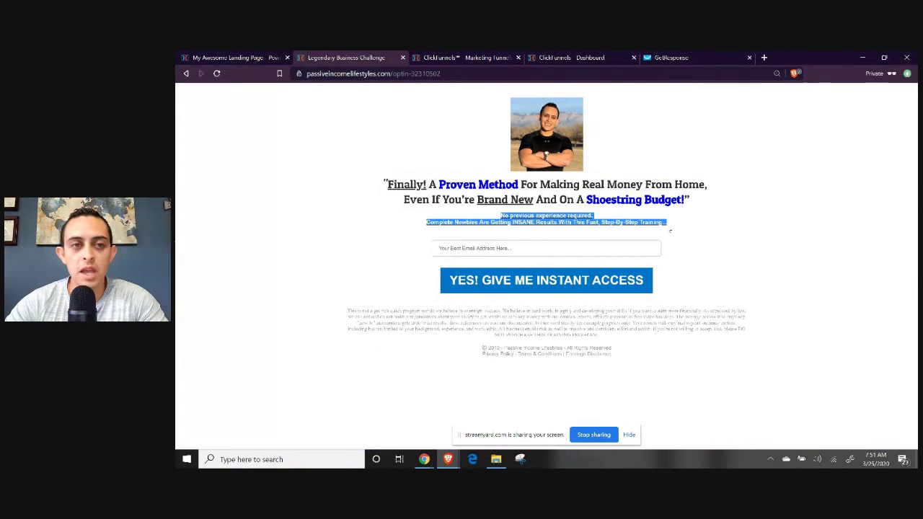
left_click(238, 59)
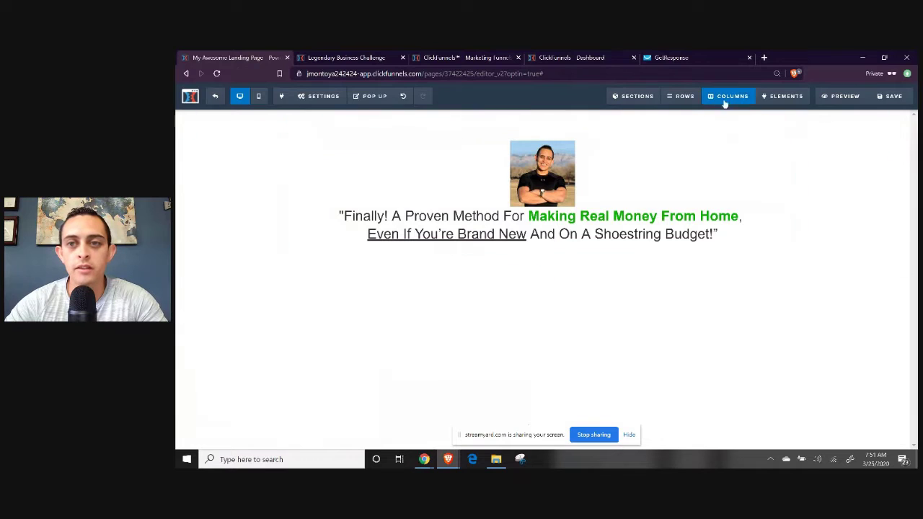
Add a Sub-Headline under the headline and paste the copied 'No previous experience required…' text.
mouse_move(783, 99)
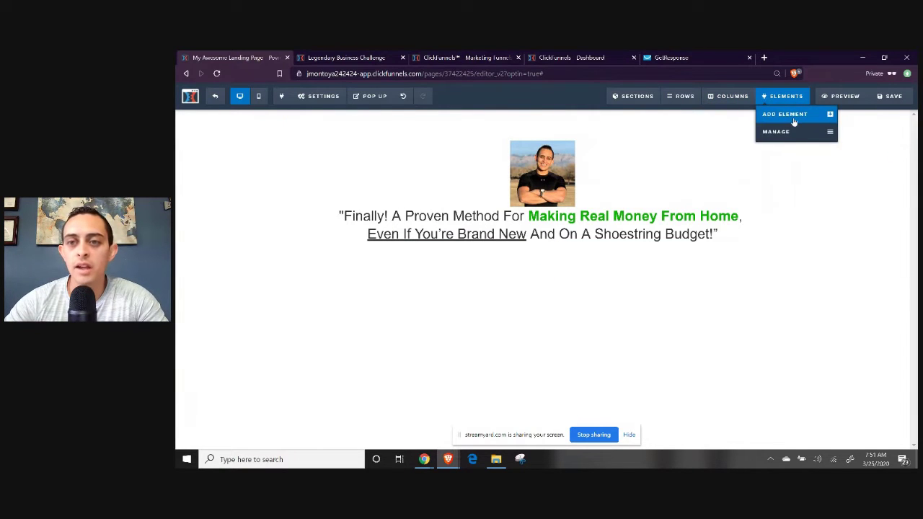
left_click(794, 121)
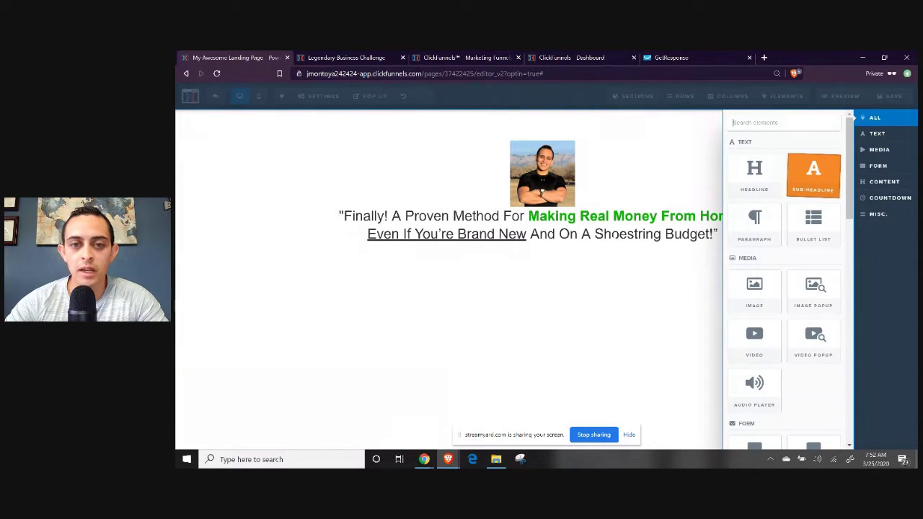
left_click(813, 175)
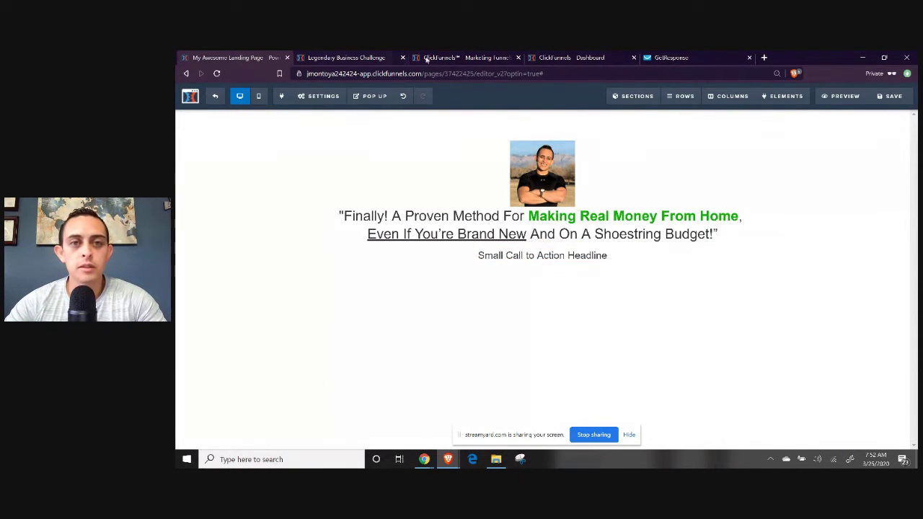
left_click(338, 58)
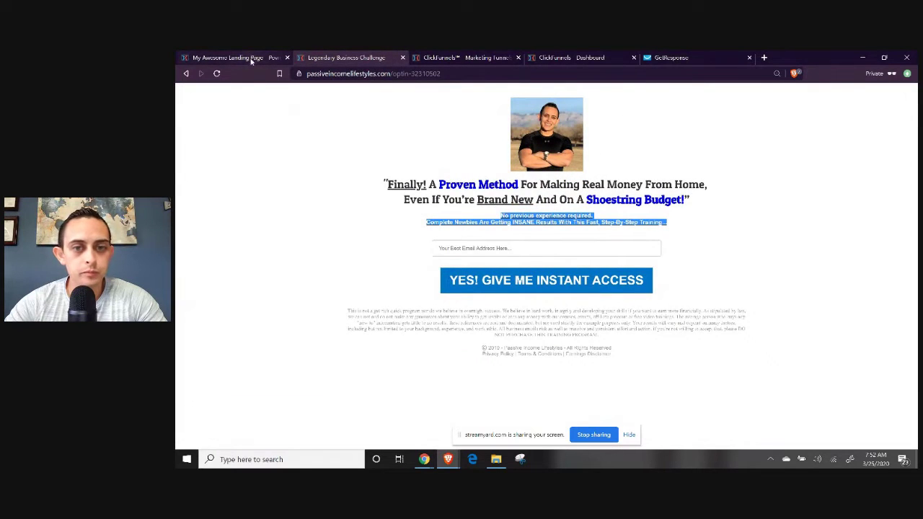
left_click(254, 57)
left_click(544, 256)
key("ctrl+a")
key("ctrl+v")
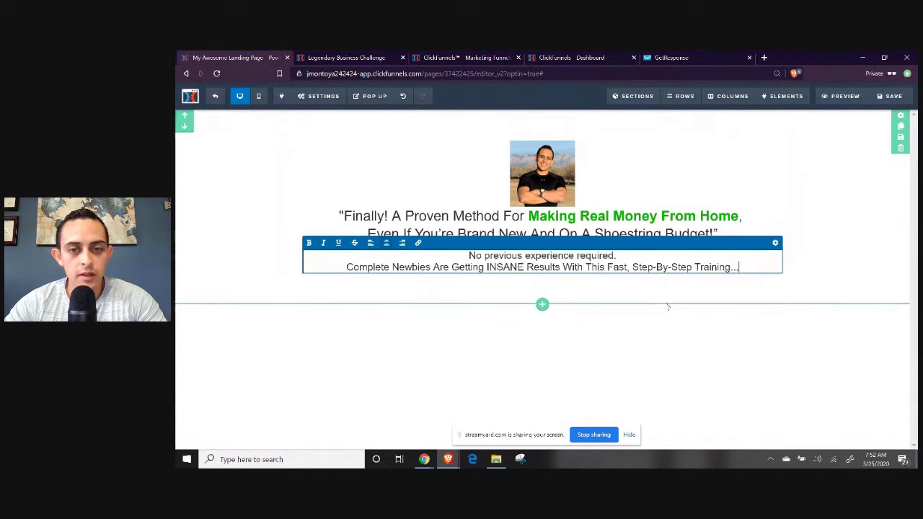
left_click(729, 350)
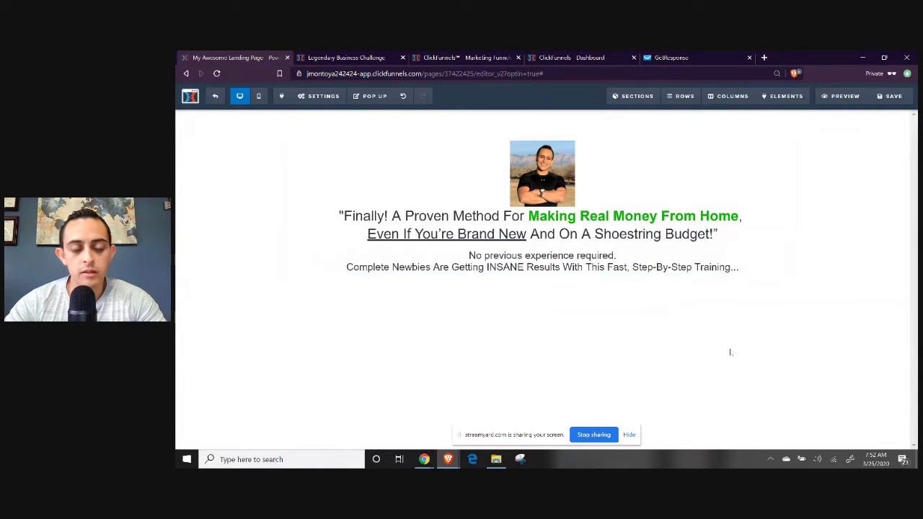
left_click(522, 262)
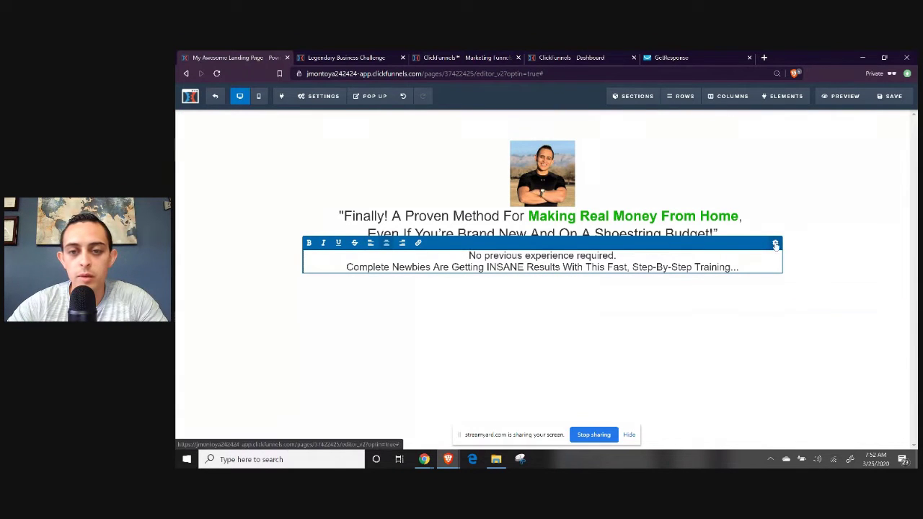
left_click(569, 382)
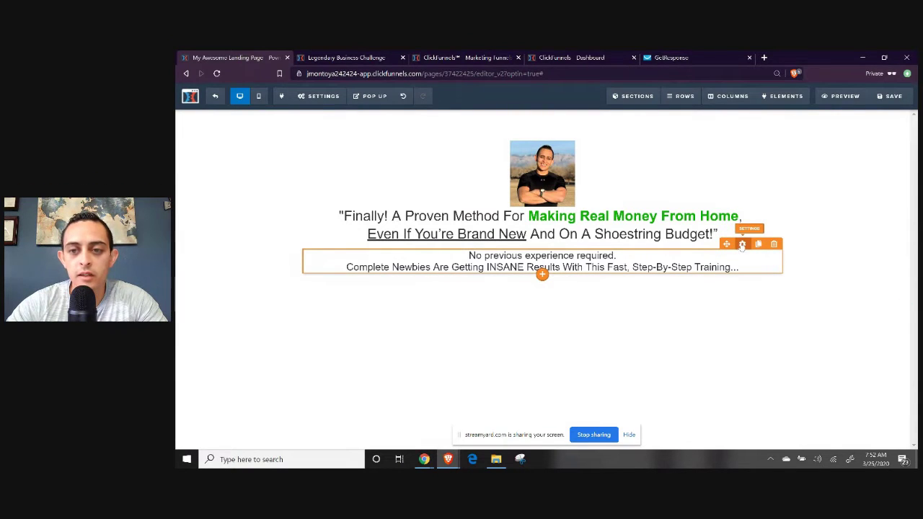
Raise the sub-headline's font size to 26.
left_click(742, 245)
mouse_move(828, 210)
left_mouse_down()
mouse_move(838, 209)
mouse_move(817, 209)
mouse_move(827, 209)
left_mouse_up()
left_click(619, 348)
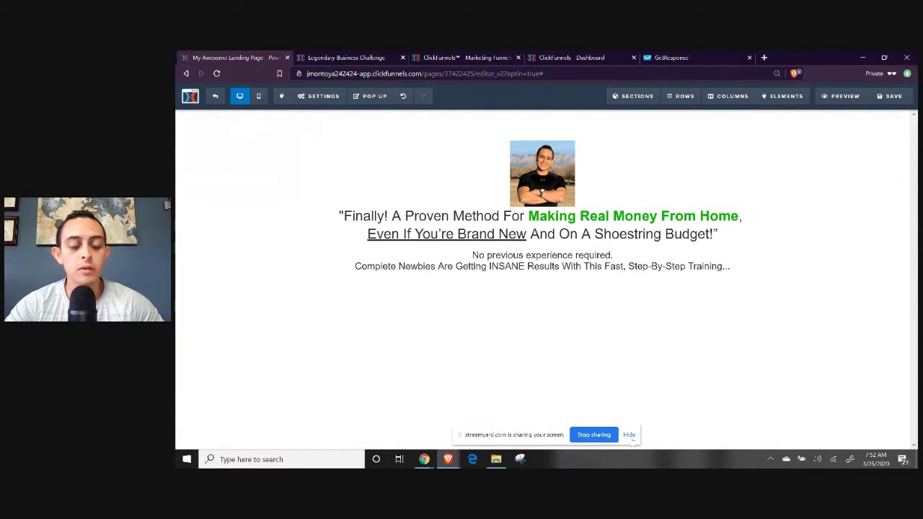
left_click(629, 435)
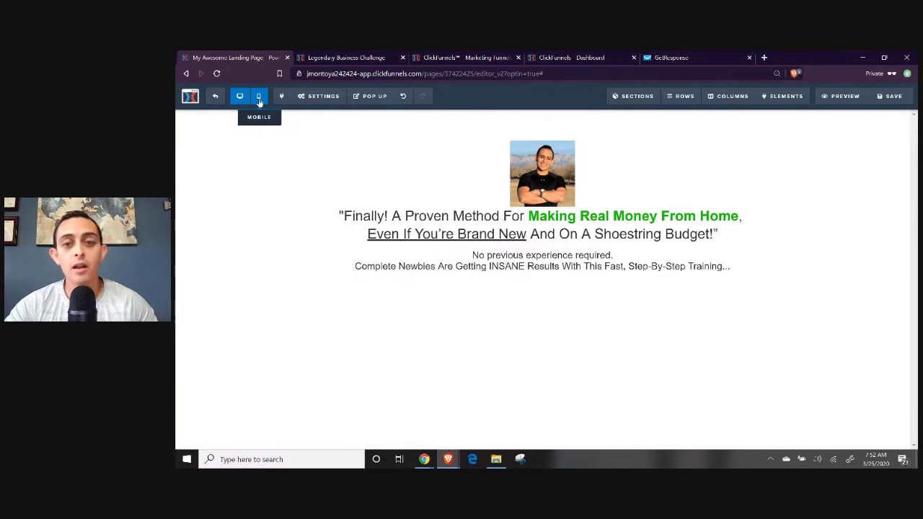
In Mobile view, give the headline its own mobile font size of 22px.
left_click(259, 99)
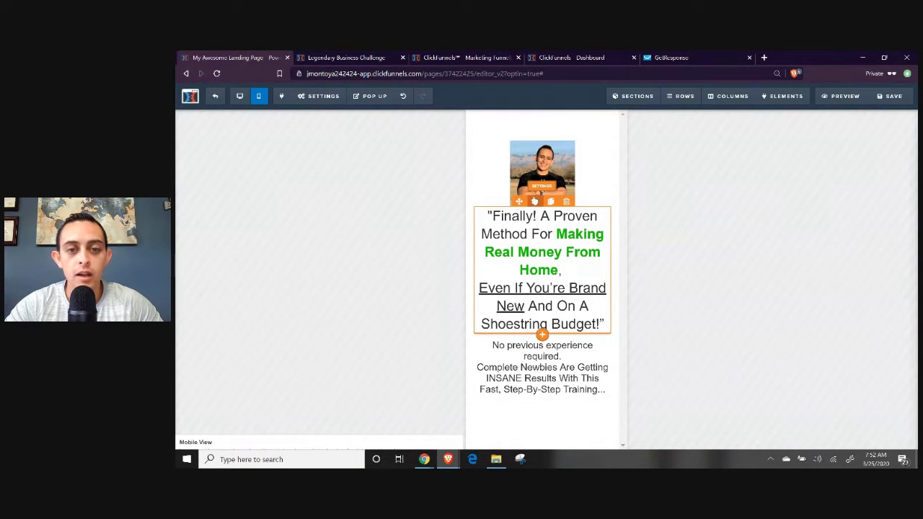
left_click(534, 201)
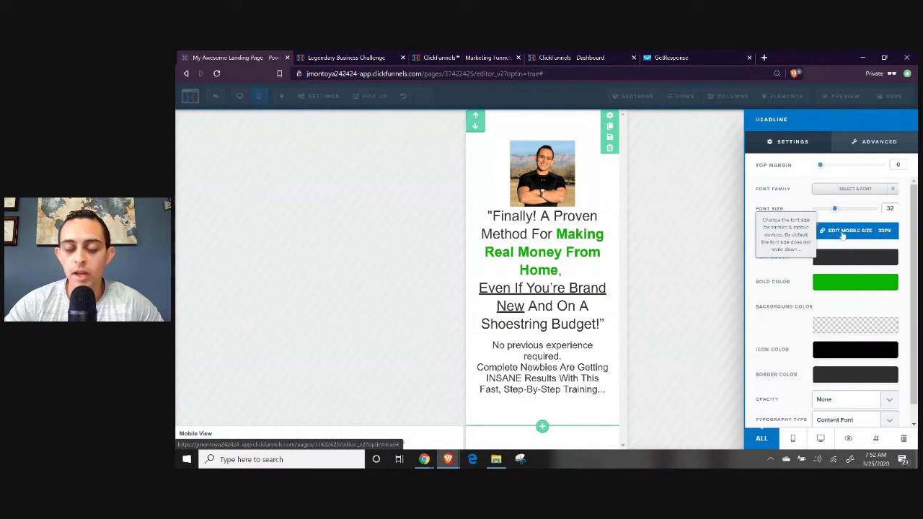
left_click(844, 230)
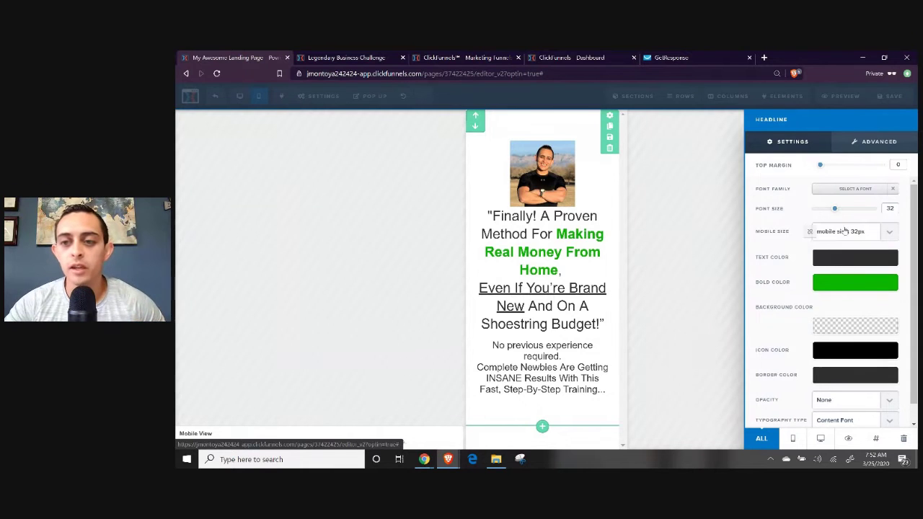
left_click(845, 232)
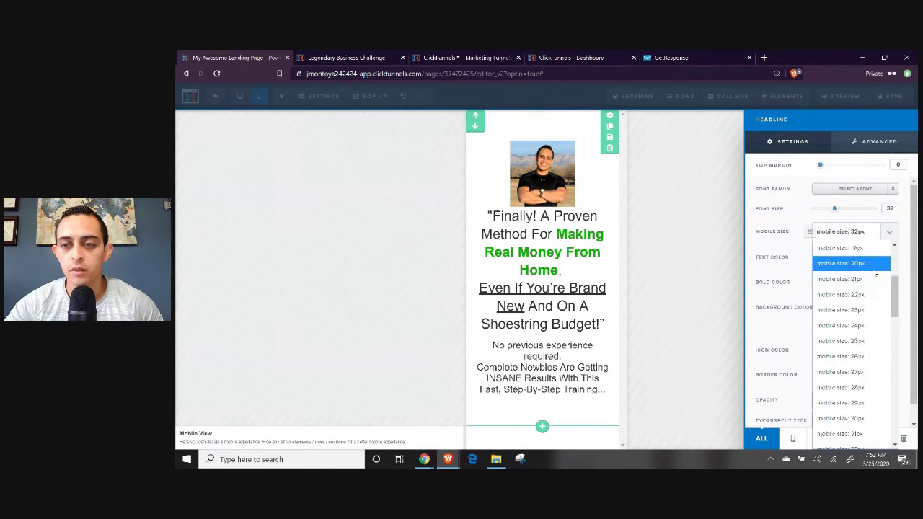
left_click(862, 294)
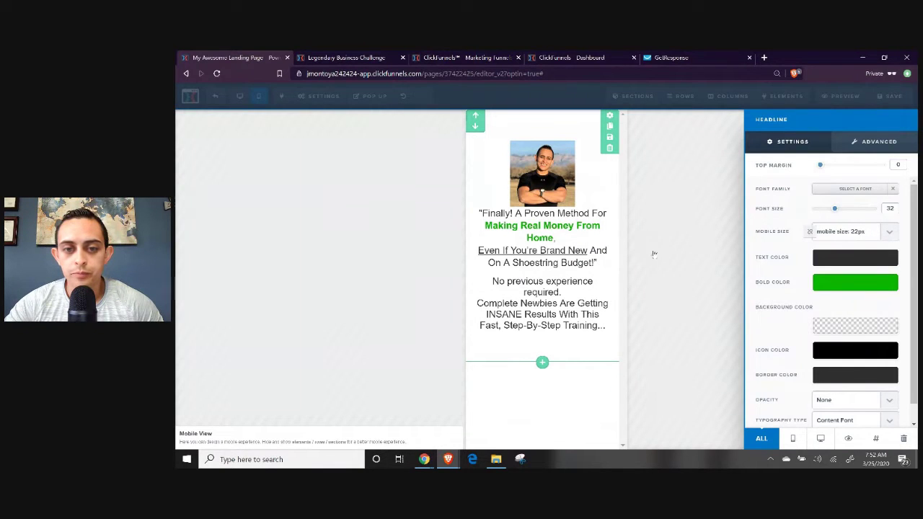
left_click(703, 249)
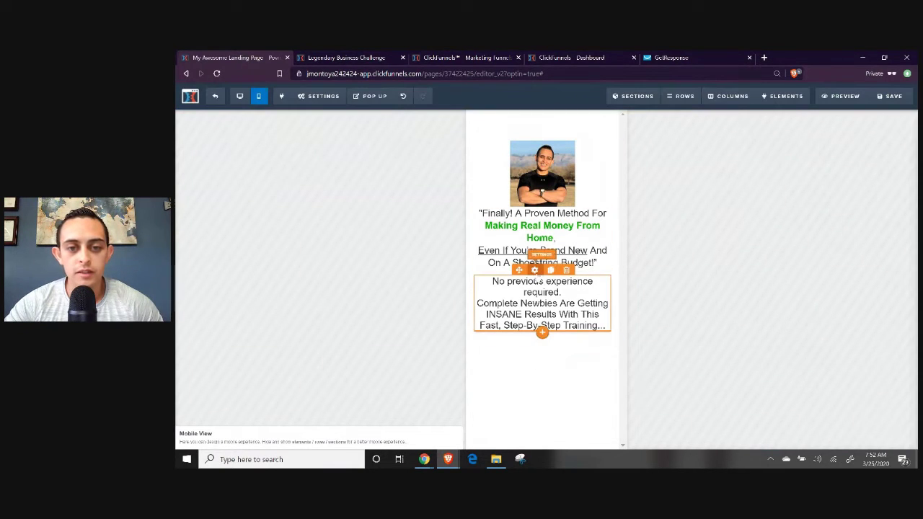
Set the sub-headline's mobile font size to 14px.
left_click(534, 269)
left_click(851, 231)
left_click(858, 229)
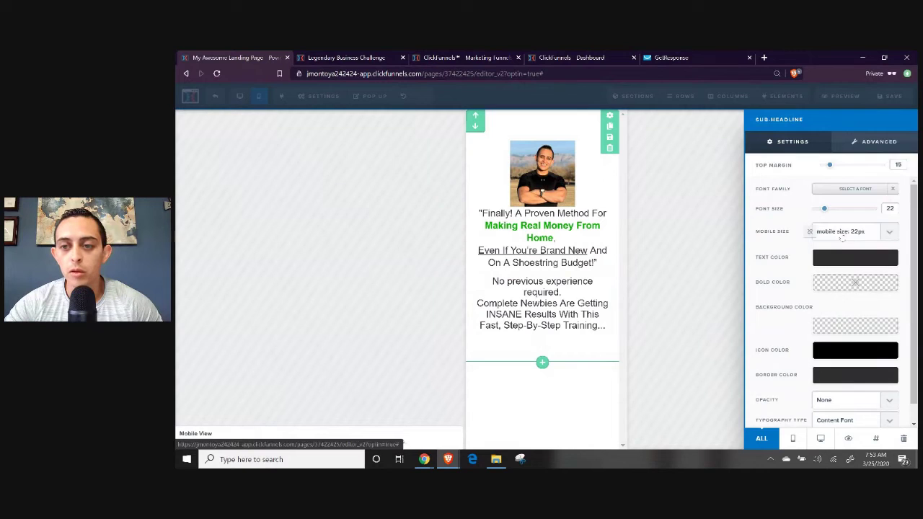
left_click(858, 229)
left_click(851, 308)
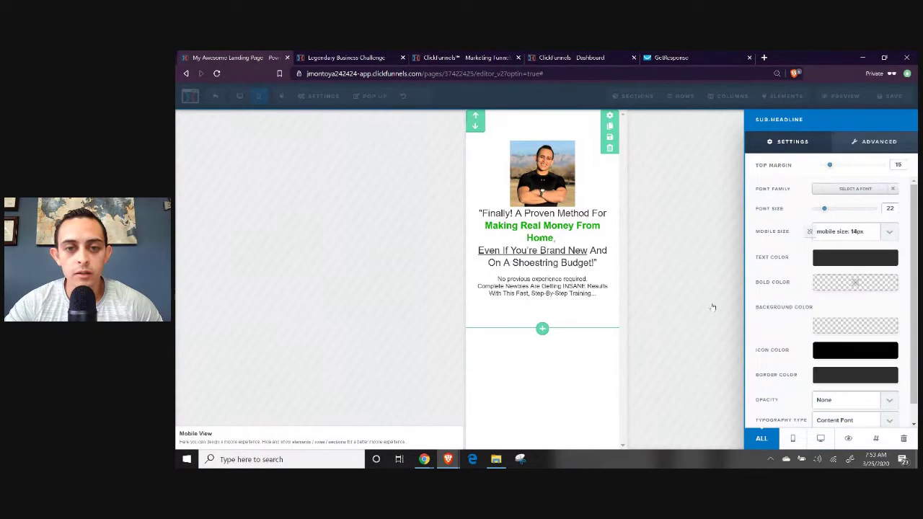
left_click(573, 294)
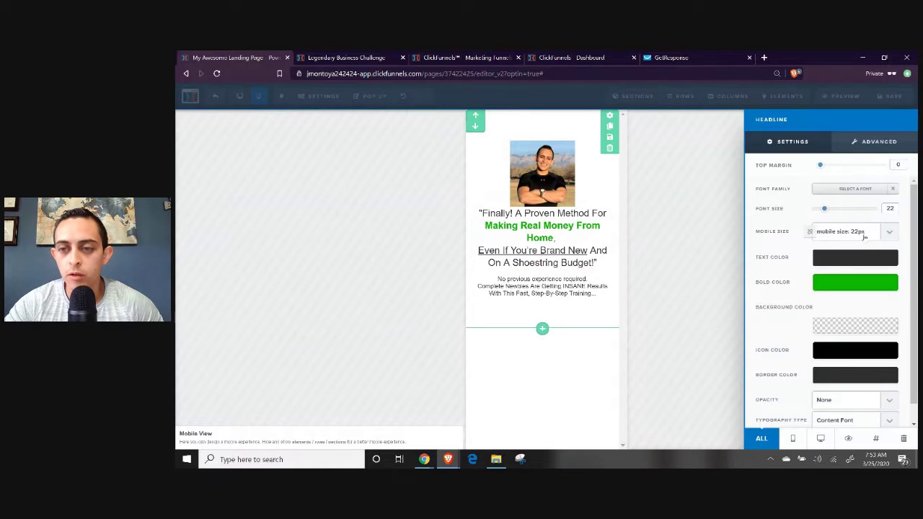
Shrink the headline's mobile size to 20px and delete its blank line.
left_click(862, 232)
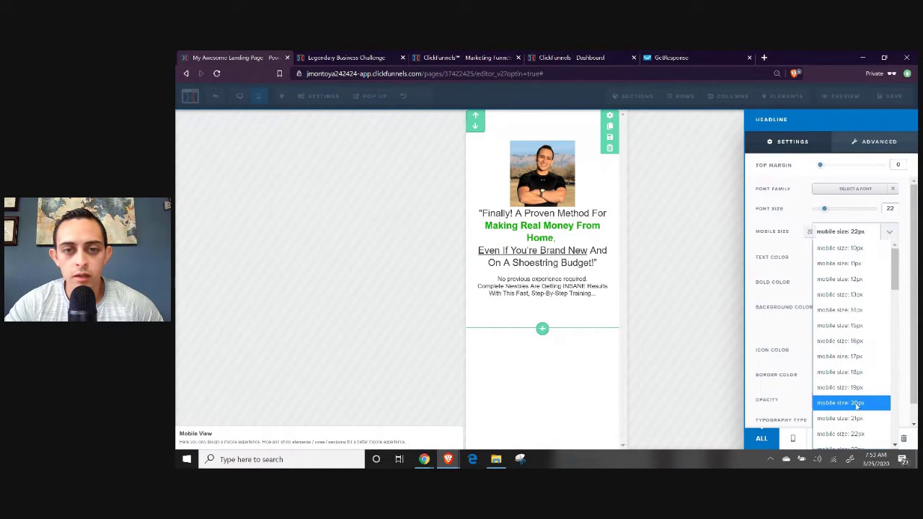
left_click(856, 406)
left_click(491, 239)
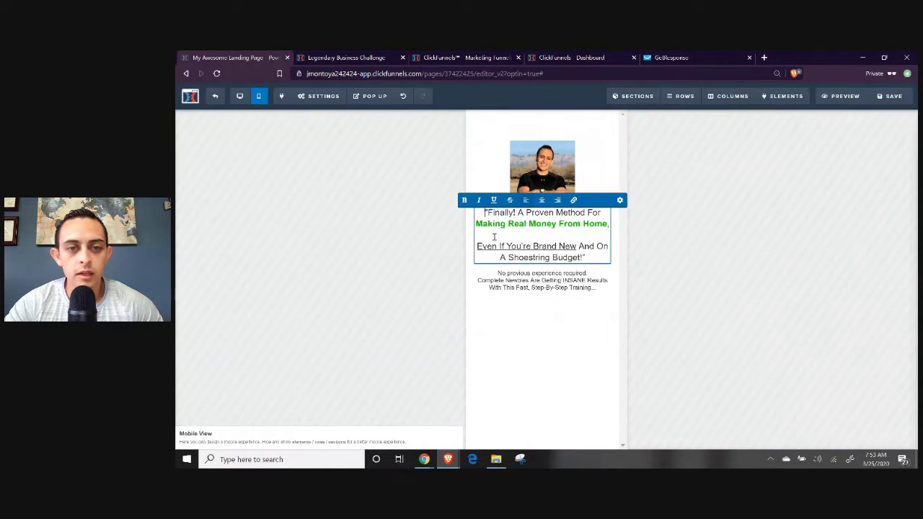
key("BackSpace")
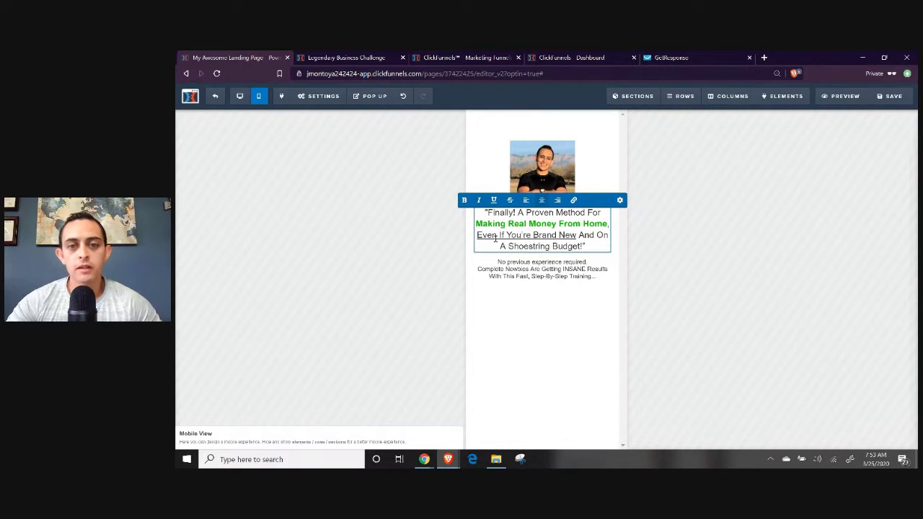
left_click(570, 315)
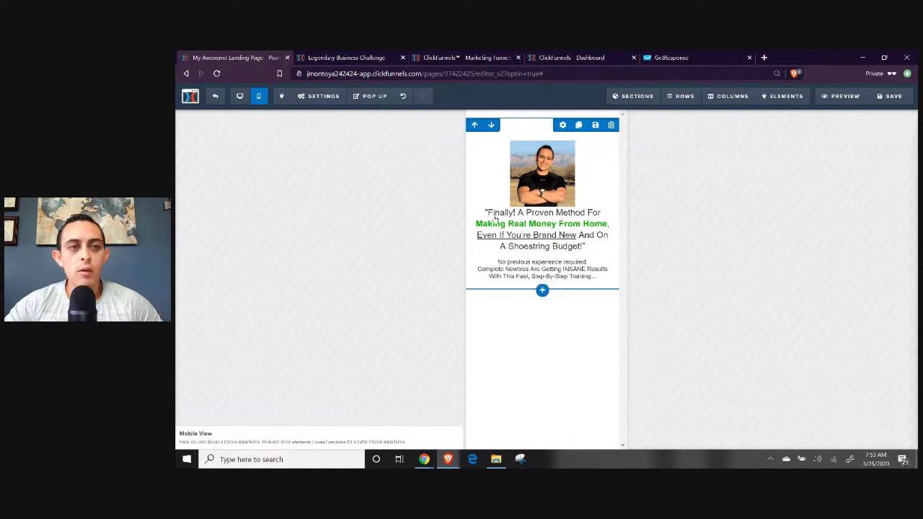
left_click(240, 96)
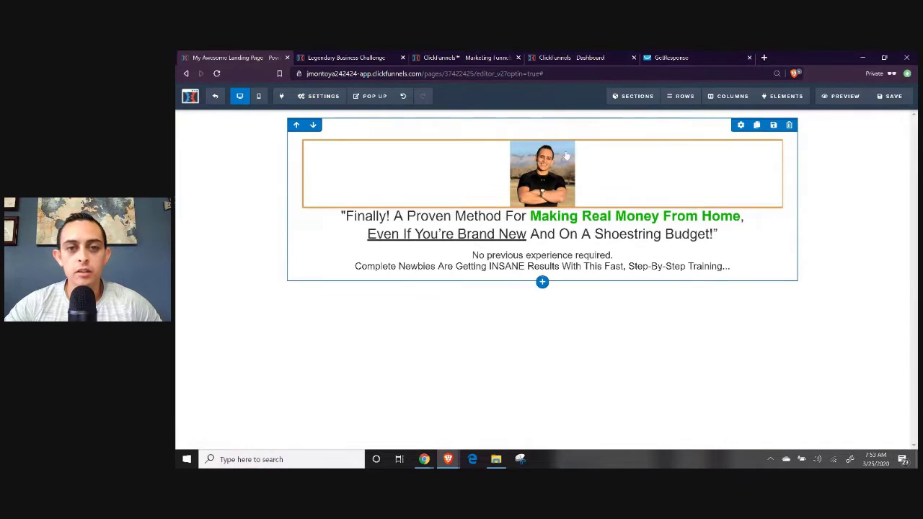
Drag an email Input field from the Form elements to below the sub-headline.
left_click(257, 97)
left_click(239, 98)
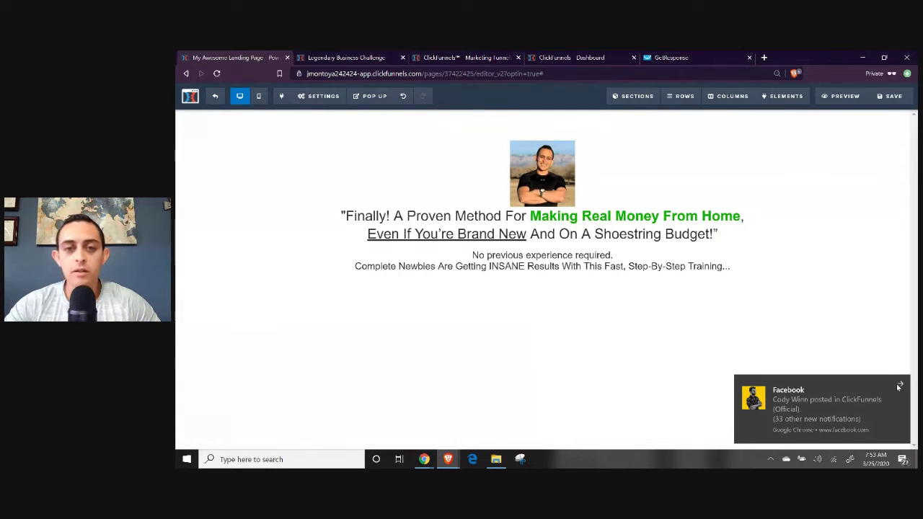
left_click(899, 386)
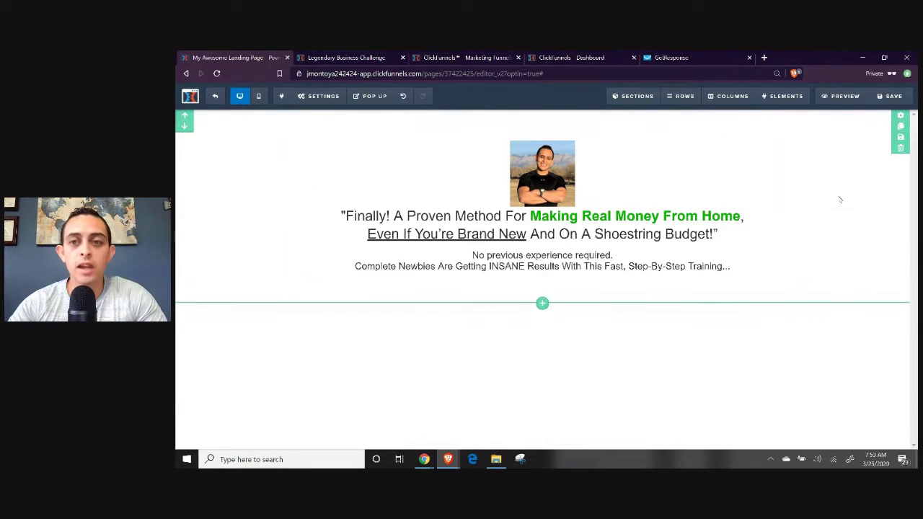
mouse_move(769, 108)
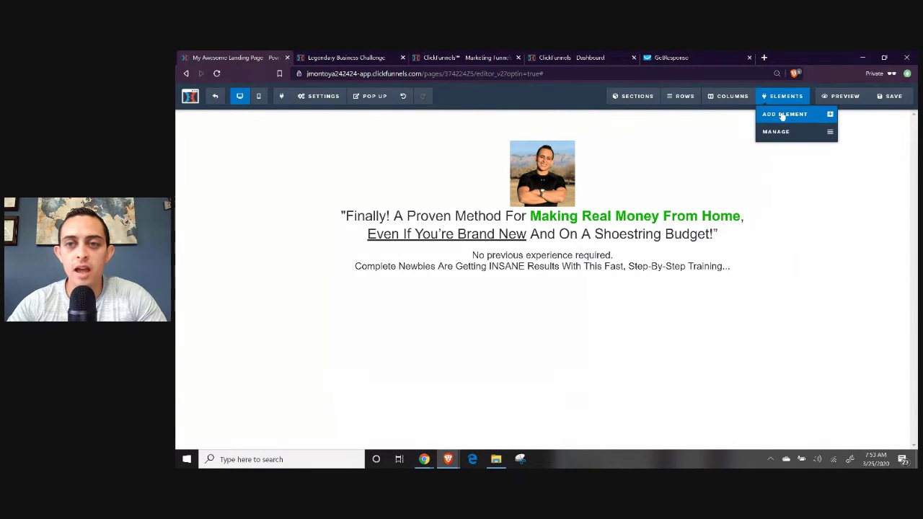
left_click(781, 117)
scroll(785, 216, "down", 4)
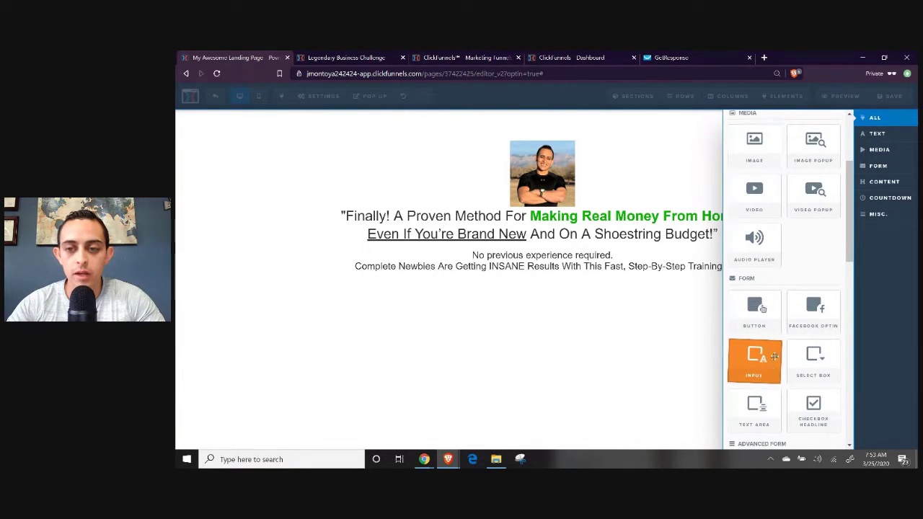
scroll(753, 357, "down", 1)
scroll(795, 291, "up", 2)
left_click(710, 154)
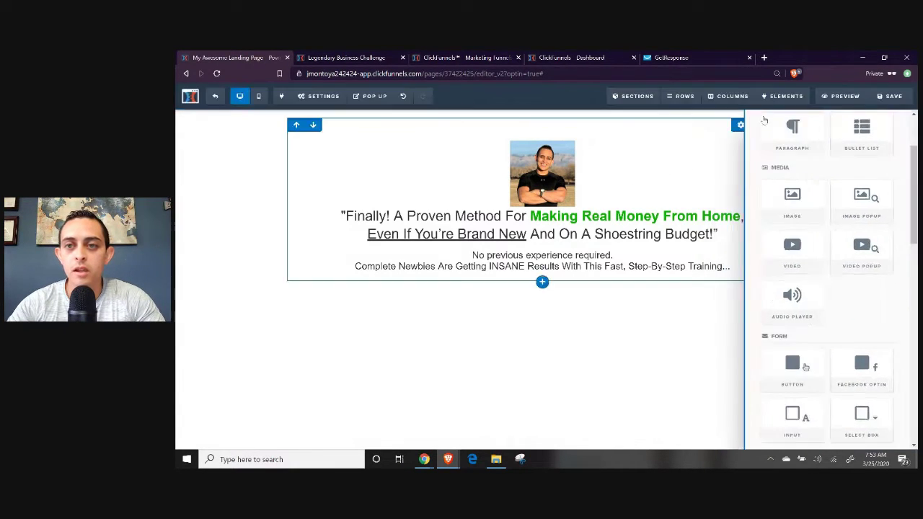
left_click(781, 115)
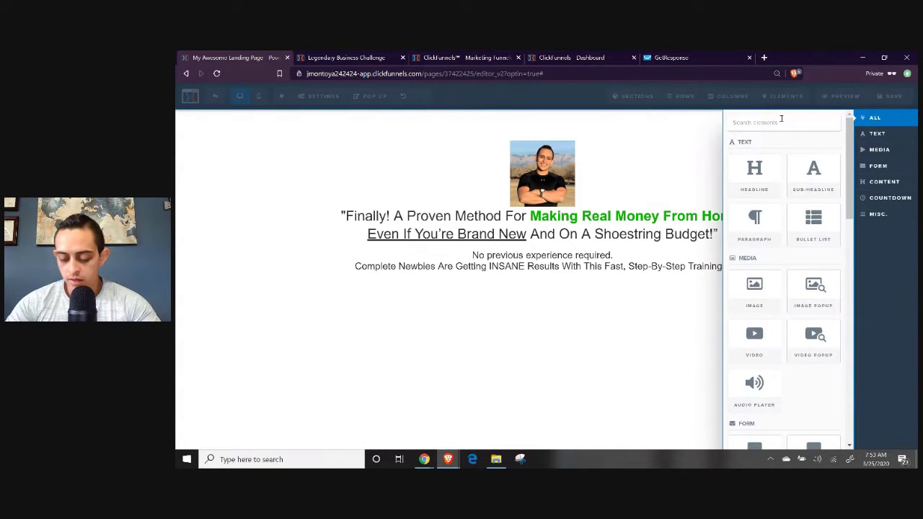
scroll(806, 257, "down", 4)
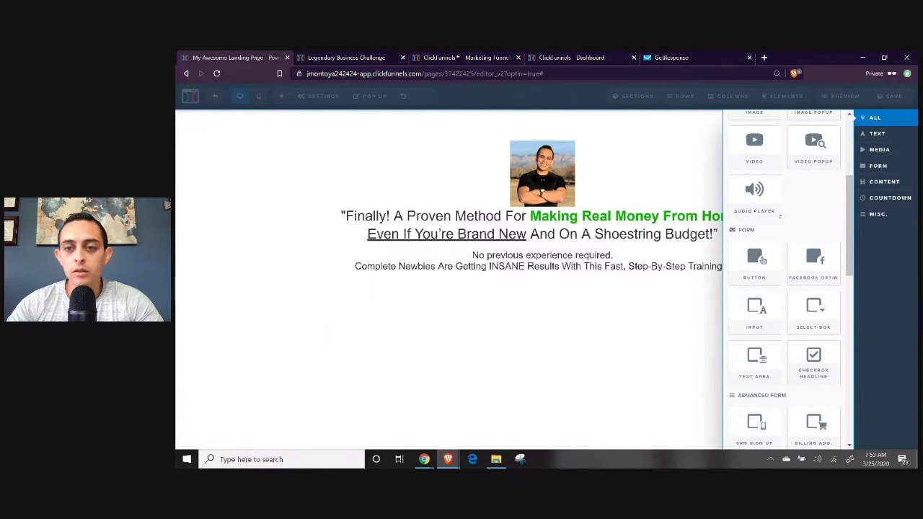
left_click_drag(586, 294, 552, 285)
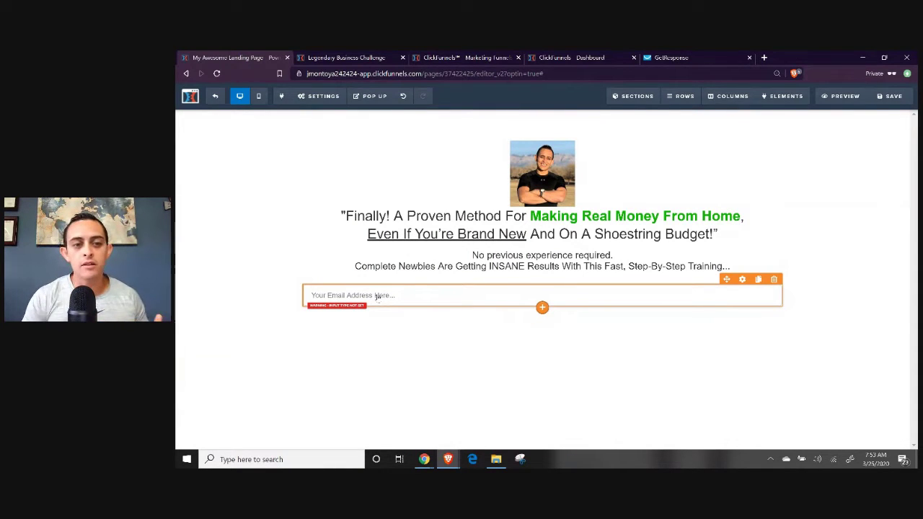
Add a new Input element to the opt-in form next to the email field.
mouse_move(782, 96)
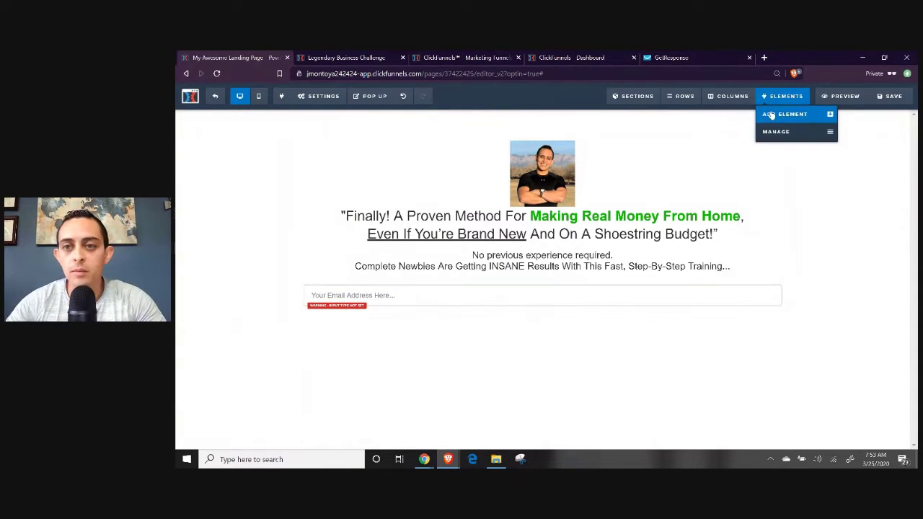
left_click(772, 114)
scroll(764, 245, "down", 4)
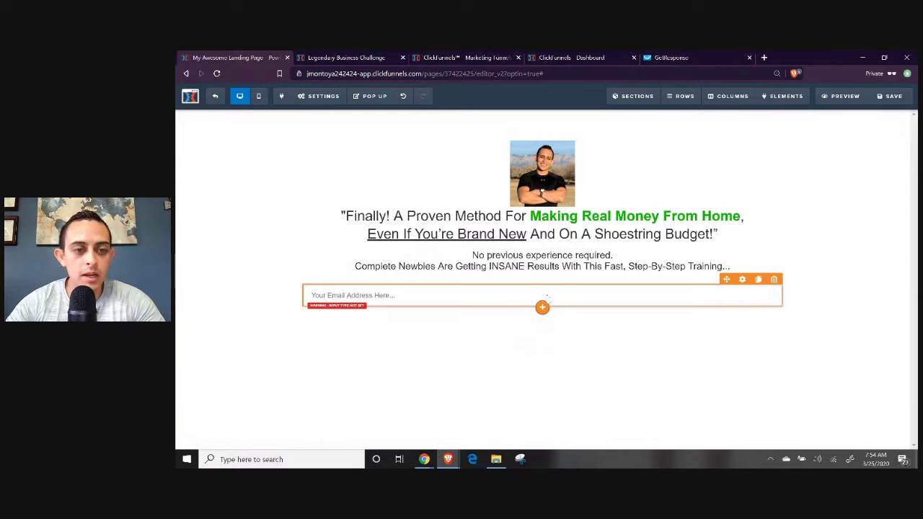
mouse_move(792, 104)
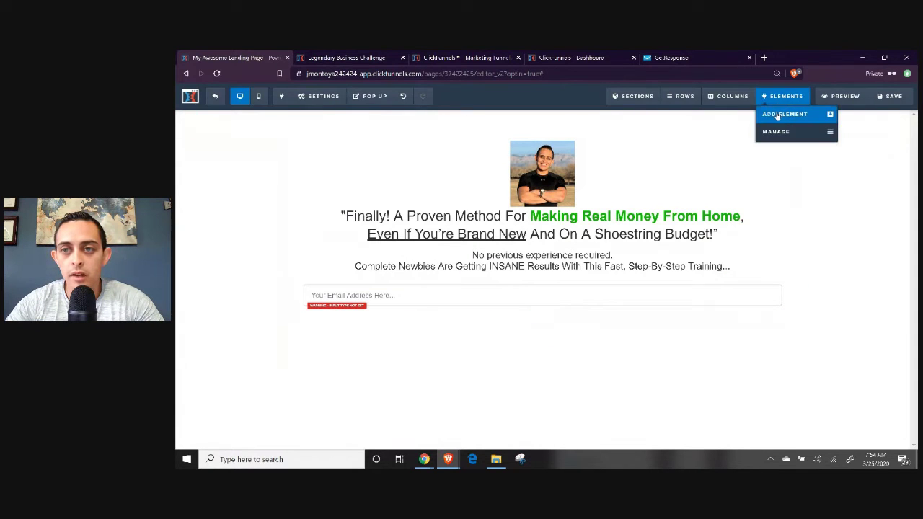
left_click(777, 115)
scroll(766, 298, "down", 3)
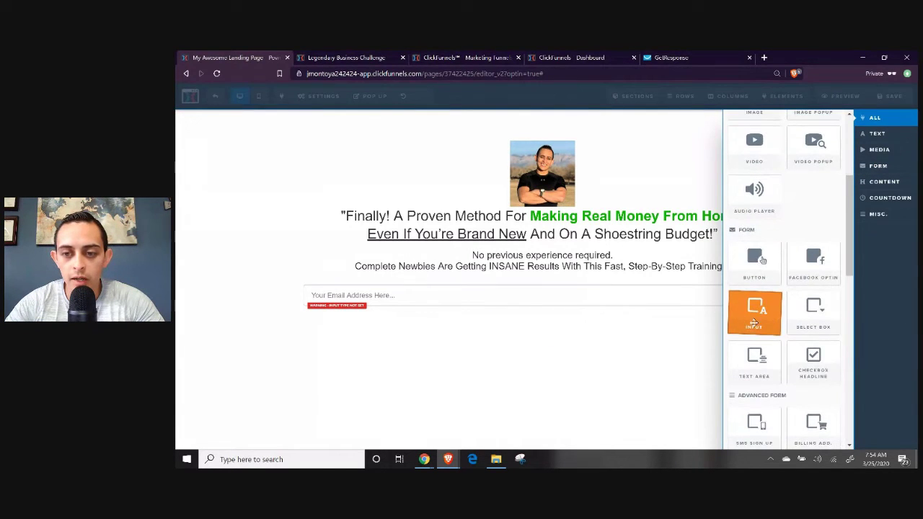
left_click_drag(586, 313, 586, 301)
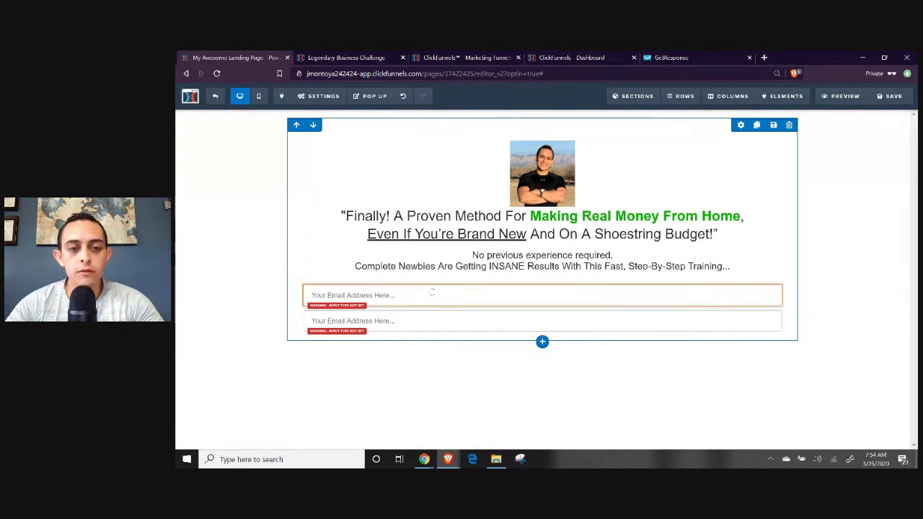
Make the first field a Full Name input with placeholder 'Enter Your Full Name'.
left_click(382, 301)
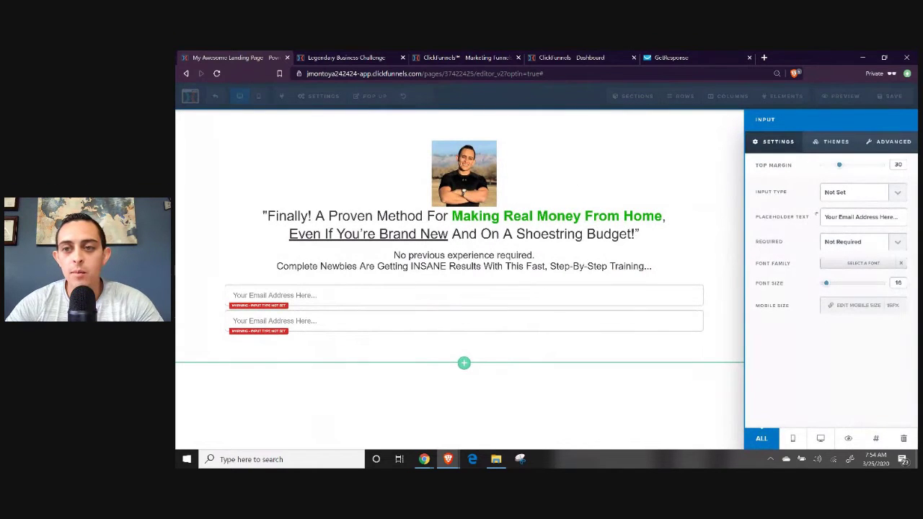
left_click(854, 193)
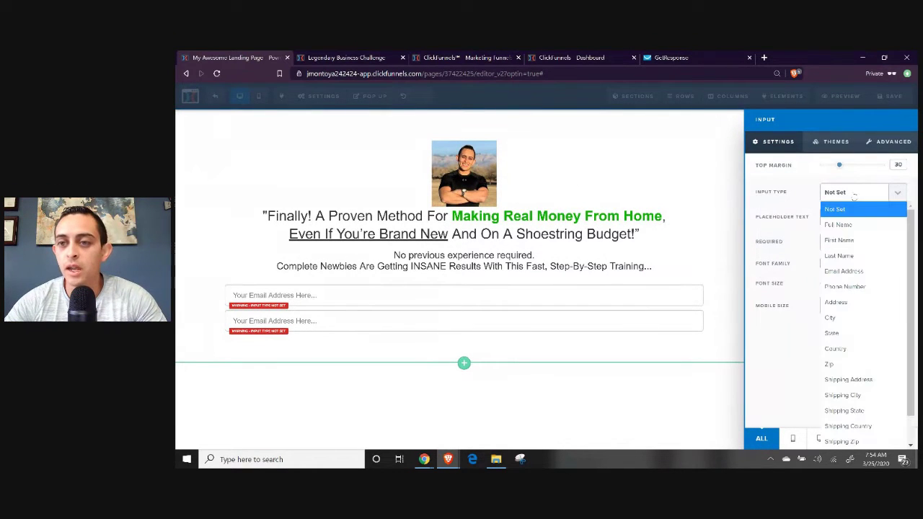
left_click(859, 225)
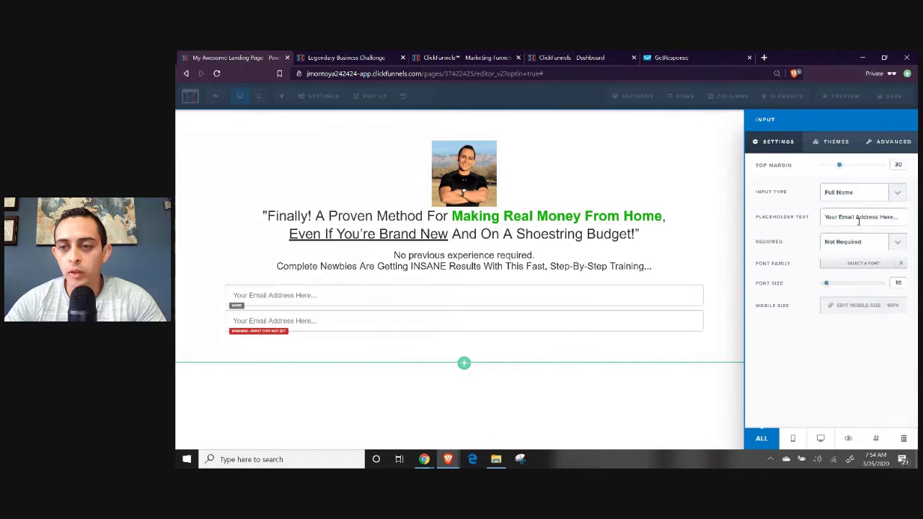
triple_click(824, 217)
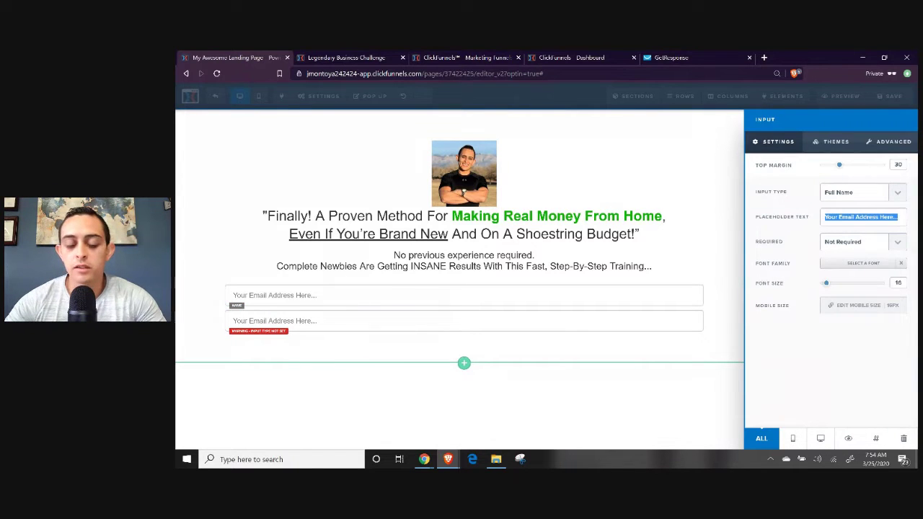
type("Enter Your")
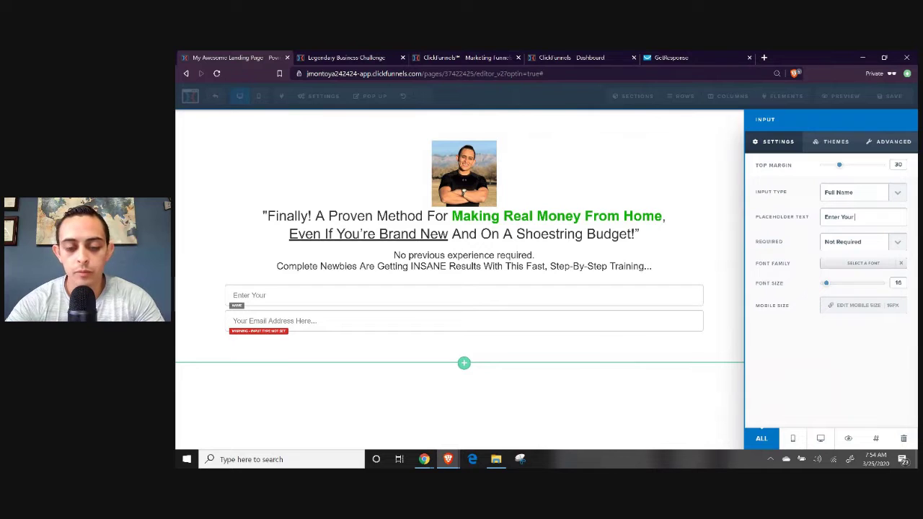
type(" Full Name...")
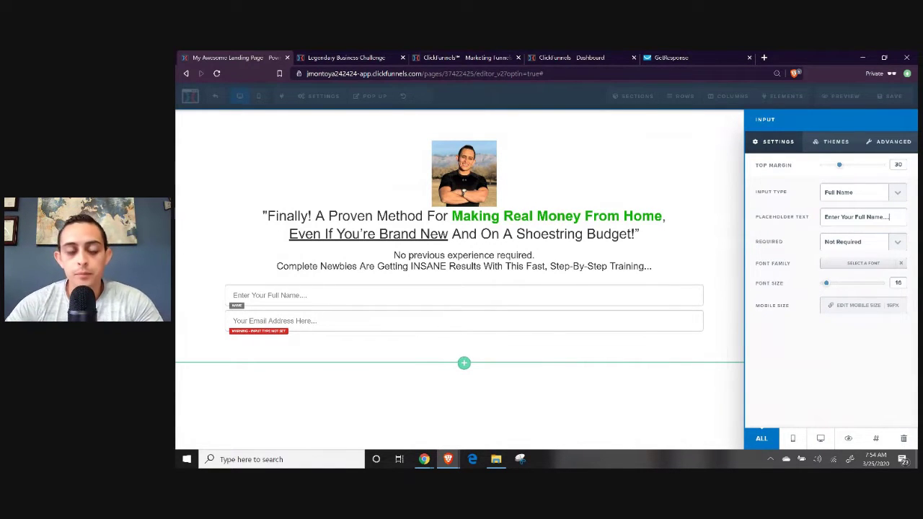
left_click(346, 328)
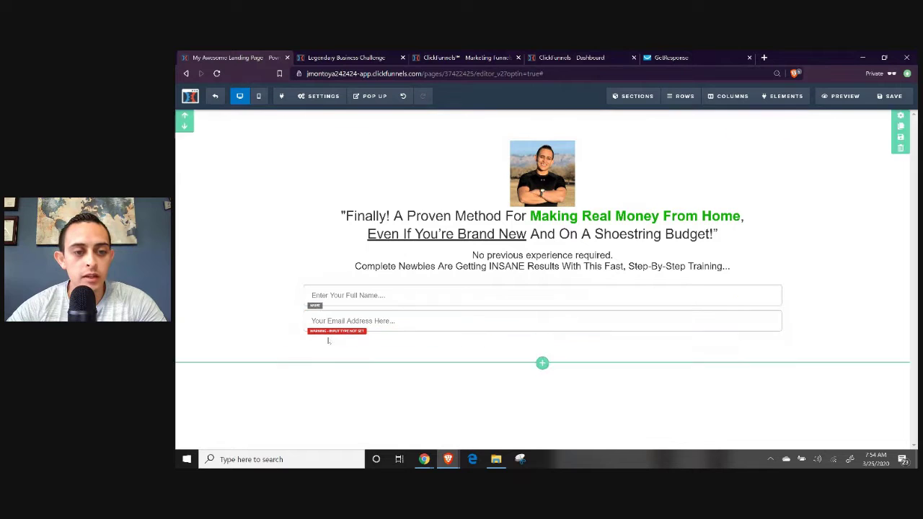
Set the second field's type to Email Address, then check the mobile layout and return to desktop.
left_click(386, 324)
left_click(847, 197)
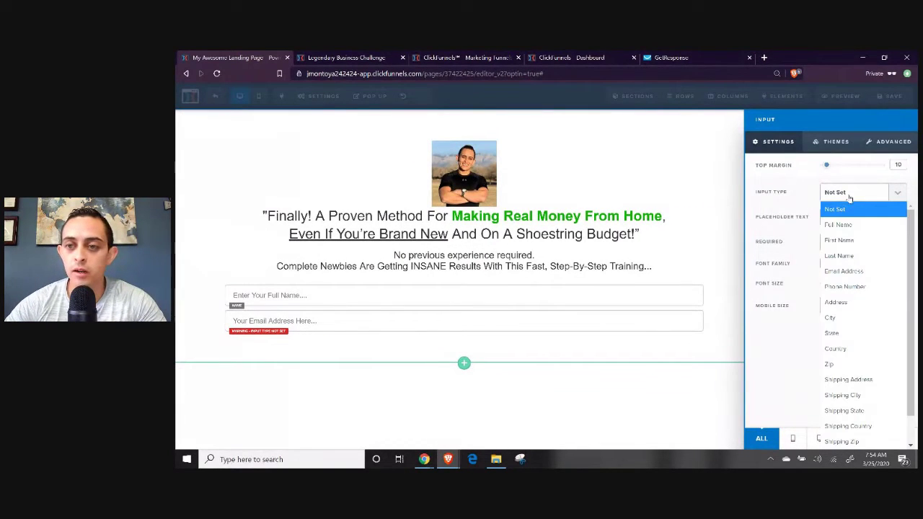
left_click(872, 279)
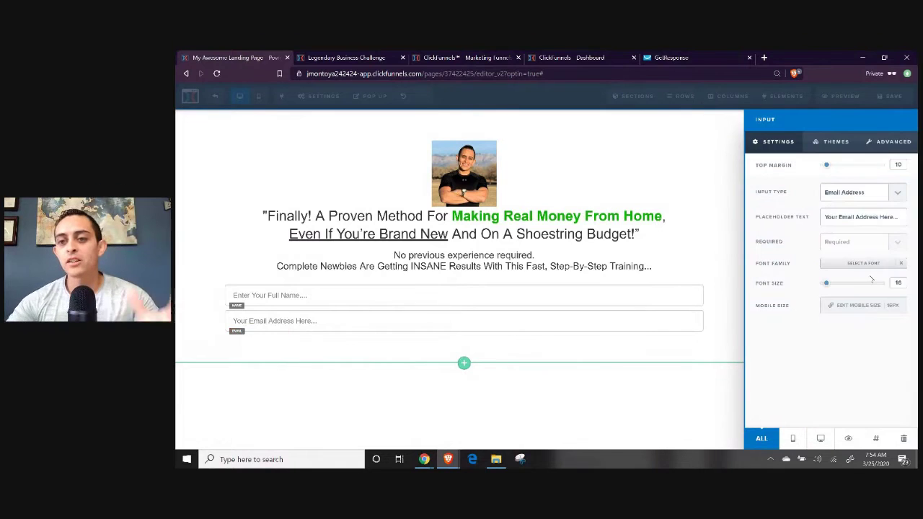
left_click(497, 257)
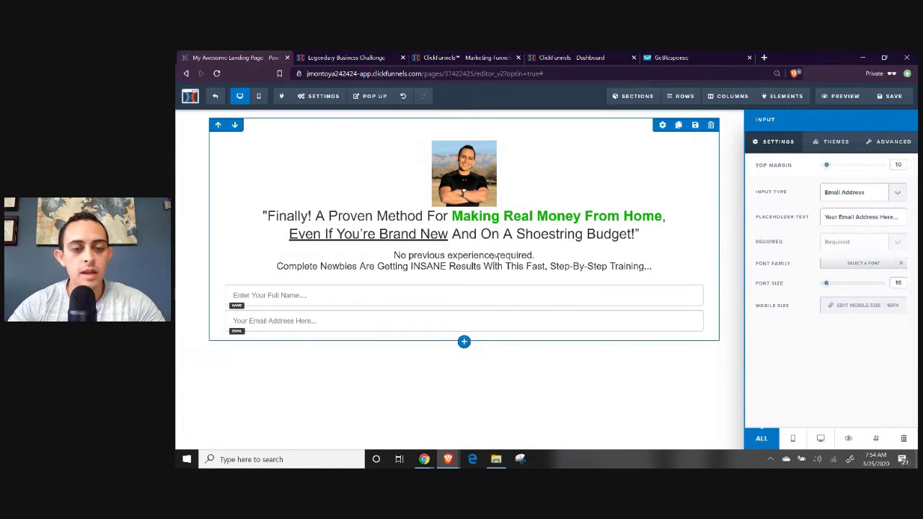
left_click(259, 101)
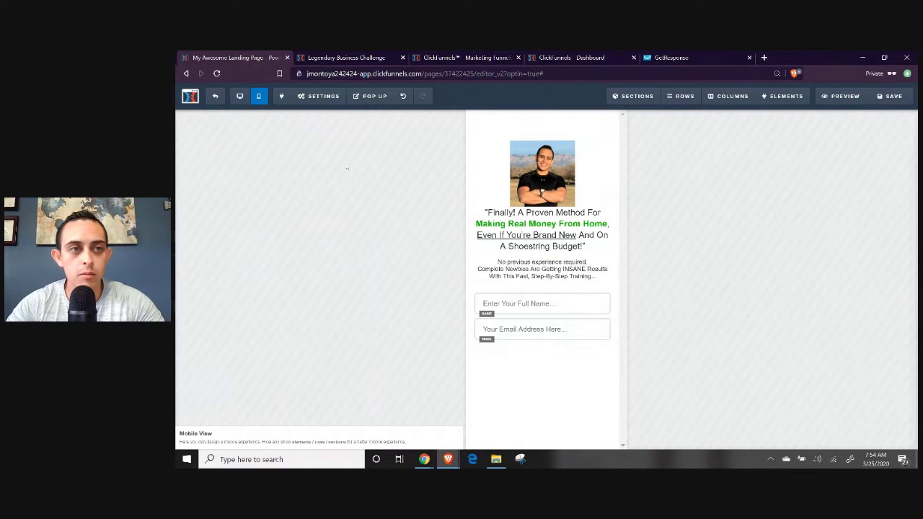
left_click(240, 96)
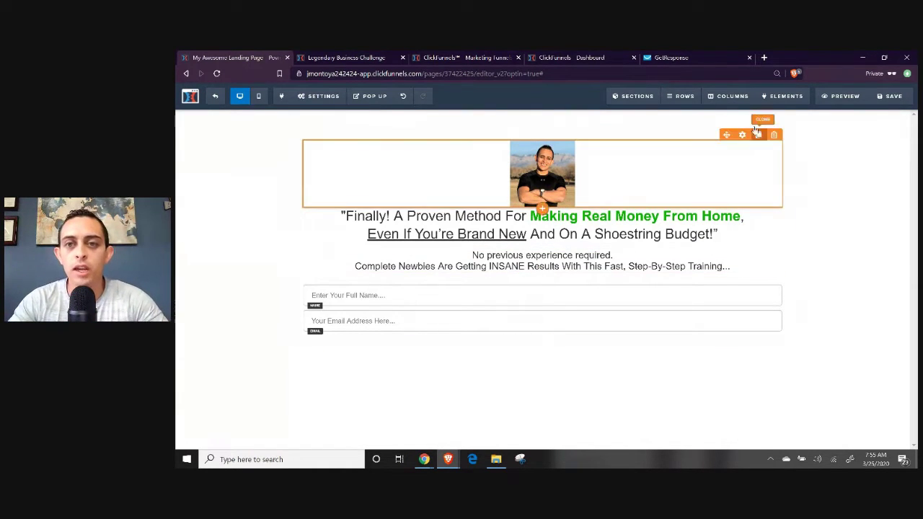
Place a Button element under the email field and set its font size to 38.
mouse_move(680, 101)
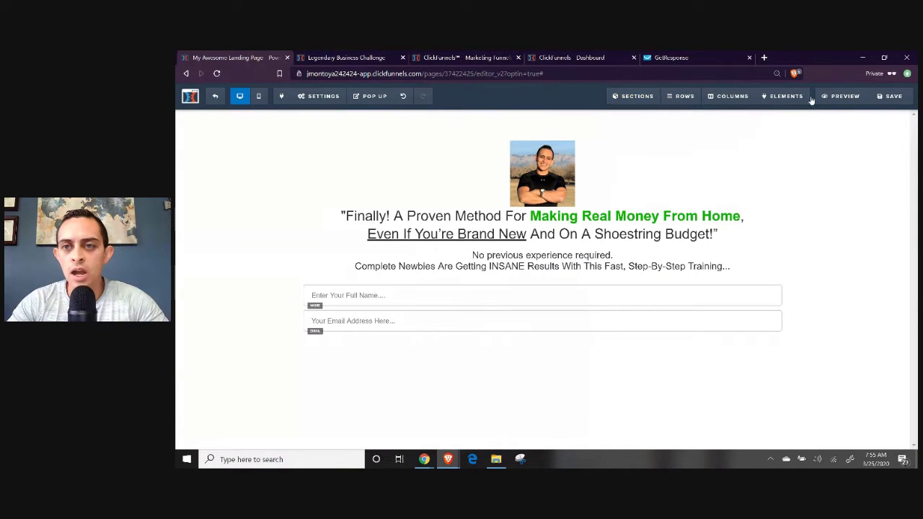
mouse_move(791, 96)
left_click(780, 117)
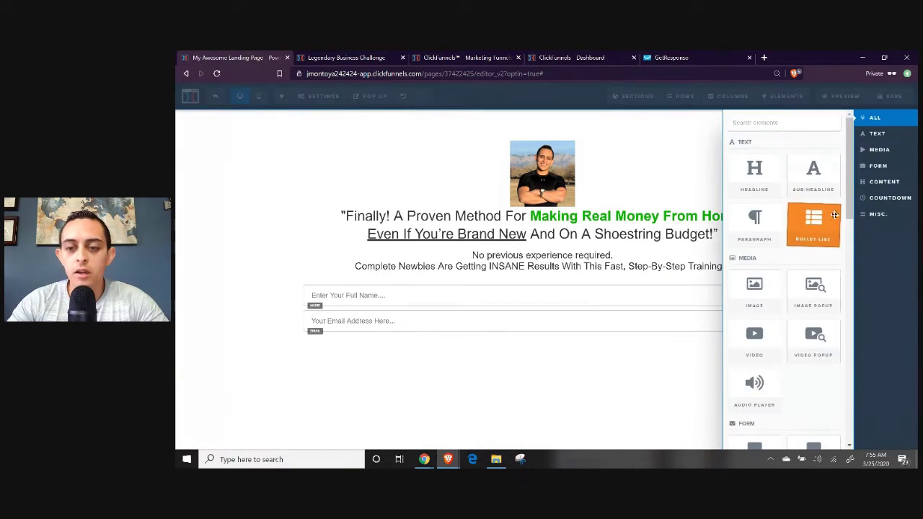
scroll(817, 225, "down", 2)
left_click_drag(754, 343, 534, 332)
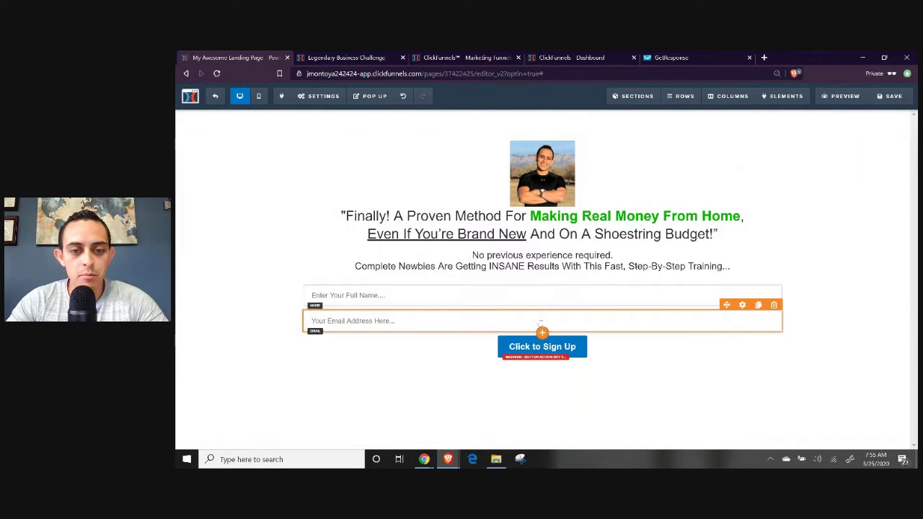
left_click(572, 349)
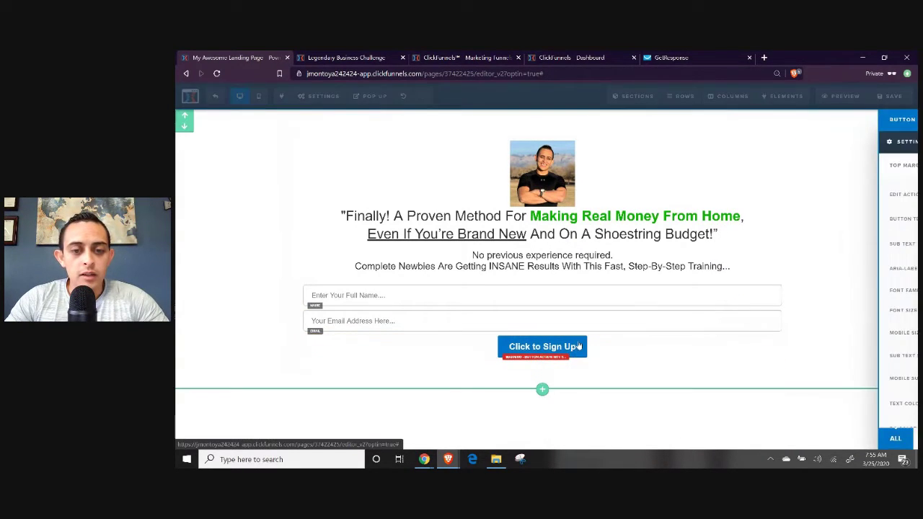
left_click_drag(822, 312, 841, 314)
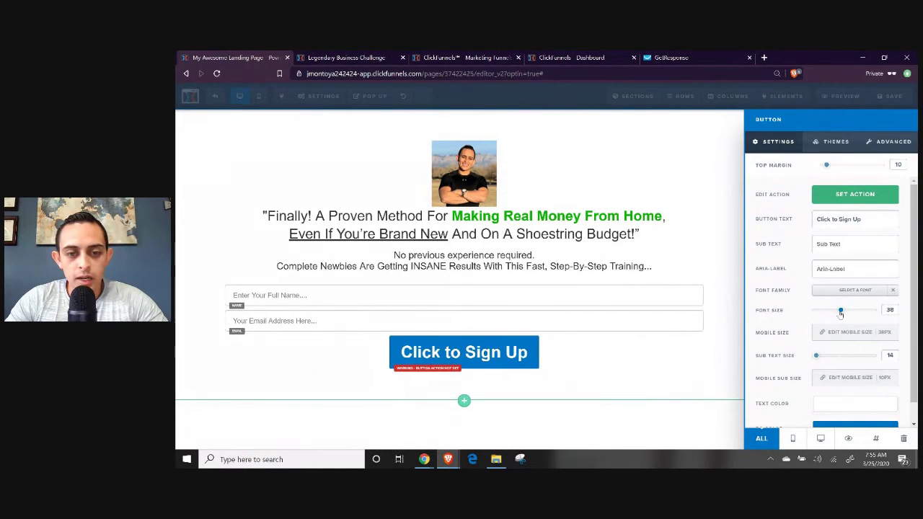
Change the button label to 'Yes! Give Me Access'.
triple_click(841, 220)
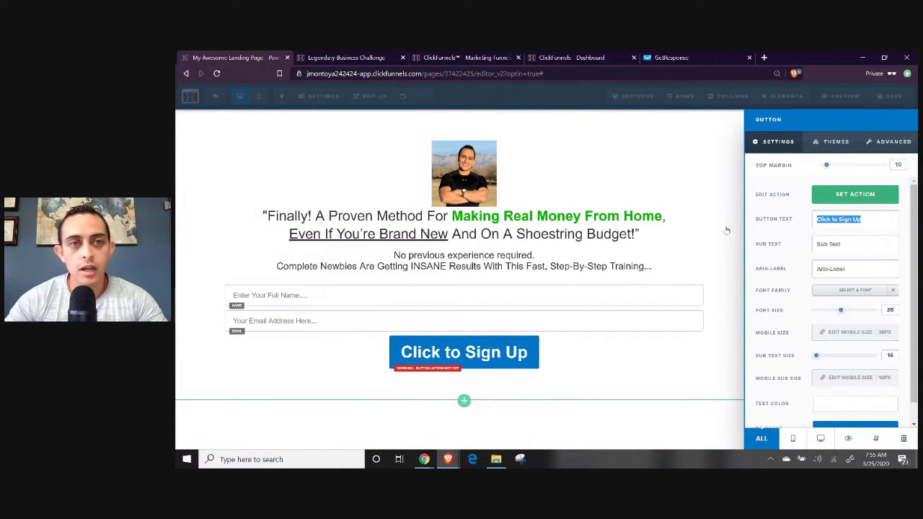
left_click(349, 57)
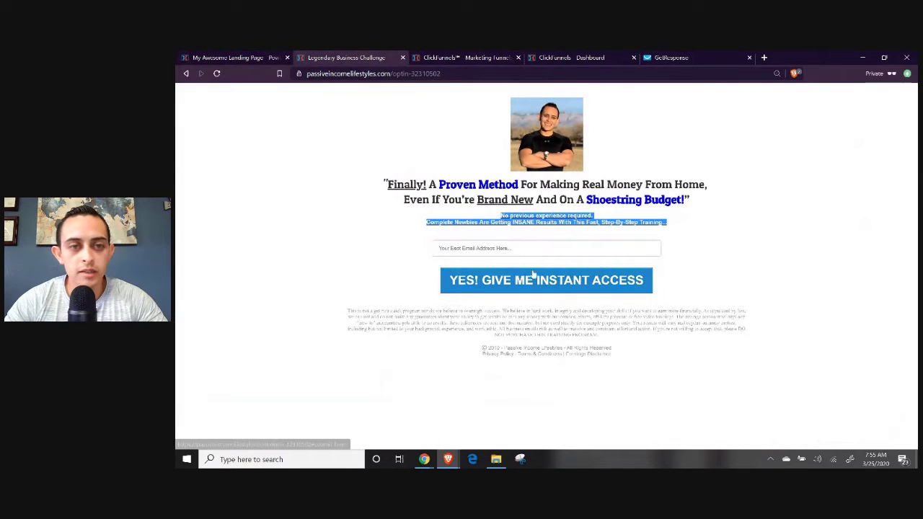
left_click(249, 59)
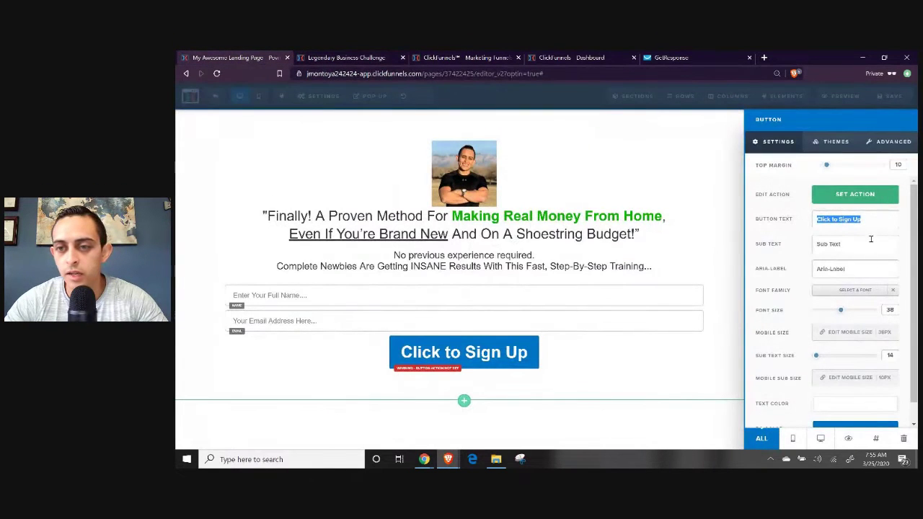
type("Yes! G")
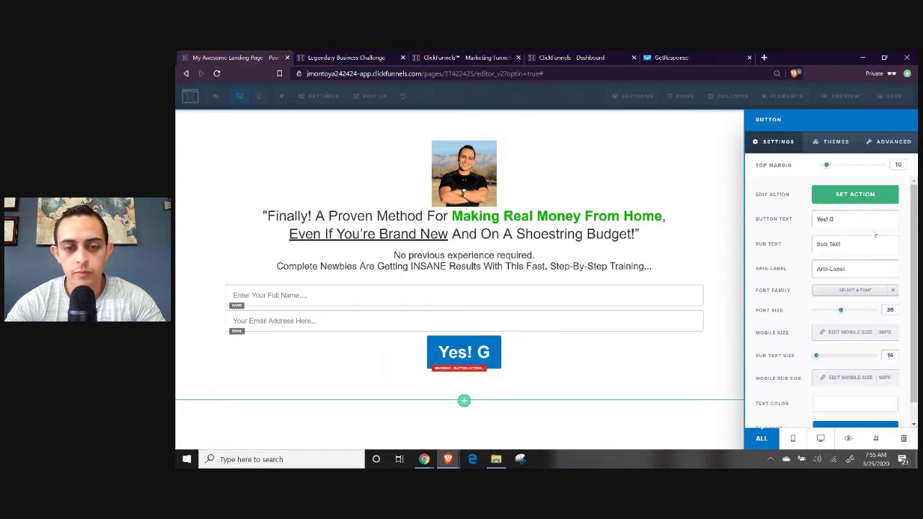
type("ive Me ACce")
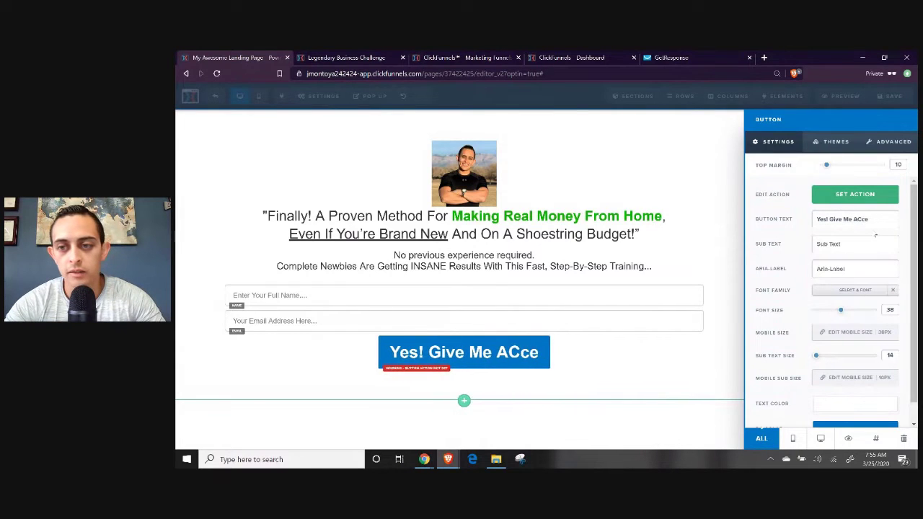
key("BackSpace")
key("BackSpace")
key("BackSpace")
type("ccess")
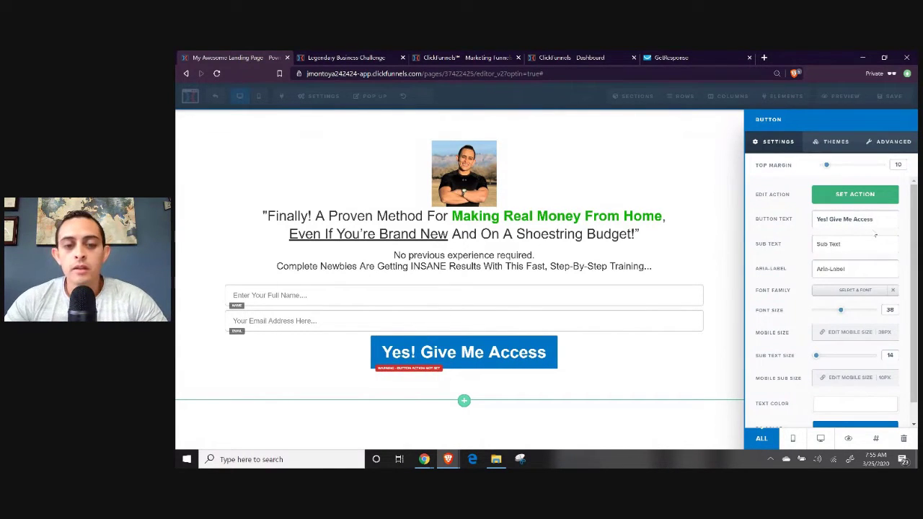
left_click(655, 391)
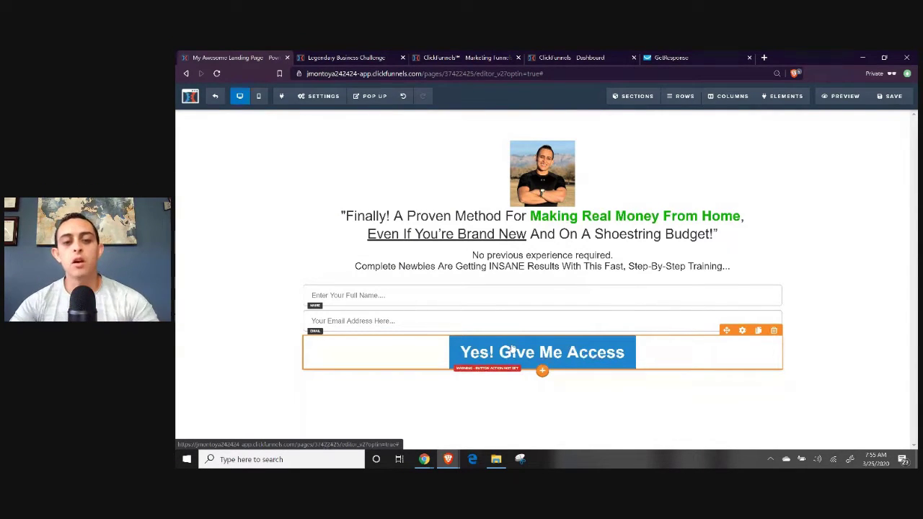
Set the button's action to submit the opt-in form.
left_click(513, 349)
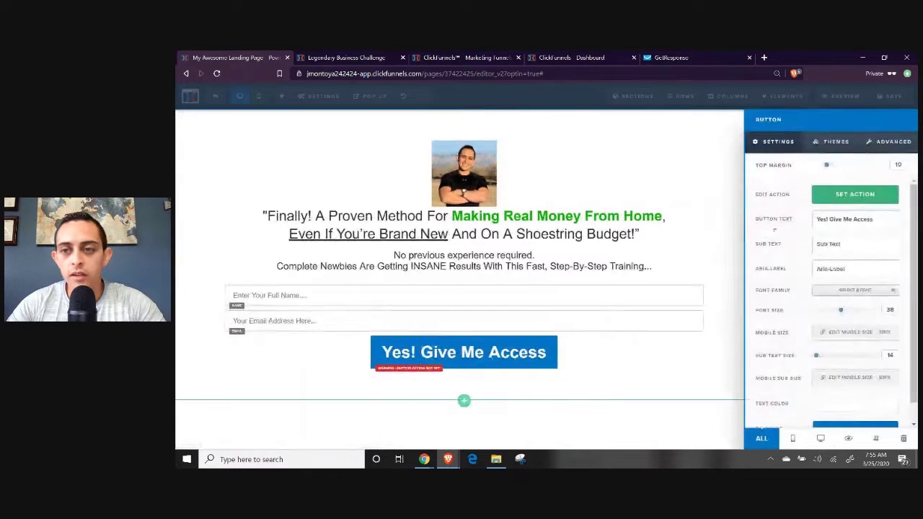
left_click(853, 196)
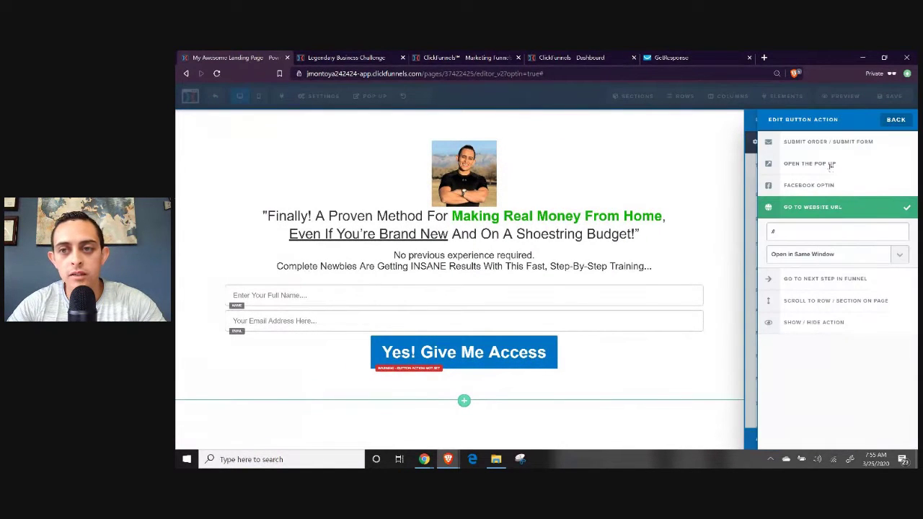
left_click(828, 144)
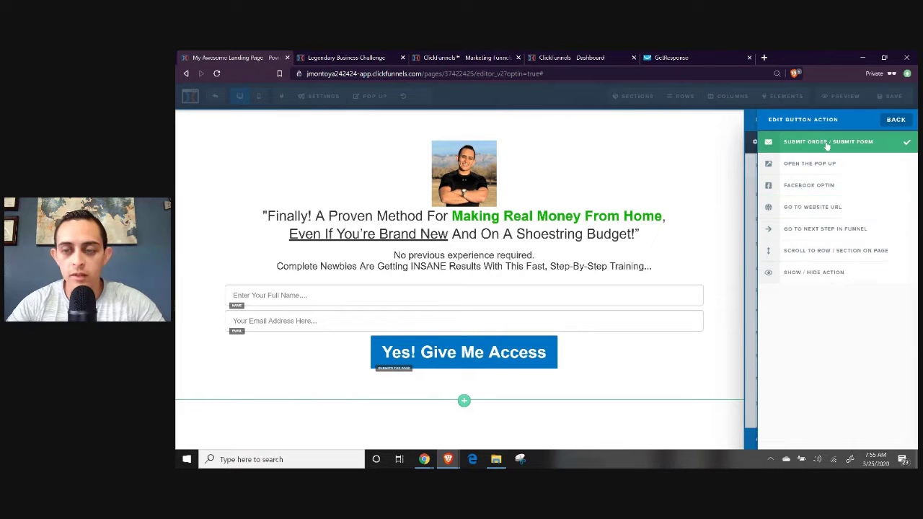
left_click(674, 372)
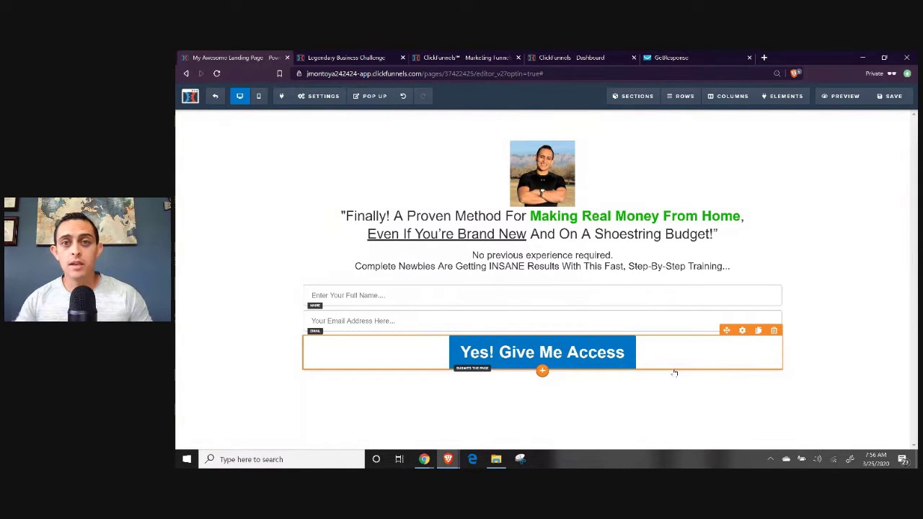
left_click(684, 59)
Enter 'How To Make Money Online' as the SEO title and reuse it as the description.
left_click(234, 57)
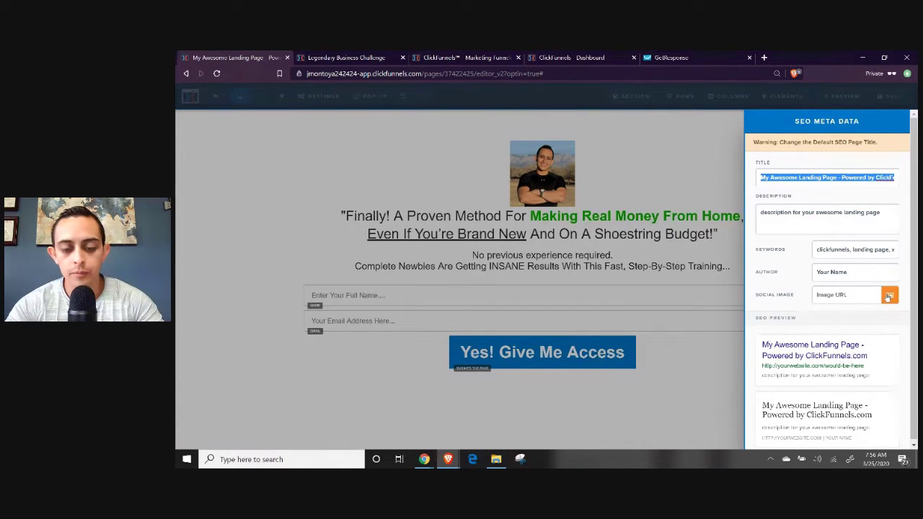
type("How To Make")
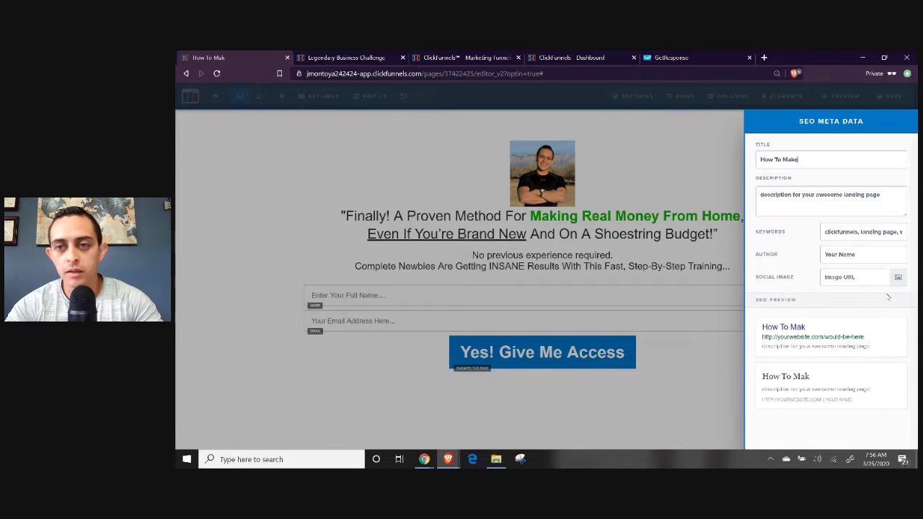
type(" Money Online")
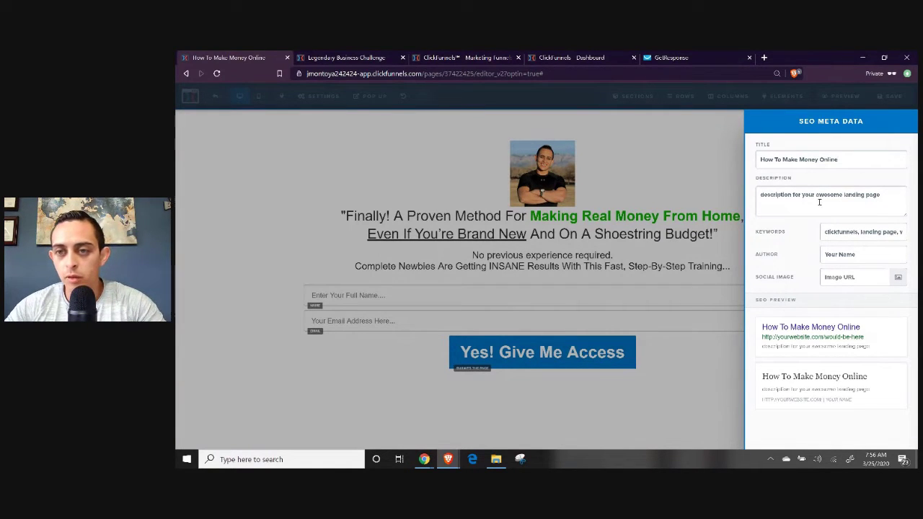
key("ctrl+a")
key("ctrl+c")
left_click(891, 205)
key("ctrl+a")
key("ctrl+v")
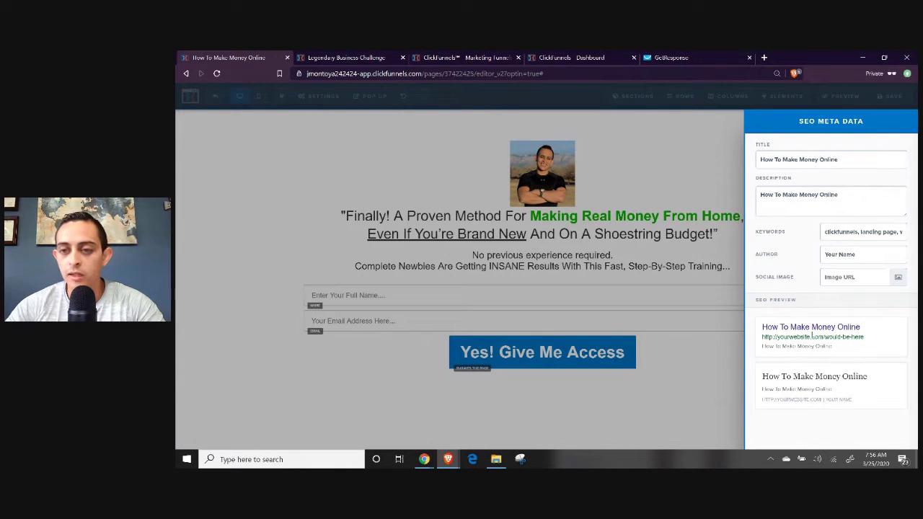
Fill in the page author's name and choose the portrait photo as the social image.
left_click(827, 233)
key("ctrl+a")
left_click(839, 256)
type("Jonathn")
type("n Montoya")
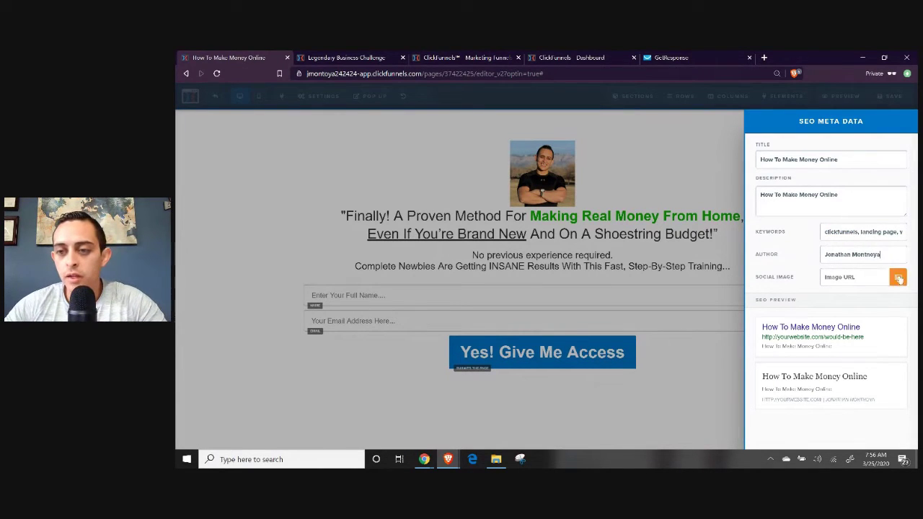
left_click(898, 281)
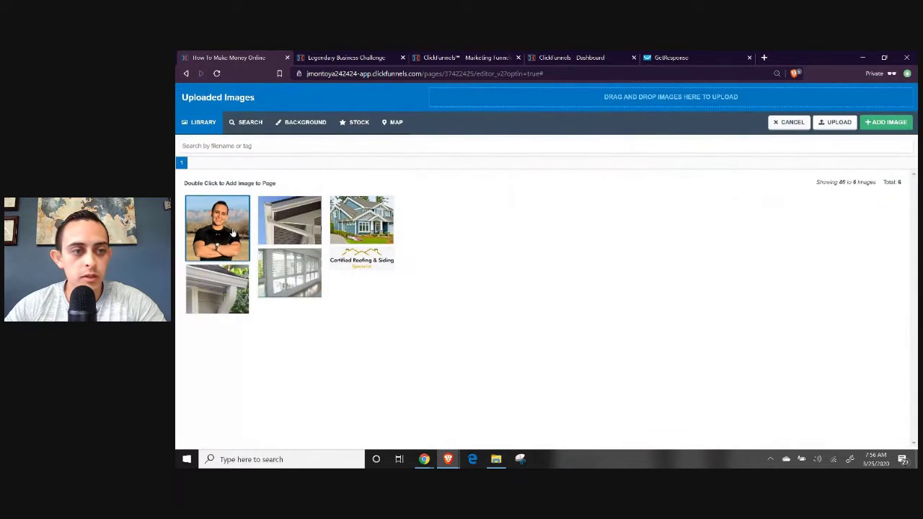
left_click(233, 233)
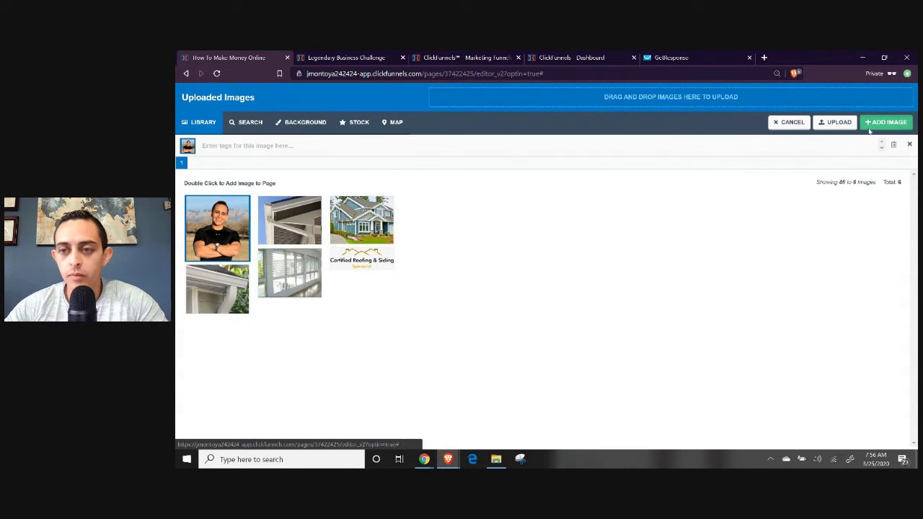
left_click(873, 123)
scroll(825, 271, "down", 3)
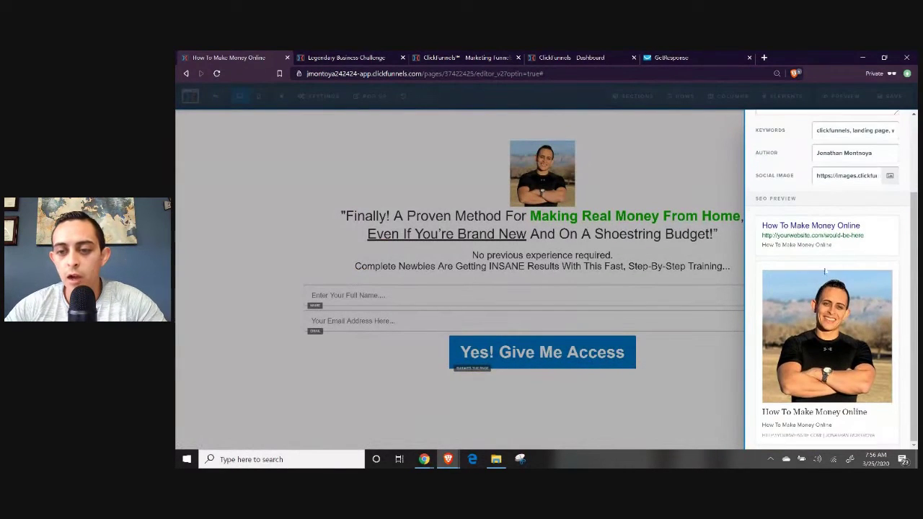
scroll(811, 282, "up", 5)
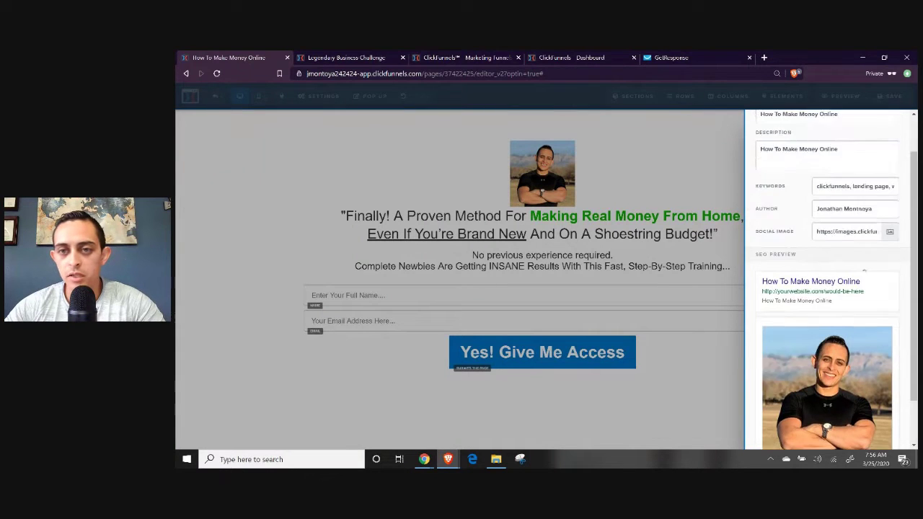
left_click(719, 168)
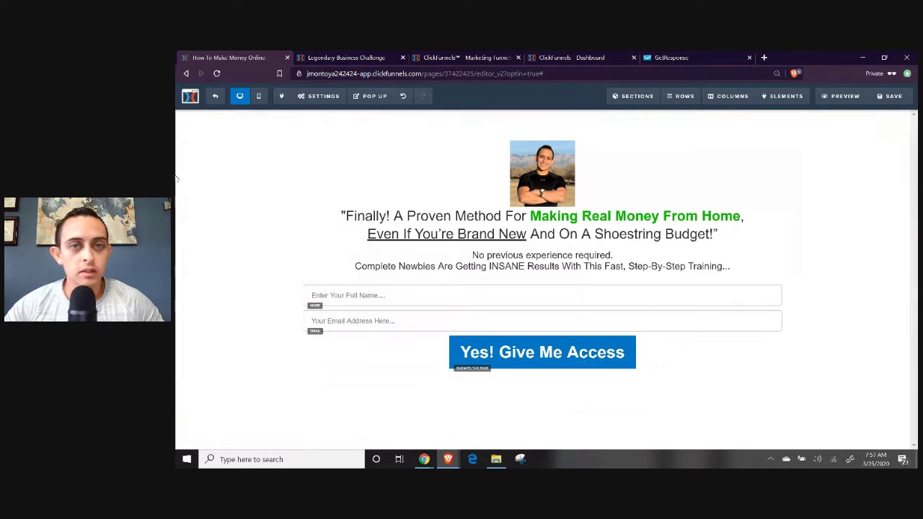
Save the opt-in page and exit the editor to the funnel's step overview.
left_click(893, 98)
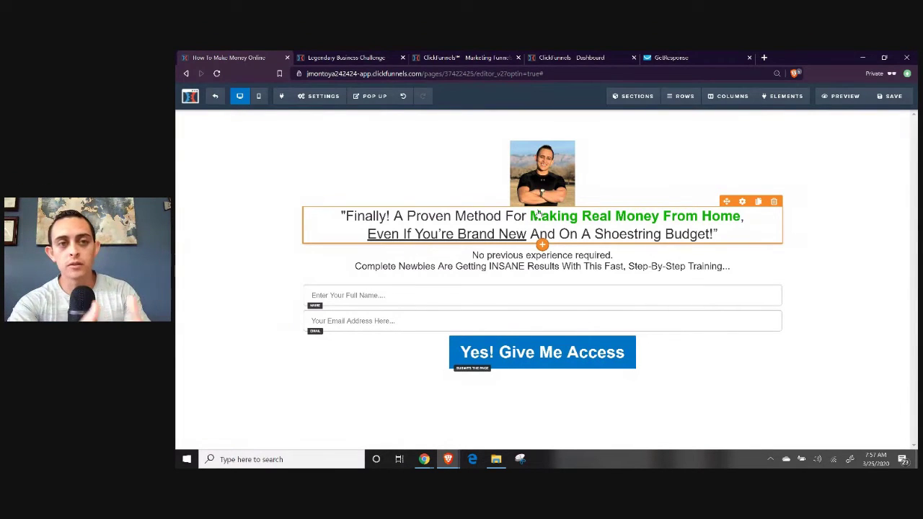
left_click(217, 100)
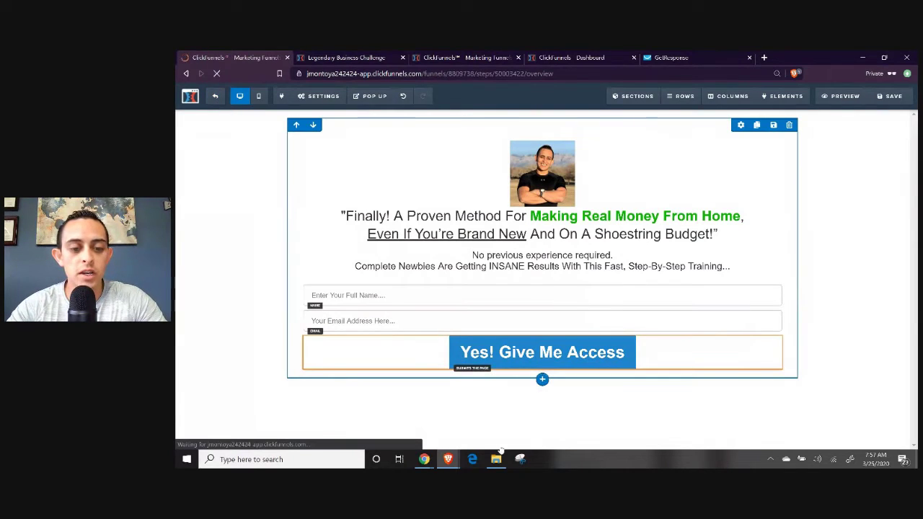
Switch to the Chrome window showing the ClickFunnels affiliate earnings dashboard.
mouse_move(430, 459)
left_click(371, 413)
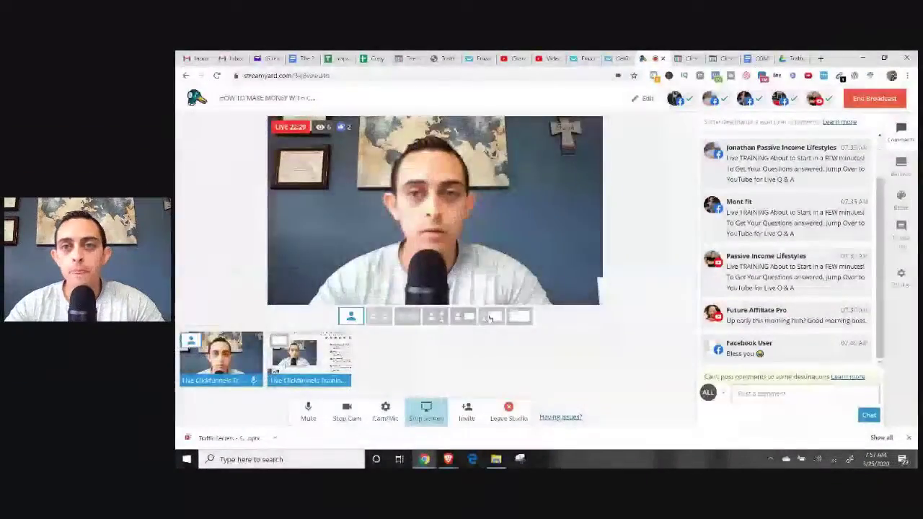
left_click(490, 318)
left_click(721, 58)
mouse_move(441, 464)
left_click(499, 418)
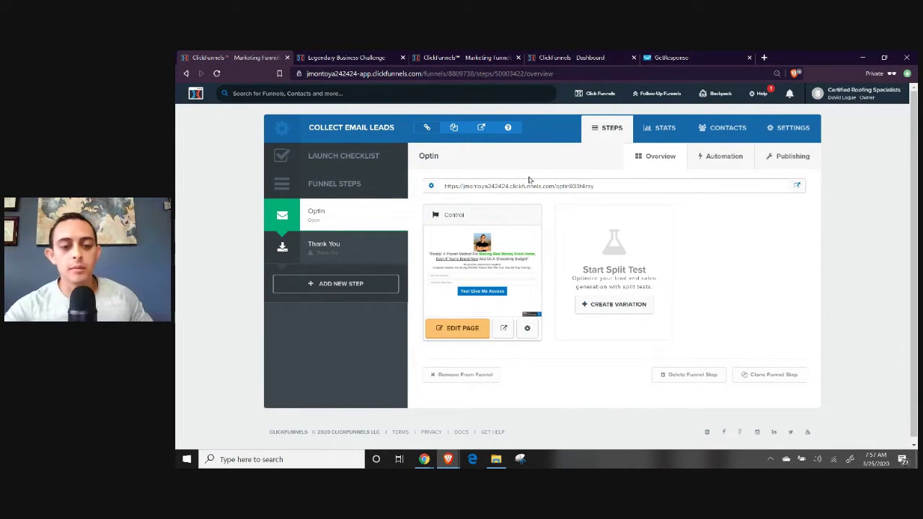
left_click(371, 417)
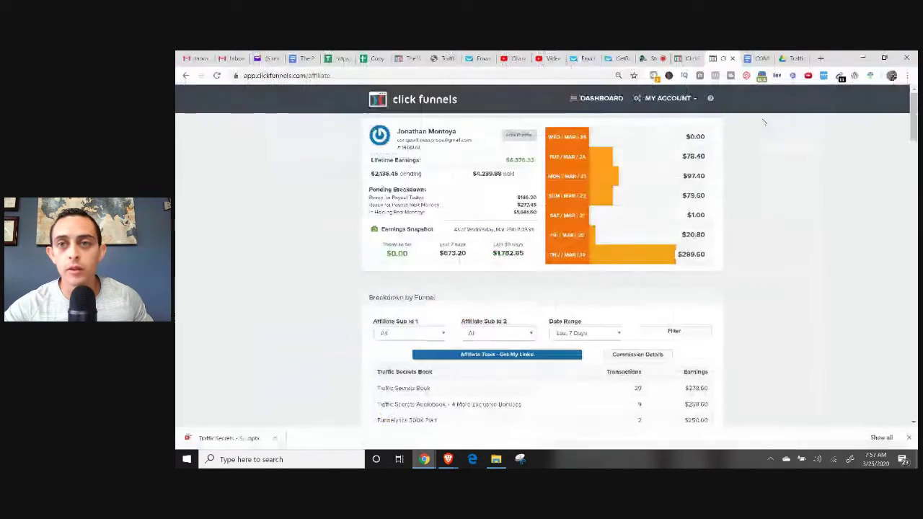
In the training outline document, highlight the Step 2 line.
left_click(759, 58)
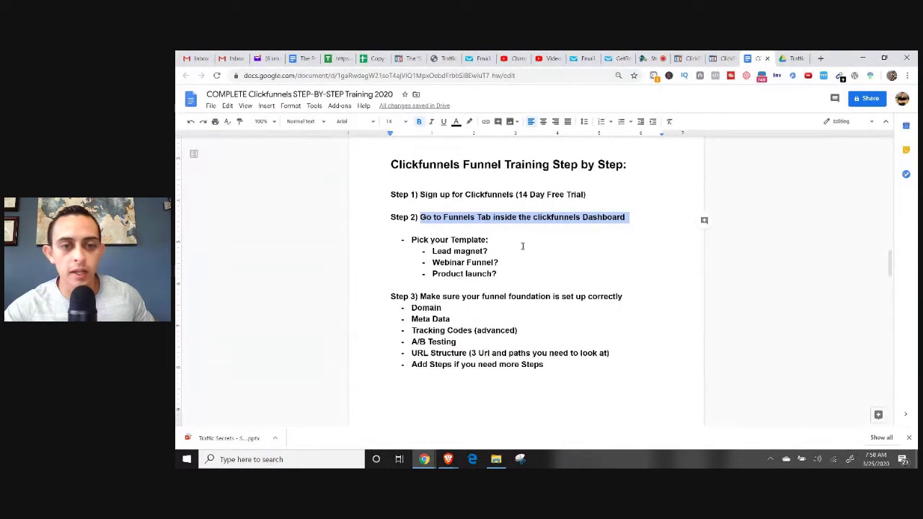
left_click(517, 217)
left_click_drag(390, 217, 637, 222)
scroll(587, 231, "down", 1)
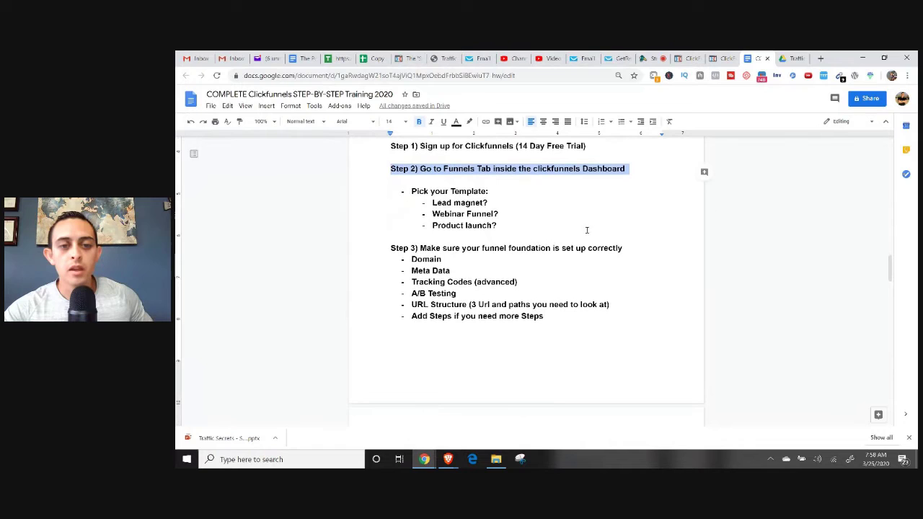
left_click_drag(422, 247, 639, 260)
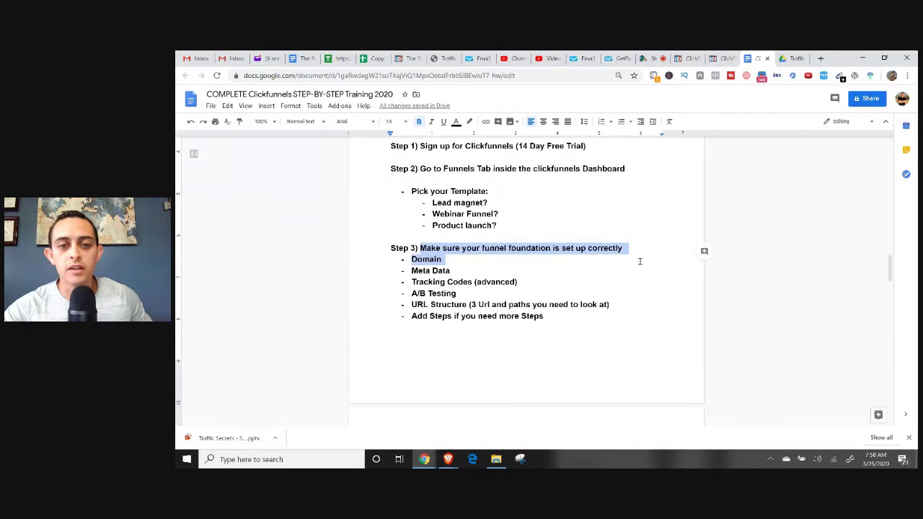
scroll(465, 212, "down", 1)
Highlight the Domain and URL Structure checklist items, then bring back the ClickFunnels funnel window.
left_click_drag(465, 212, 537, 234)
left_click_drag(412, 245, 458, 246)
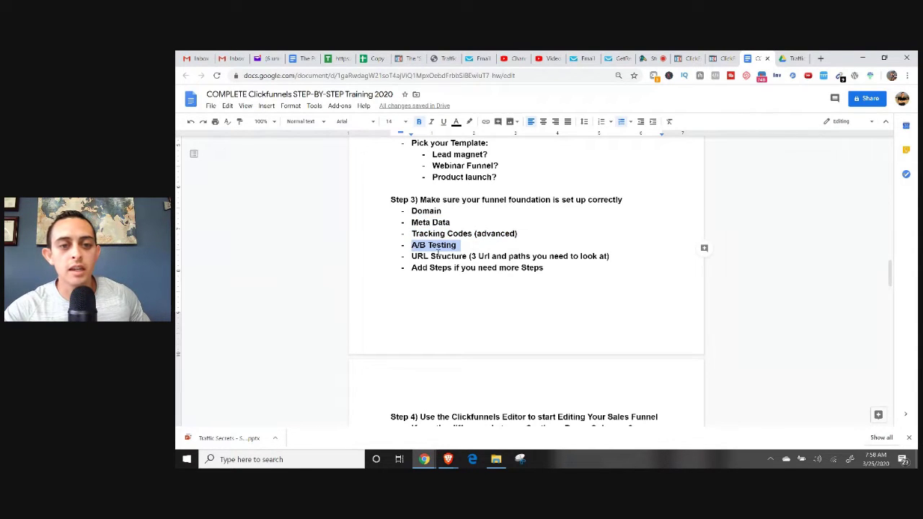
left_click(413, 256)
triple_click(582, 256)
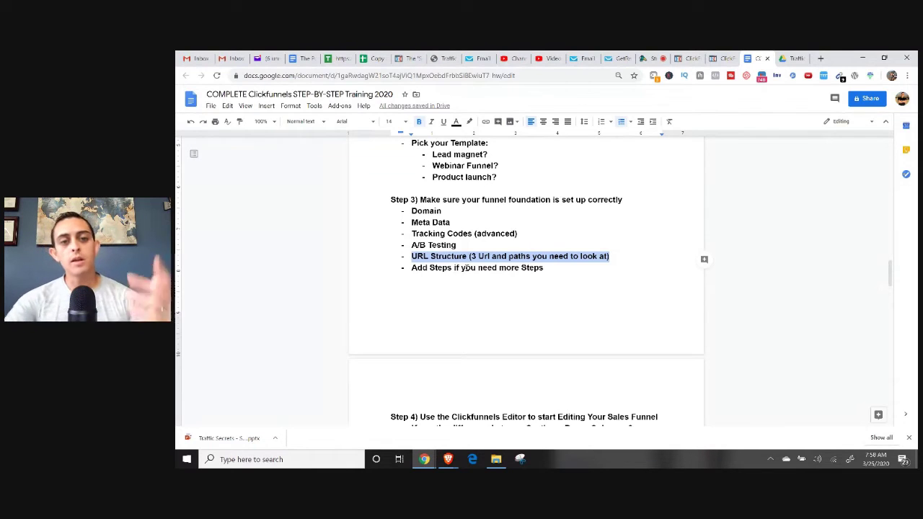
left_click(422, 256)
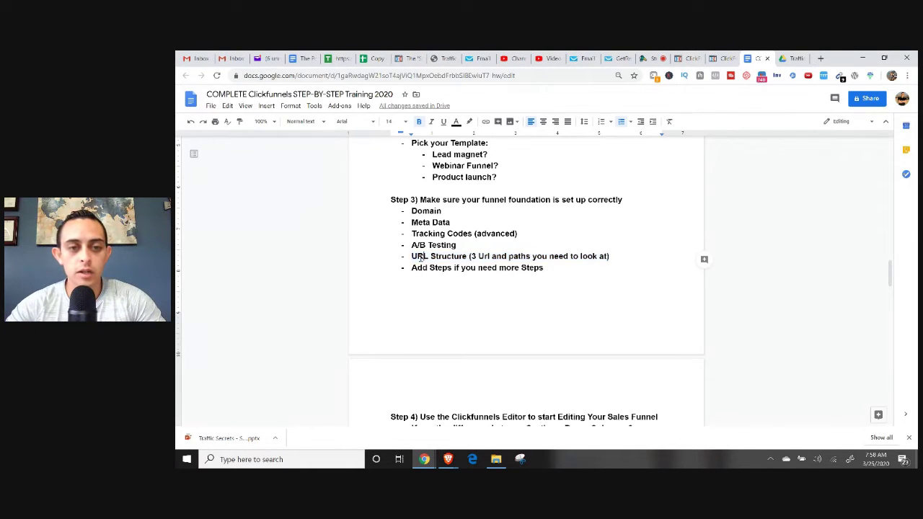
left_click_drag(412, 256, 612, 257)
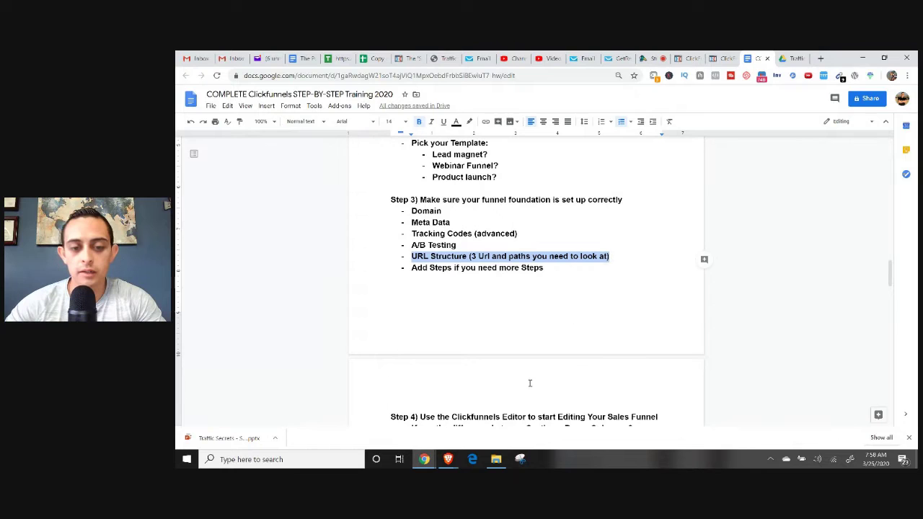
left_click(451, 455)
left_click(478, 426)
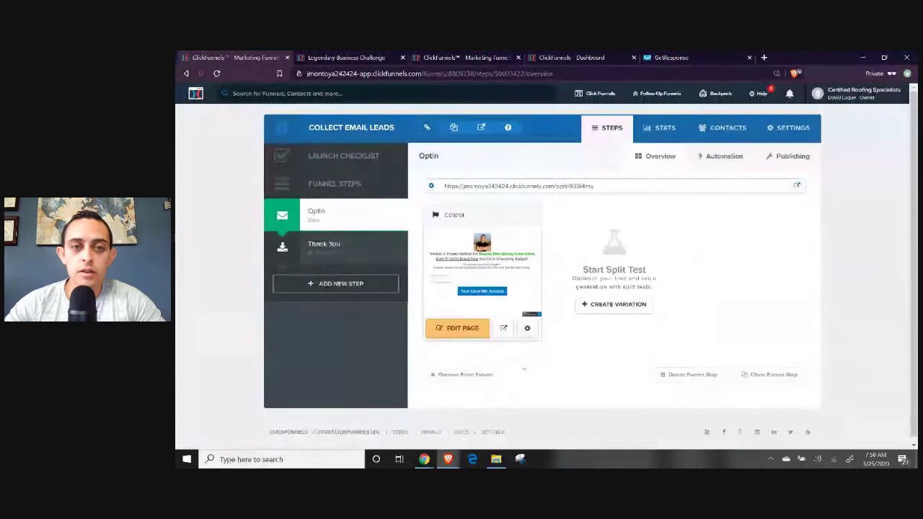
double_click(455, 186)
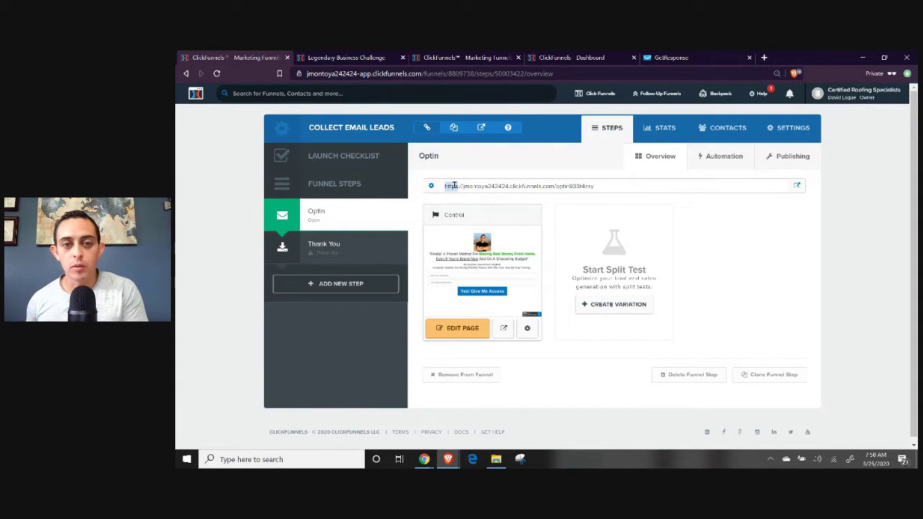
triple_click(495, 186)
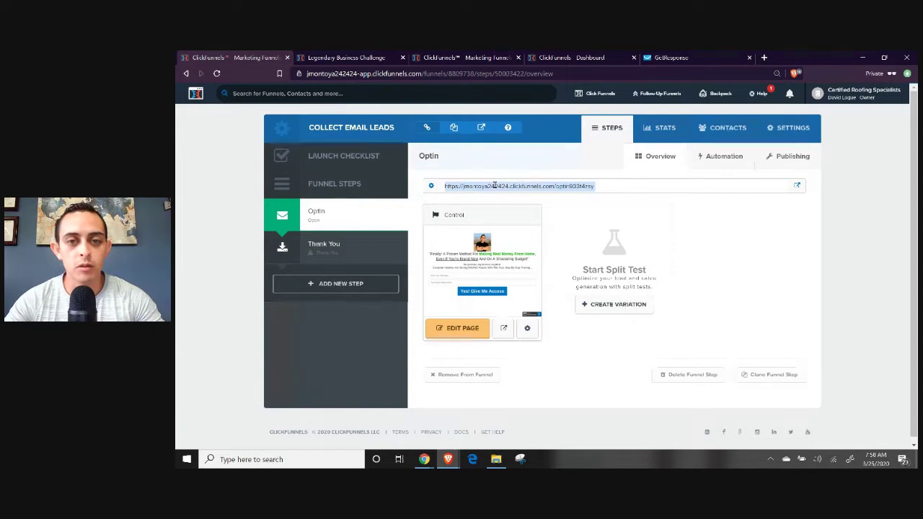
left_click(764, 57)
type("https://jmontoya242424.clickfunnels.com/optin933t4zsy")
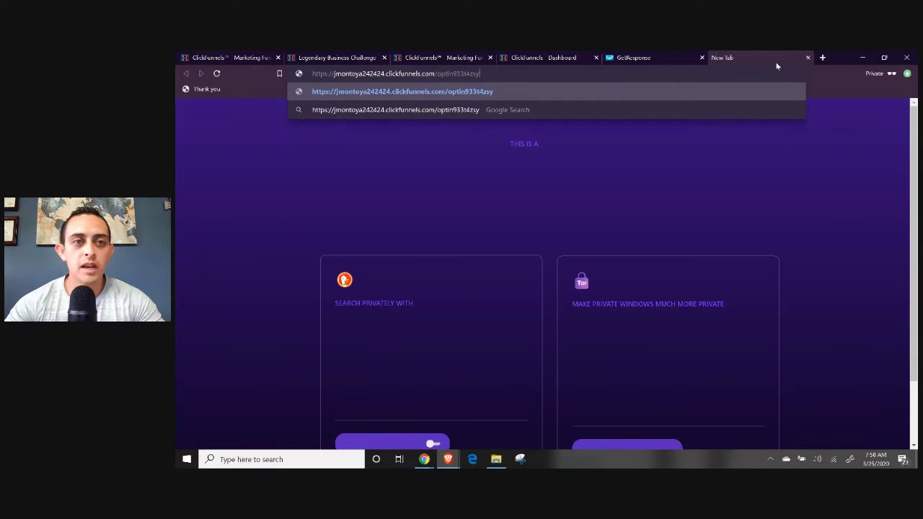
key("Return")
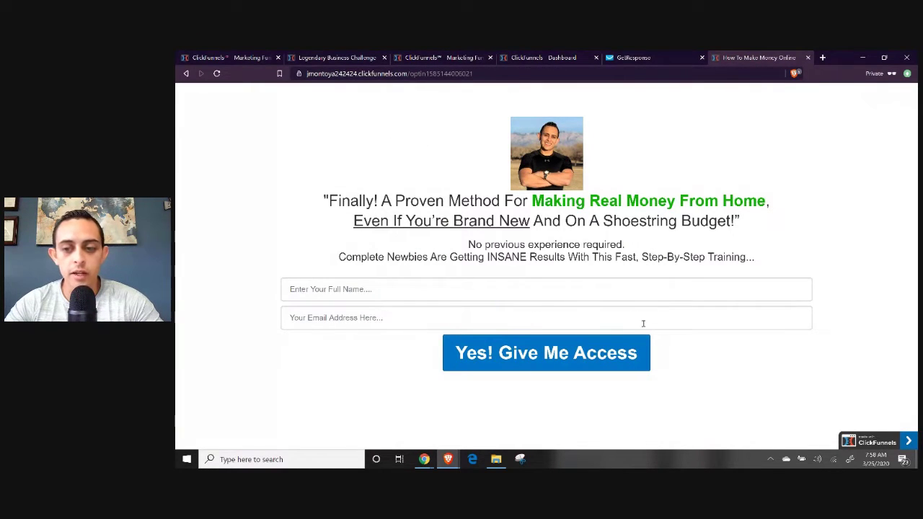
left_click(809, 57)
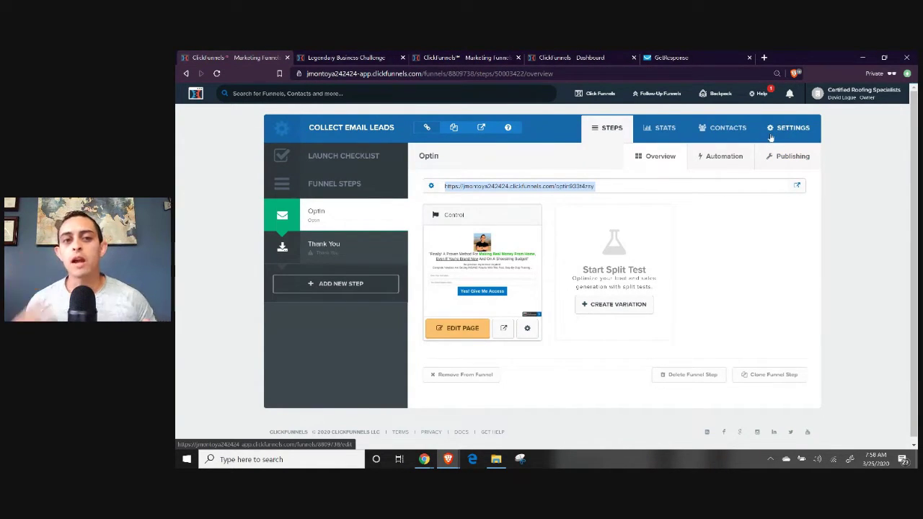
Change the funnel's path to 'funnelTest' and save the funnel settings.
left_click(785, 129)
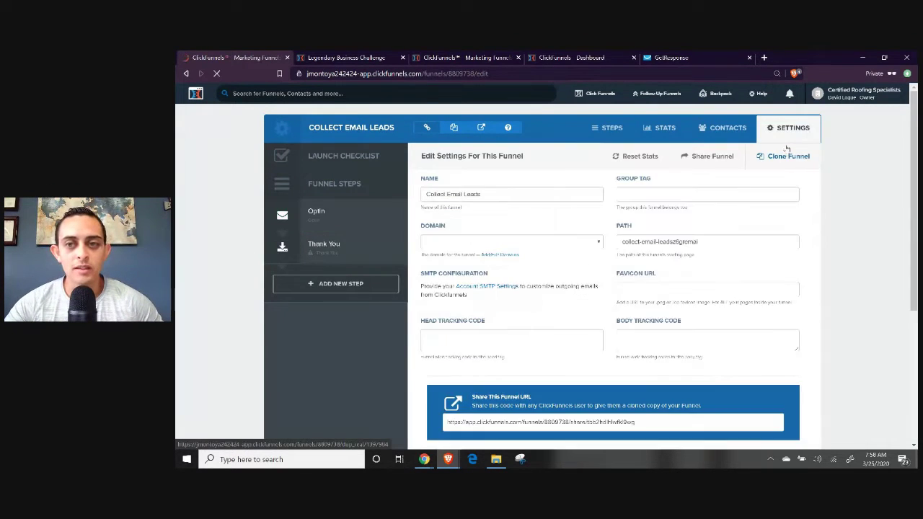
scroll(520, 238, "down", 1)
triple_click(516, 238)
scroll(626, 275, "up", 1)
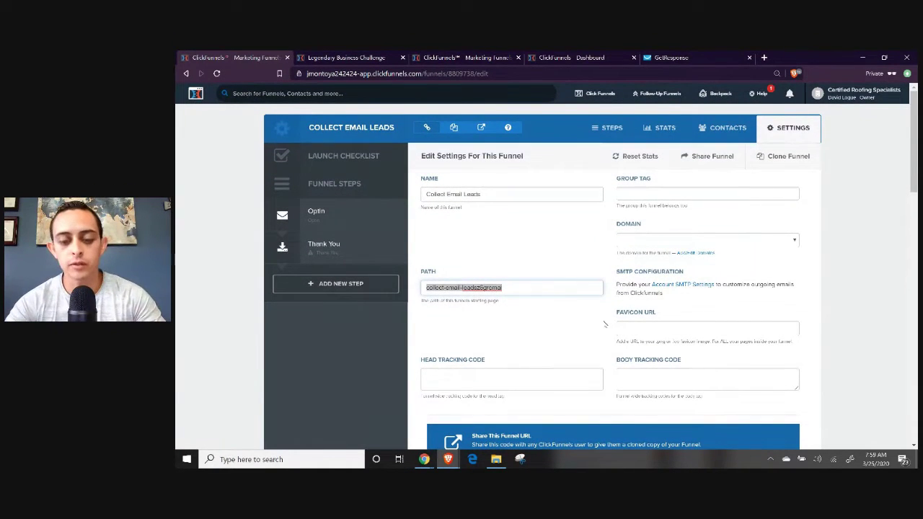
type("funnelTe")
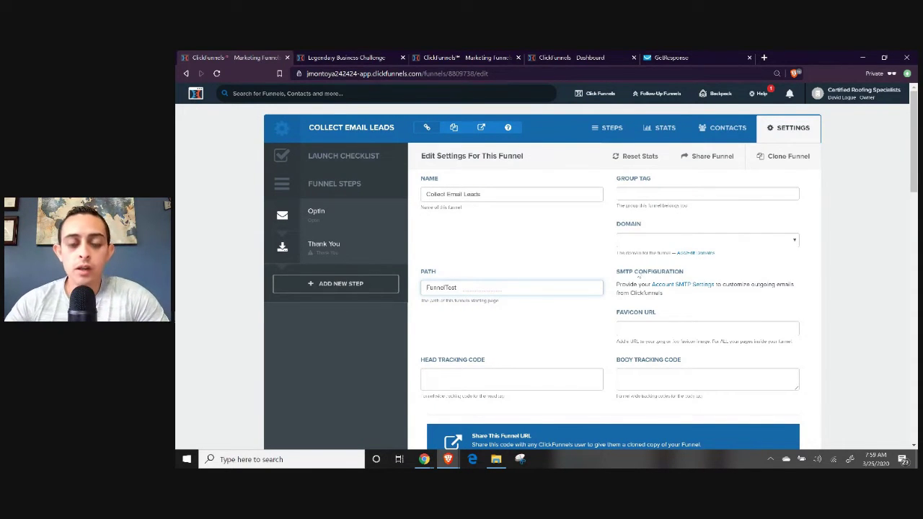
type("st")
scroll(779, 303, "down", 10)
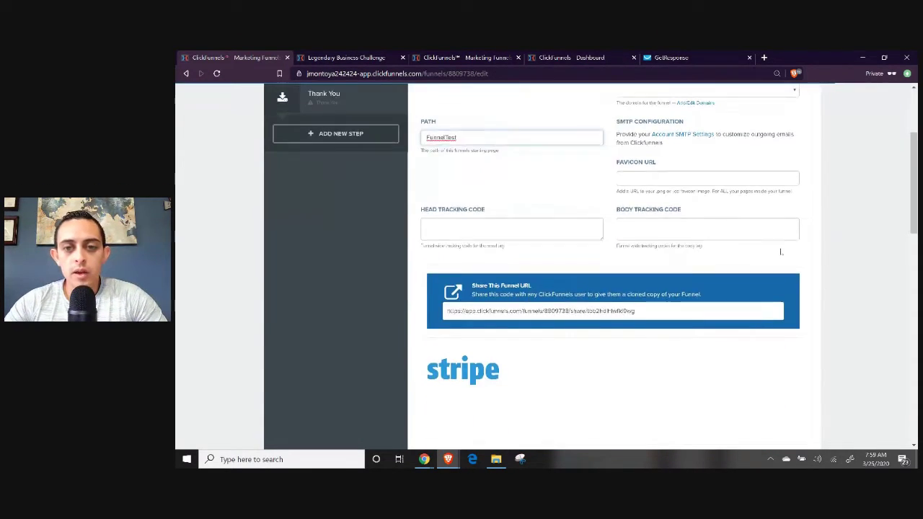
scroll(810, 289, "down", 7)
left_click(761, 373)
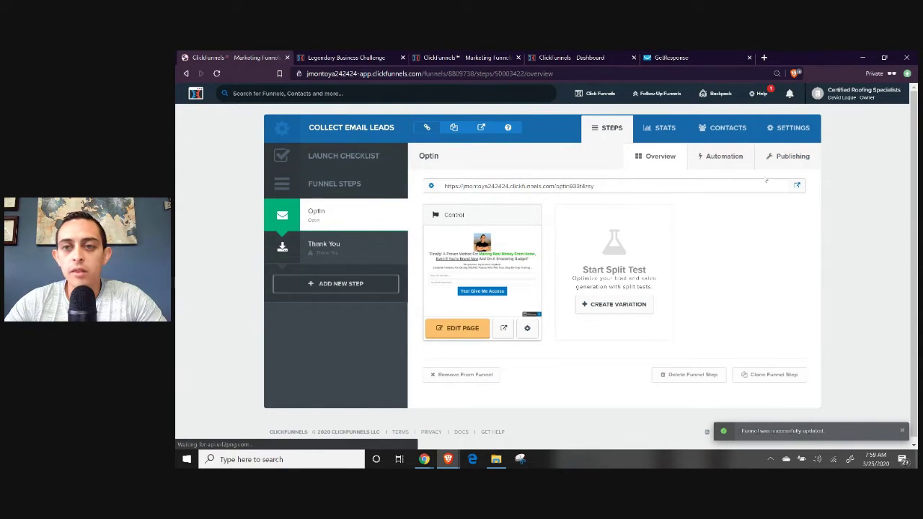
Set the Optin step's publishing path to FunnelTest and update the funnel step.
double_click(556, 186)
left_click(796, 157)
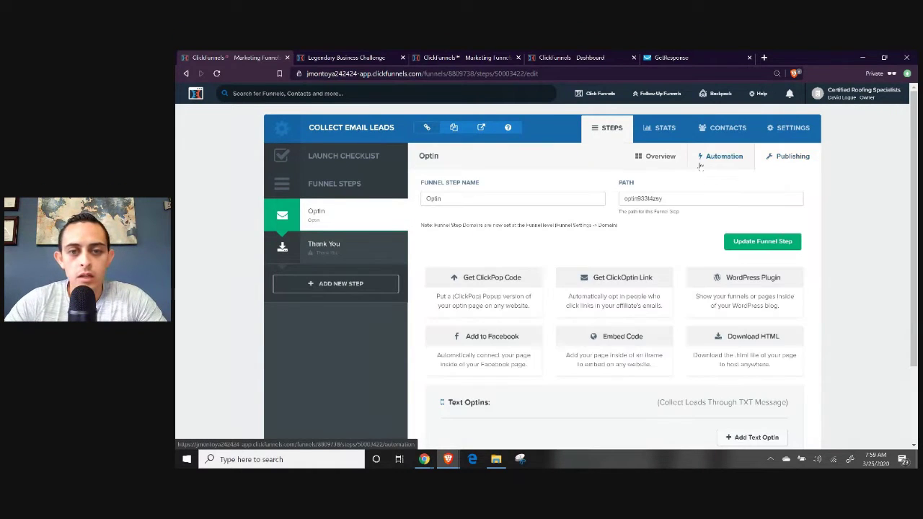
double_click(641, 198)
type("F")
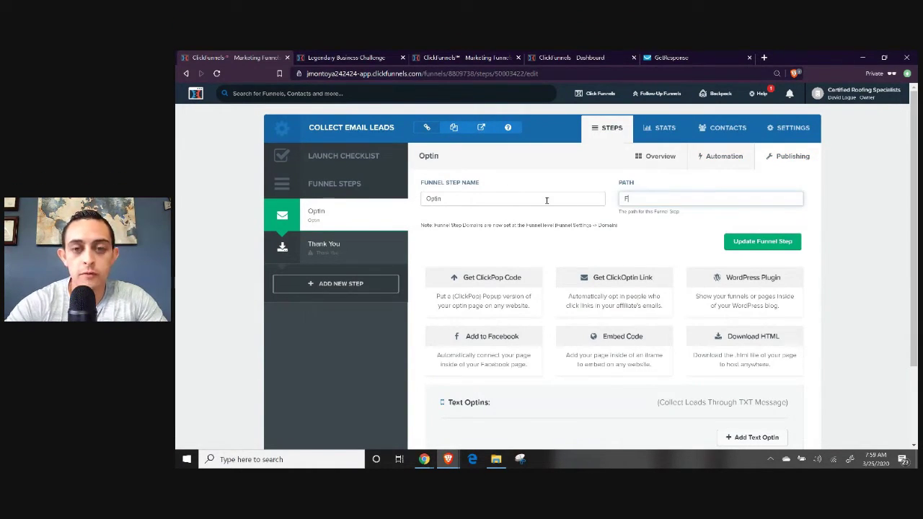
type("unnelTest")
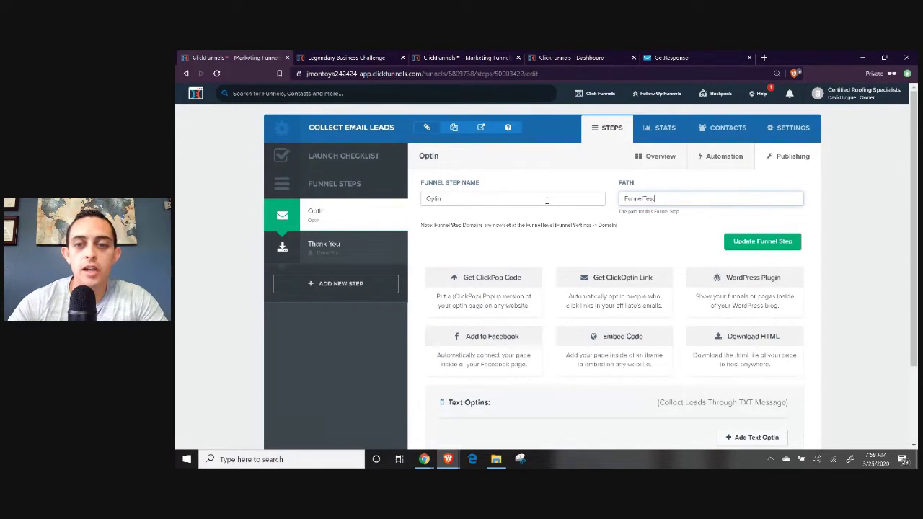
left_click(738, 240)
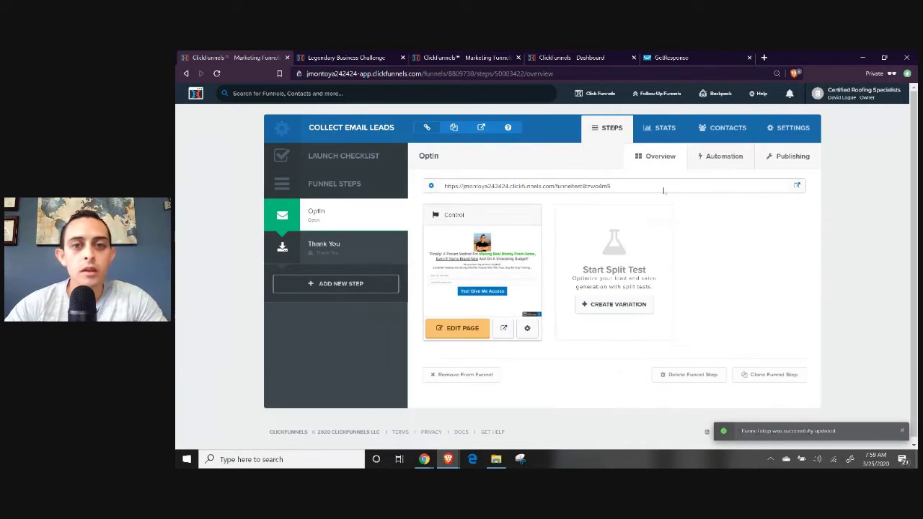
left_click_drag(557, 186, 659, 189)
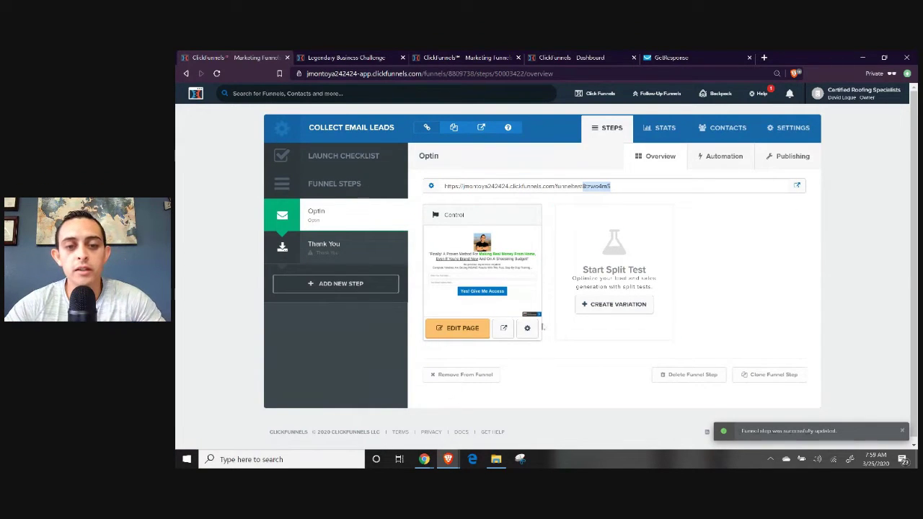
Set the Optin page's path to 'FunnelTest' and update the page.
left_click(527, 330)
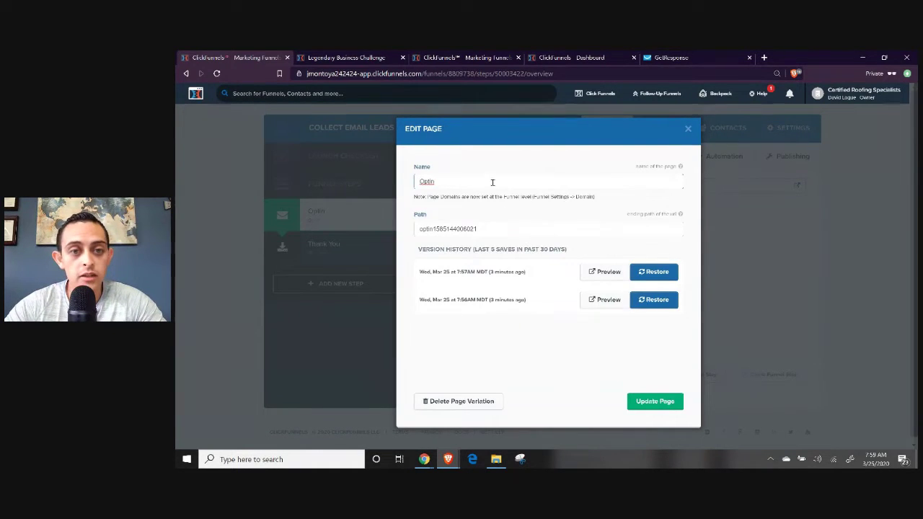
left_click_drag(494, 229, 416, 230)
type("Funnel")
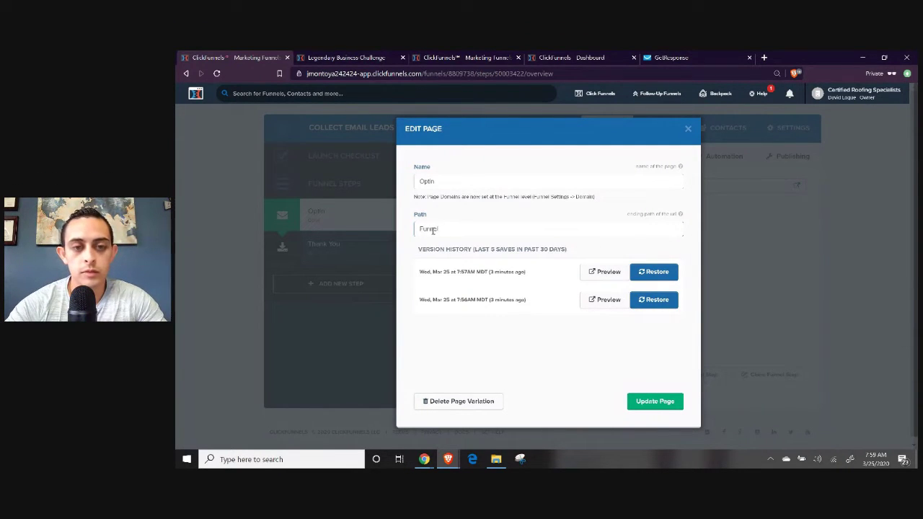
type("Test")
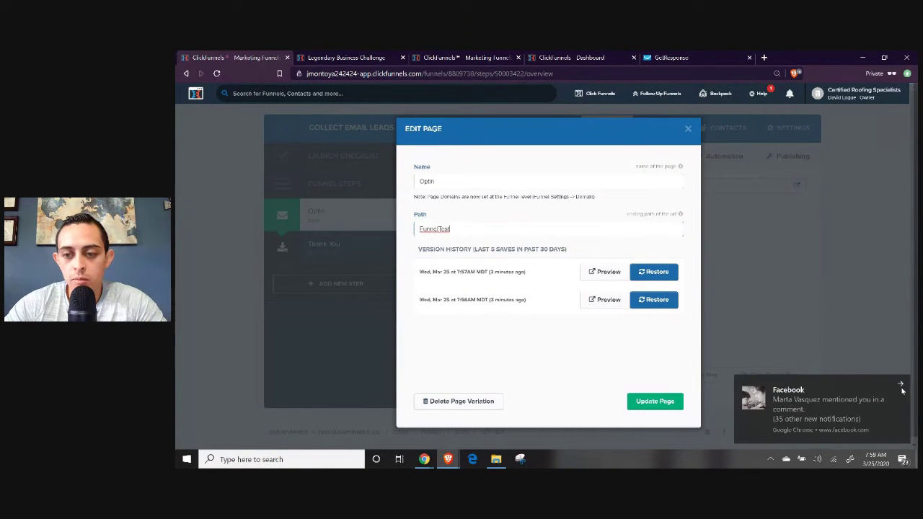
left_click(655, 401)
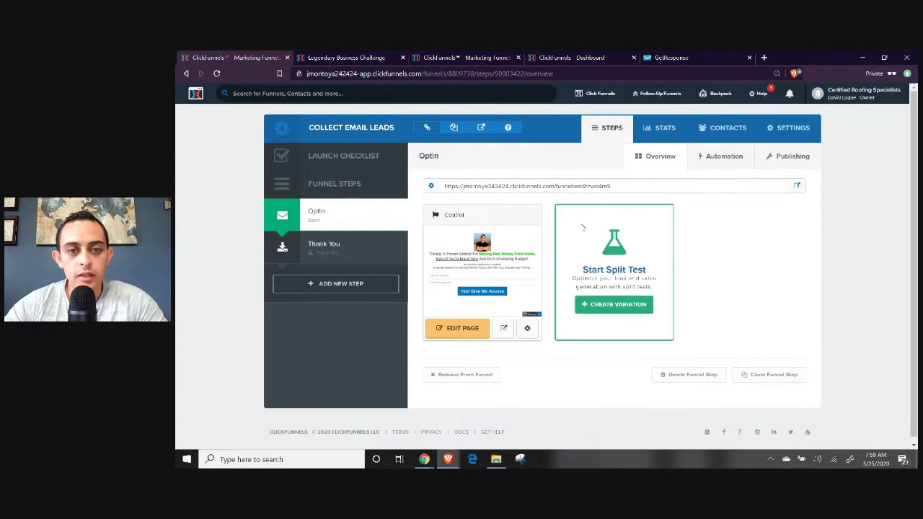
double_click(547, 186)
triple_click(583, 186)
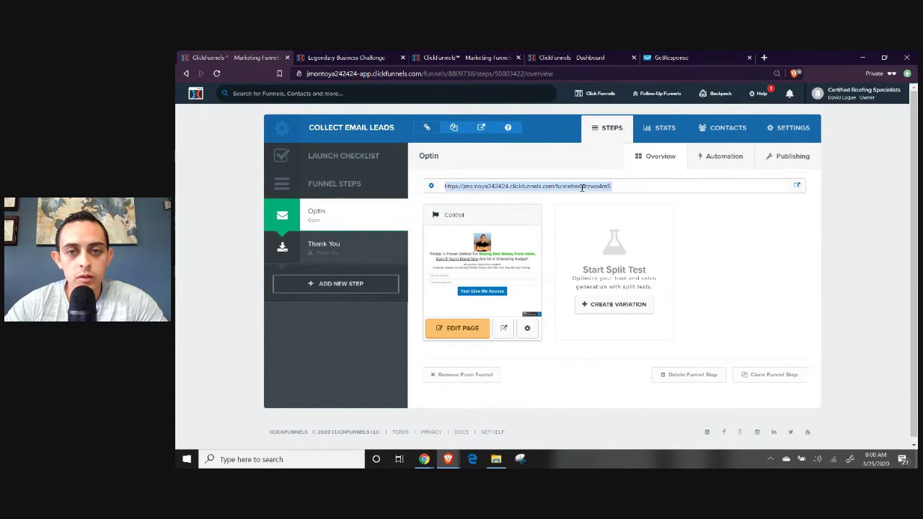
left_click(583, 188)
left_click_drag(582, 187, 390, 189)
left_click(535, 195)
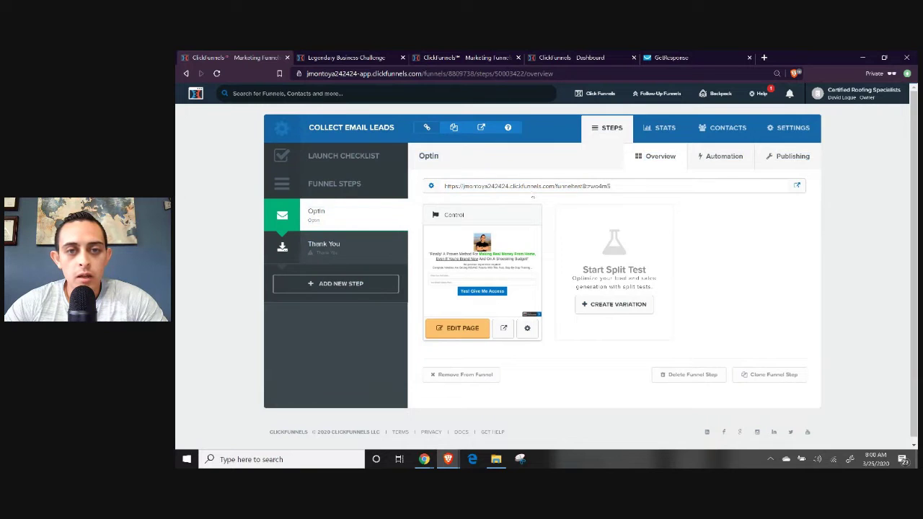
left_click_drag(584, 186, 441, 188)
key("ctrl+c")
key("ctrl+t")
key("ctrl+v")
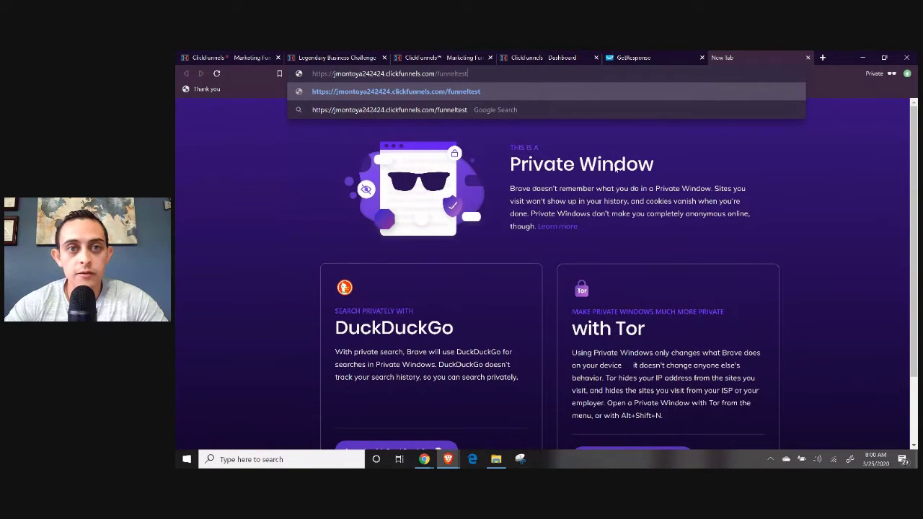
key("Return")
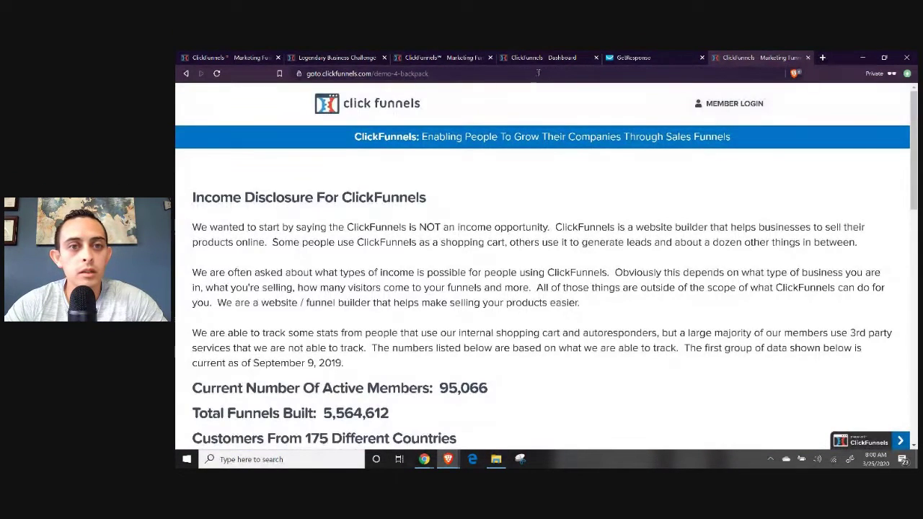
left_click(537, 72)
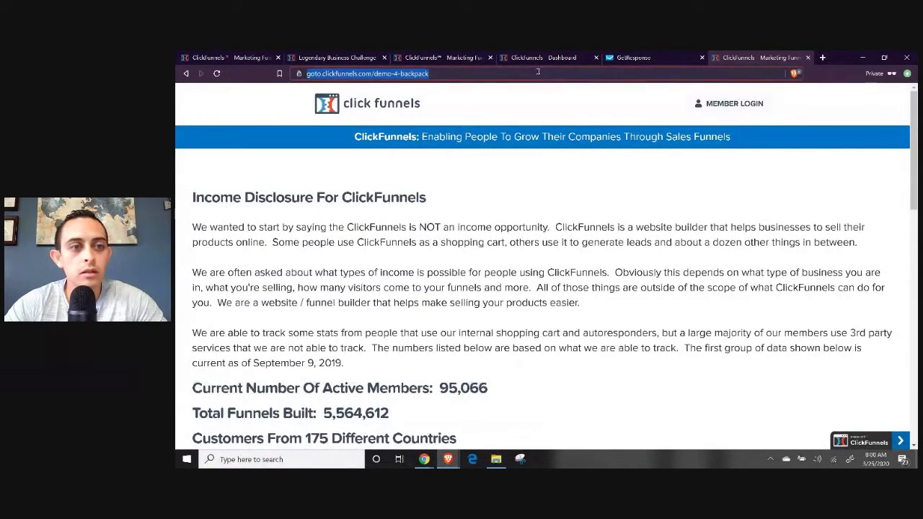
key("ctrl+v")
key("Return")
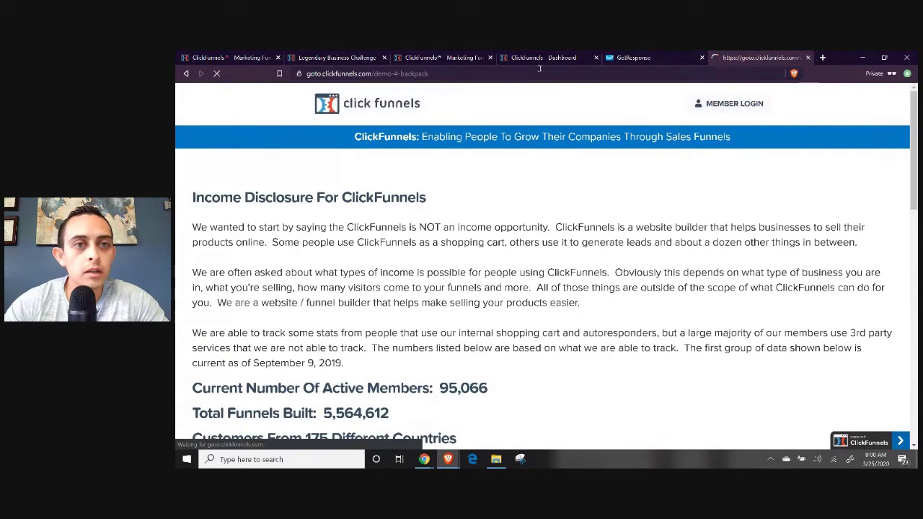
left_click(289, 55)
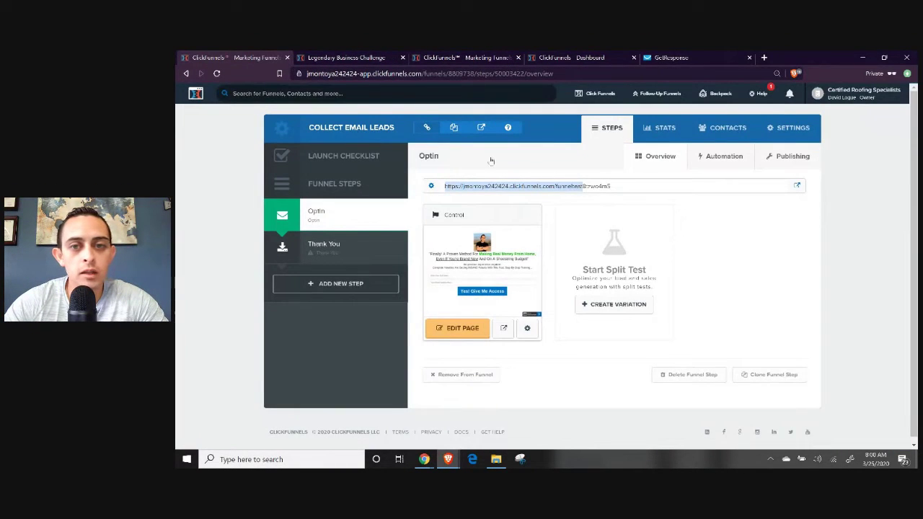
left_click(471, 186)
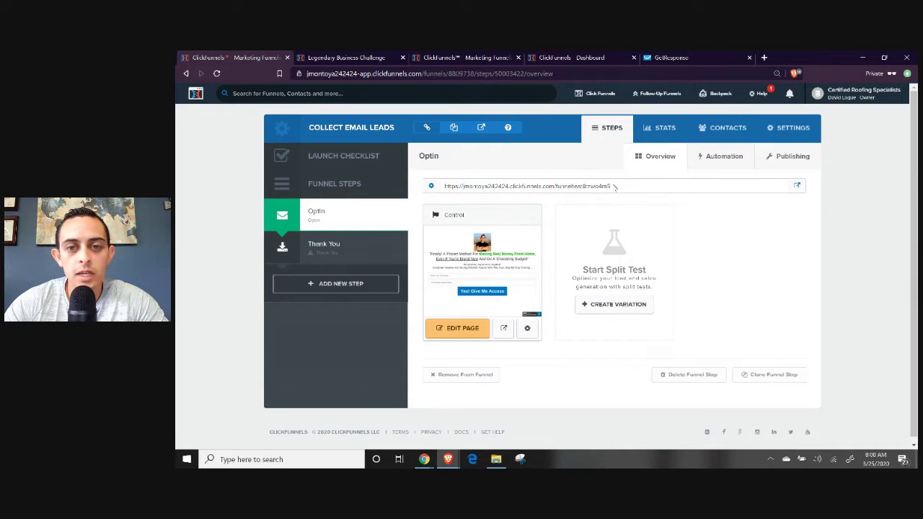
left_click_drag(611, 186, 443, 186)
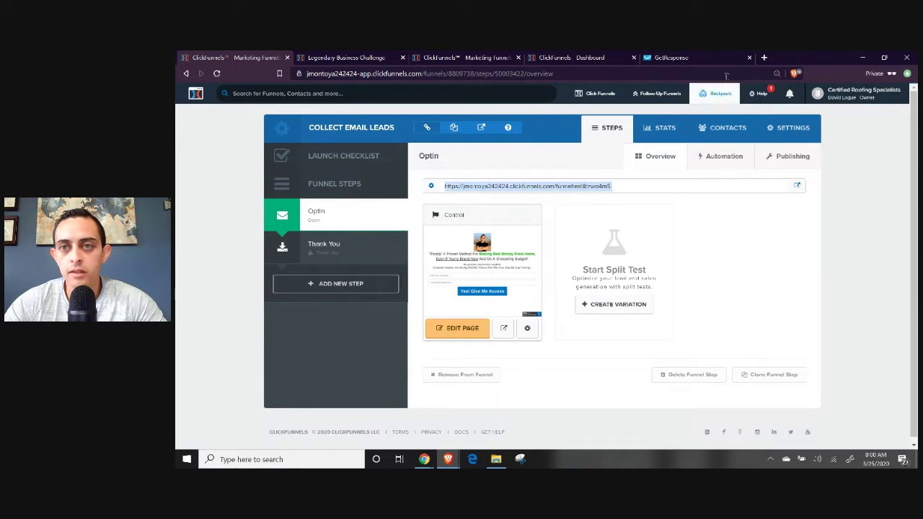
left_click(764, 57)
key("ctrl+v")
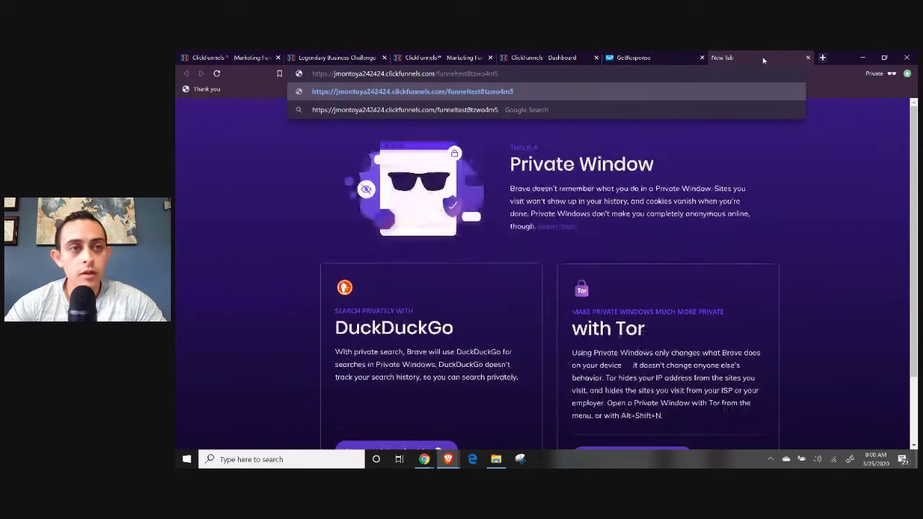
key("Return")
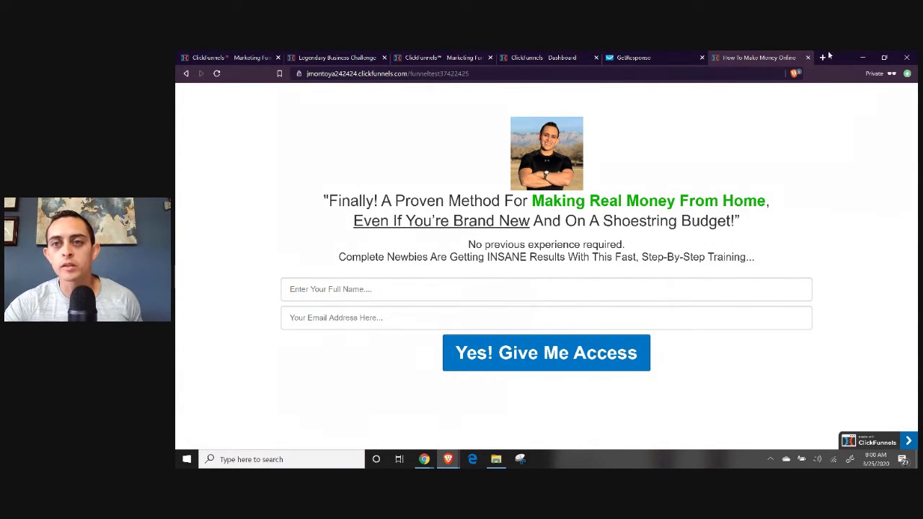
left_click(806, 58)
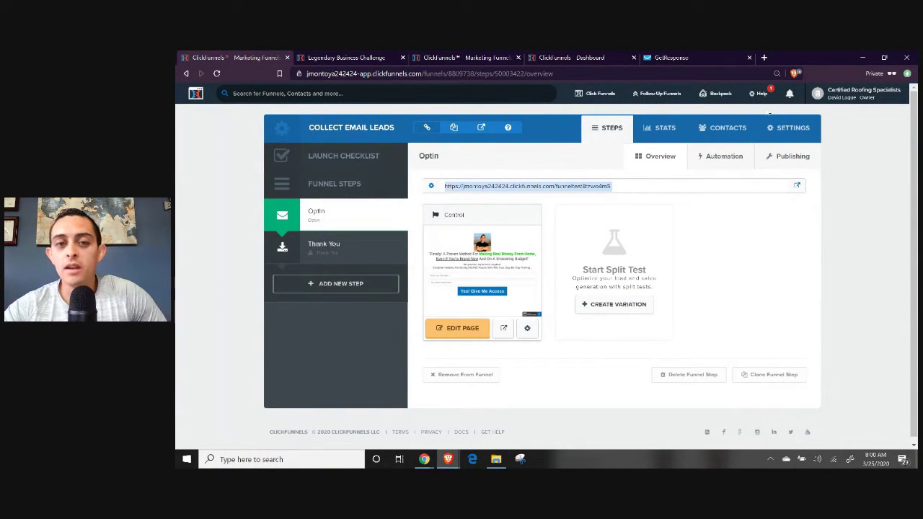
left_click(492, 186)
left_click_drag(462, 186, 548, 186)
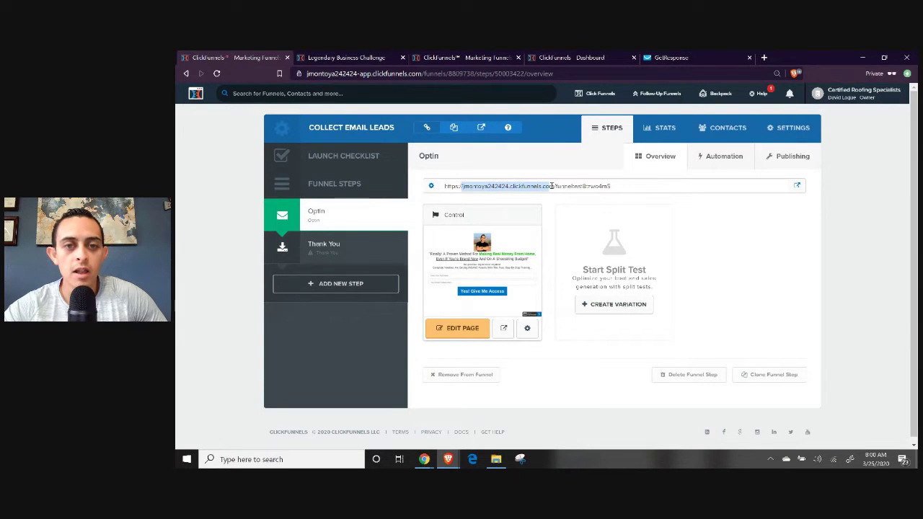
left_click(795, 130)
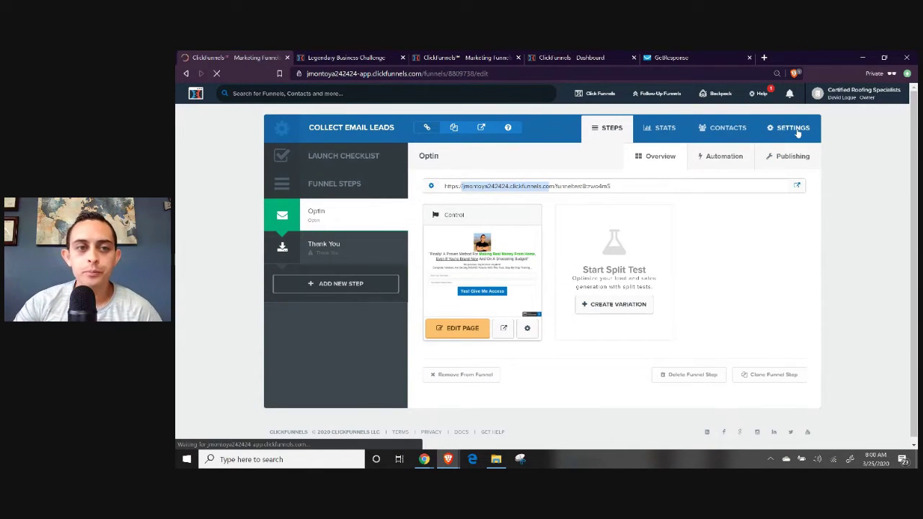
From the funnel settings, open the Add/Edit Domains page in a new tab.
scroll(668, 199, "down", 2)
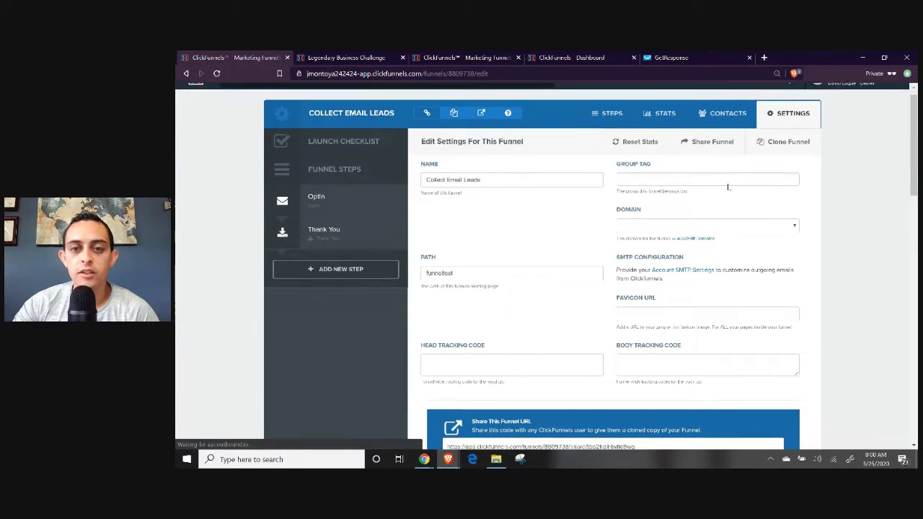
left_click(668, 196)
left_click(829, 198)
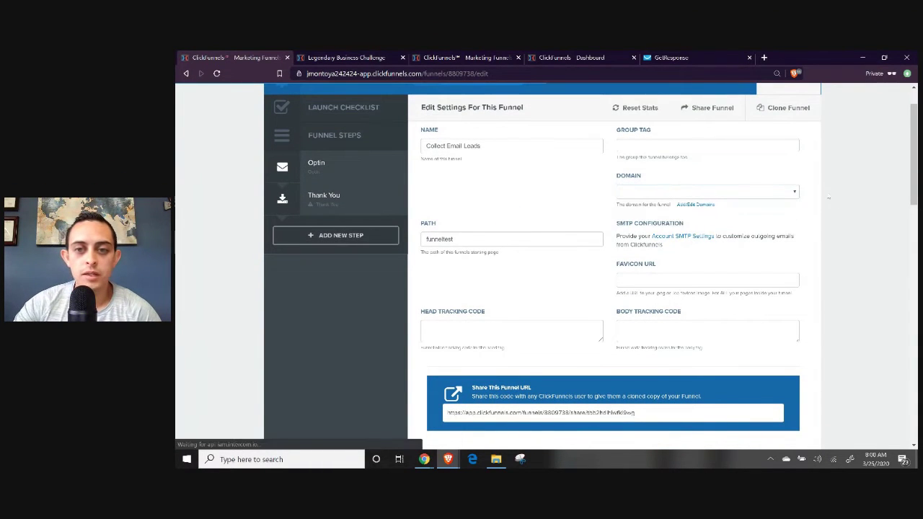
right_click(696, 207)
key("Escape")
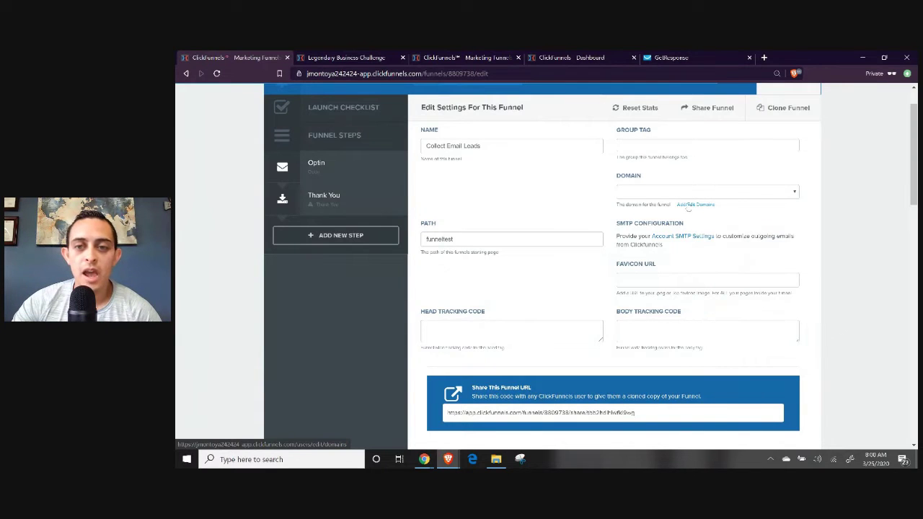
left_click(695, 206)
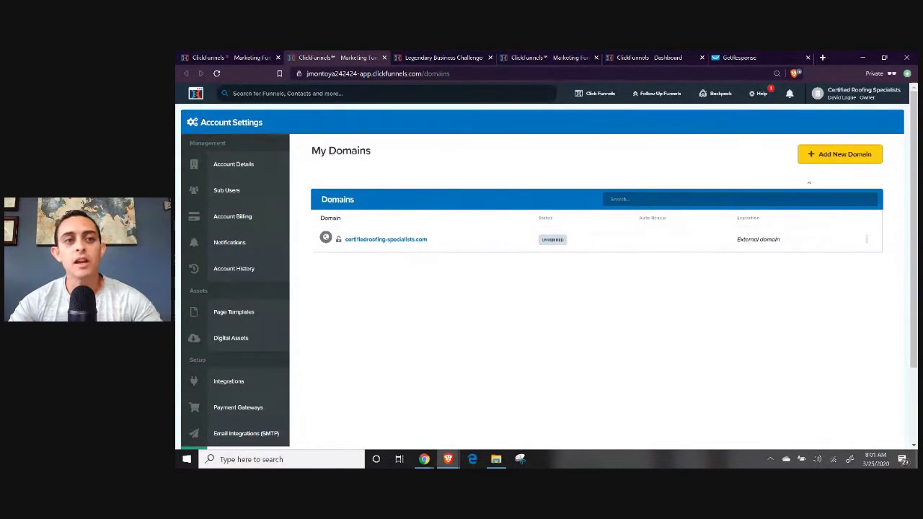
Set the funnel domain to certifiedroofing-specialists.com and return to the Optin step.
left_click(254, 57)
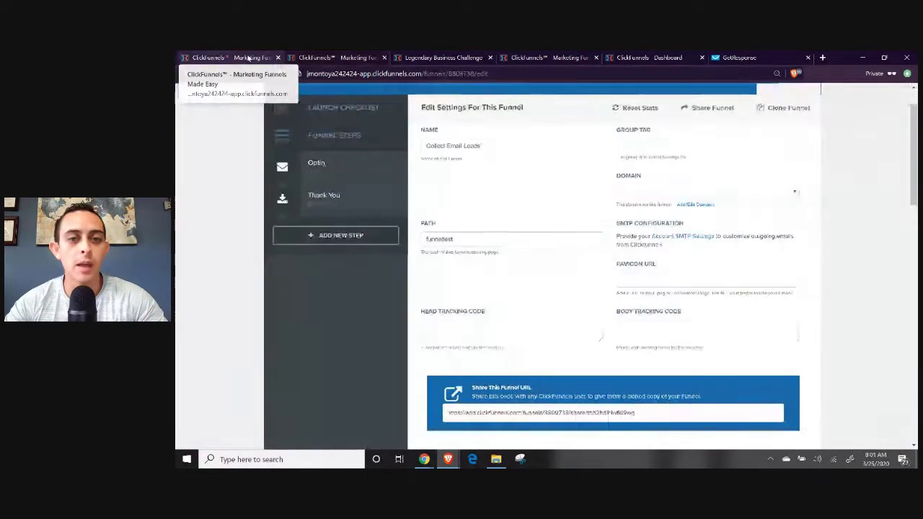
left_click(682, 189)
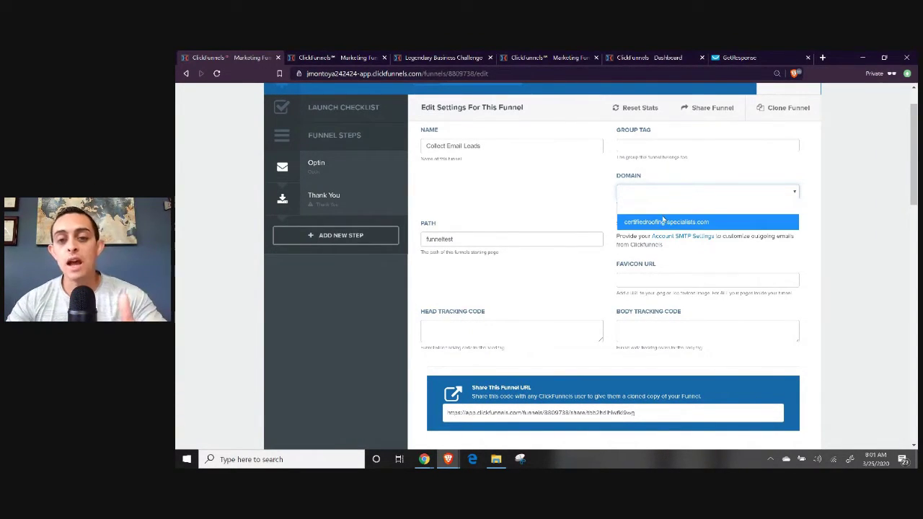
left_click(664, 221)
scroll(664, 220, "up", 1)
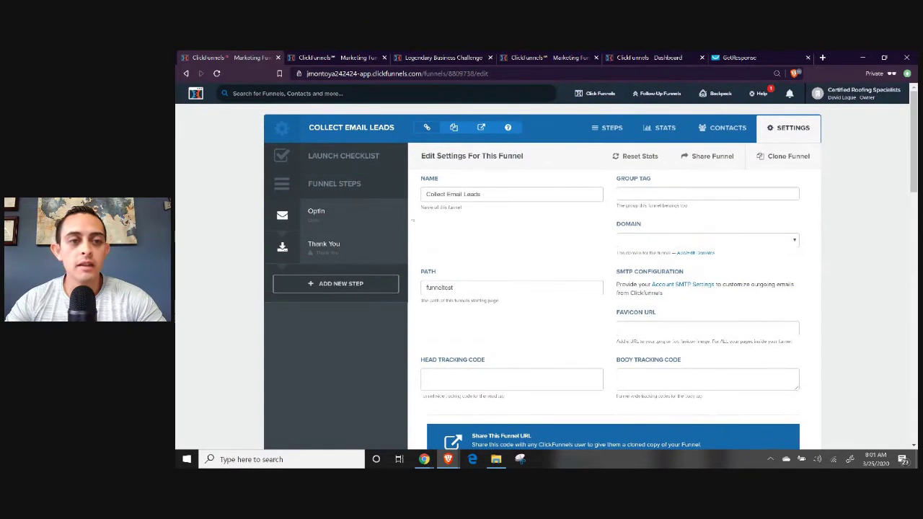
left_click(336, 212)
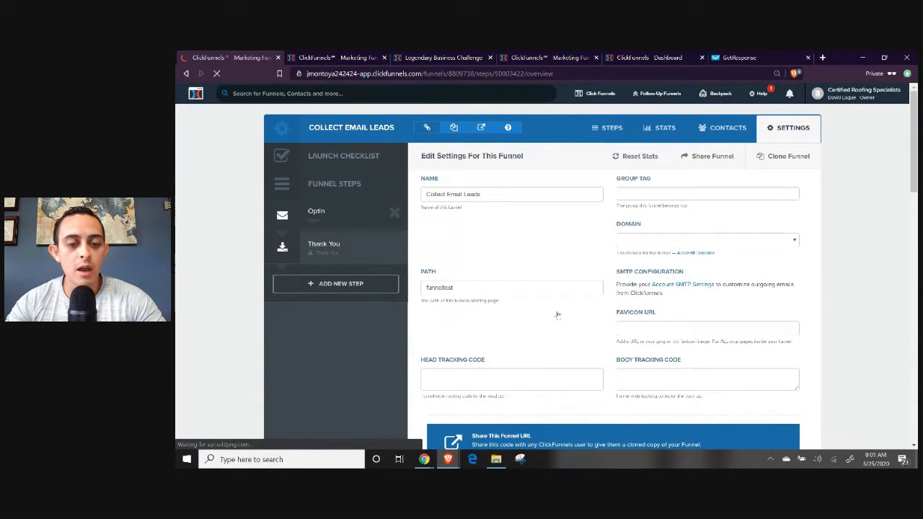
Highlight the Meta Data, Domain and Tracking Codes checklist items, then switch back to ClickFunnels.
mouse_move(424, 460)
left_click(476, 407)
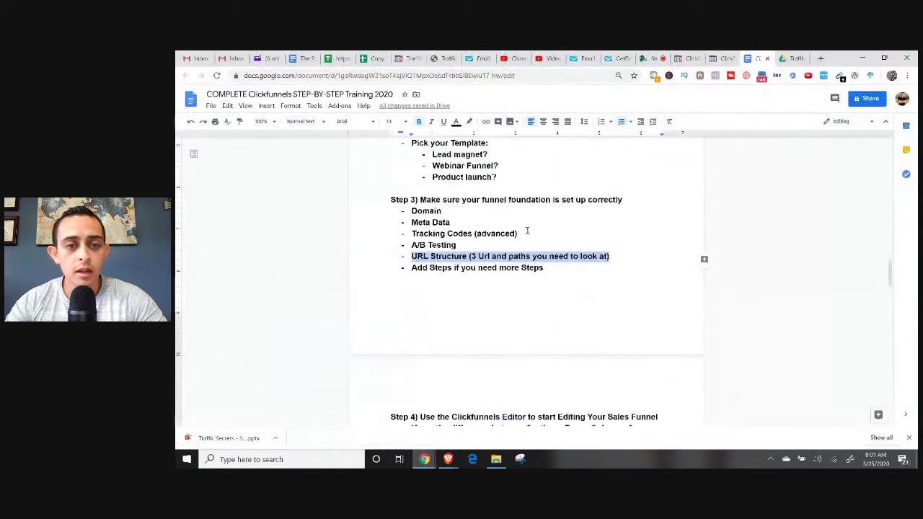
left_click(455, 211)
triple_click(408, 222)
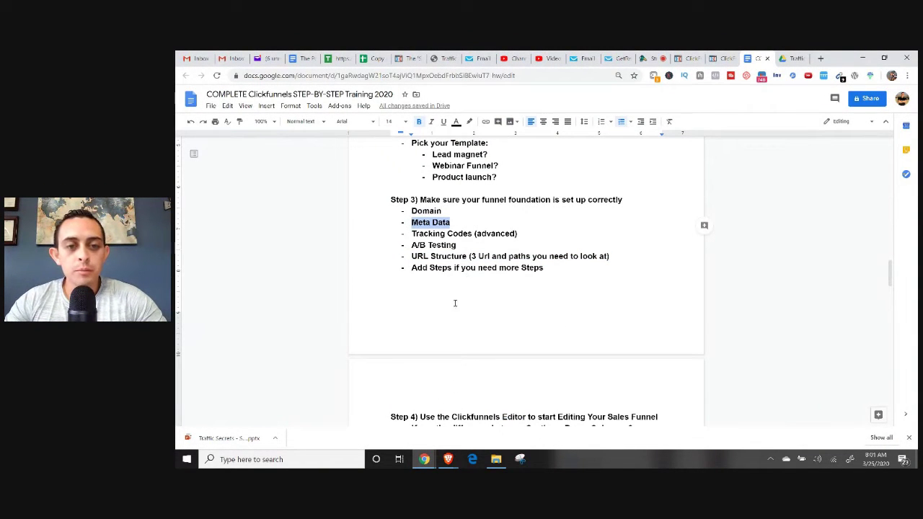
triple_click(409, 210)
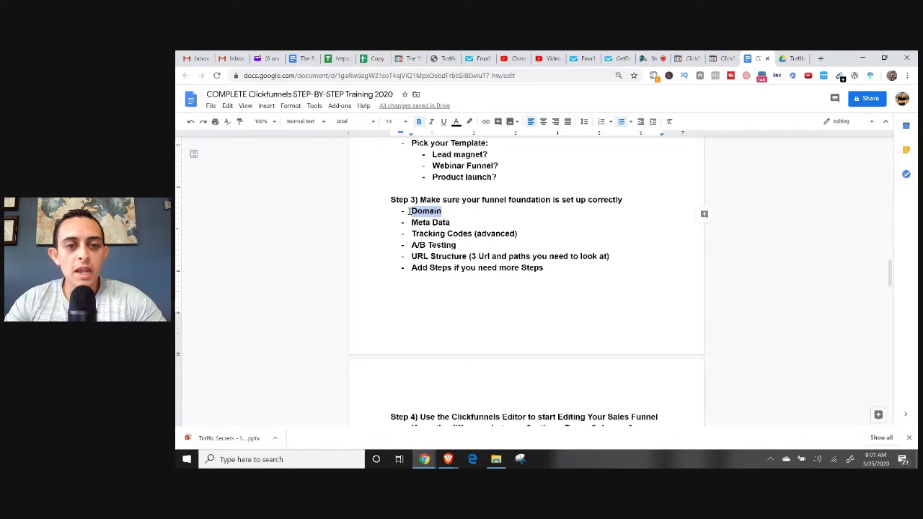
triple_click(415, 234)
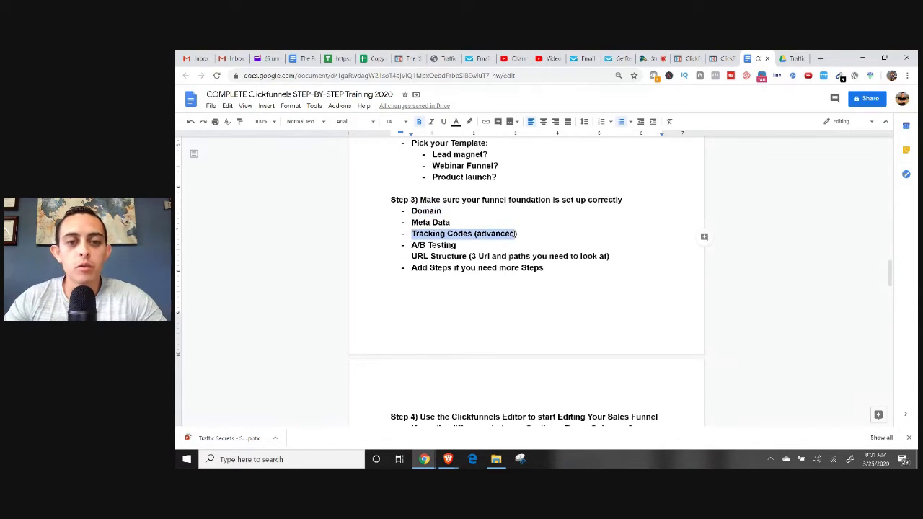
left_click(448, 459)
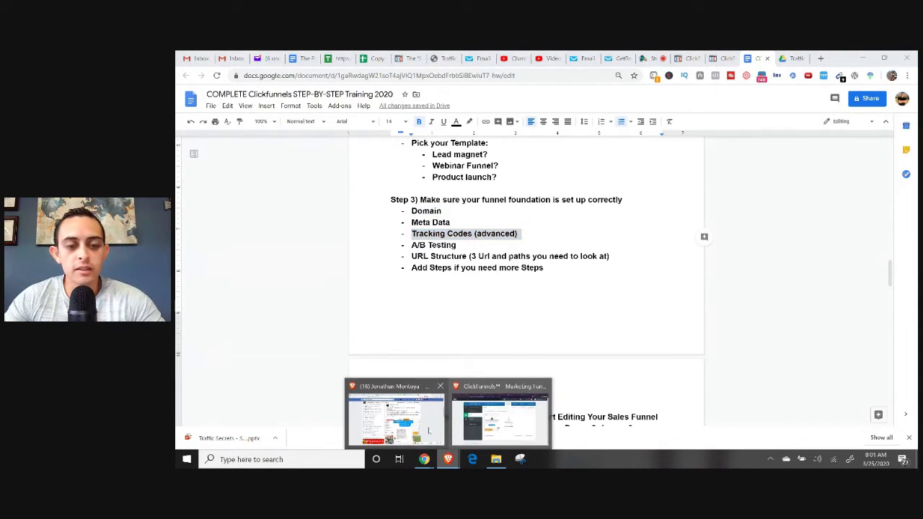
left_click(498, 415)
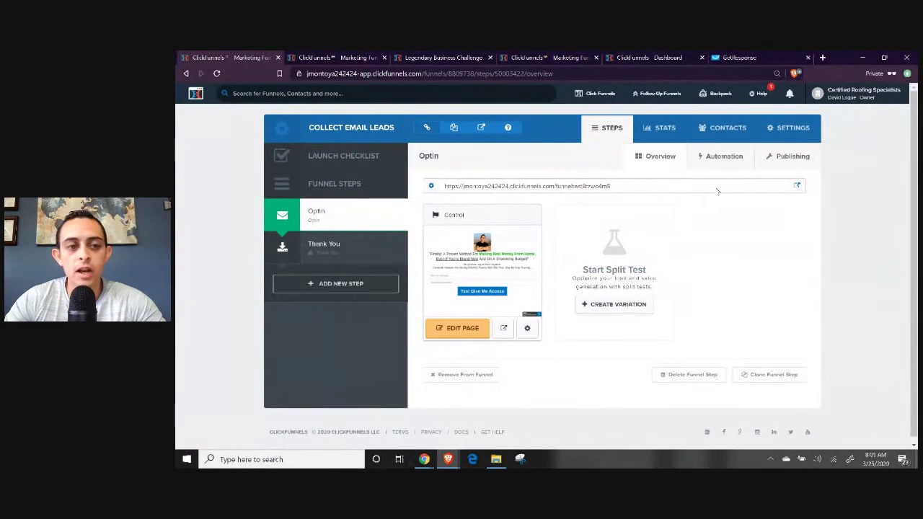
Inspect the empty Head Tracking Code field, return to Steps, then bring up the Docs checklist.
left_click(786, 128)
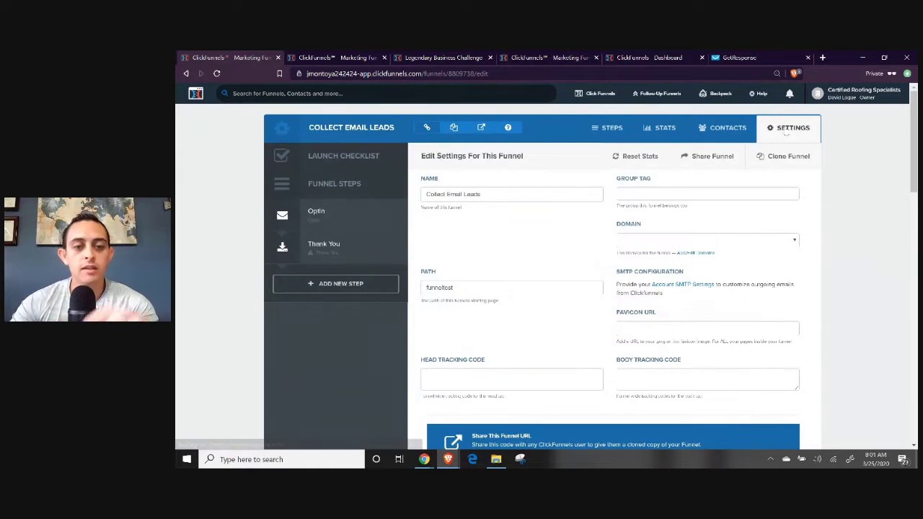
scroll(653, 199, "down", 2)
left_click(479, 278)
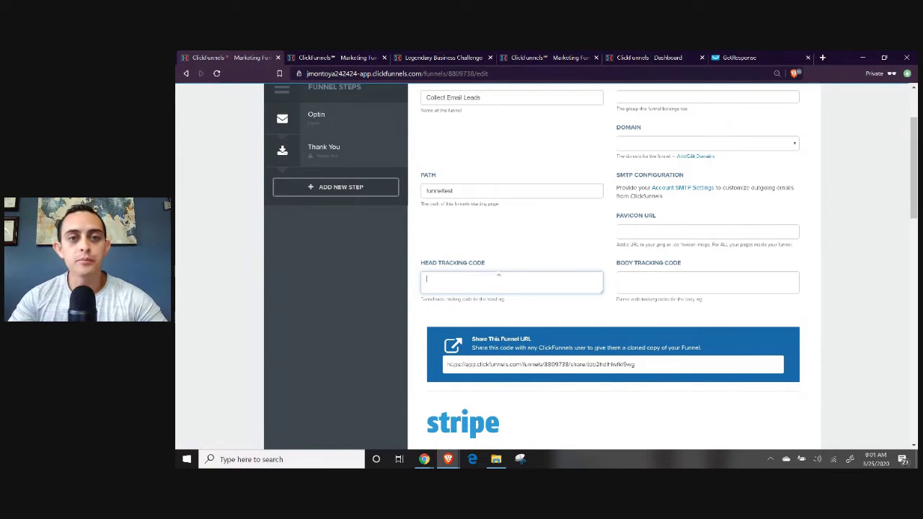
scroll(498, 275, "up", 2)
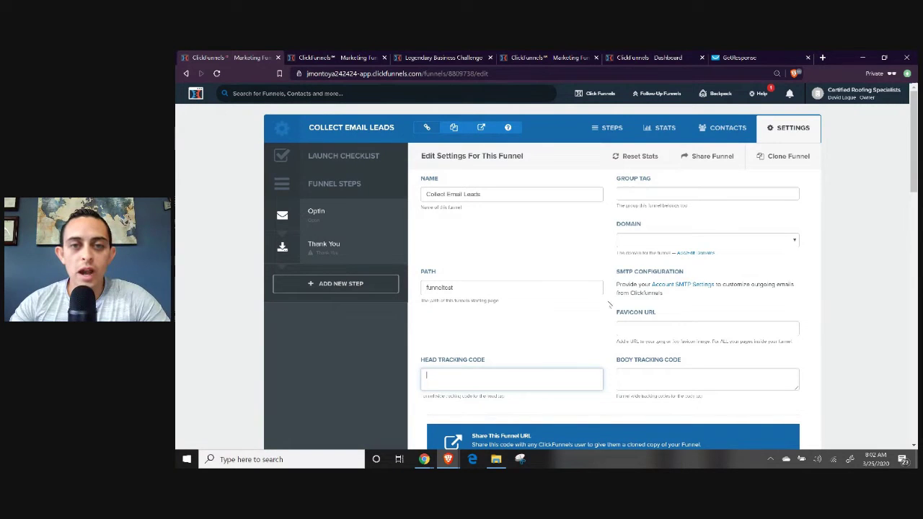
left_click(611, 128)
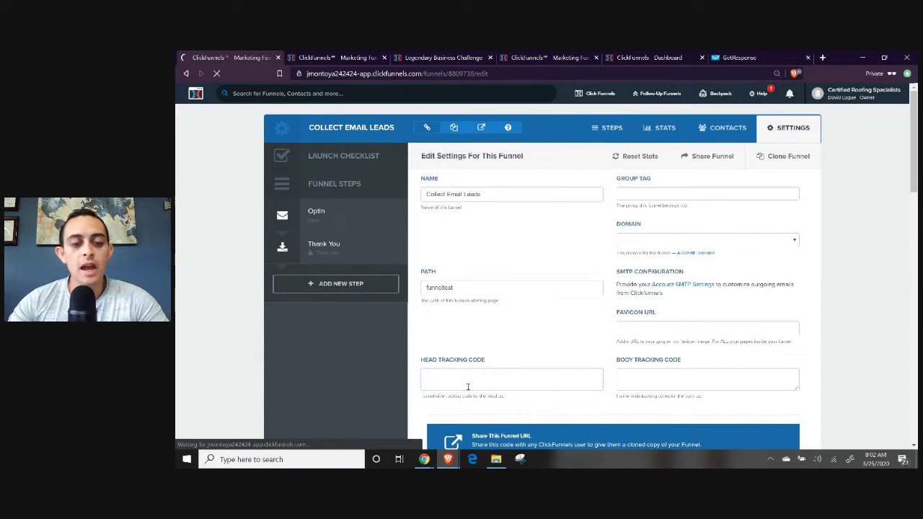
mouse_move(424, 460)
left_click(368, 415)
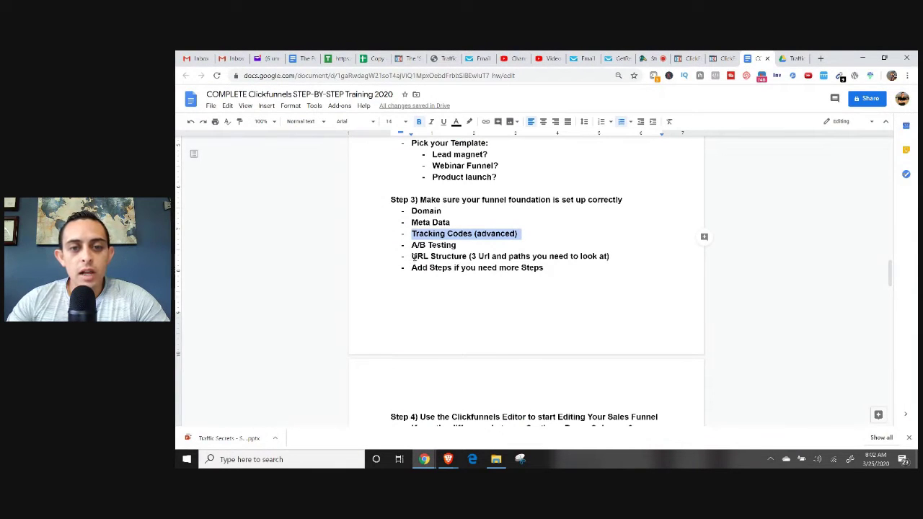
Highlight the URL Structure and A/B Testing checklist lines, then switch back to the ClickFunnels funnel.
left_click_drag(414, 258, 616, 255)
left_click_drag(464, 245, 411, 245)
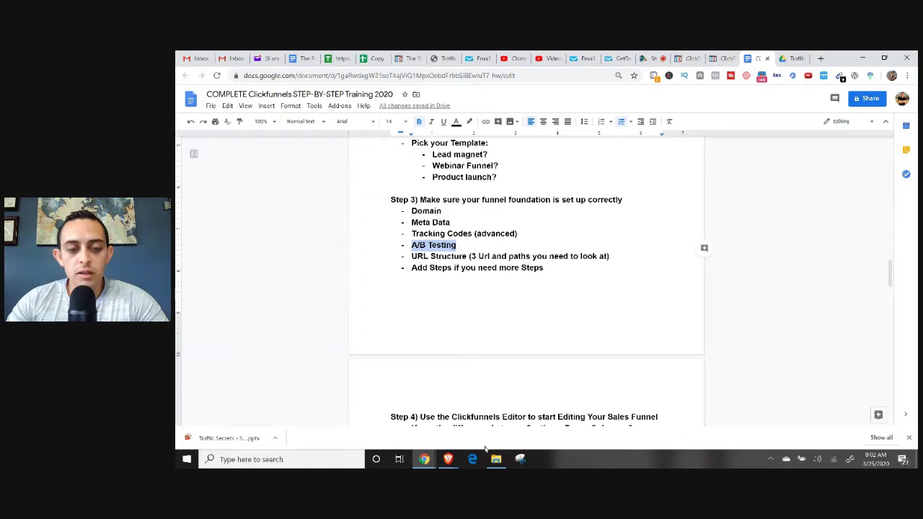
mouse_move(447, 459)
left_click(506, 423)
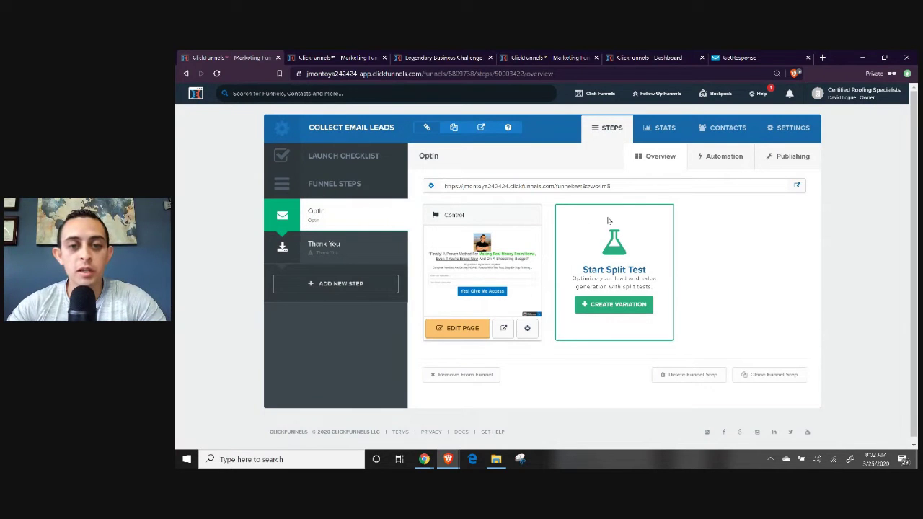
Duplicate the Optin page as a Variation, apply a 50%/50% traffic split, and edit it.
left_click(620, 307)
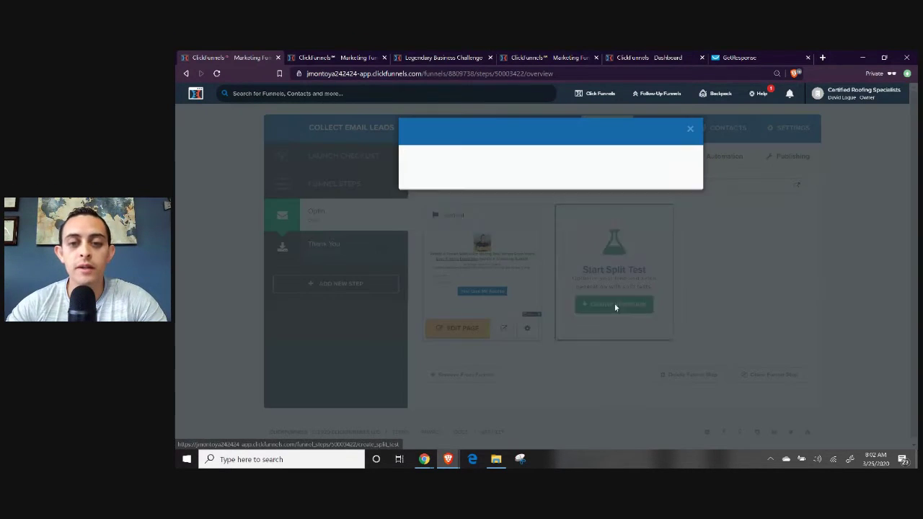
left_click(505, 183)
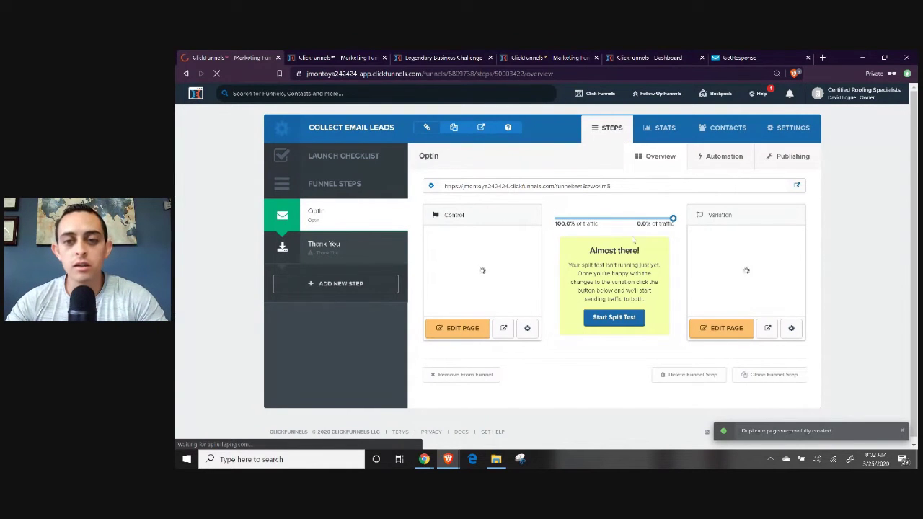
left_click_drag(673, 218, 613, 220)
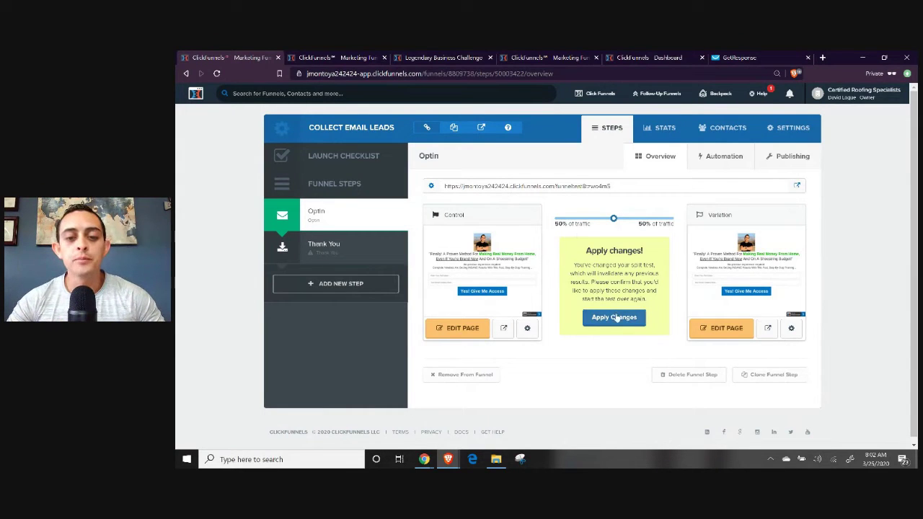
left_click(614, 317)
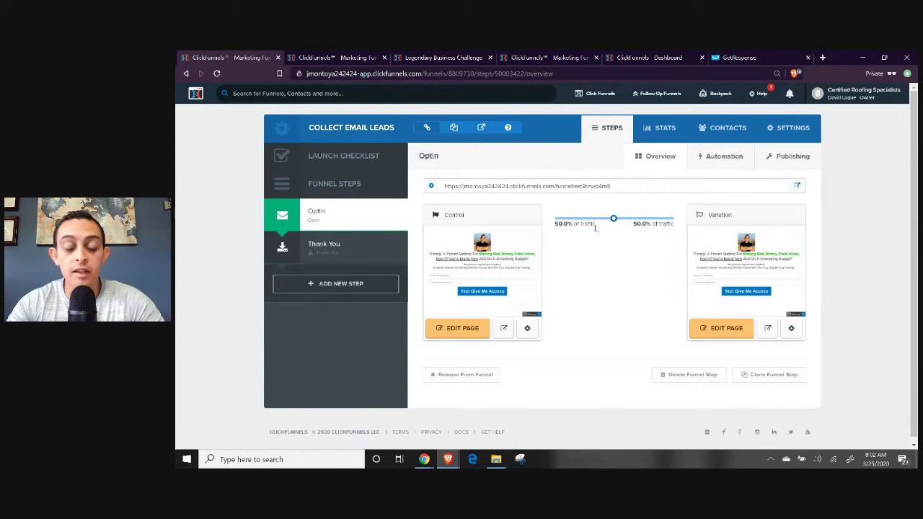
left_click(715, 331)
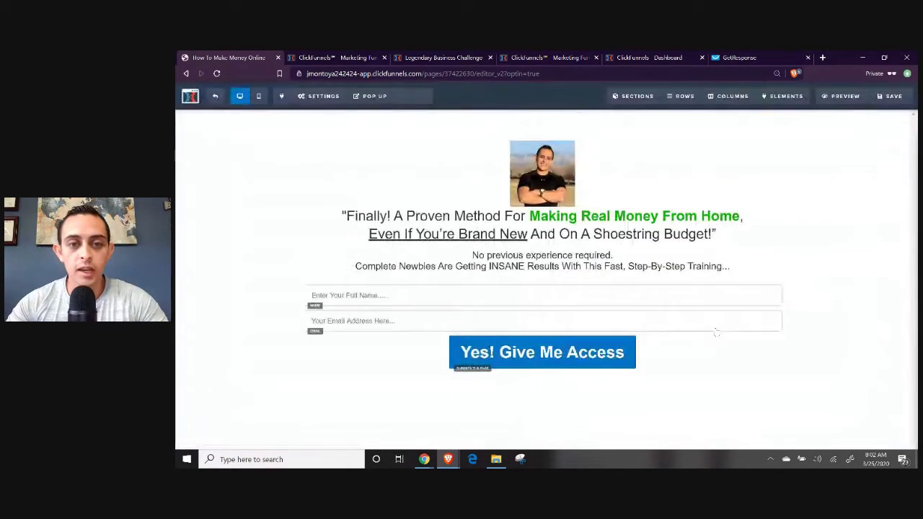
Change the Variation's 'Yes! Give Me Access' button background to red and exit the editor.
left_click(590, 352)
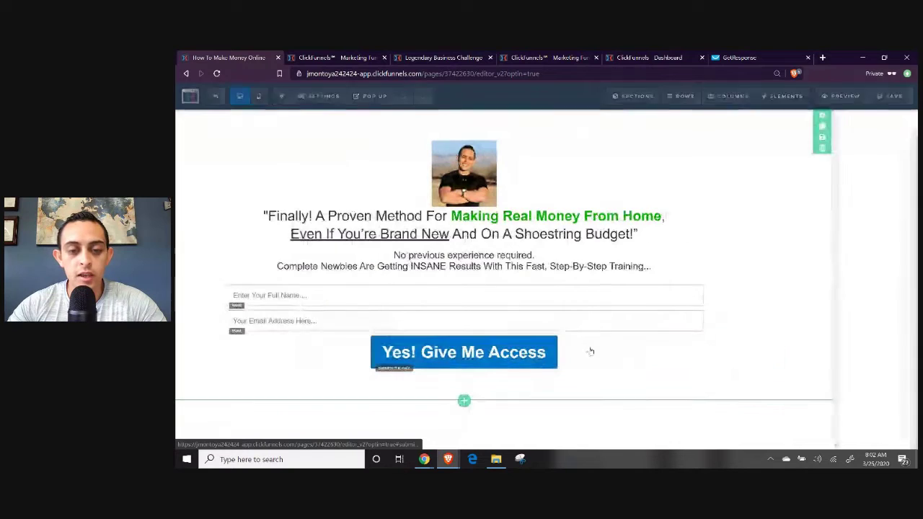
scroll(851, 339, "down", 1)
left_click(860, 410)
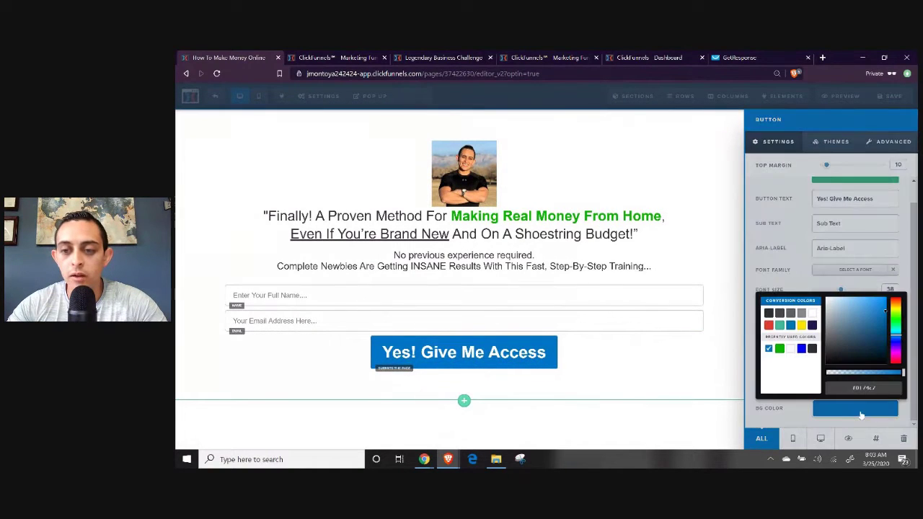
left_click(769, 325)
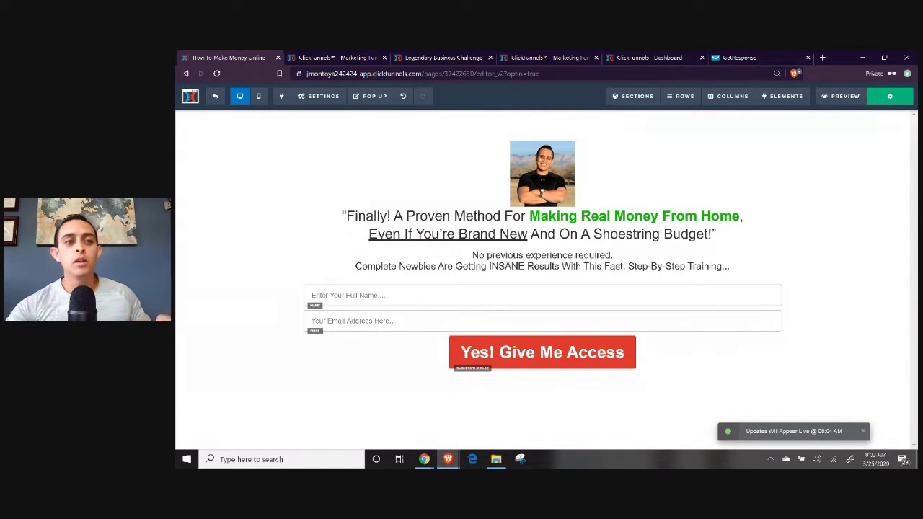
left_click(218, 98)
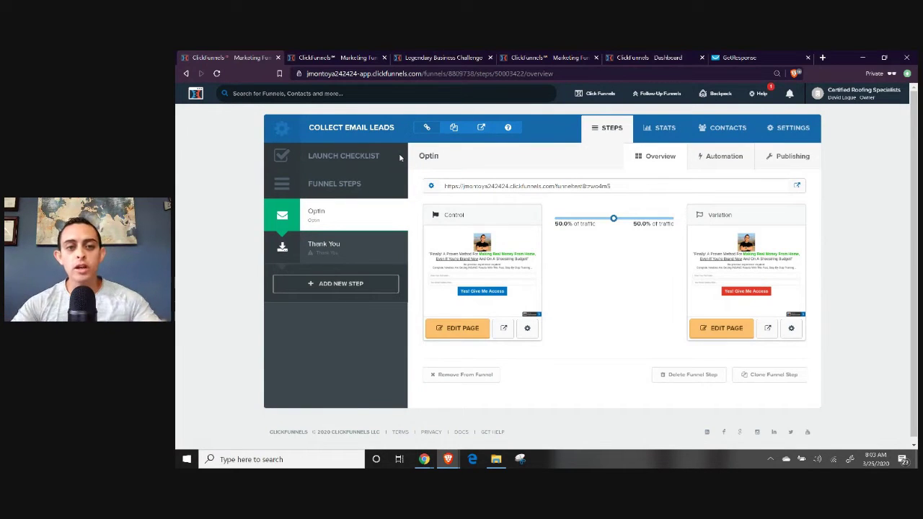
mouse_move(781, 257)
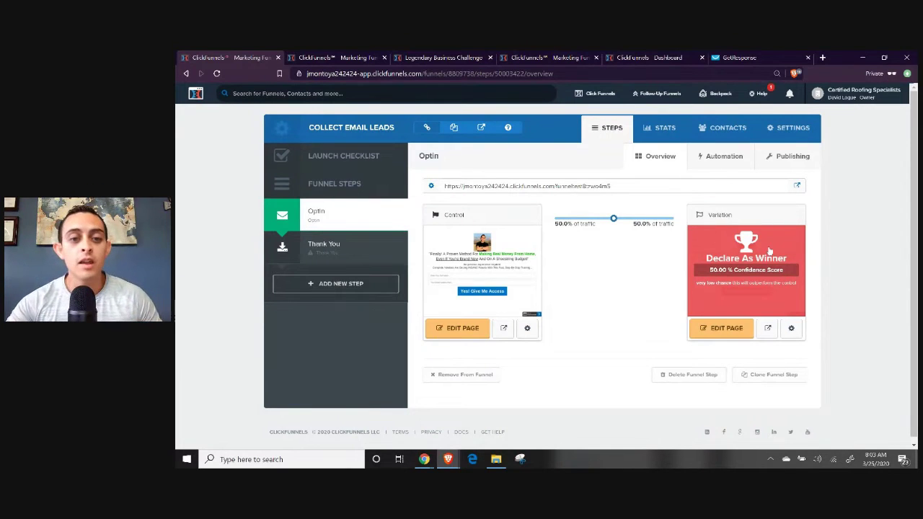
mouse_move(519, 280)
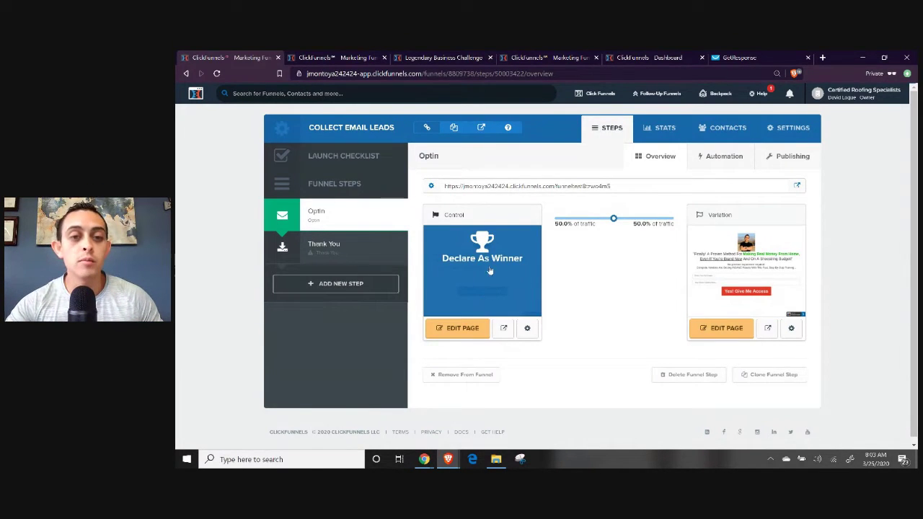
mouse_move(766, 243)
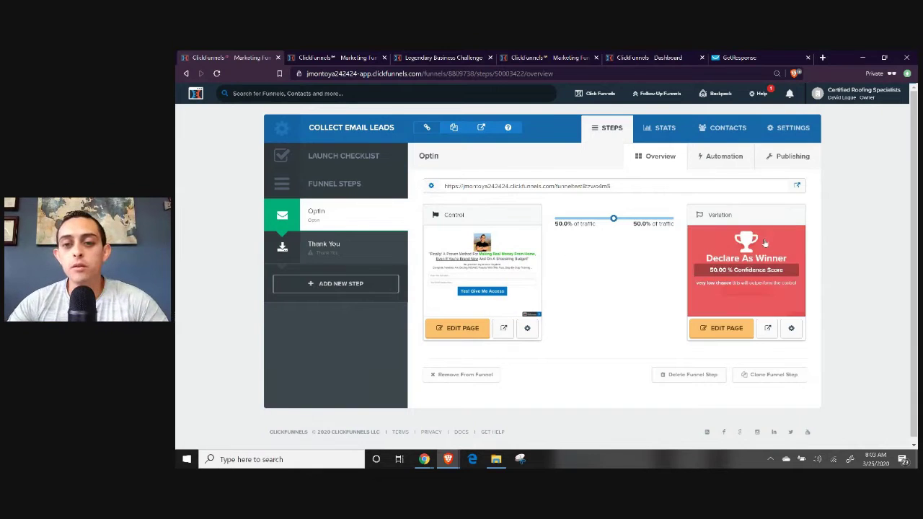
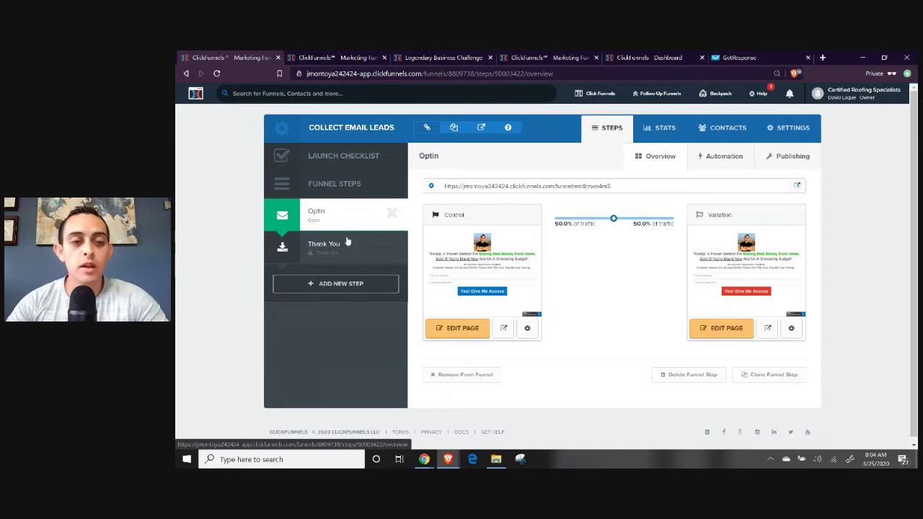
Create a funnel step named 'Sales Pages' with the URL path 'SalesPage'.
left_click(347, 290)
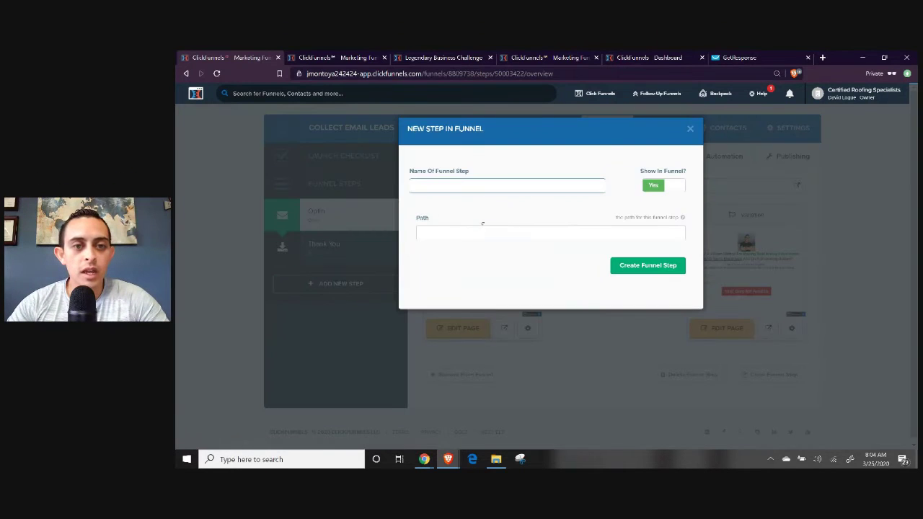
left_click(492, 185)
type("Sales")
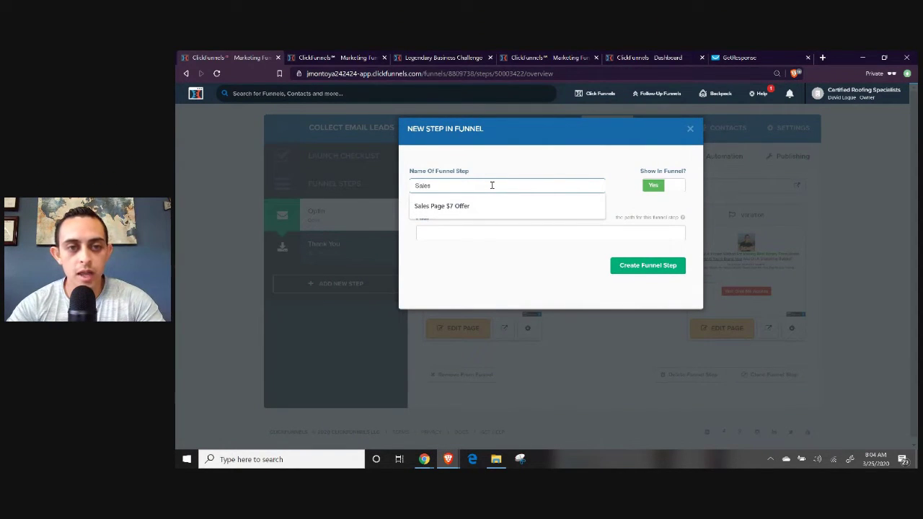
type(" Pages")
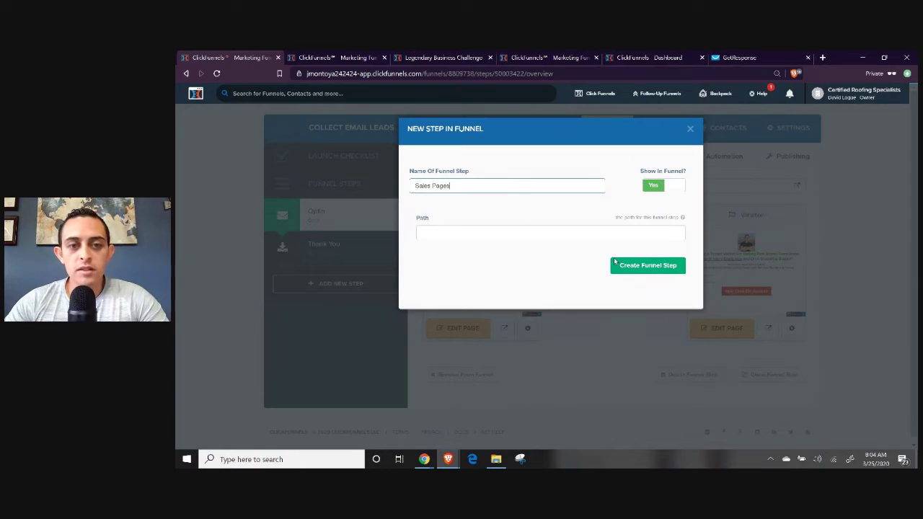
left_click(514, 233)
type("SalesPage")
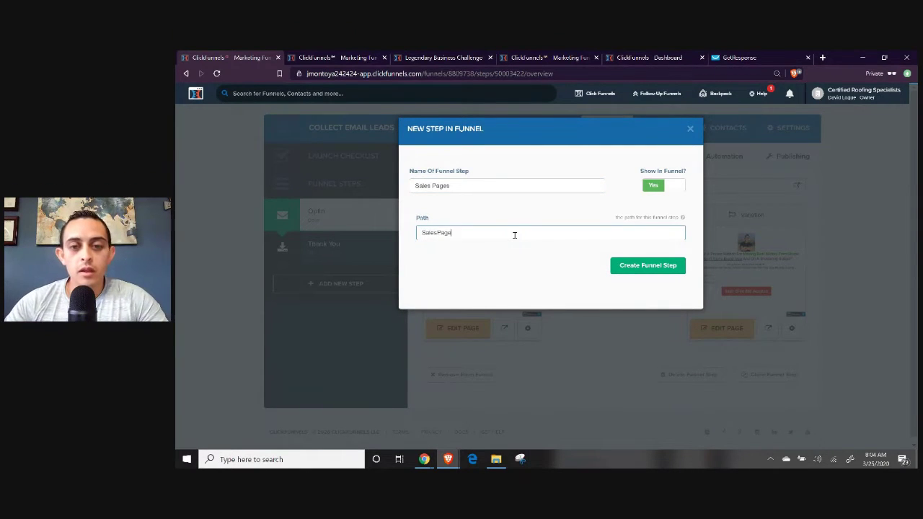
left_click(657, 271)
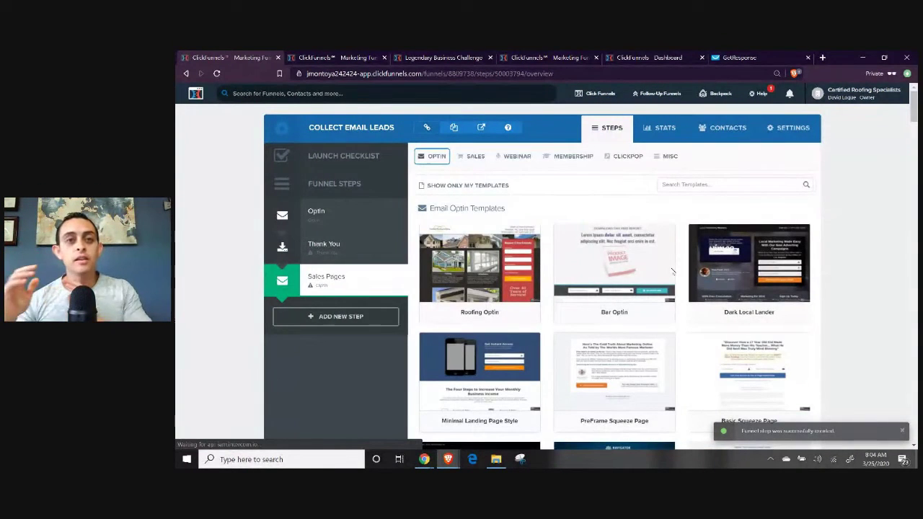
Move Sales Pages ahead of Thank You and show the Sales order-form templates.
left_click_drag(309, 276, 318, 245)
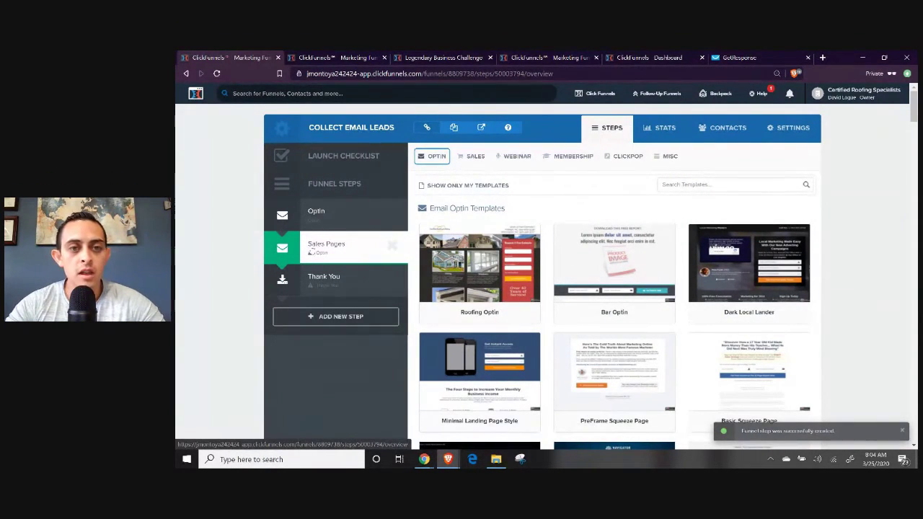
left_click(437, 156)
left_click(465, 156)
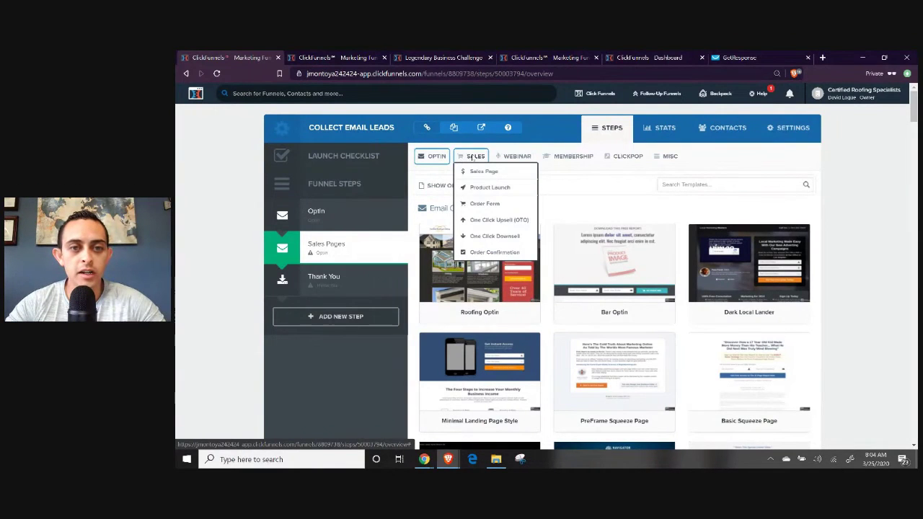
left_click(490, 204)
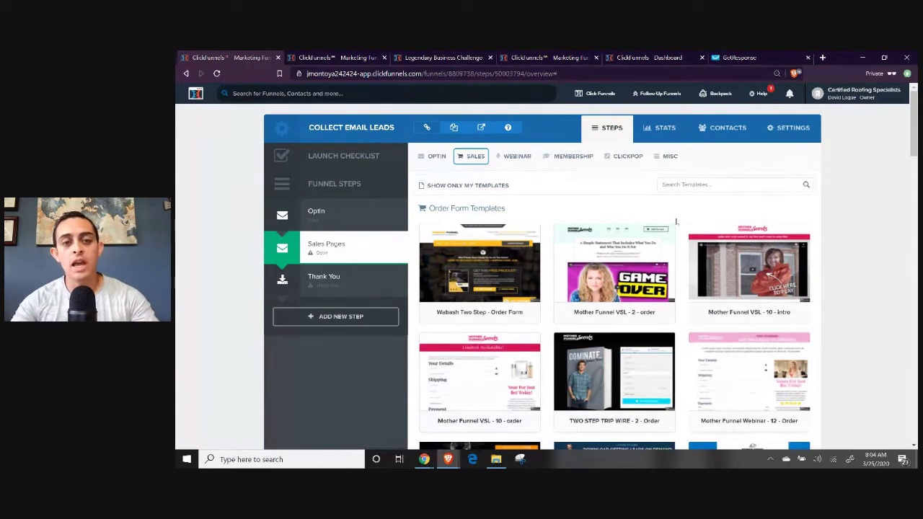
Build the Sales Pages step from the Mother Funnel PLF FUNNEL - 6 template.
scroll(613, 274, "down", 1)
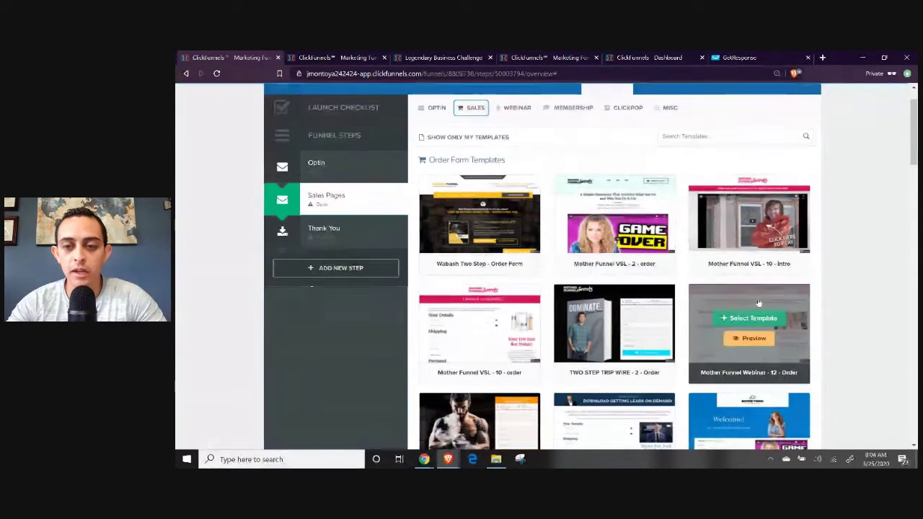
scroll(678, 263, "down", 2)
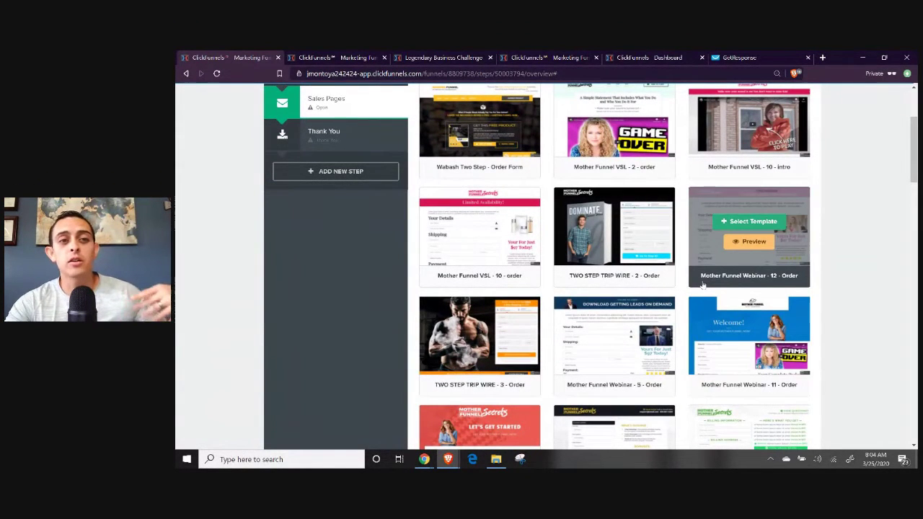
scroll(701, 289, "up", 2)
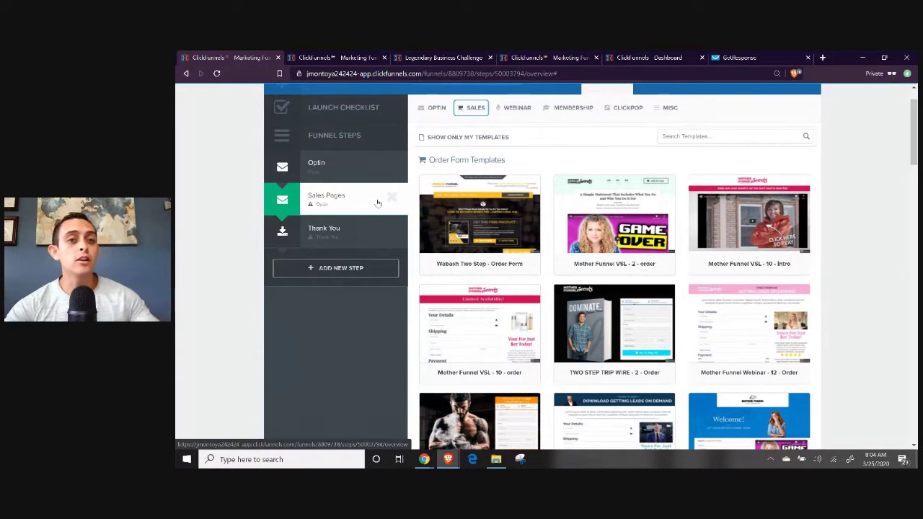
scroll(413, 193, "up", 1)
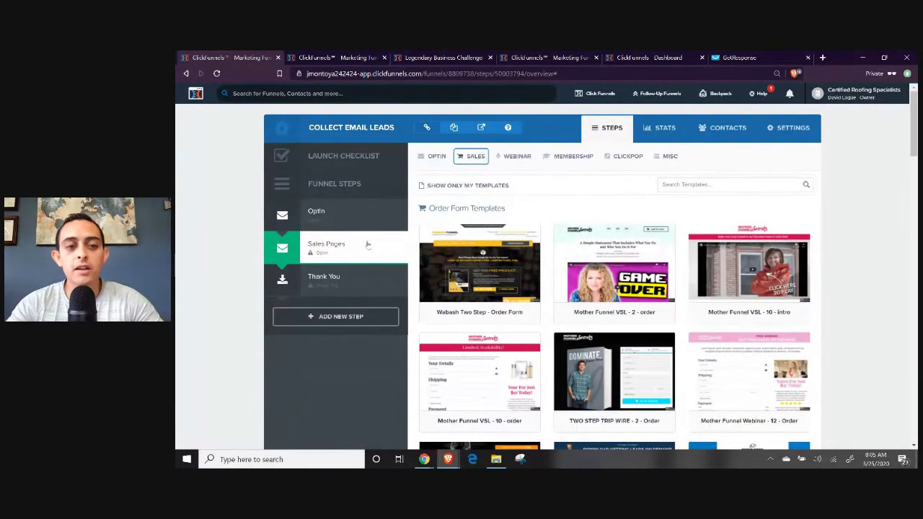
scroll(615, 216, "down", 4)
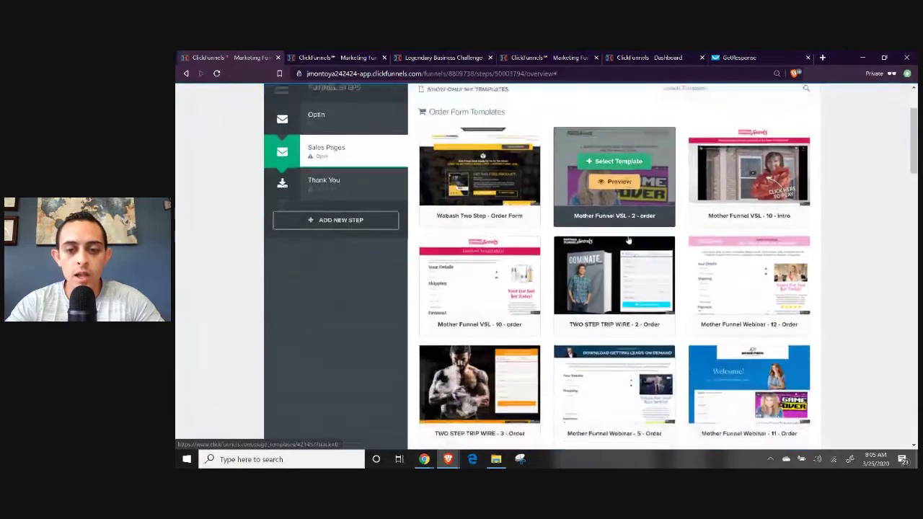
scroll(750, 241, "down", 1)
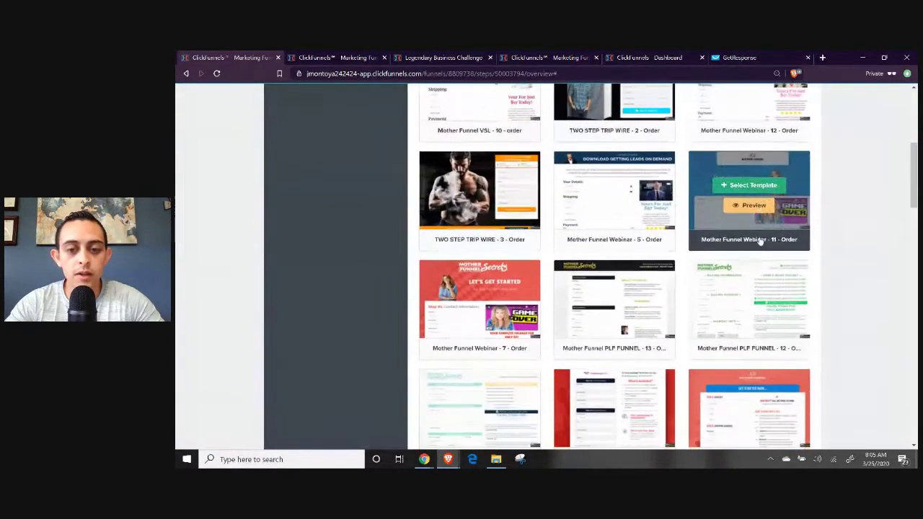
scroll(715, 244, "down", 1)
scroll(750, 245, "down", 5)
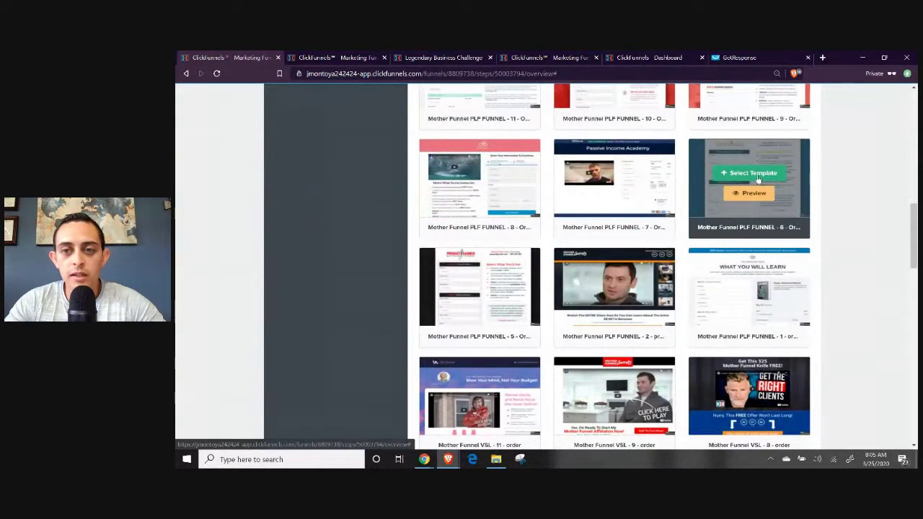
left_click(750, 172)
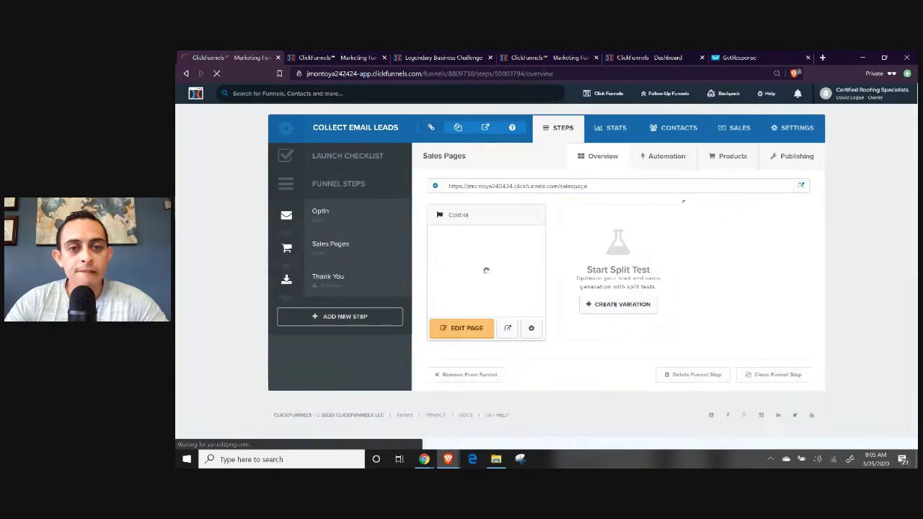
left_click(462, 335)
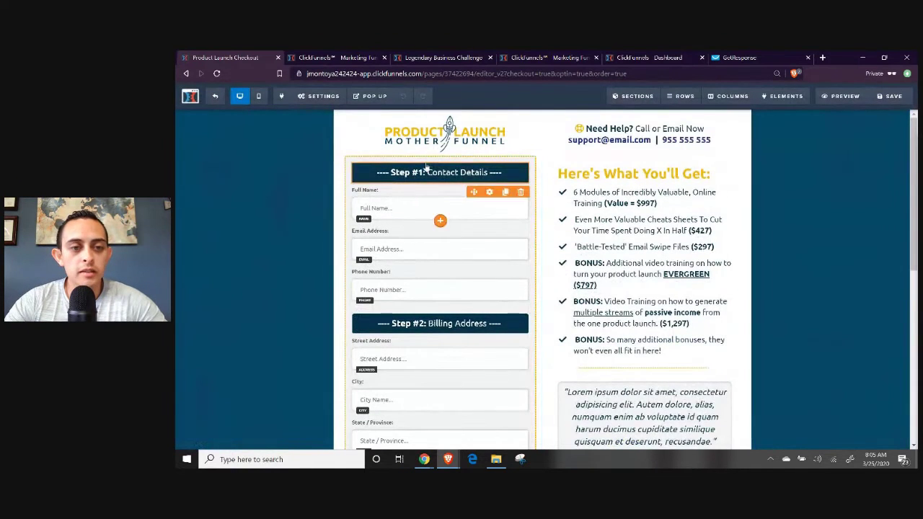
scroll(470, 240, "down", 5)
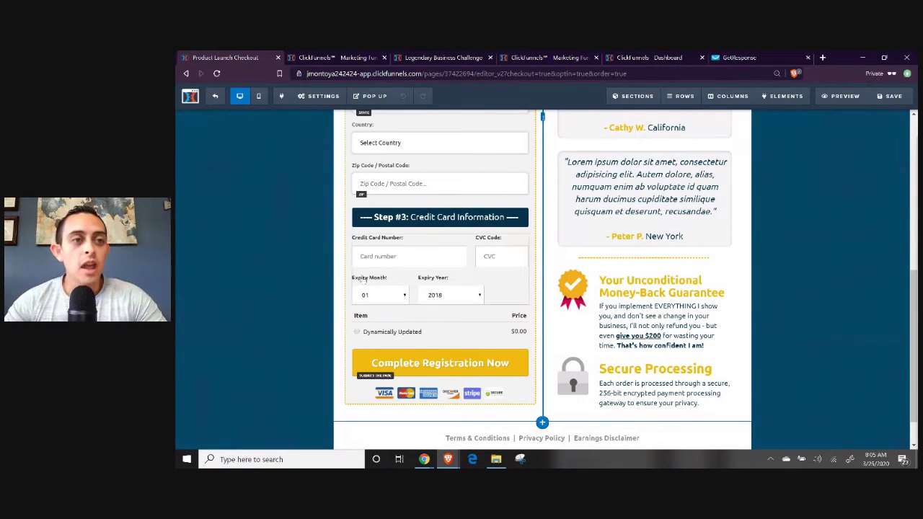
left_click(210, 96)
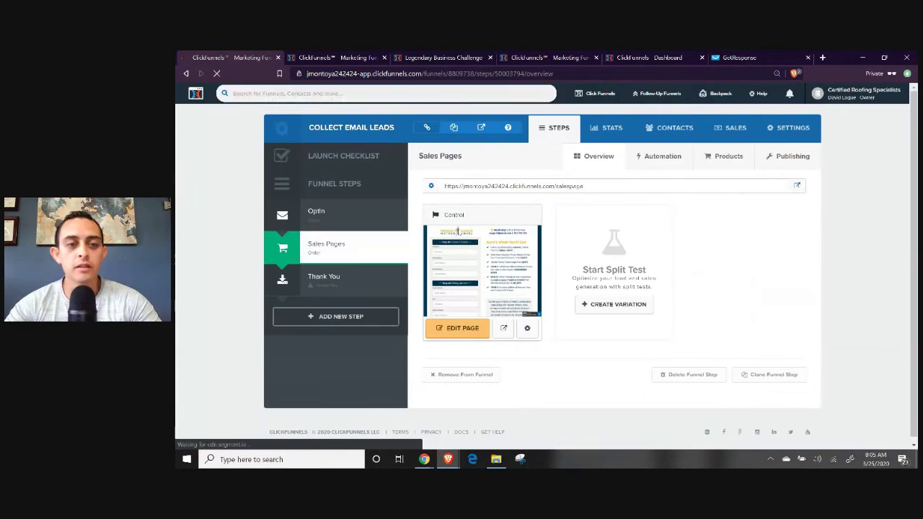
Remove the Sales Pages step and confirm, leaving only Optin and Thank You.
mouse_move(393, 249)
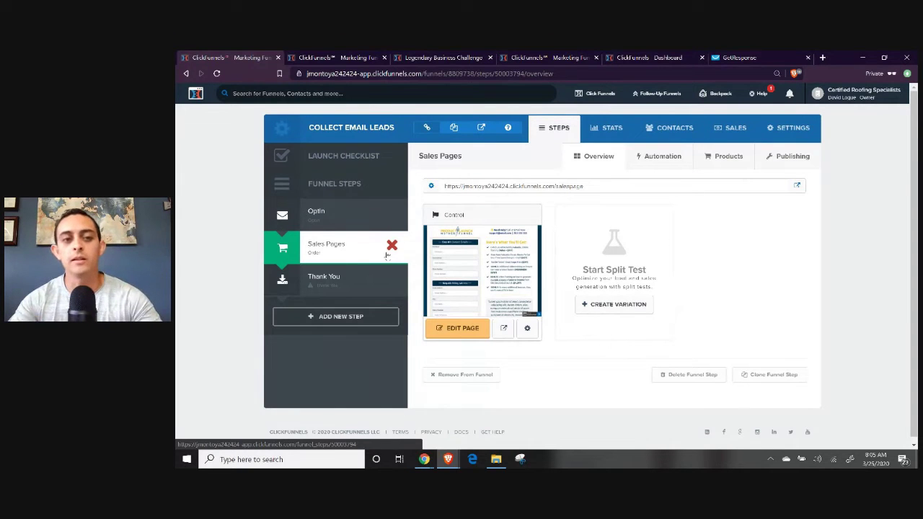
left_click(391, 246)
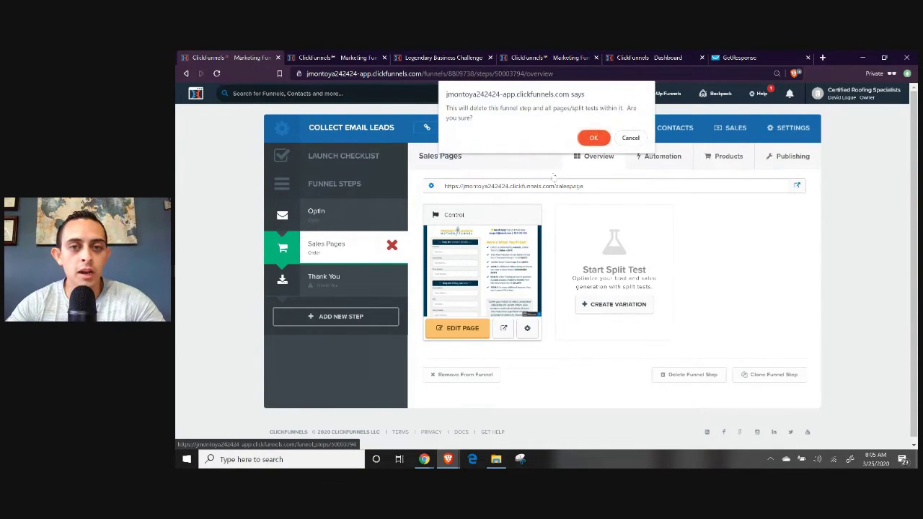
left_click(601, 136)
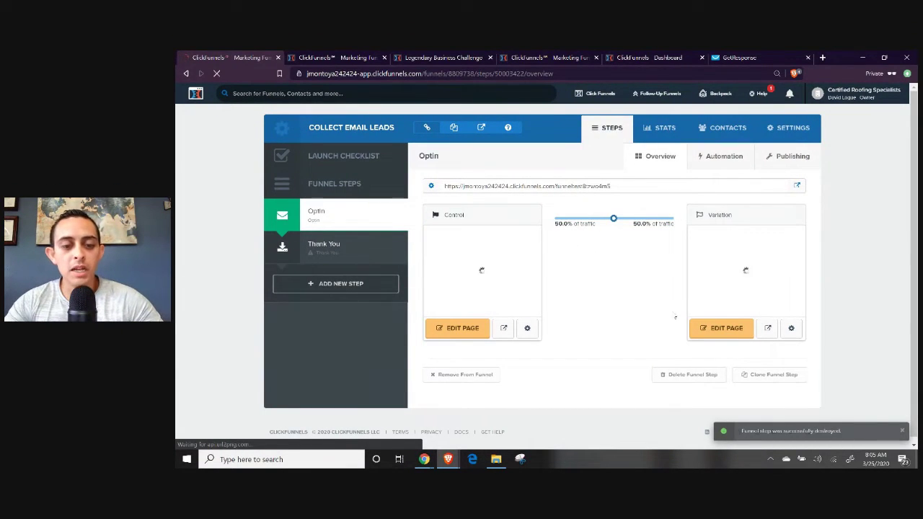
In the Google Docs outline, highlight the Step 3 list from Domain to Add Steps.
mouse_move(424, 460)
left_click(367, 411)
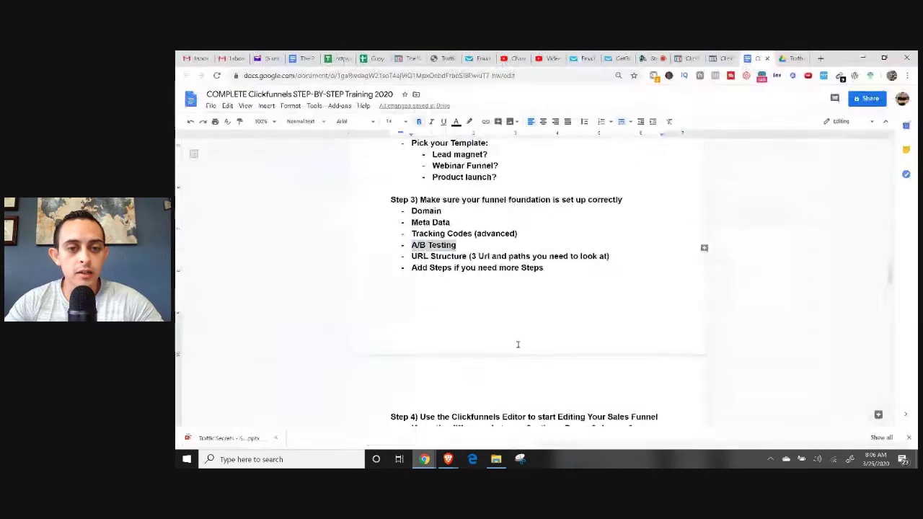
left_click_drag(556, 268, 397, 213)
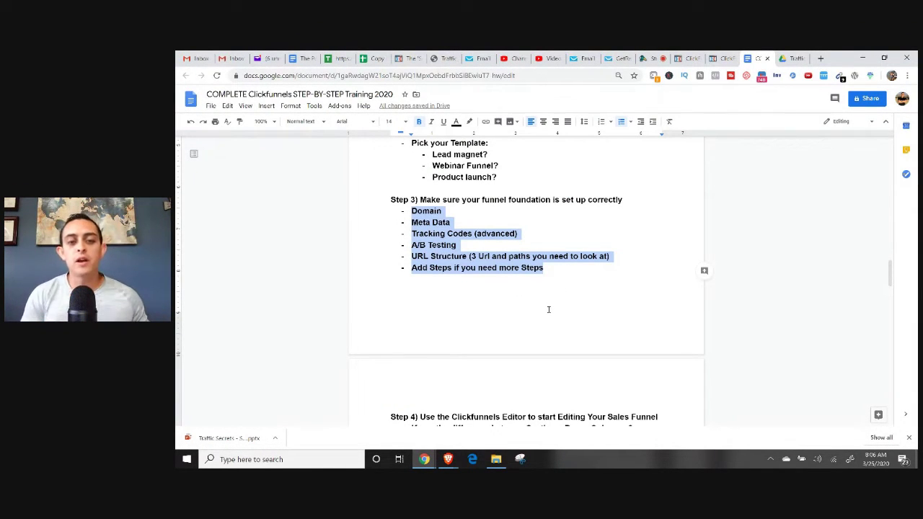
scroll(545, 297, "down", 2)
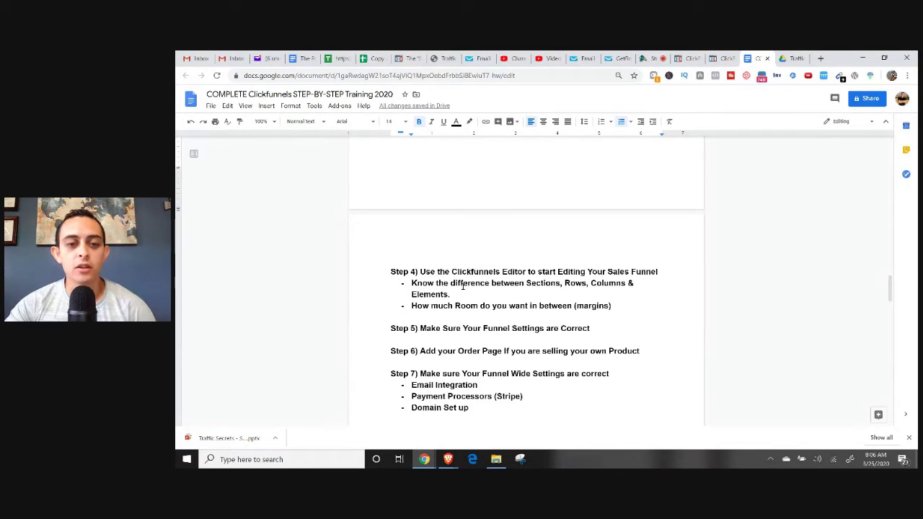
Highlight the Step 4 bullets on sections, rows, columns, elements and margins.
left_click_drag(468, 284, 427, 284)
left_click_drag(526, 284, 589, 284)
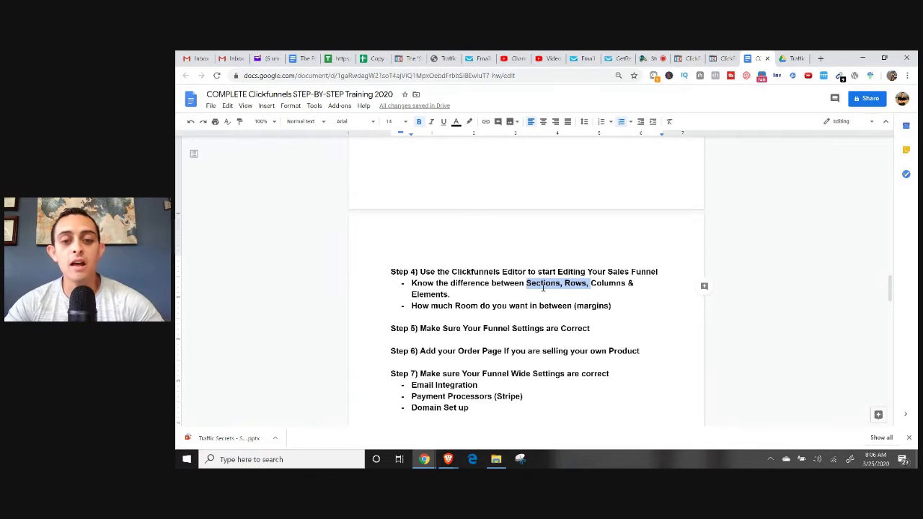
left_click_drag(411, 306, 610, 306)
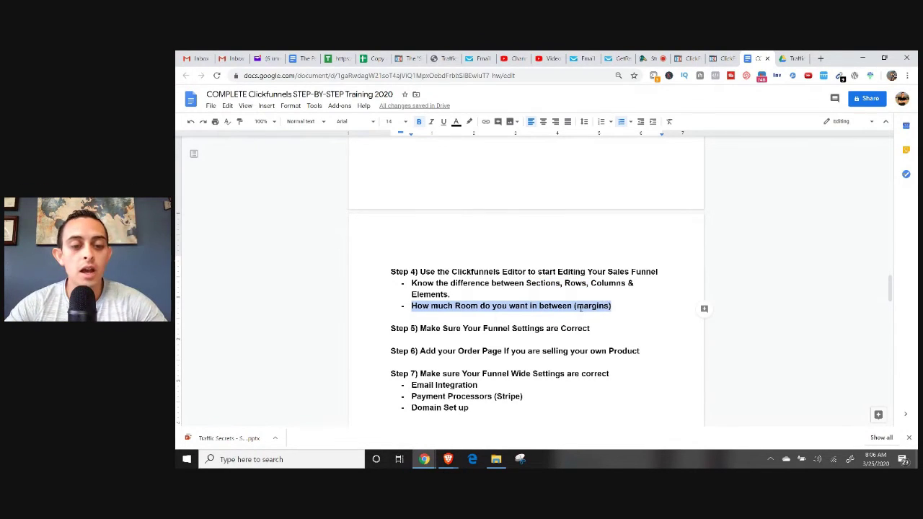
Bring the ClickFunnels browser window back to the front.
left_click(425, 459)
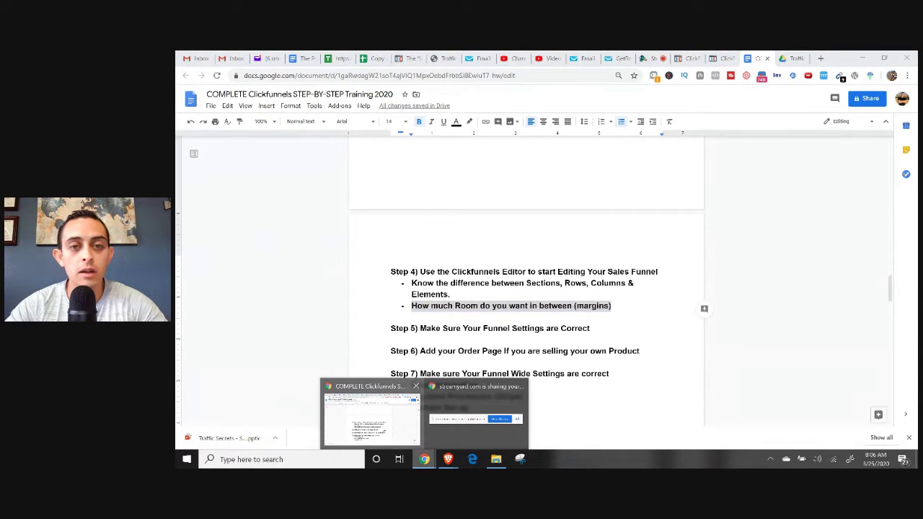
mouse_move(447, 459)
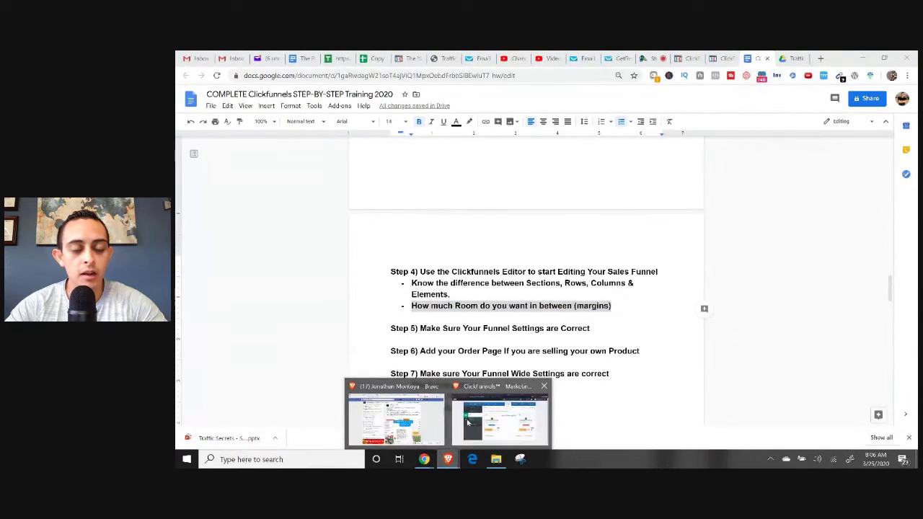
left_click(476, 420)
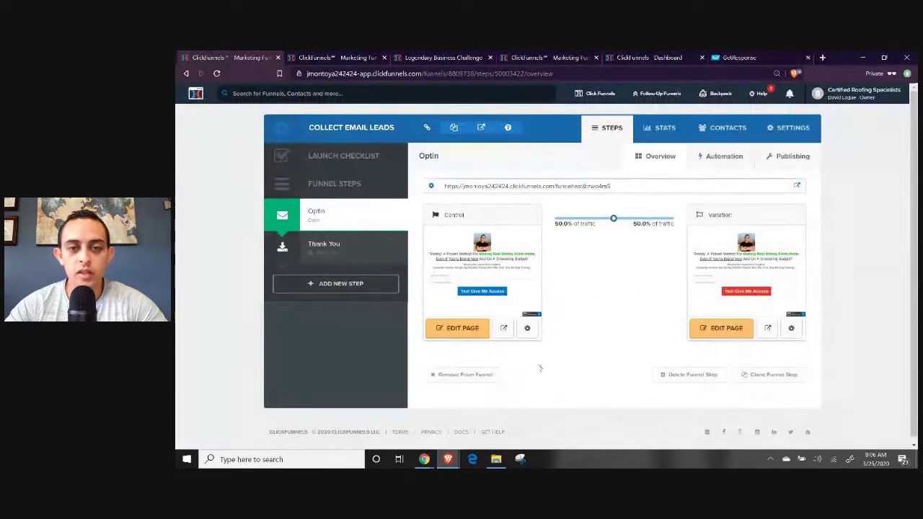
On the Control optin page, set the sub-headline's top margin to 0.
left_click(473, 334)
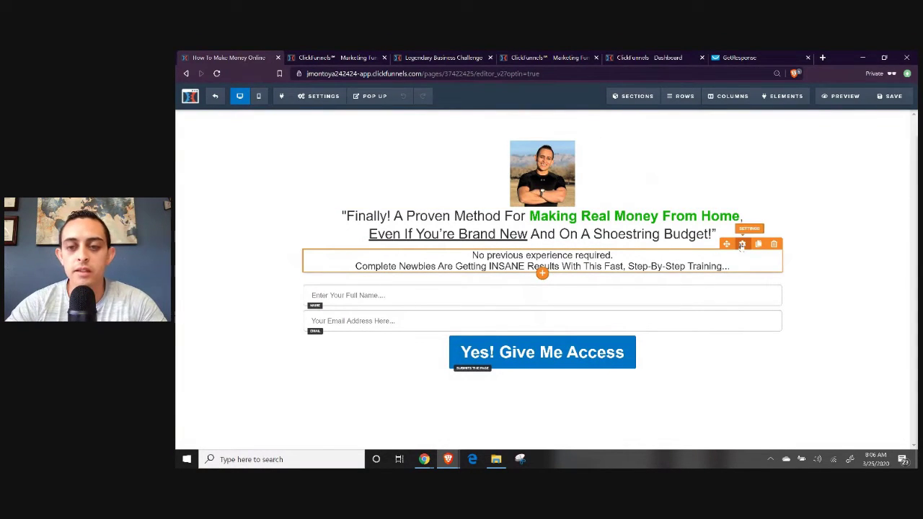
left_click(741, 245)
mouse_move(830, 165)
left_mouse_down()
mouse_move(865, 165)
mouse_move(800, 167)
mouse_move(856, 165)
mouse_move(812, 168)
left_mouse_up()
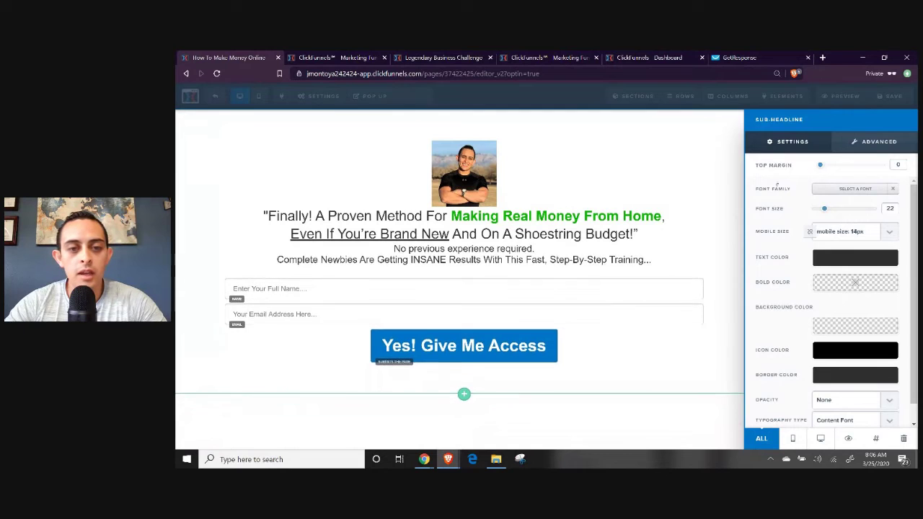
left_click(649, 173)
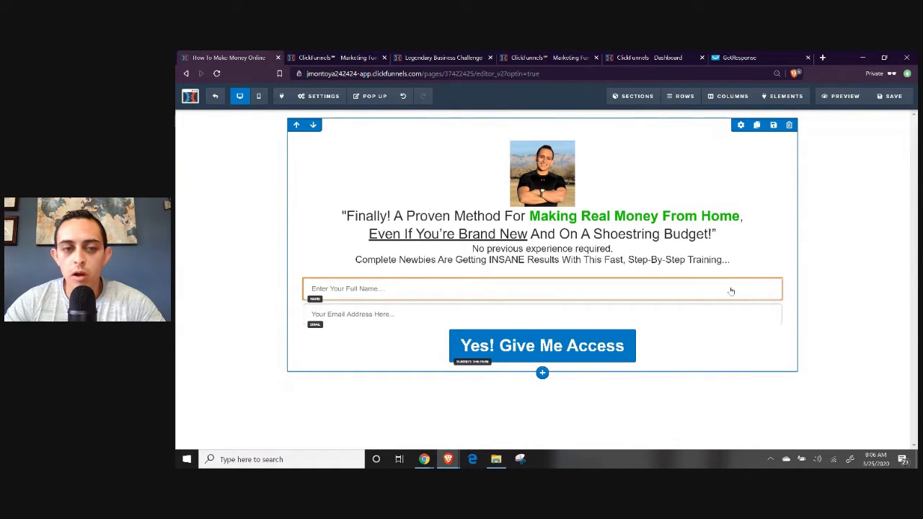
Review the Full Name input field's theme and advanced style options.
left_click(640, 295)
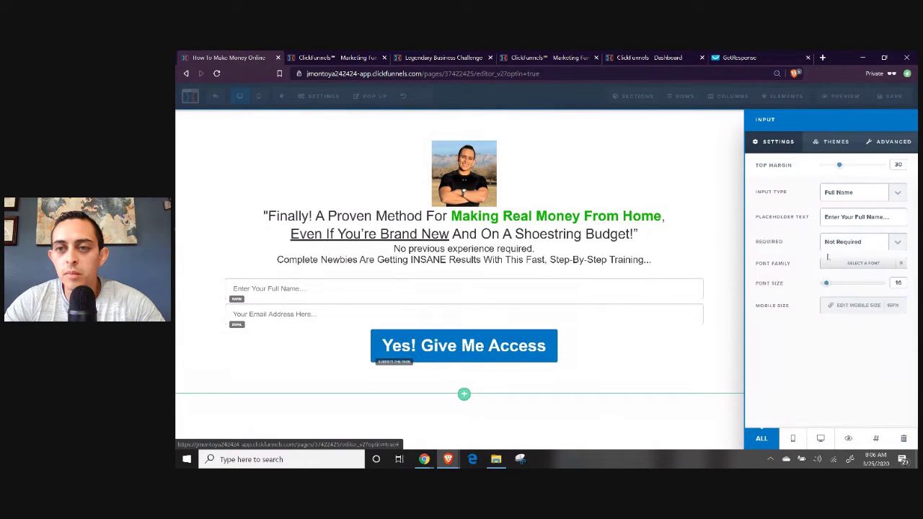
left_click(836, 142)
left_click(891, 142)
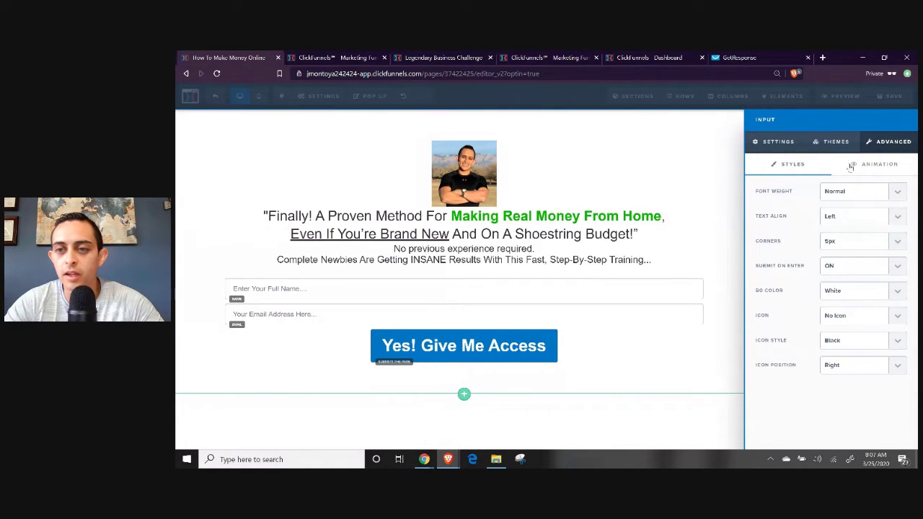
left_click(630, 269)
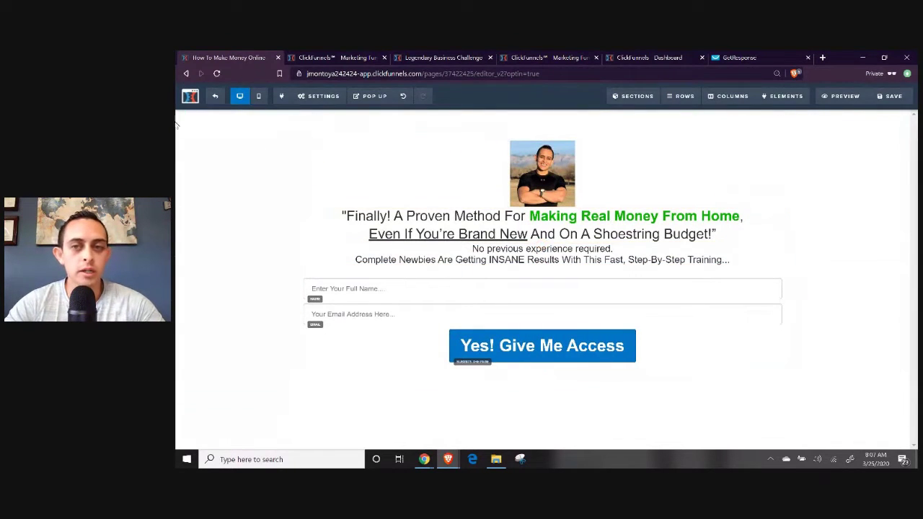
Save the optin page, exit the editor, and bring up the Google Docs step list.
left_click(891, 98)
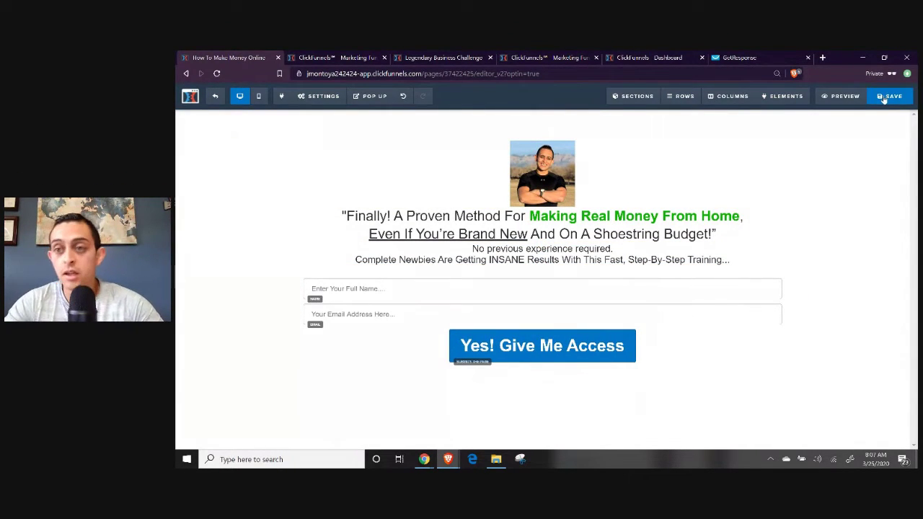
left_click(215, 96)
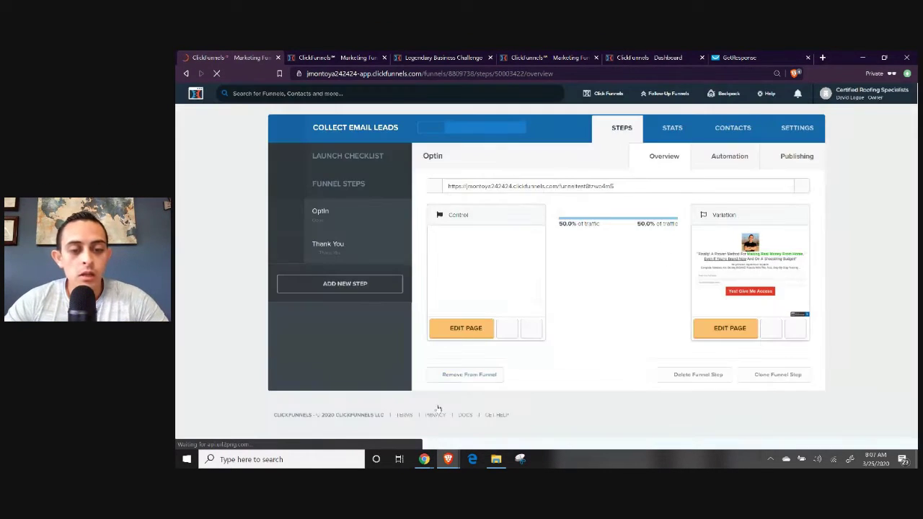
mouse_move(425, 459)
left_click(372, 415)
Highlight the Step 5 funnel settings line in the Google Doc.
scroll(481, 298, "down", 1)
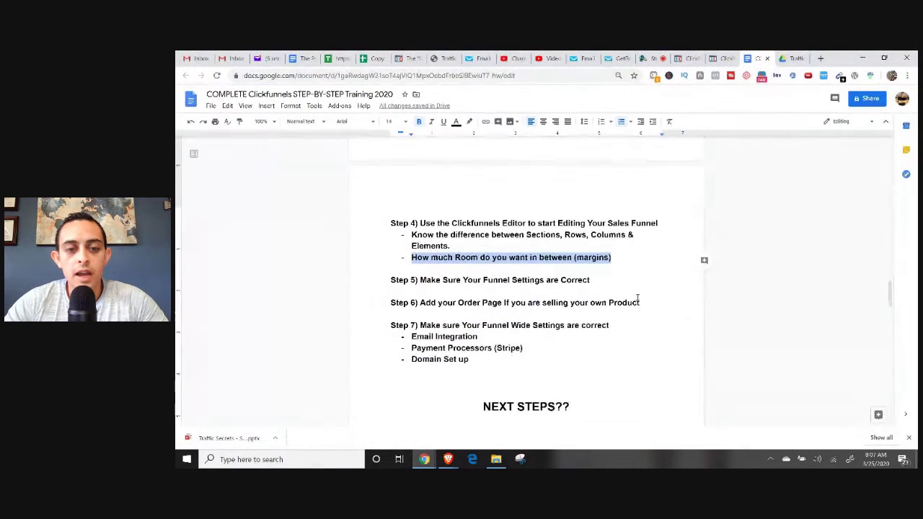
left_click_drag(420, 280, 594, 280)
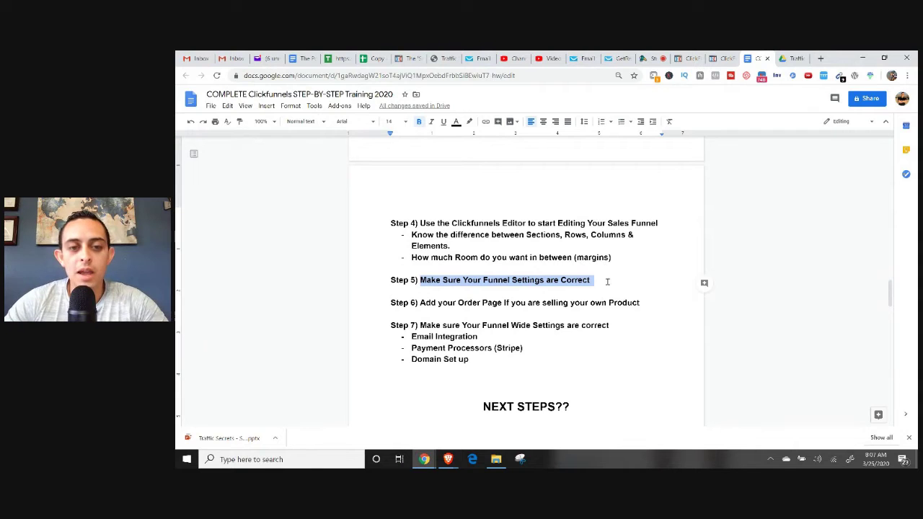
scroll(608, 289, "up", 3)
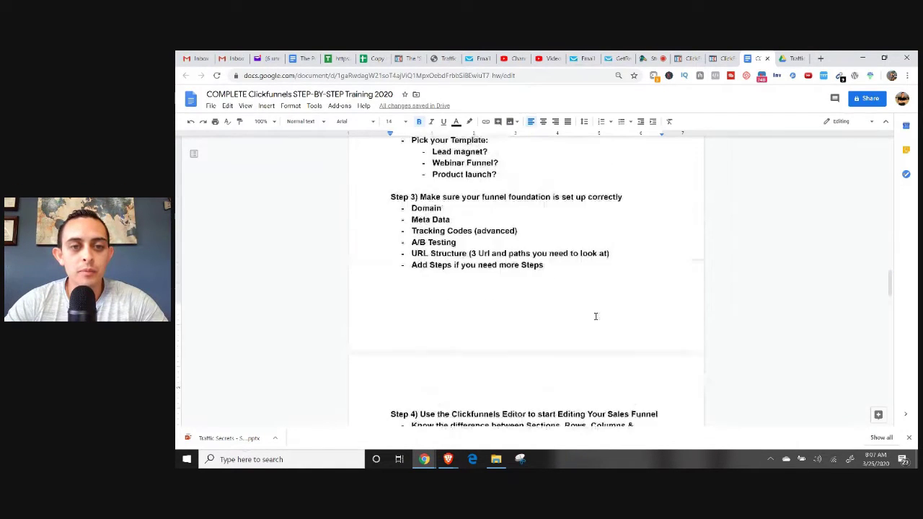
scroll(596, 316, "up", 1)
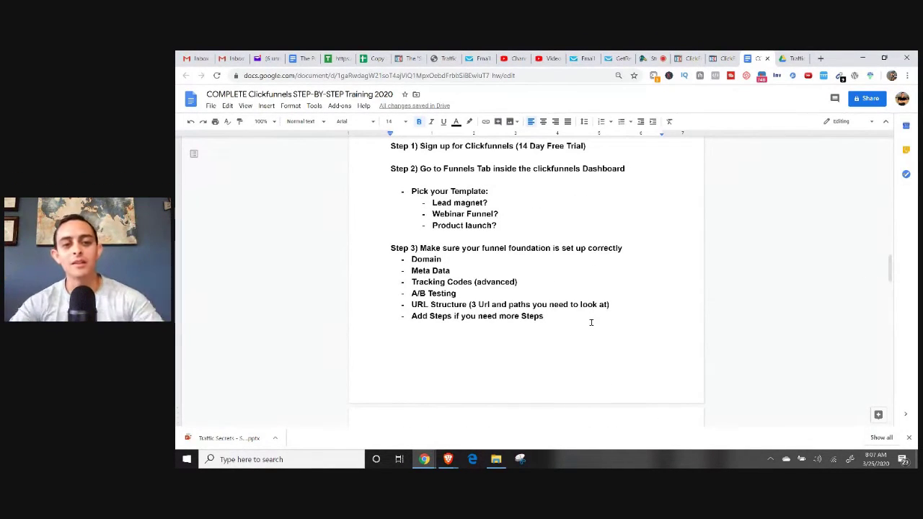
scroll(592, 321, "down", 3)
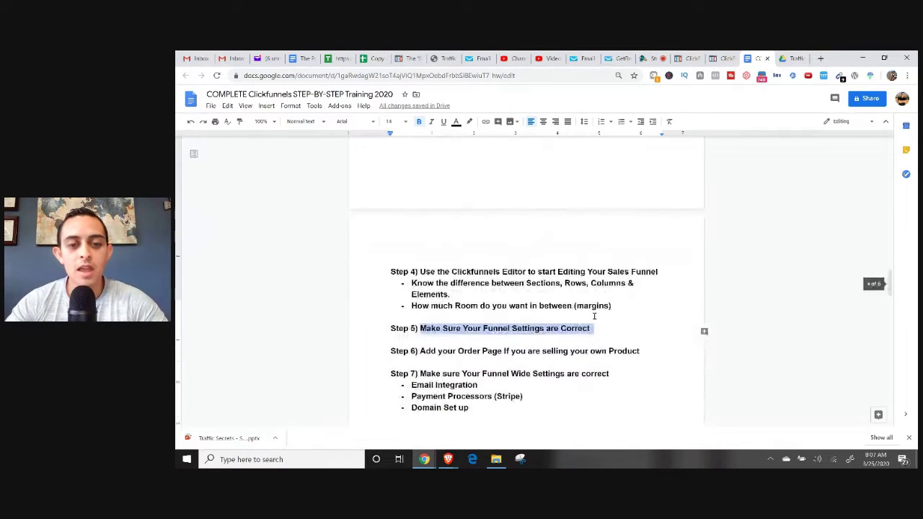
scroll(593, 310, "down", 1)
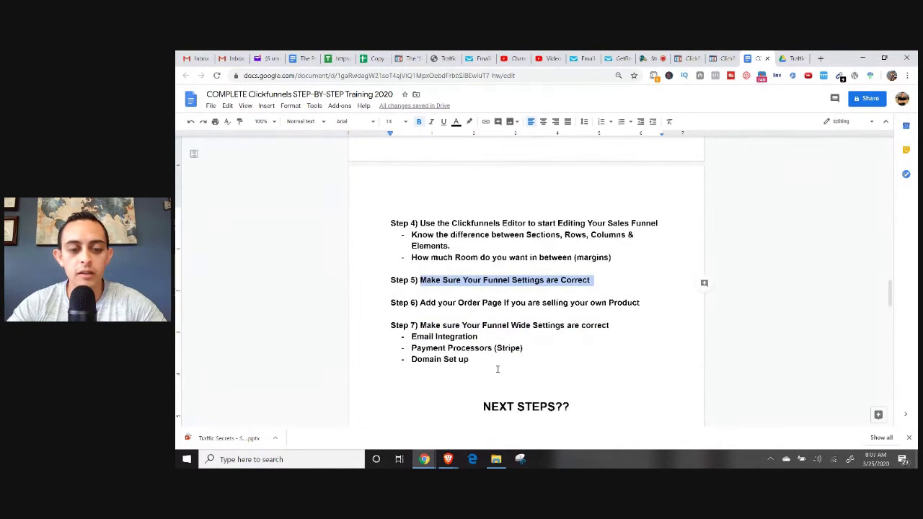
Return to ClickFunnels and open the Collect Email Leads funnel's settings.
mouse_move(445, 460)
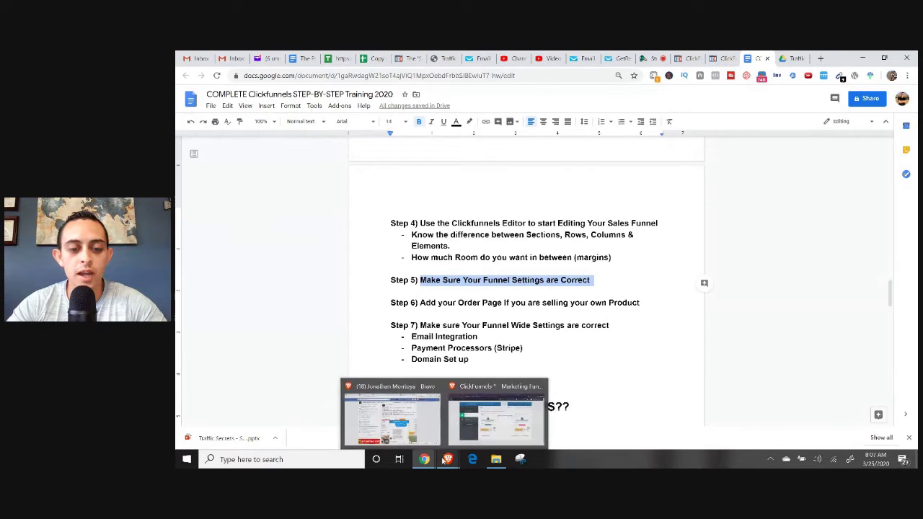
left_click(496, 417)
left_click(782, 127)
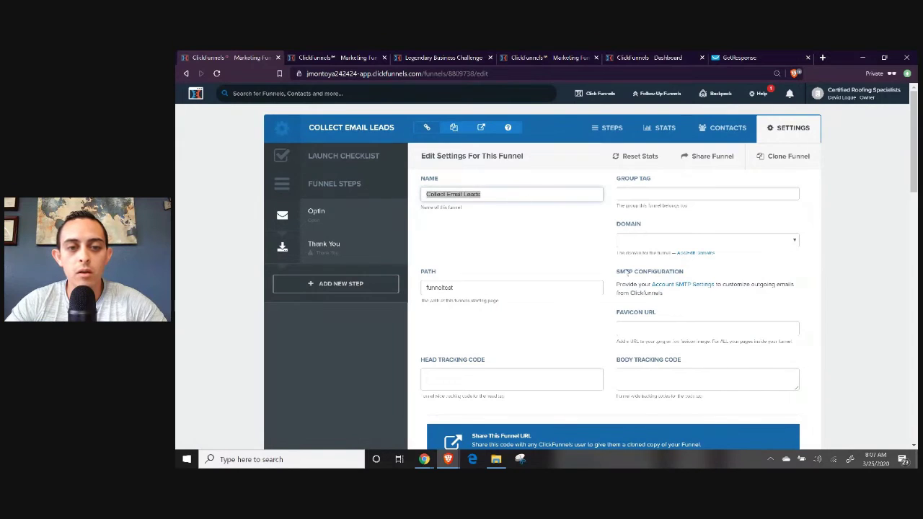
Look over the funnel settings fields and copy the Share This Funnel URL.
double_click(512, 285)
scroll(649, 281, "down", 1)
left_click(651, 280)
scroll(652, 279, "down", 2)
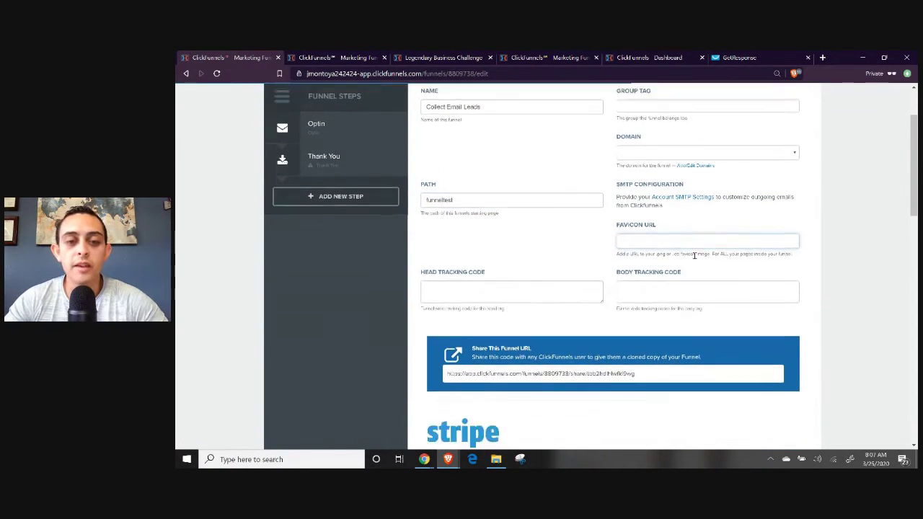
left_click(494, 234)
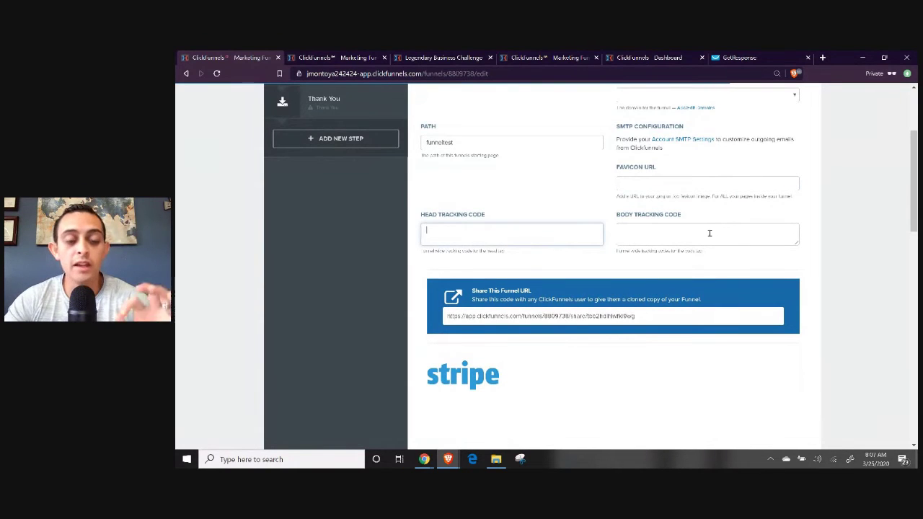
scroll(703, 234, "down", 2)
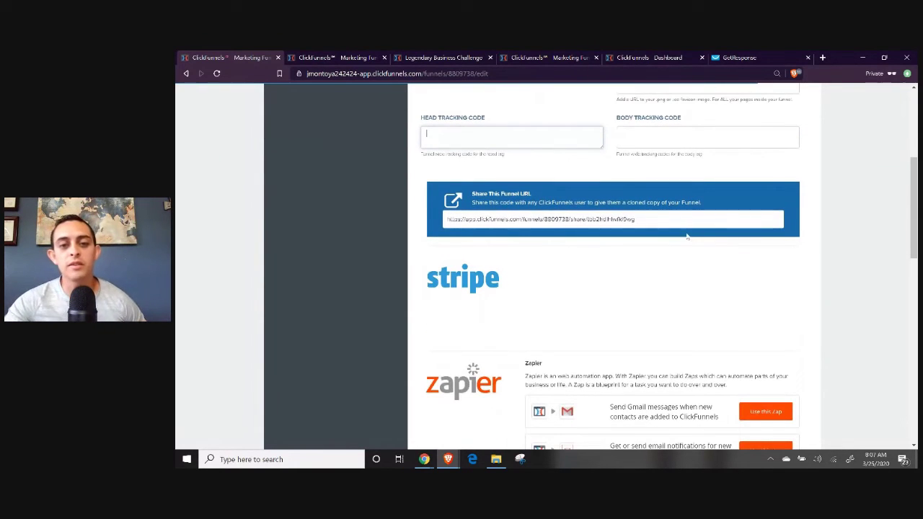
left_click(473, 219)
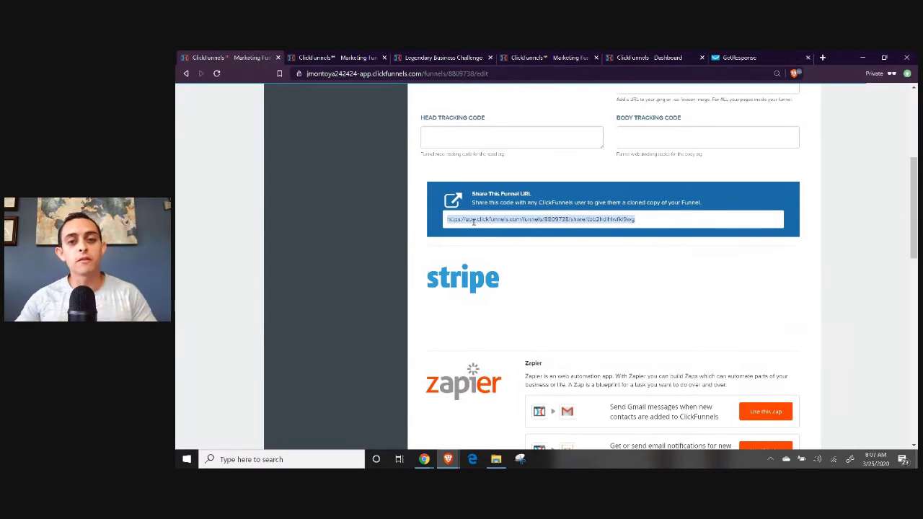
right_click(582, 219)
left_click(601, 227)
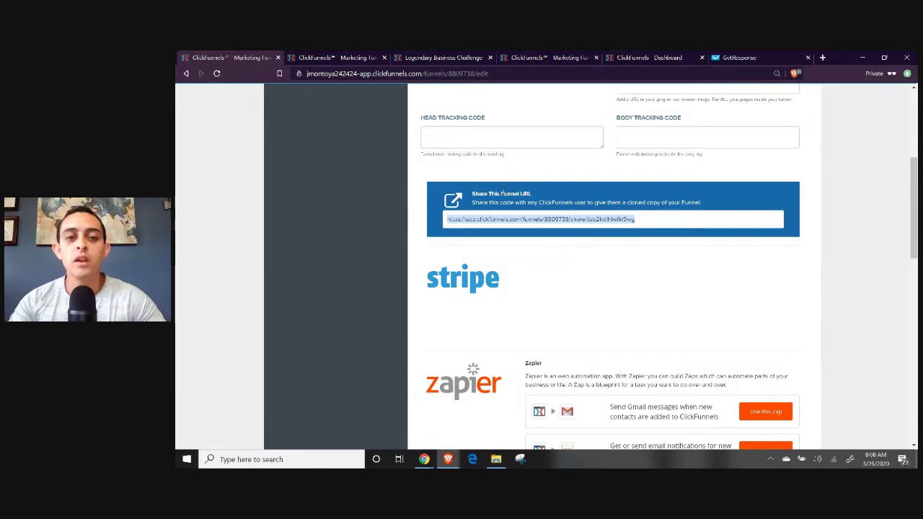
Save and update the funnel settings, then return to Google Docs.
scroll(578, 175, "down", 5)
scroll(578, 174, "up", 4)
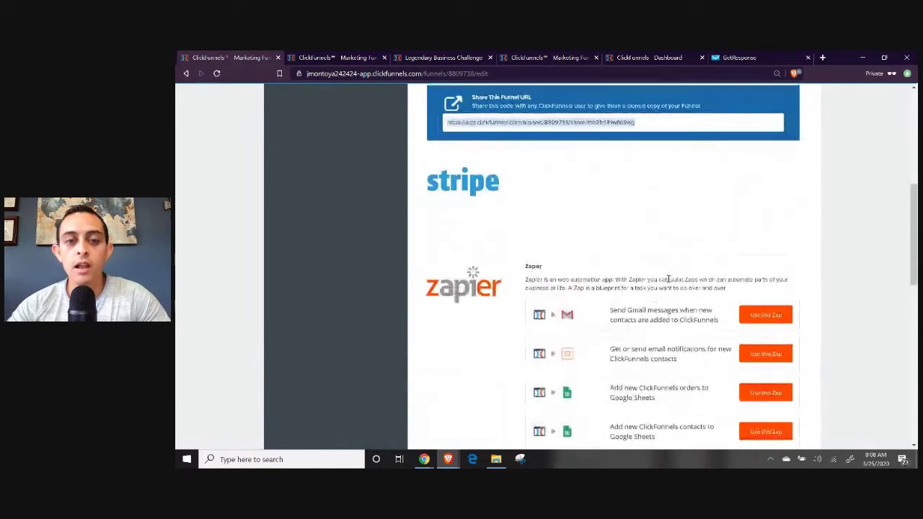
scroll(539, 257, "up", 1)
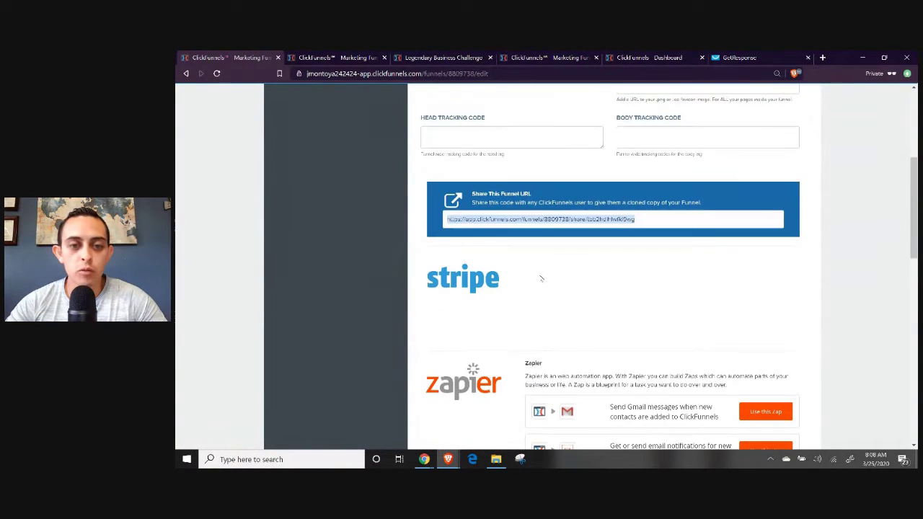
left_click_drag(433, 274, 548, 289)
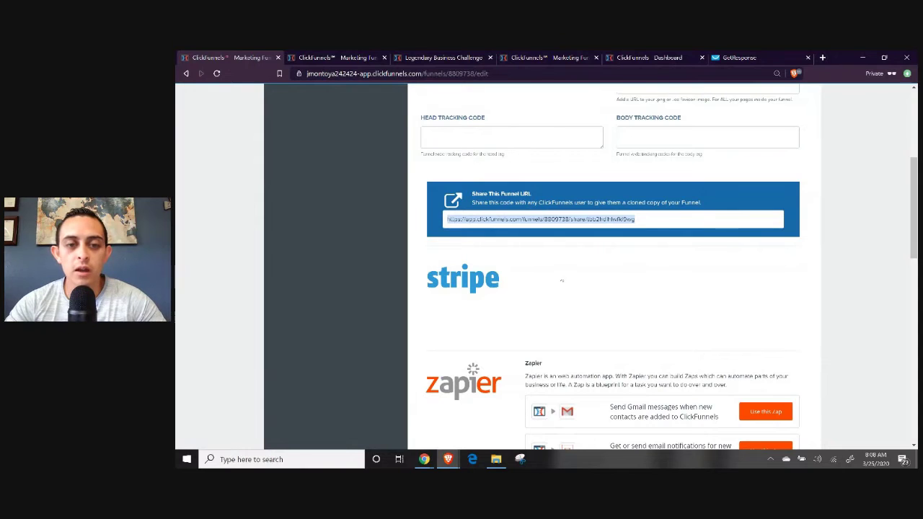
scroll(515, 301, "down", 8)
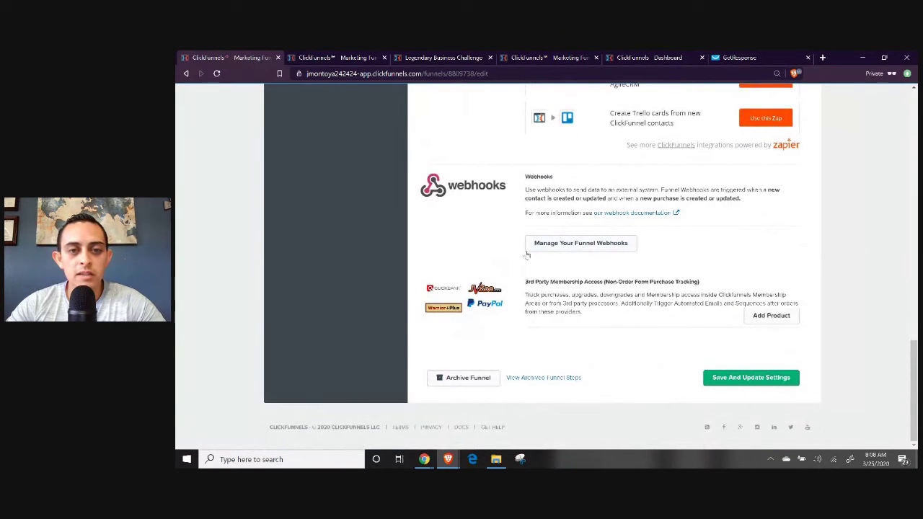
left_click(751, 377)
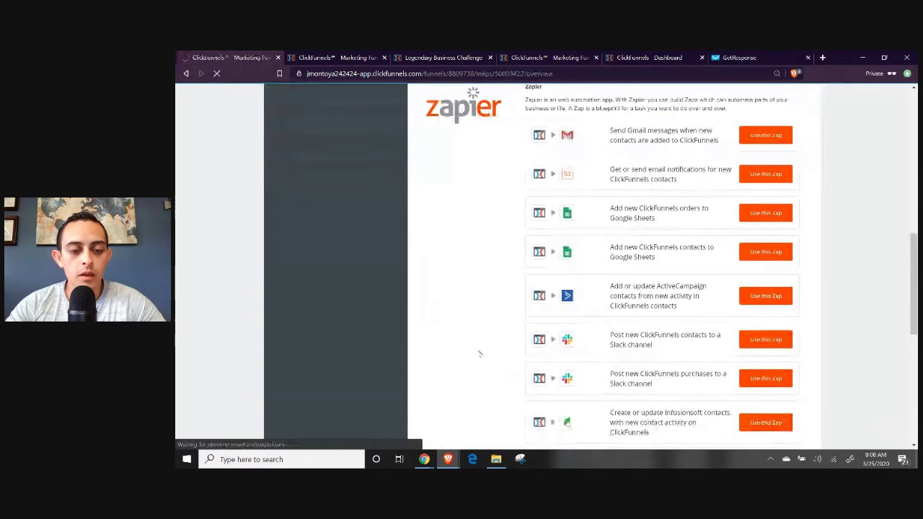
left_click(424, 459)
Highlight Step 6's order page line and Step 7 with its three sub-points, then return to ClickFunnels.
left_click(375, 418)
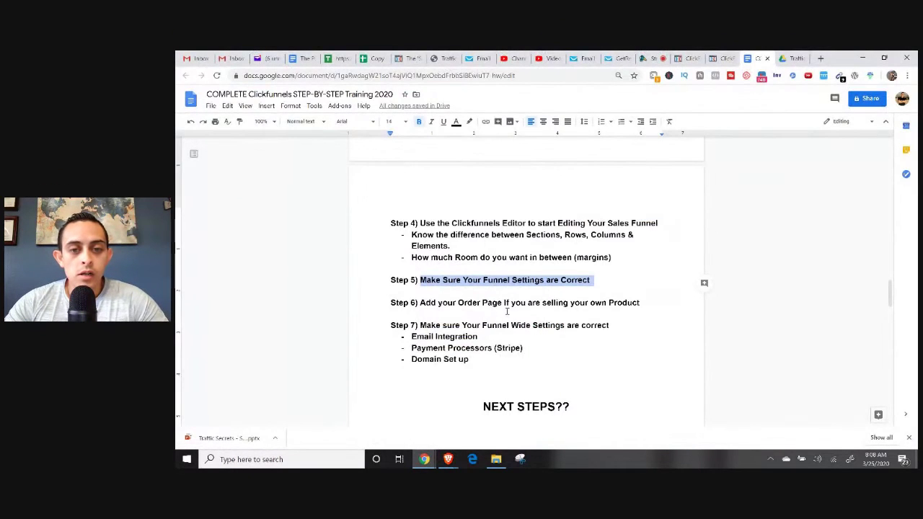
left_click_drag(421, 303, 641, 302)
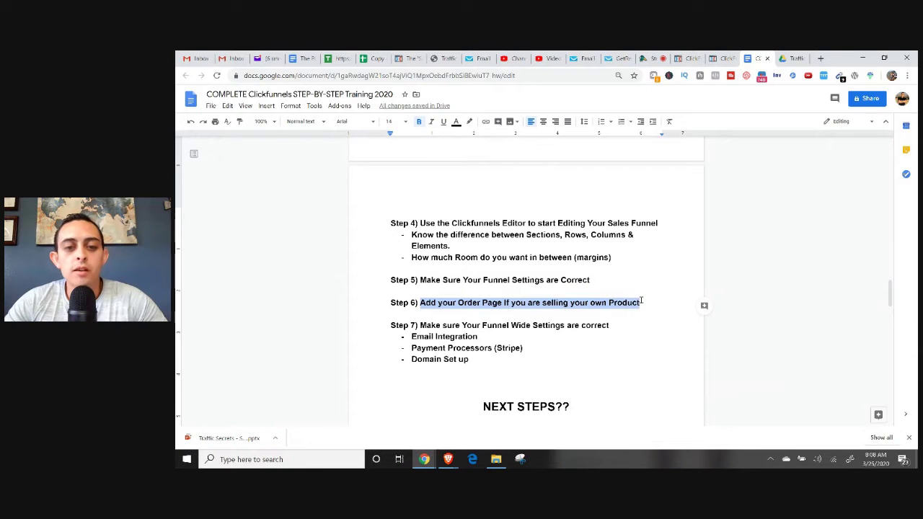
scroll(599, 351, "down", 1)
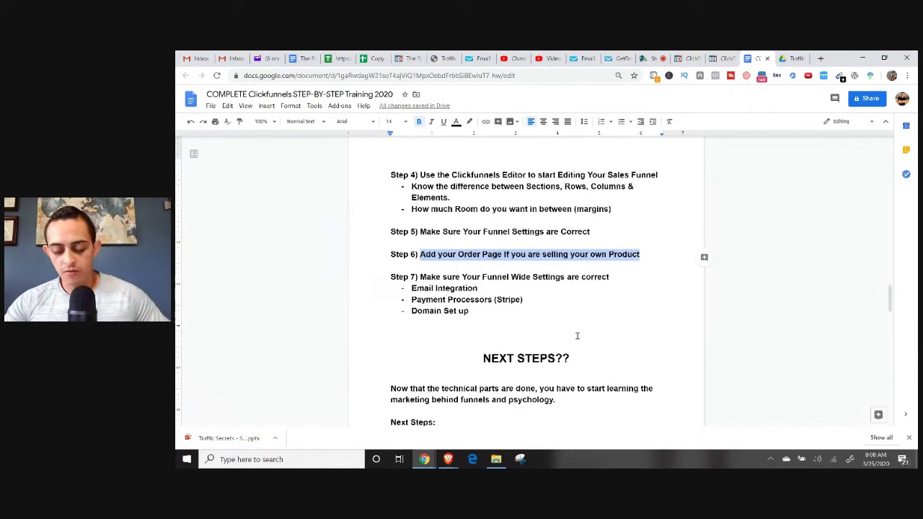
left_click_drag(470, 311, 417, 278)
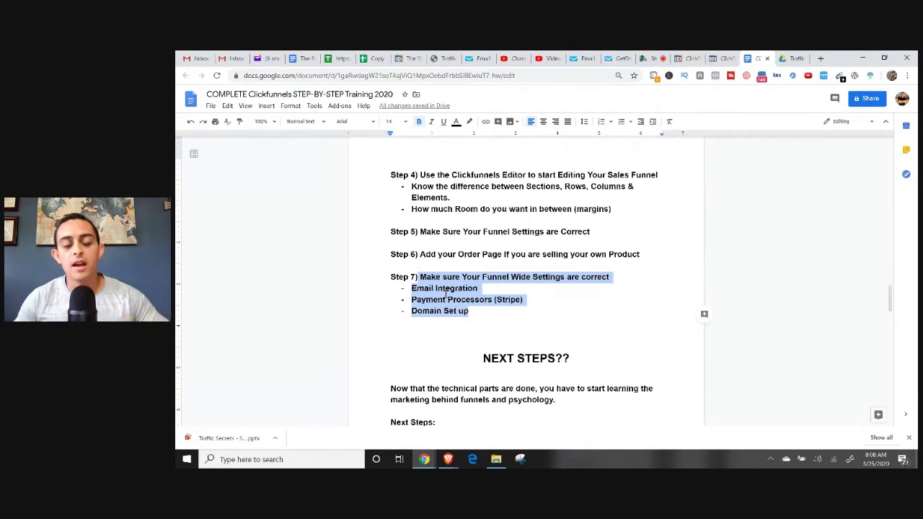
left_click(448, 459)
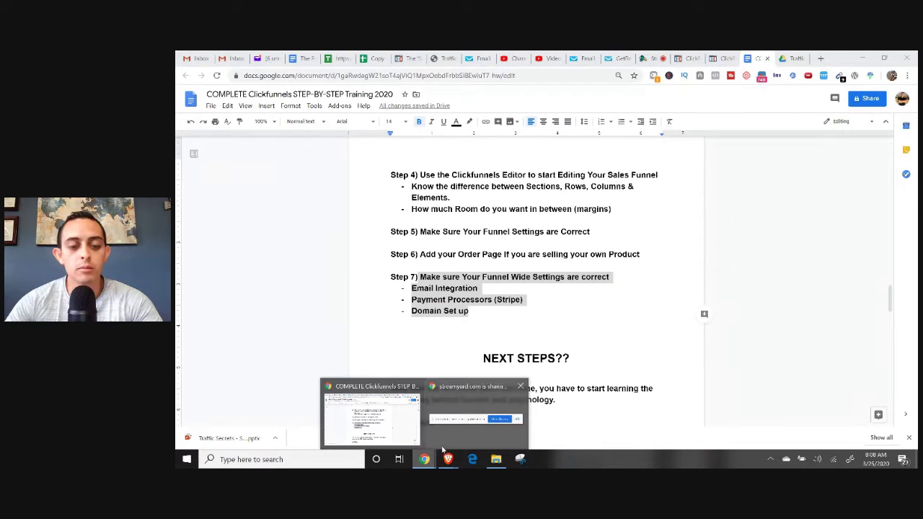
left_click(491, 386)
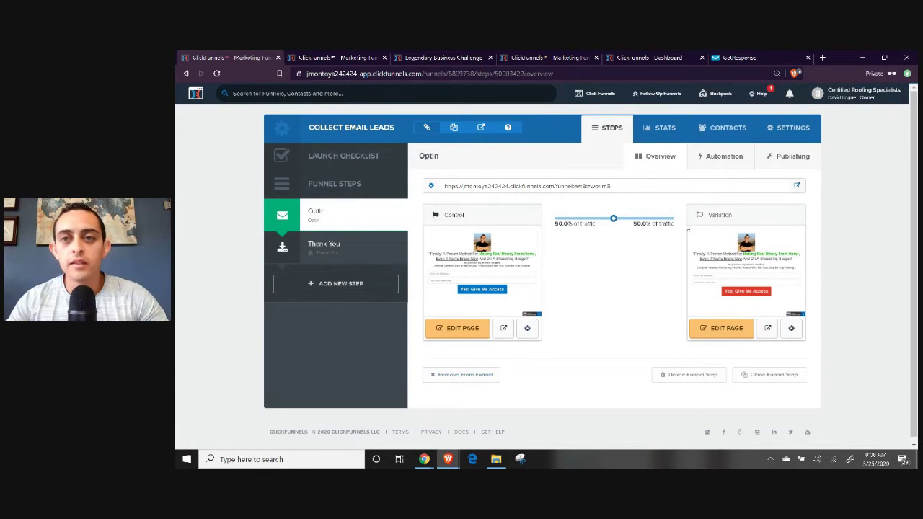
Move the GetResponse tab to second place and load getresponse.com.
left_click(772, 59)
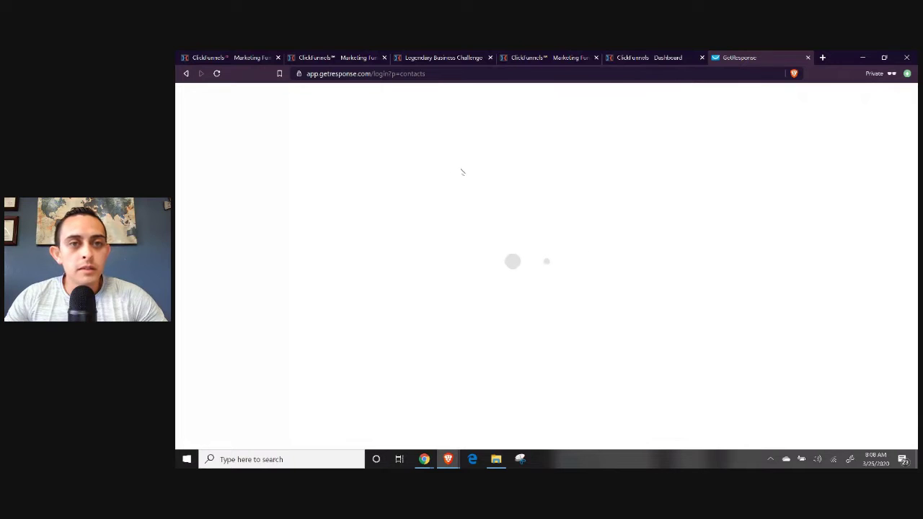
left_click_drag(765, 58, 342, 57)
left_click(356, 74)
type("get")
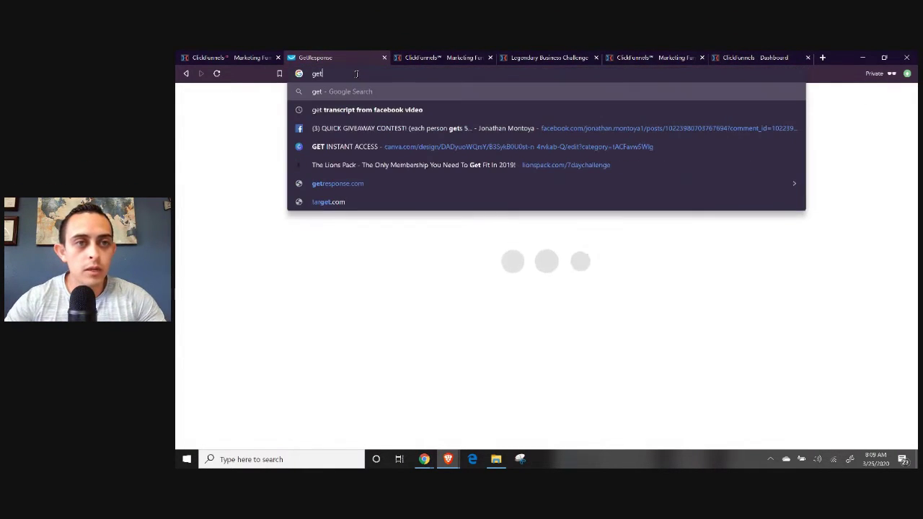
key("Down")
key("Down")
key("Down")
key("Down")
key("Down")
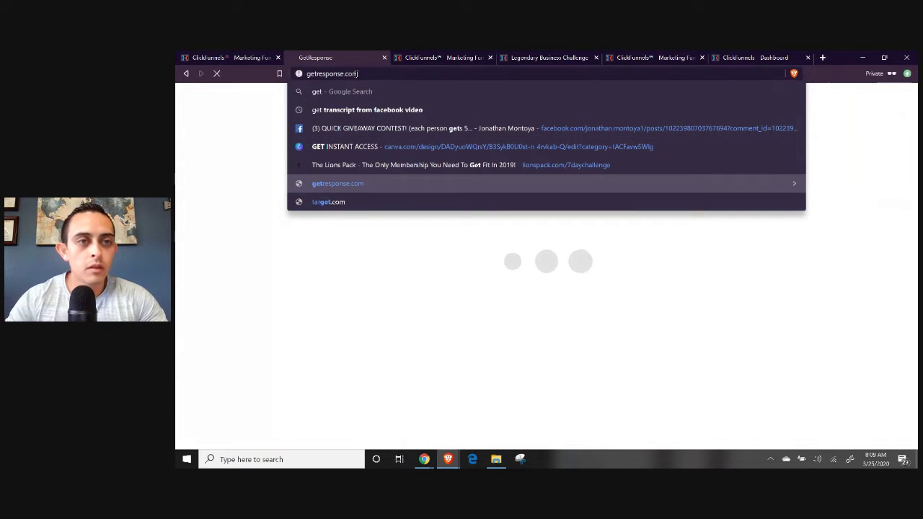
key("Return")
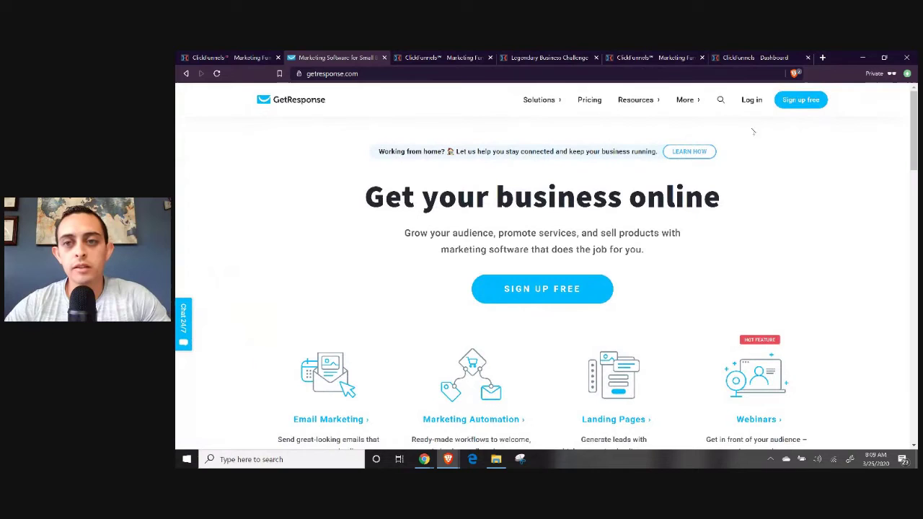
Log in to GetResponse with the account e-mail and password.
left_click(752, 105)
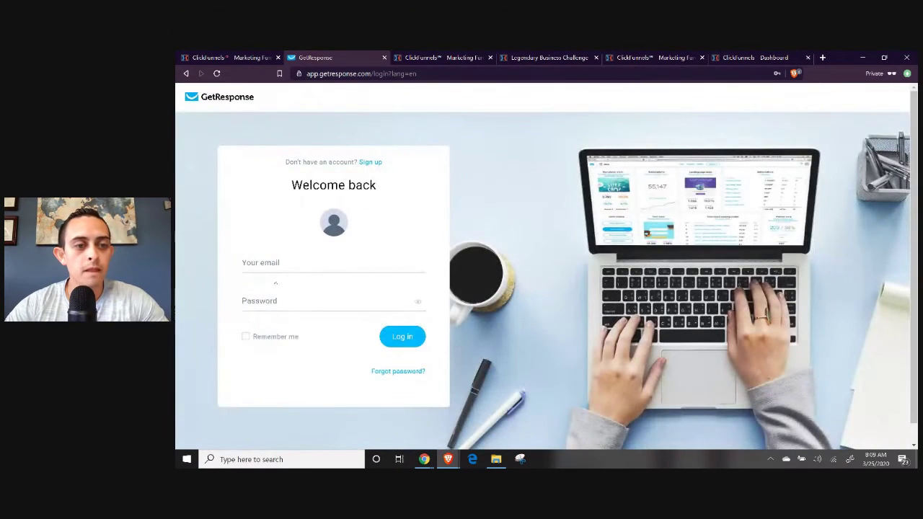
left_click(271, 268)
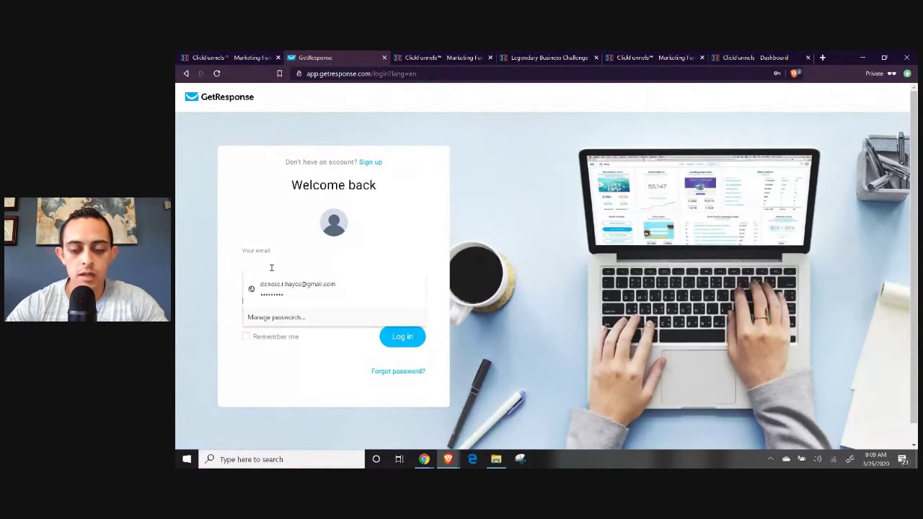
type("jmontoya")
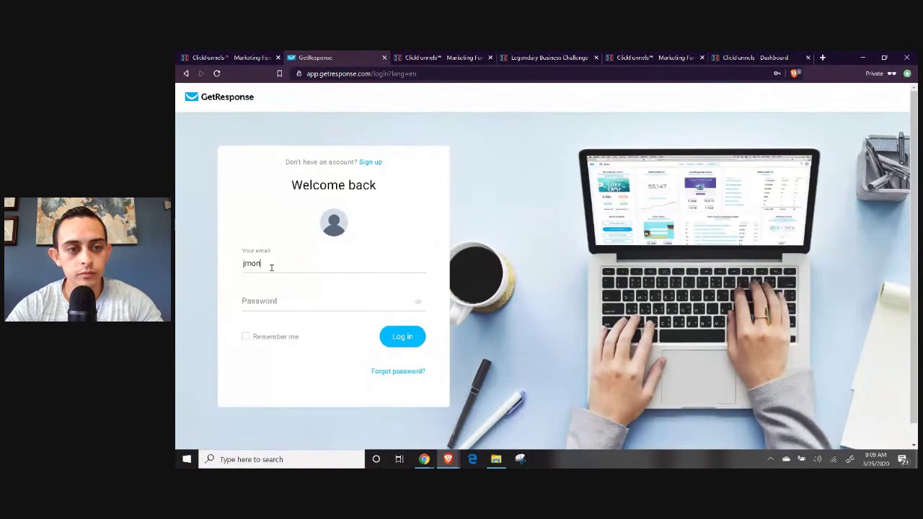
key("BackSpace")
key("BackSpace")
key("BackSpace")
key("BackSpace")
key("BackSpace")
key("BackSpace")
key("BackSpace")
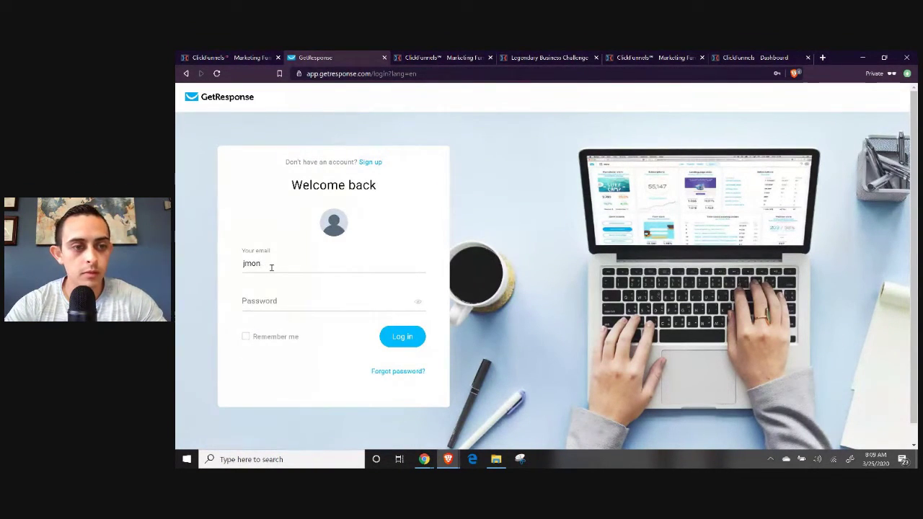
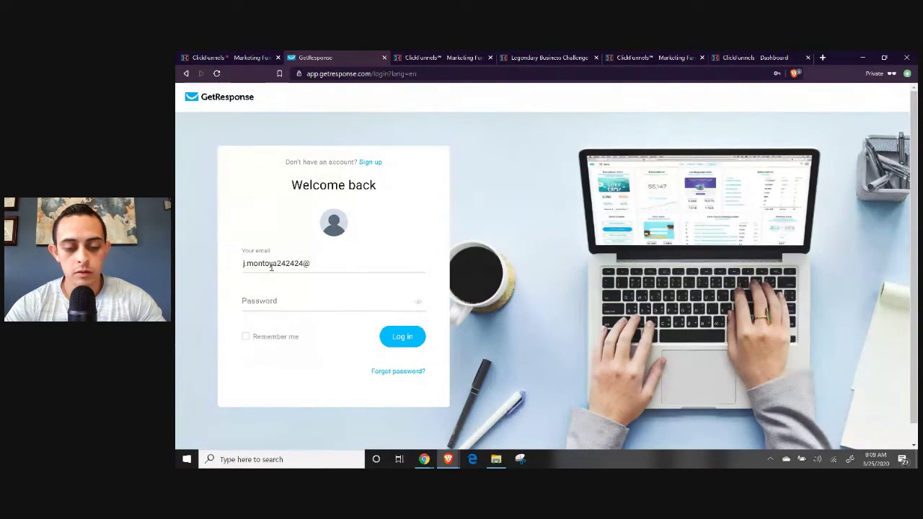
key("Tab")
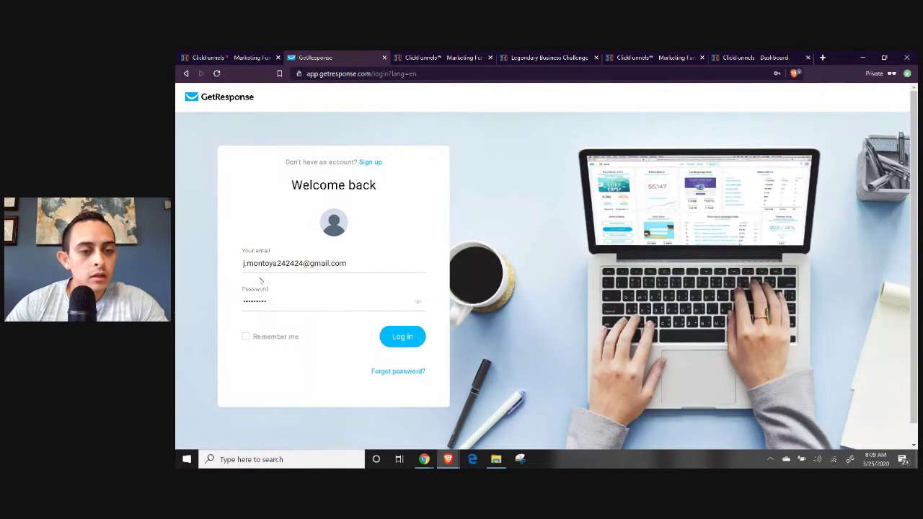
left_click(383, 340)
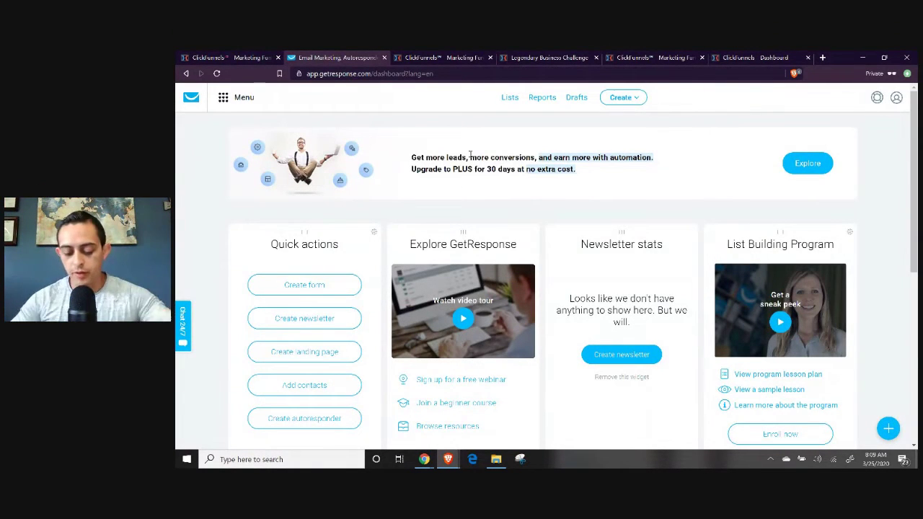
Create the GetResponse list 'clickfunnels_leads_2020', then go back to the ClickFunnels tab.
left_click(511, 97)
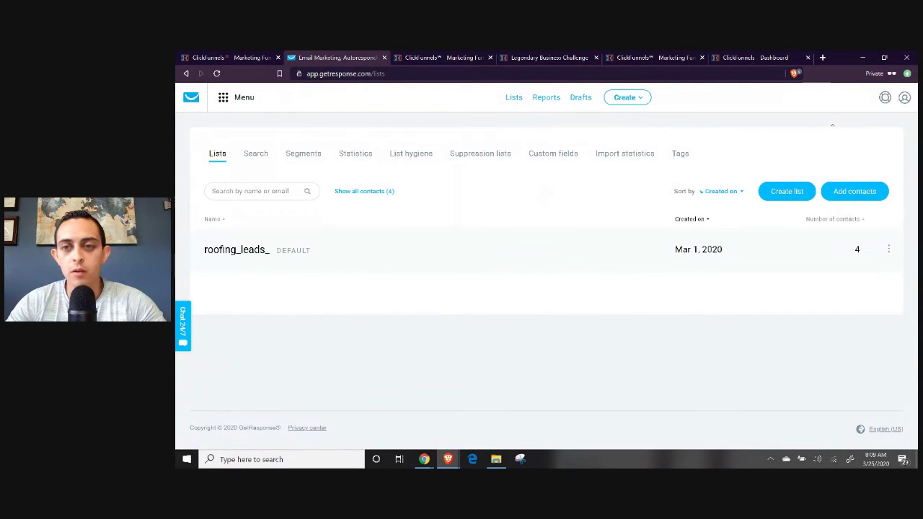
left_click(787, 191)
left_click(562, 197)
type("Clickfunnels_leads")
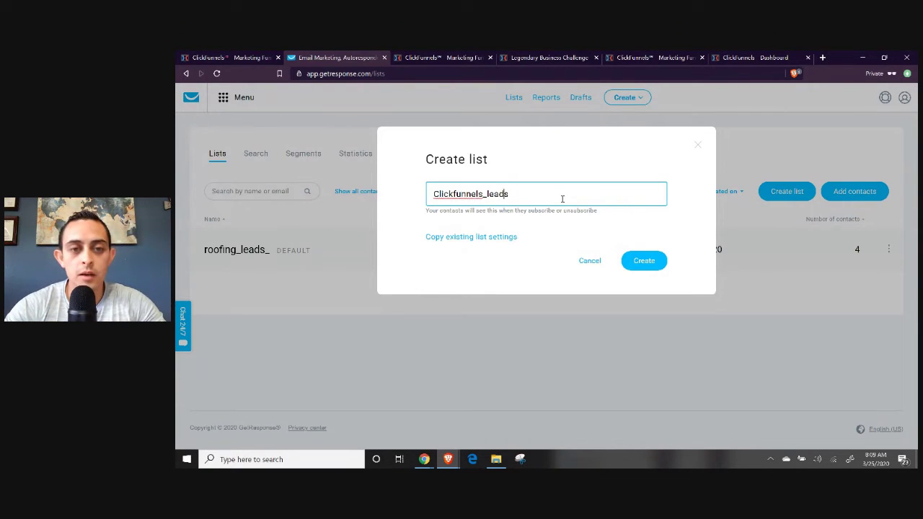
key("Delete")
type("c")
left_click(644, 260)
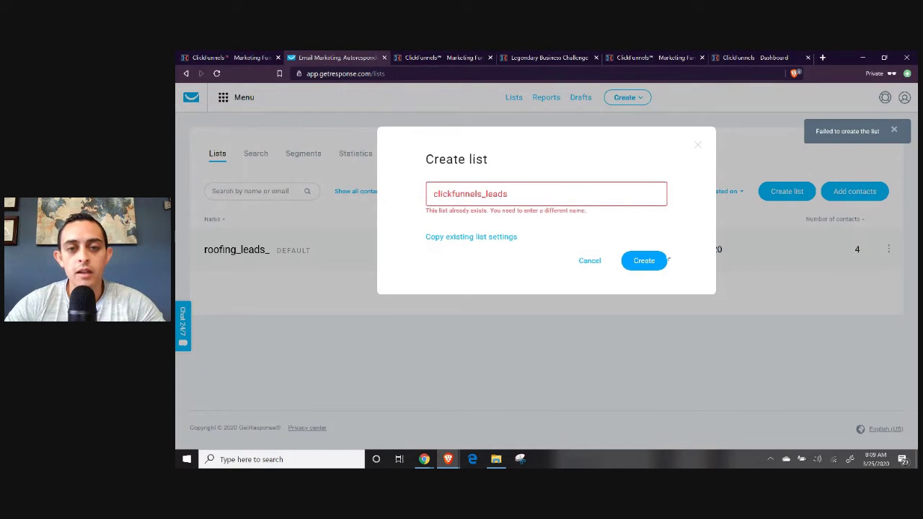
left_click(573, 193)
type("_2020")
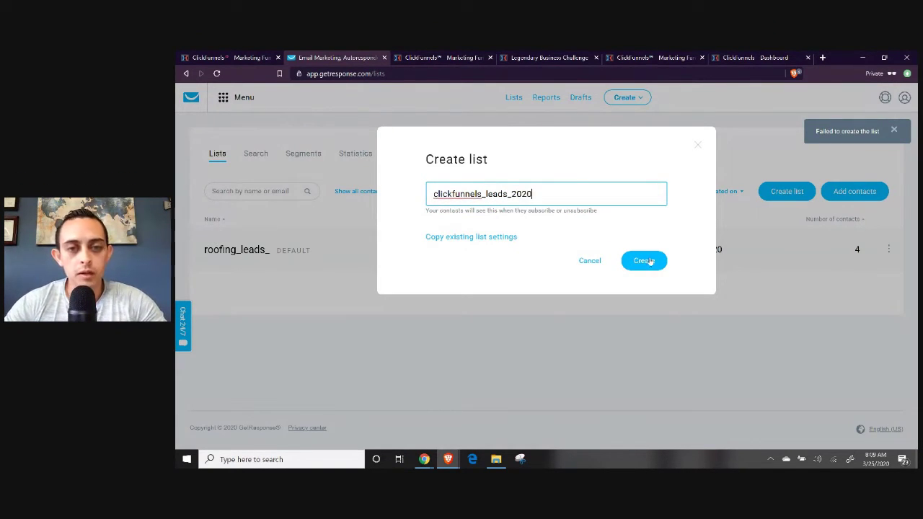
left_click(651, 262)
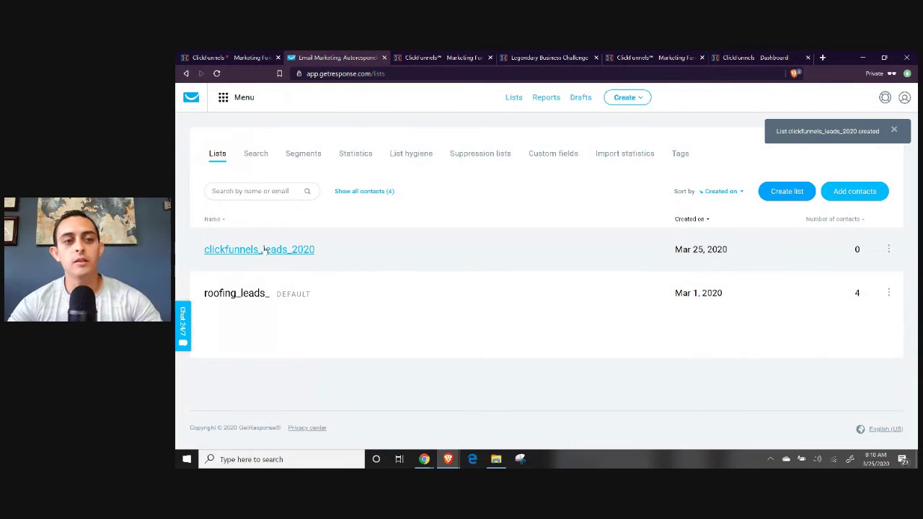
left_click(245, 58)
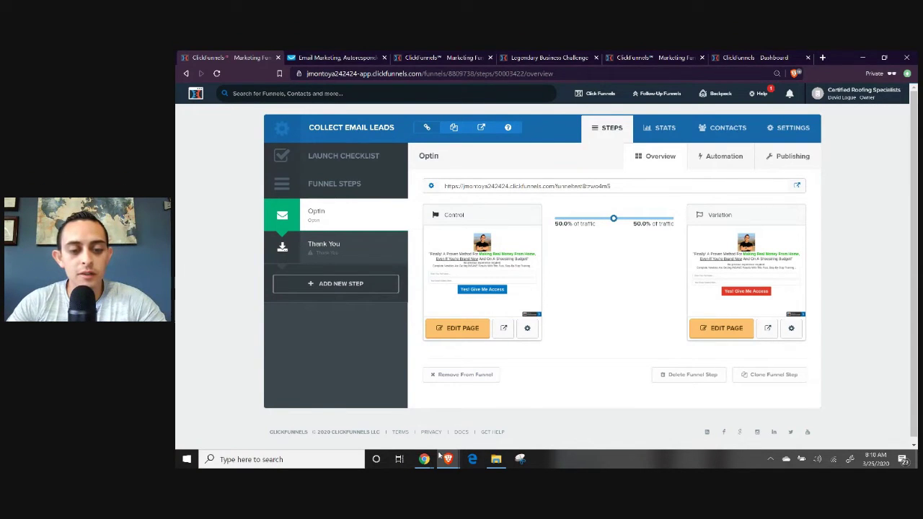
mouse_move(424, 460)
left_click(395, 440)
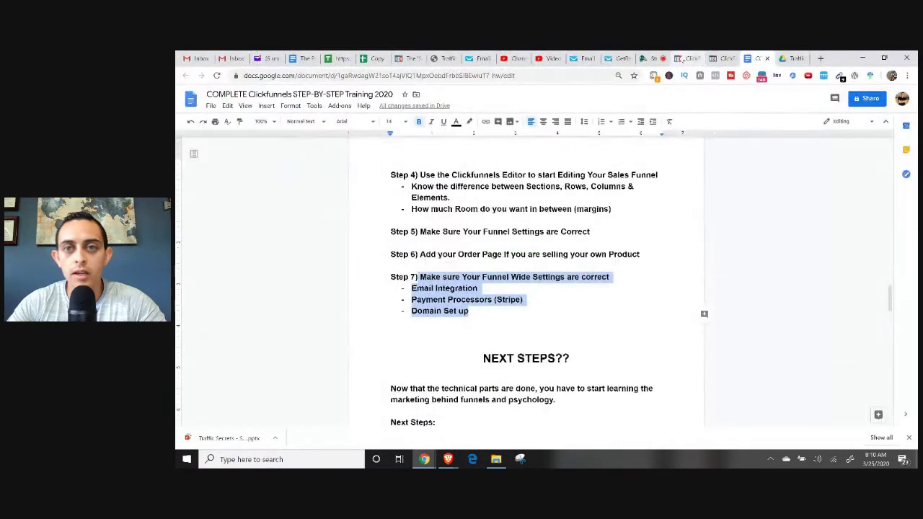
left_click(685, 58)
left_click(649, 59)
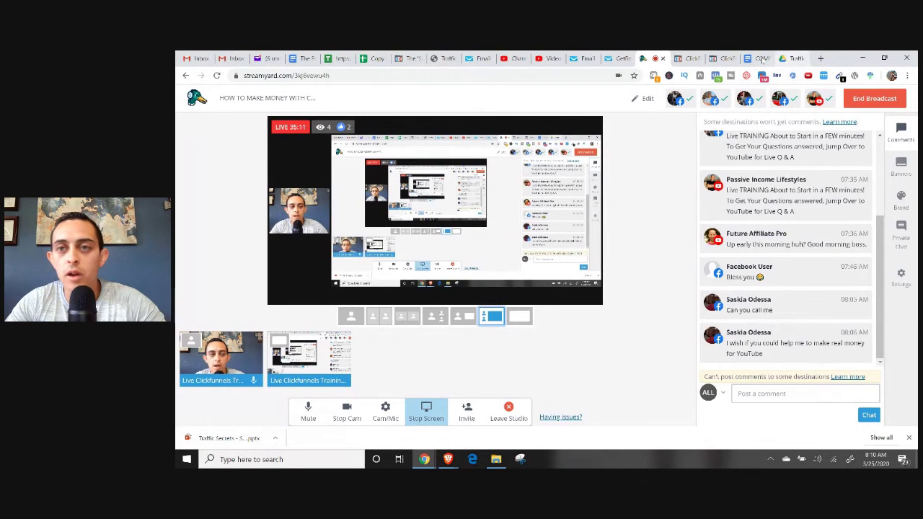
left_click(784, 58)
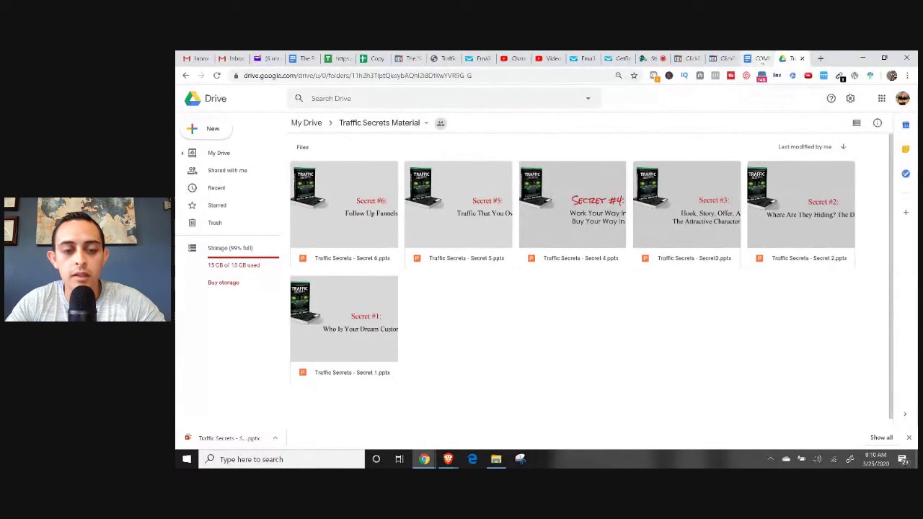
mouse_move(456, 460)
left_click(500, 422)
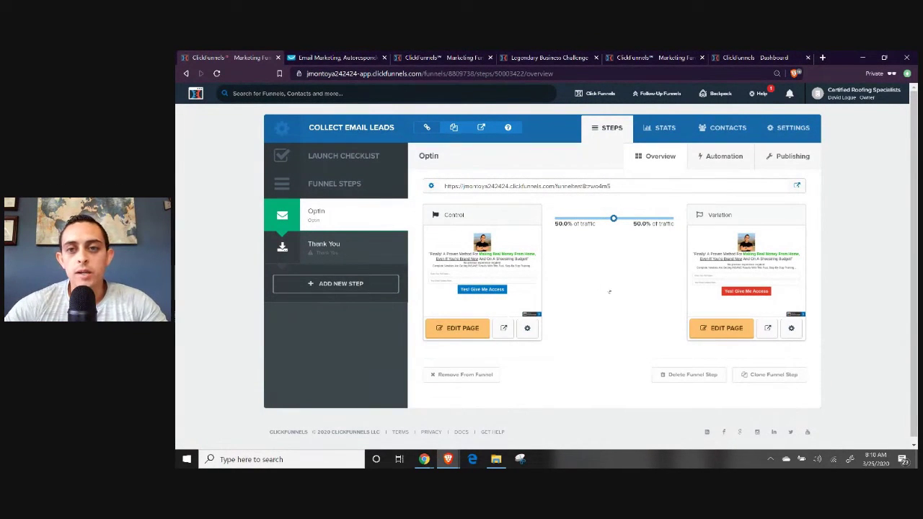
Open ClickFunnels Account Settings in a new tab and go to its Integrations page.
mouse_move(848, 103)
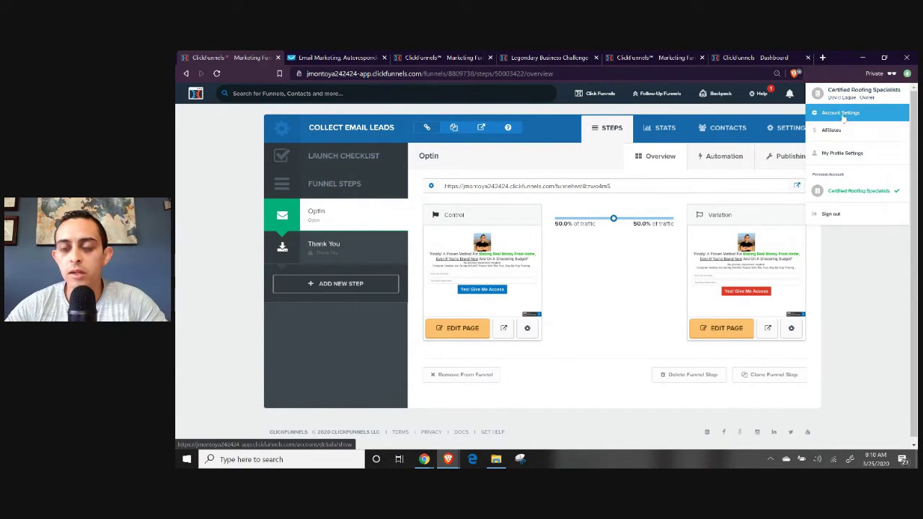
right_click(844, 118)
left_click(800, 121)
left_click(311, 61)
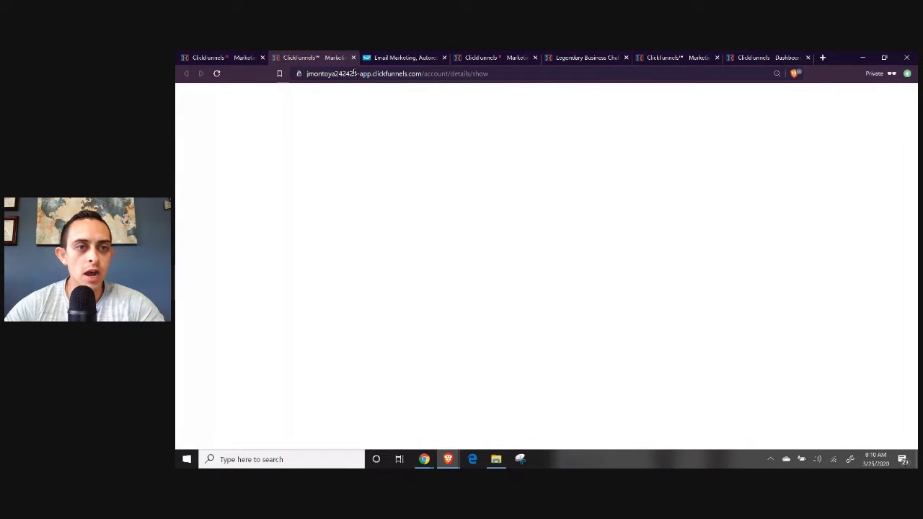
scroll(274, 216, "down", 1)
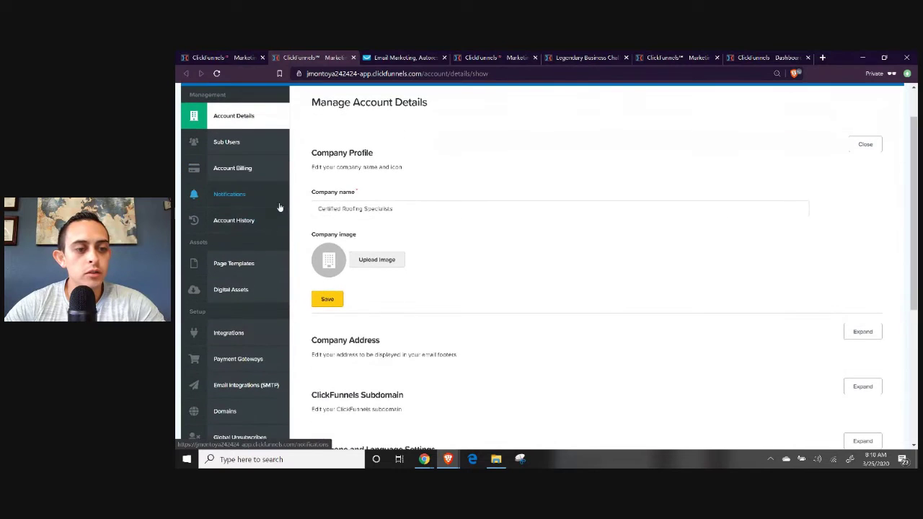
scroll(281, 199, "down", 1)
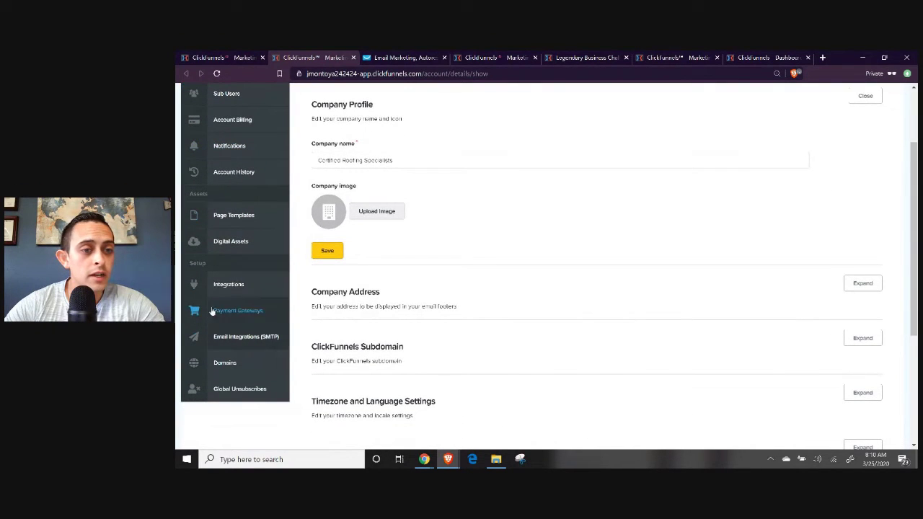
left_click(229, 286)
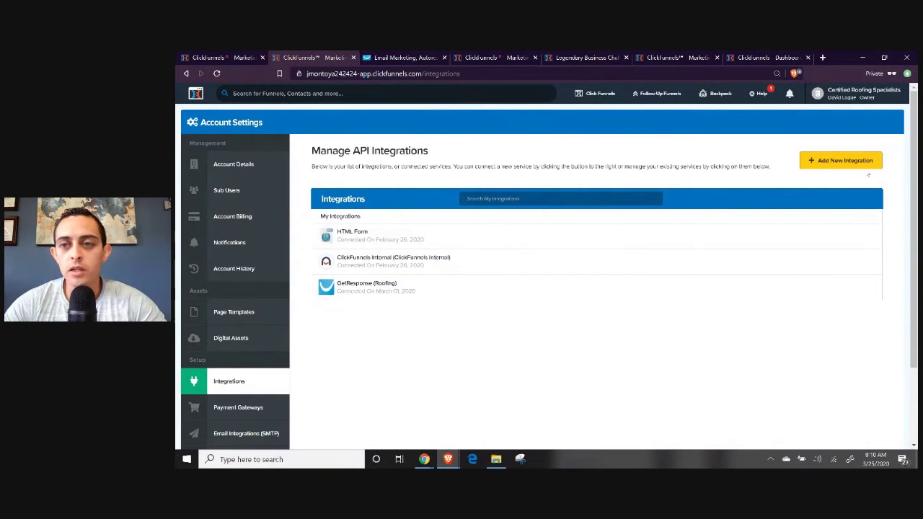
Start a new GetResponse integration and open its nickname and API key fields.
left_click(849, 160)
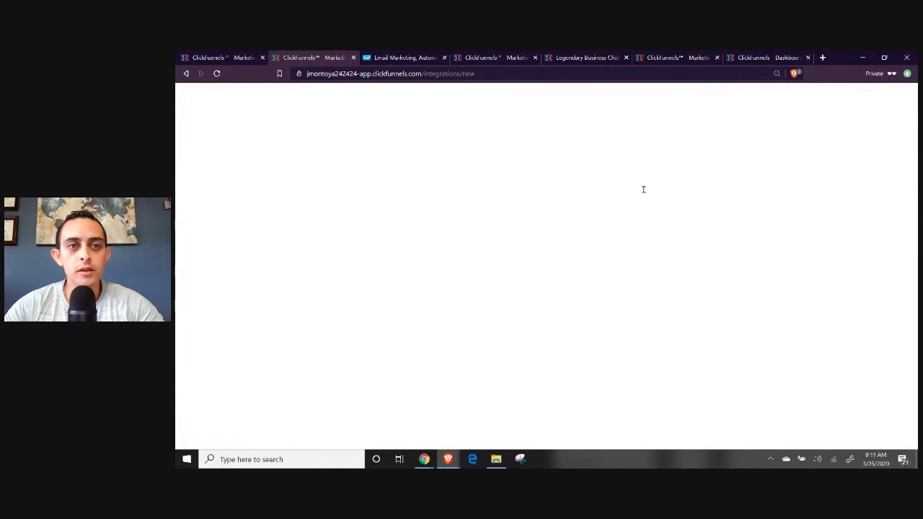
scroll(657, 243, "down", 2)
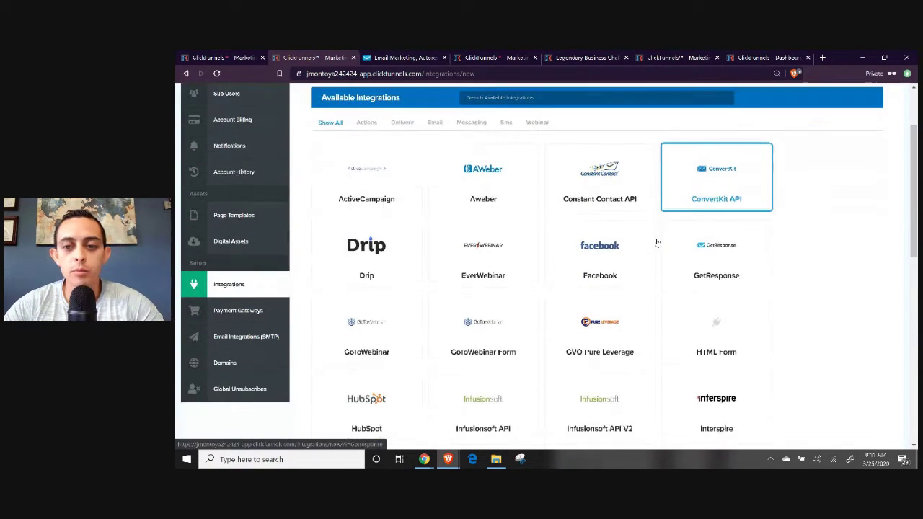
left_click(745, 249)
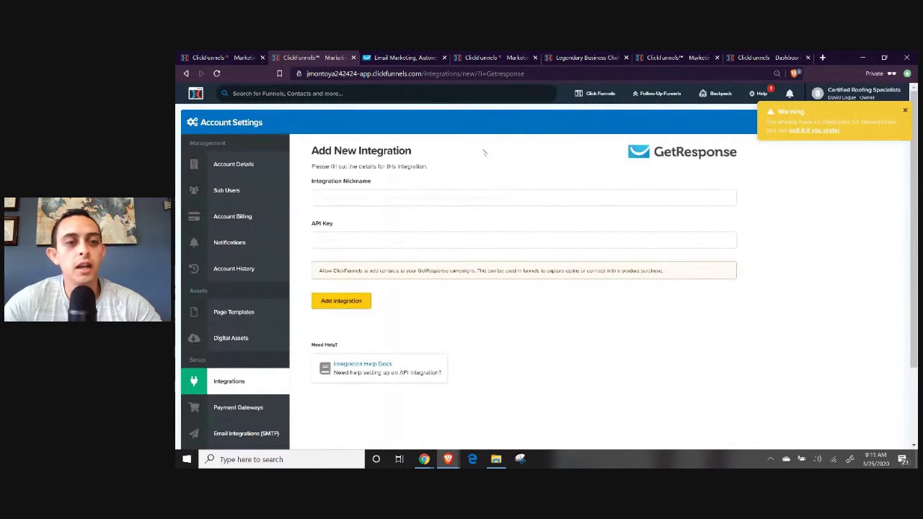
left_click(367, 197)
left_click(327, 238)
left_click(354, 191)
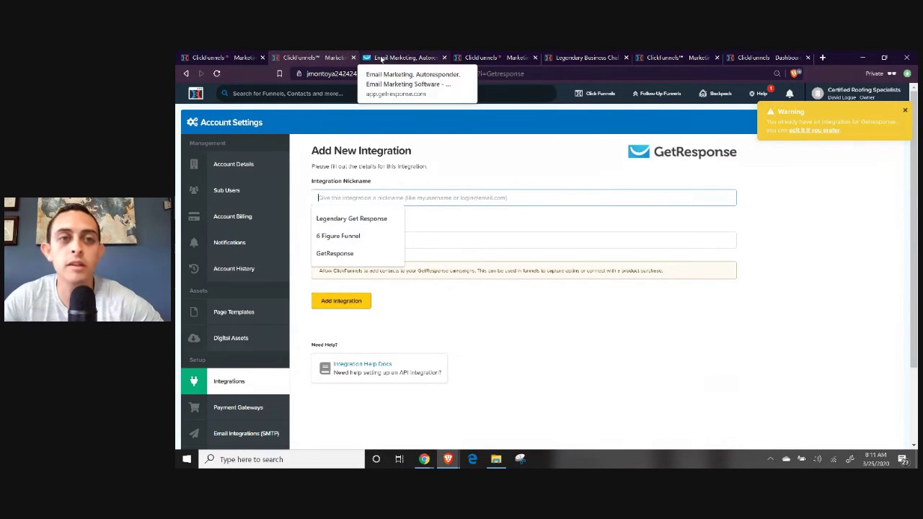
left_click(386, 60)
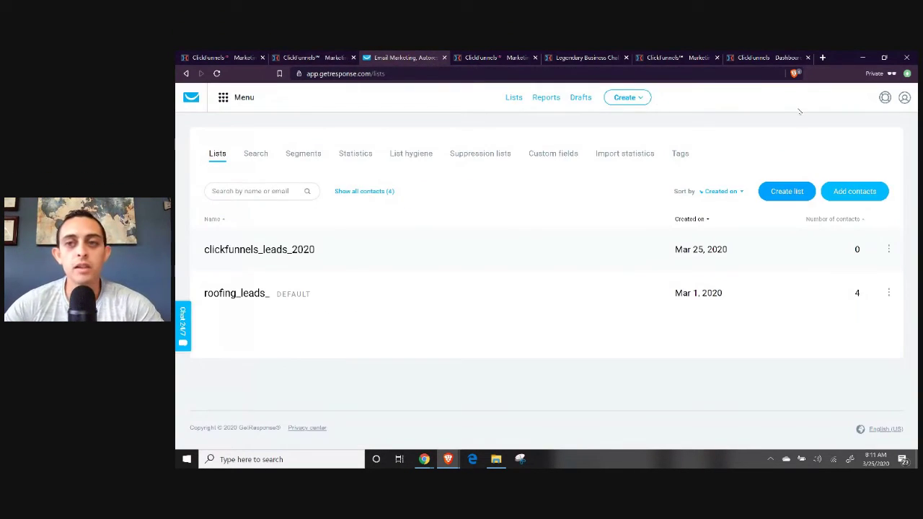
Go to GetResponse's Integrations and API page and view the existing API keys.
left_click(905, 98)
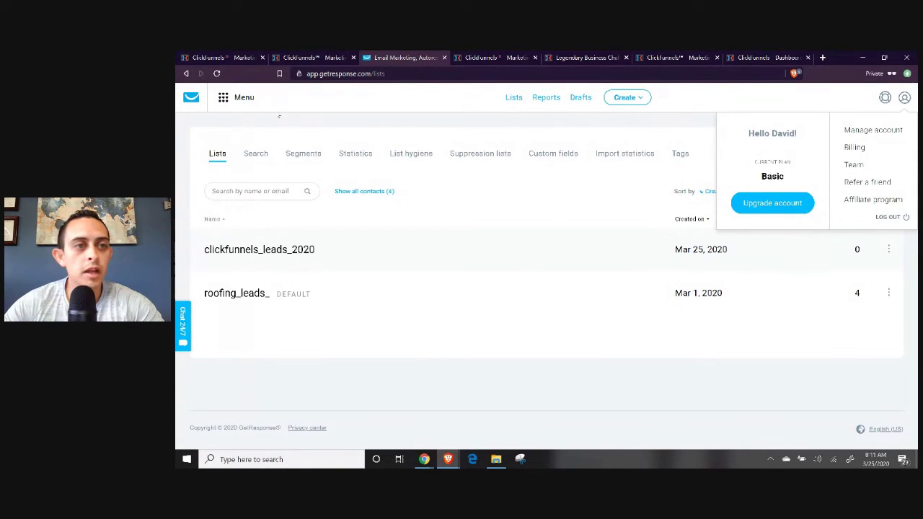
left_click(230, 102)
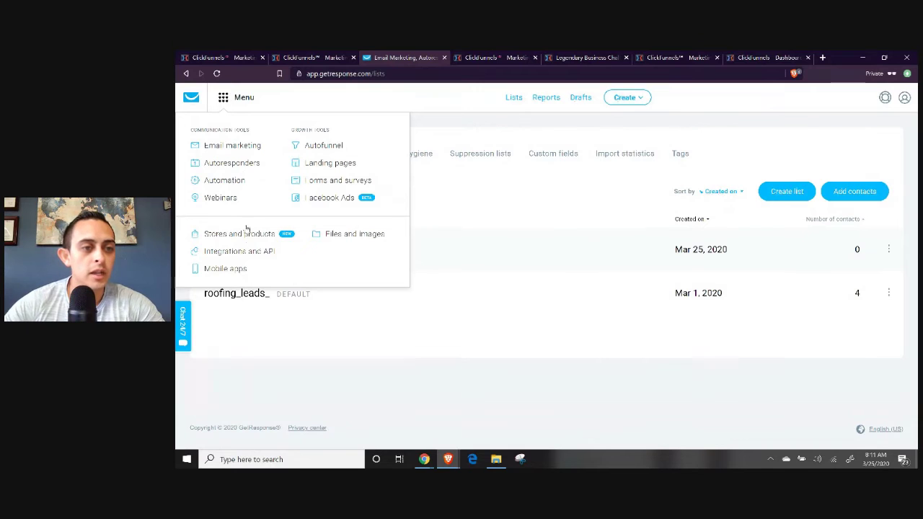
left_click(239, 258)
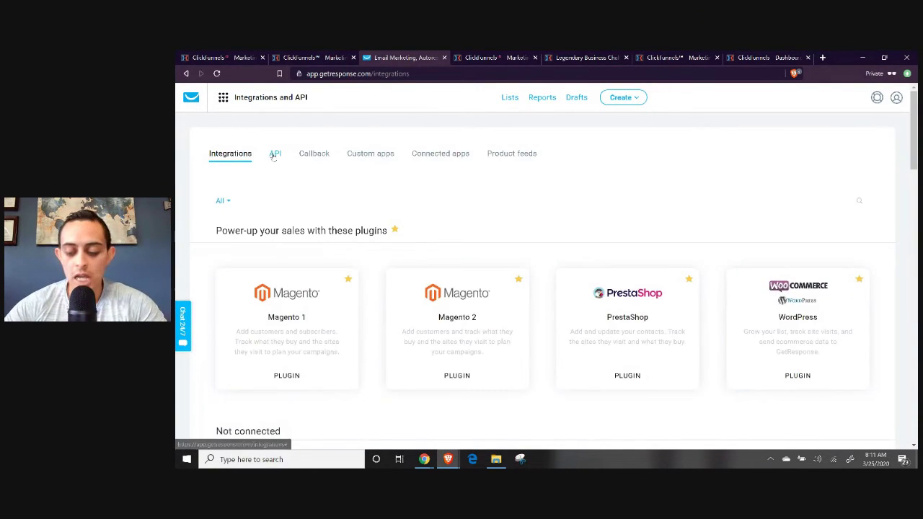
left_click(275, 153)
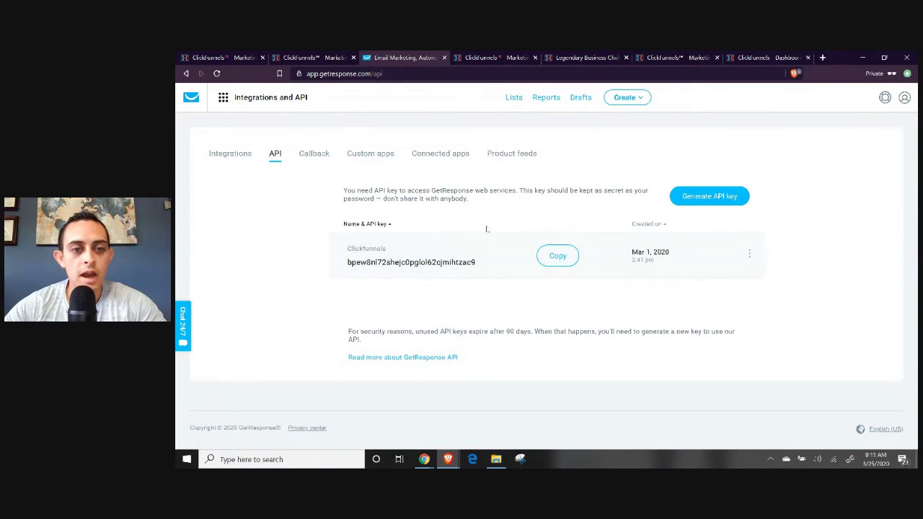
left_click_drag(336, 255, 477, 263)
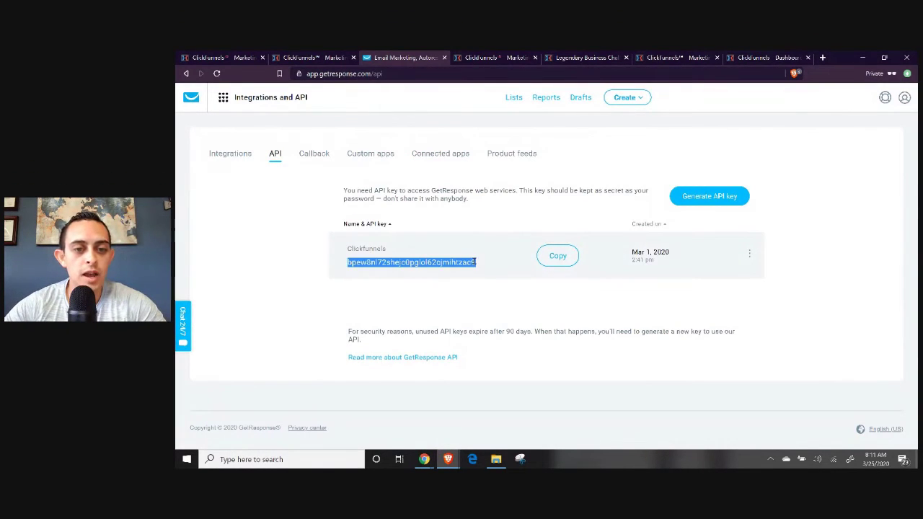
Generate a new API key named 'Clickfunnels Key Test' and copy the API key.
left_click(707, 195)
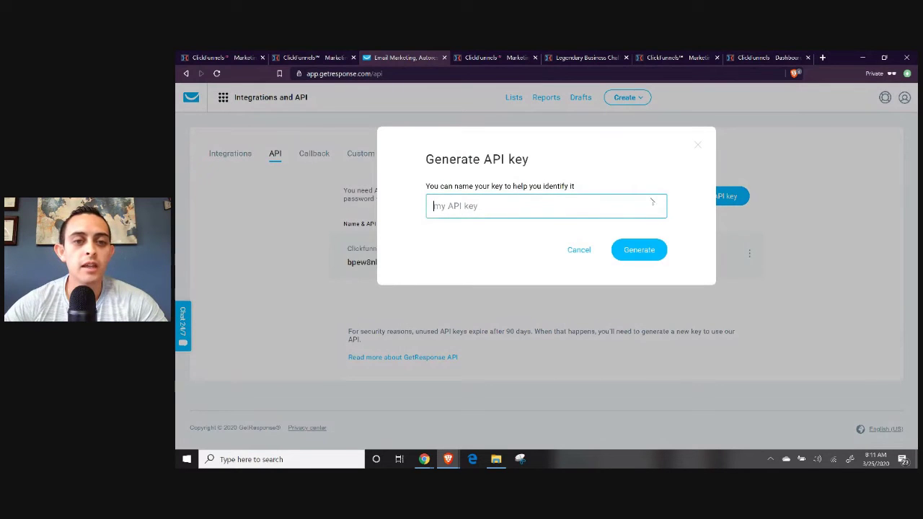
left_click(476, 206)
type("Clickfunnels")
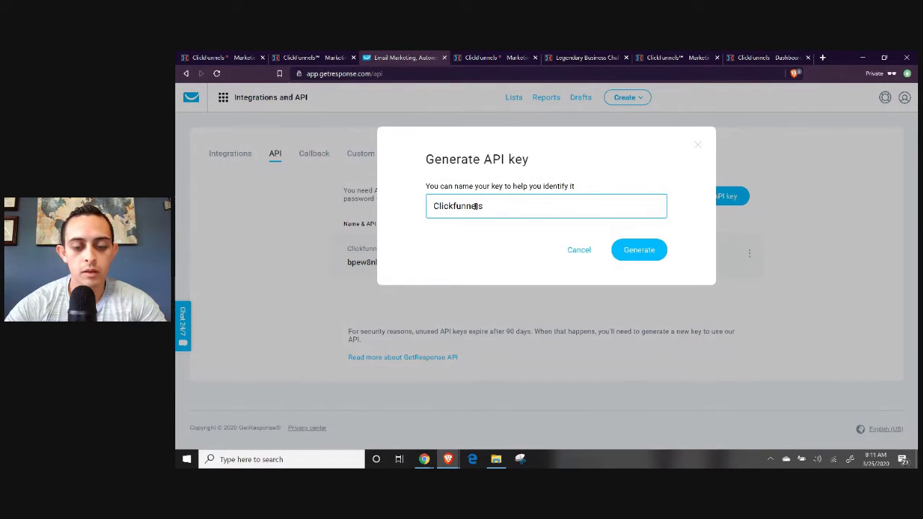
type(" Key Test")
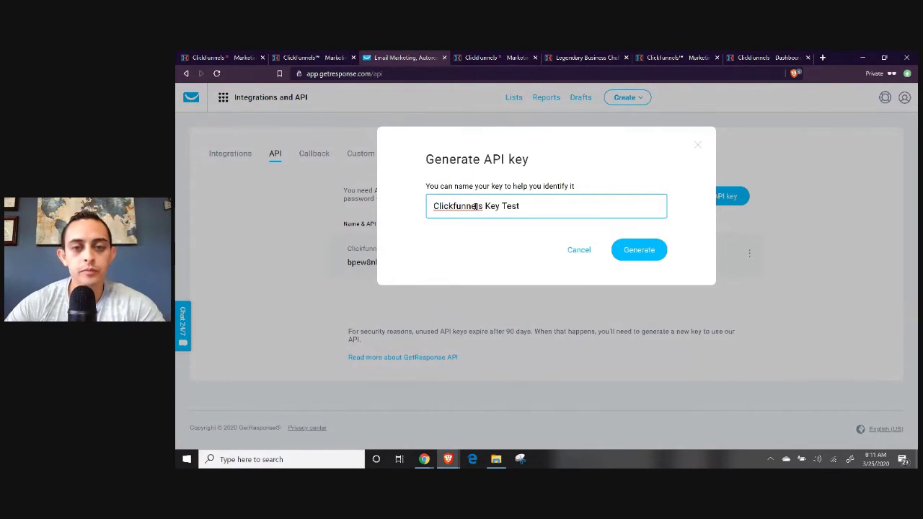
left_click(634, 249)
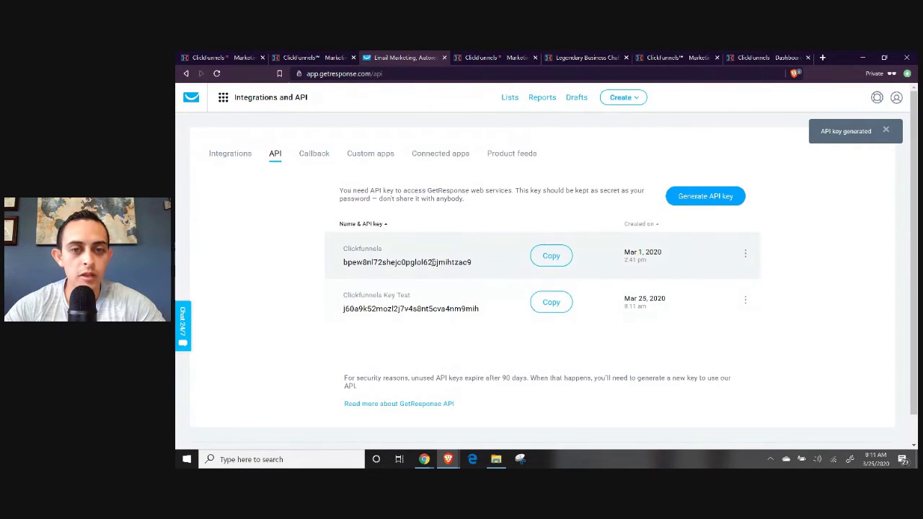
left_click(552, 256)
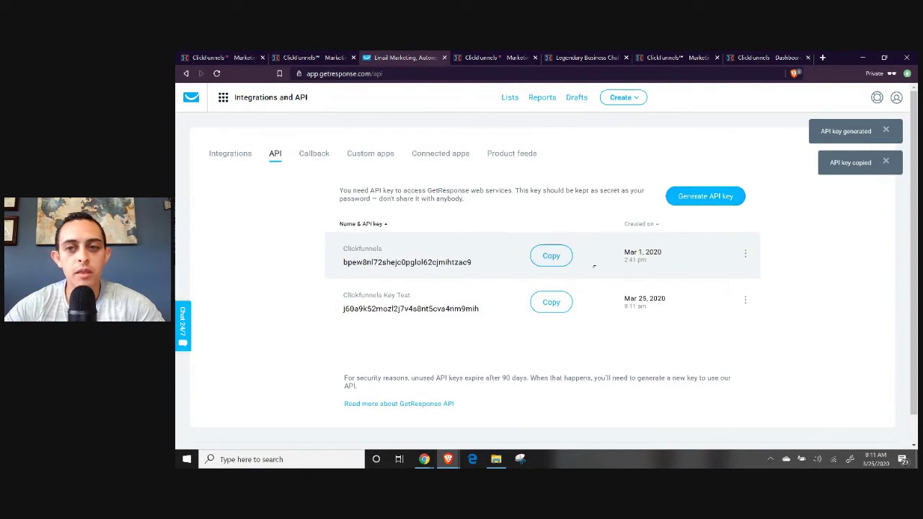
left_click(323, 57)
Submit a GetResponse integration nicknamed 'Clickfunnels Test' with the pasted API key, then return to the Collect Email Leads funnel.
type("Click")
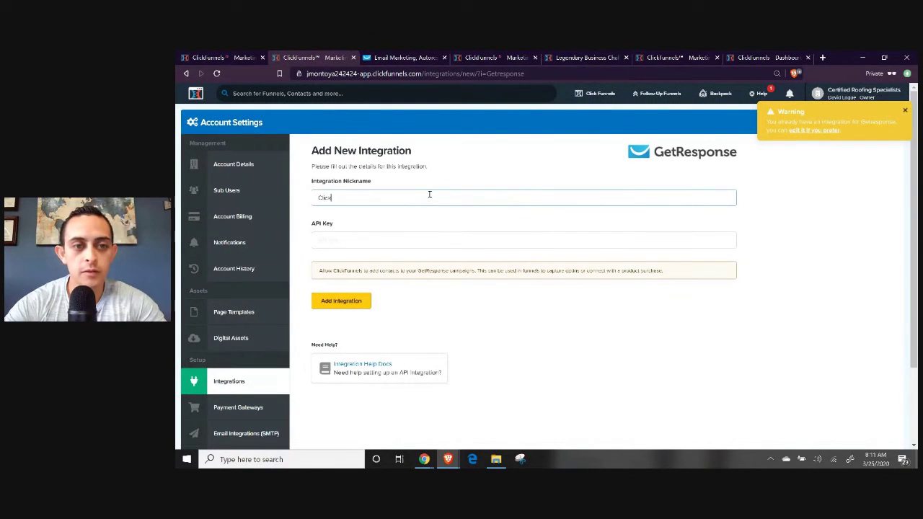
type("funnels Test")
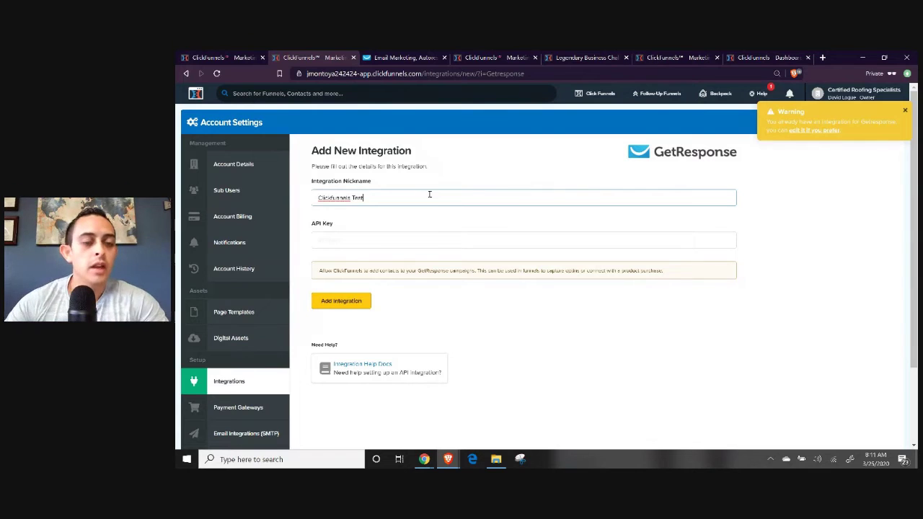
left_click(410, 239)
key("ctrl+v")
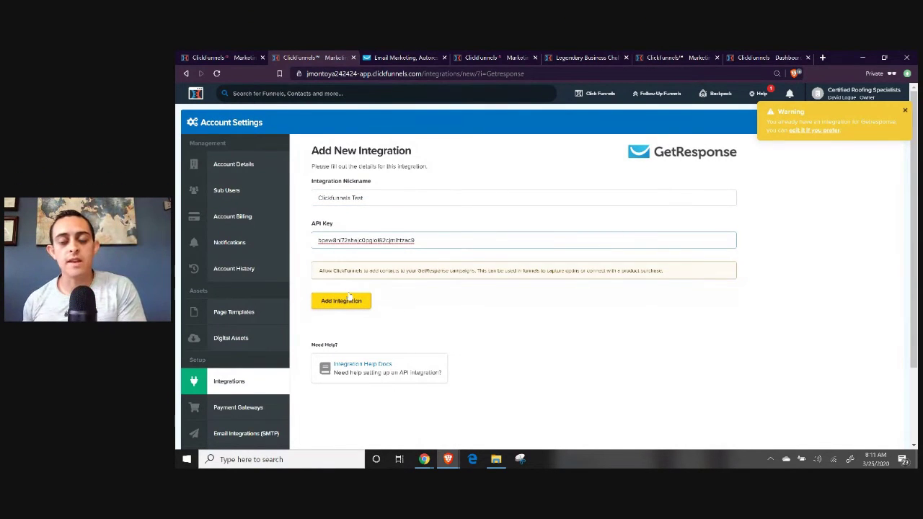
left_click(350, 299)
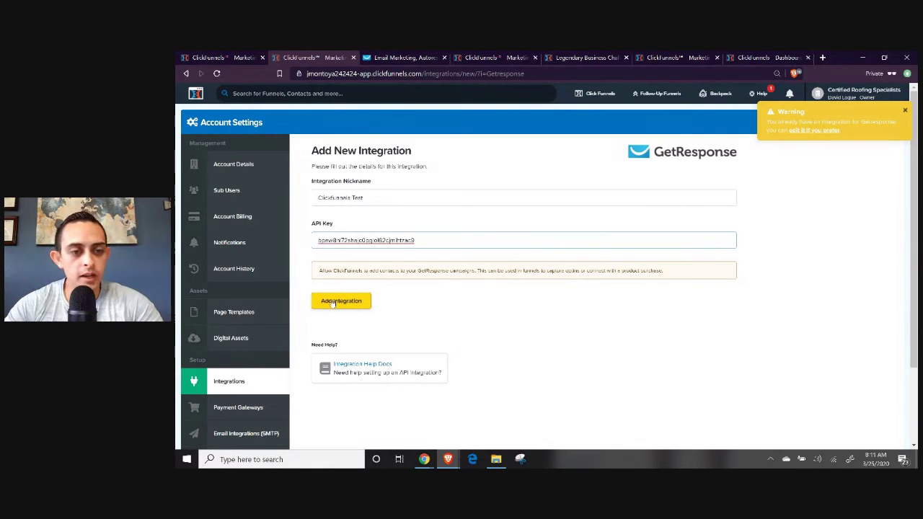
left_click(235, 383)
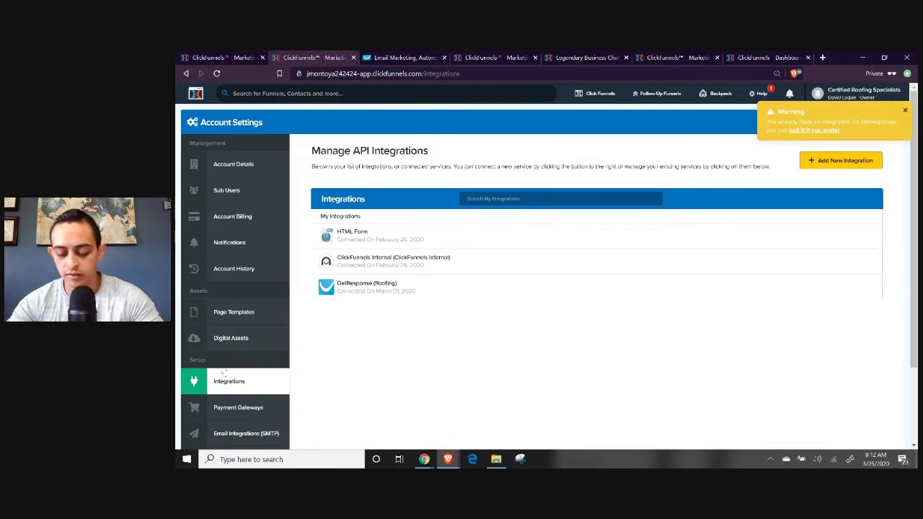
left_click(238, 57)
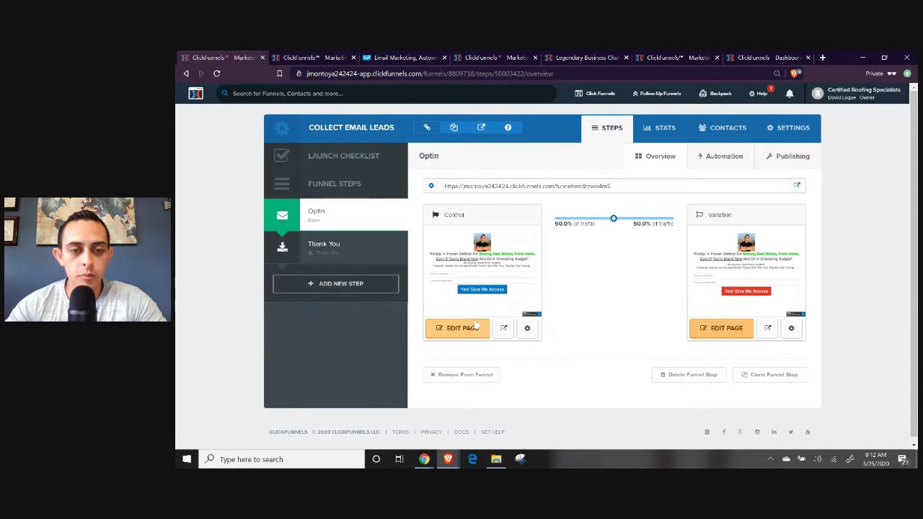
Connect the Control optin page to Roofing (Getresponse), Add To Campaign, list clickfunnels_leads_2020, and save.
left_click(501, 328)
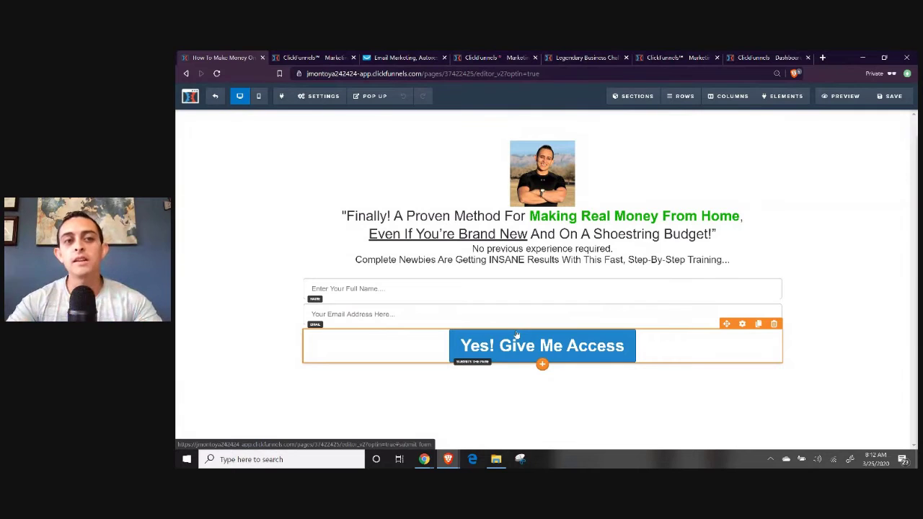
left_click(318, 96)
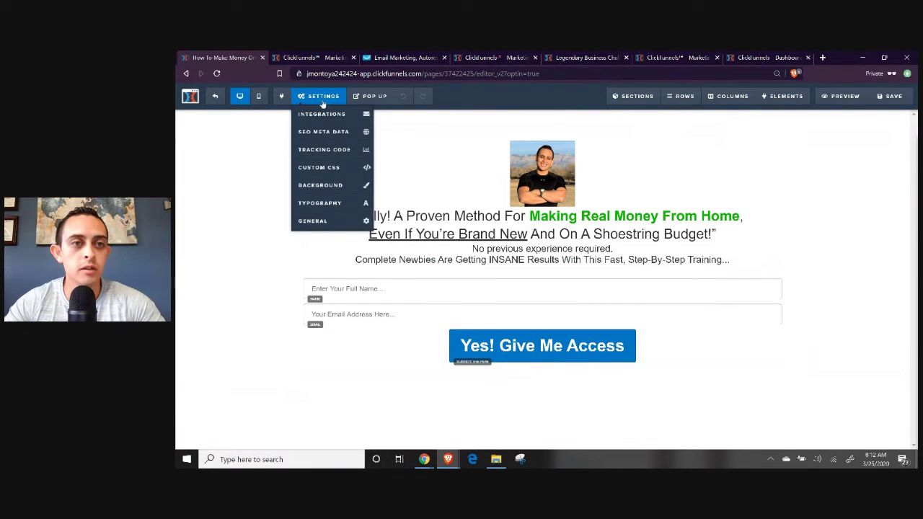
left_click(322, 116)
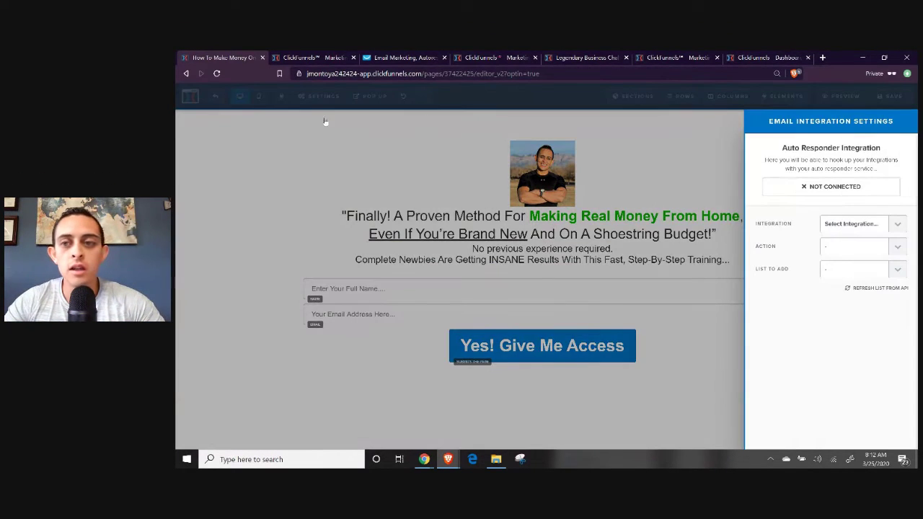
left_click(853, 224)
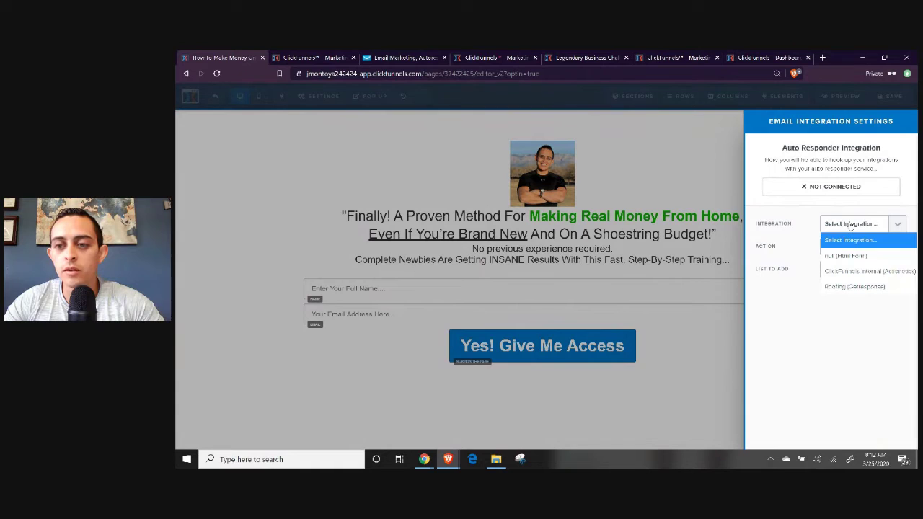
left_click(868, 288)
left_click(855, 248)
left_click(864, 281)
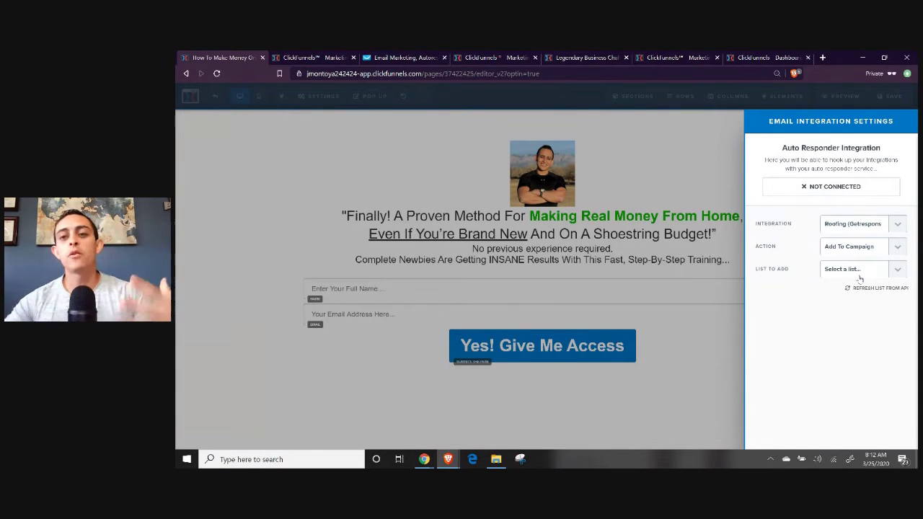
left_click(859, 273)
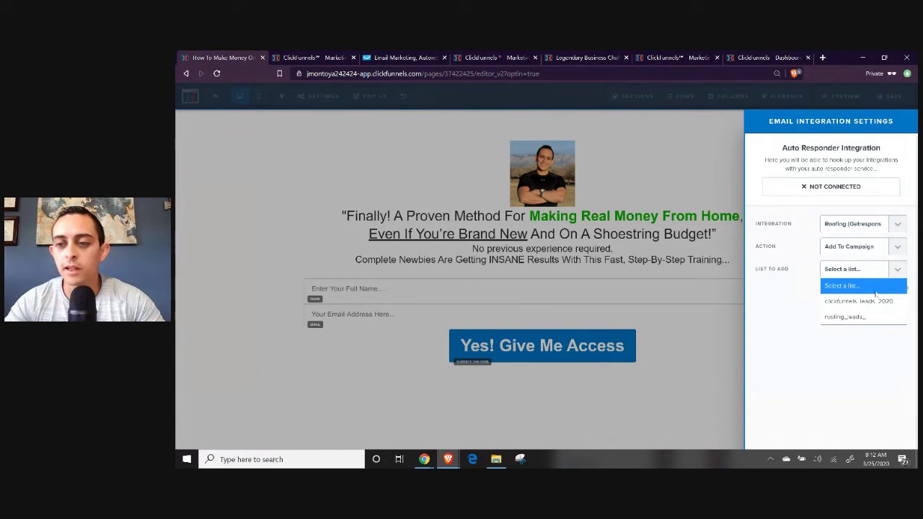
left_click(876, 301)
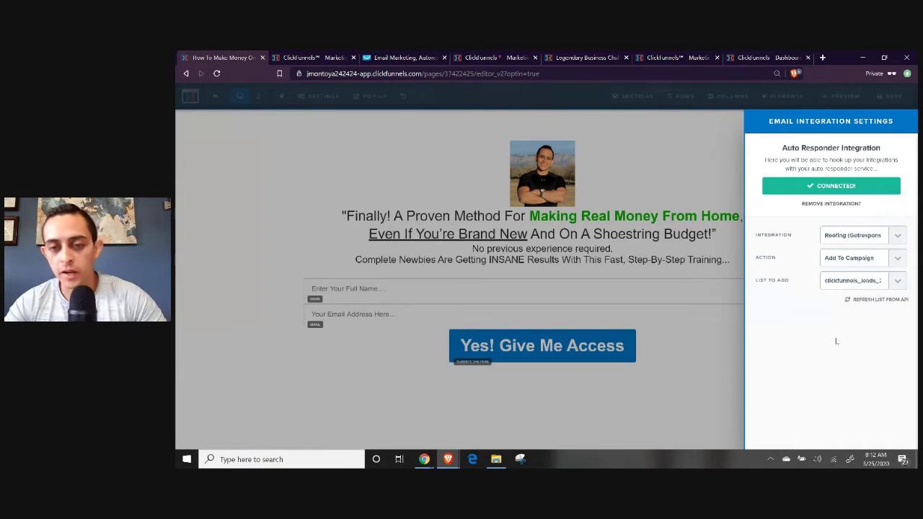
left_click(658, 256)
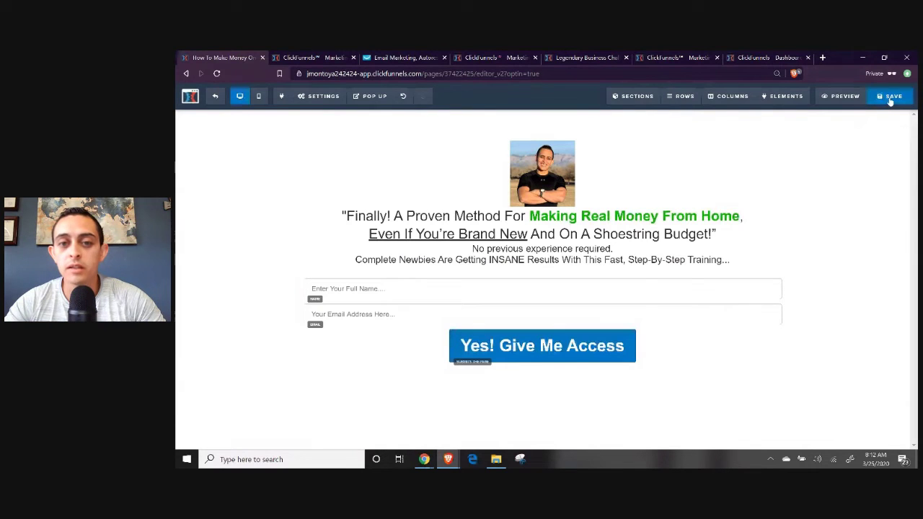
left_click(894, 98)
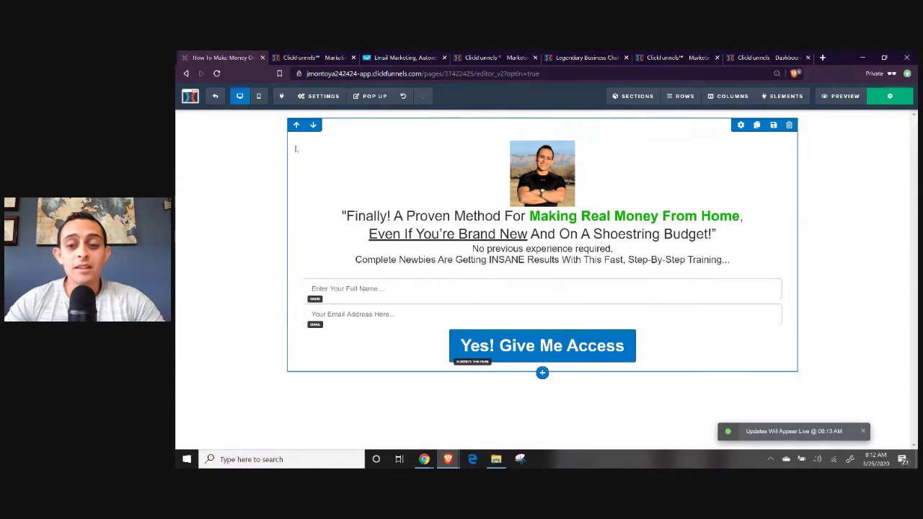
left_click(218, 99)
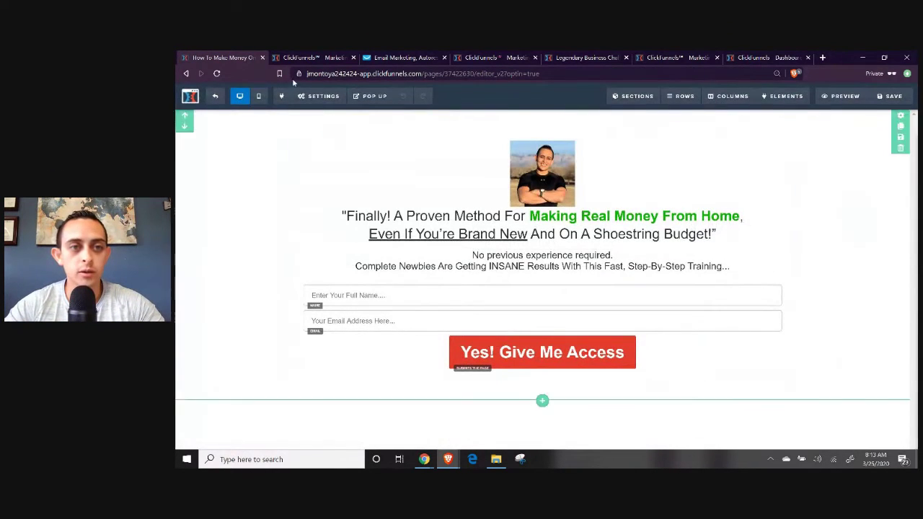
Connect the Variation page to Roofing (Getresponse), Add To Campaign, clickfunnels_leads_2020, then exit the editor.
left_click(319, 95)
left_click(317, 116)
left_click(874, 225)
left_click(858, 286)
left_click(858, 246)
left_click(854, 280)
left_click(851, 272)
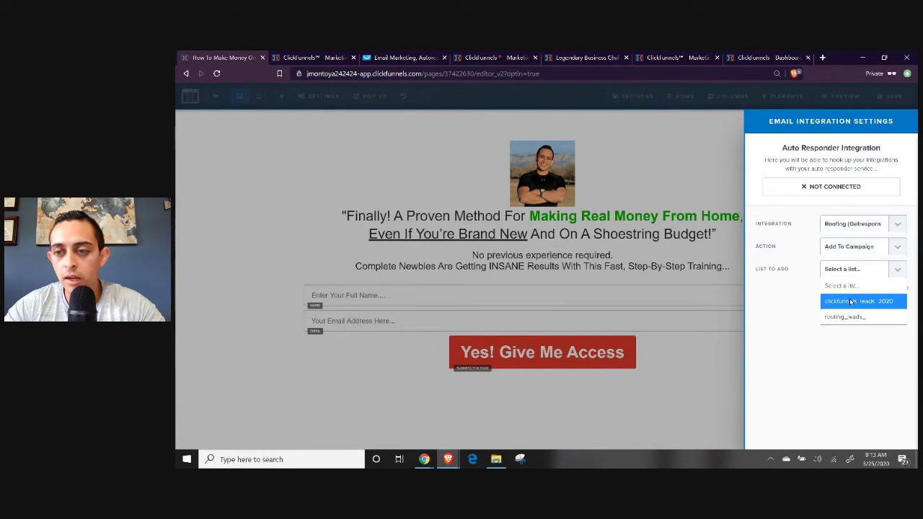
left_click(853, 299)
left_click(910, 101)
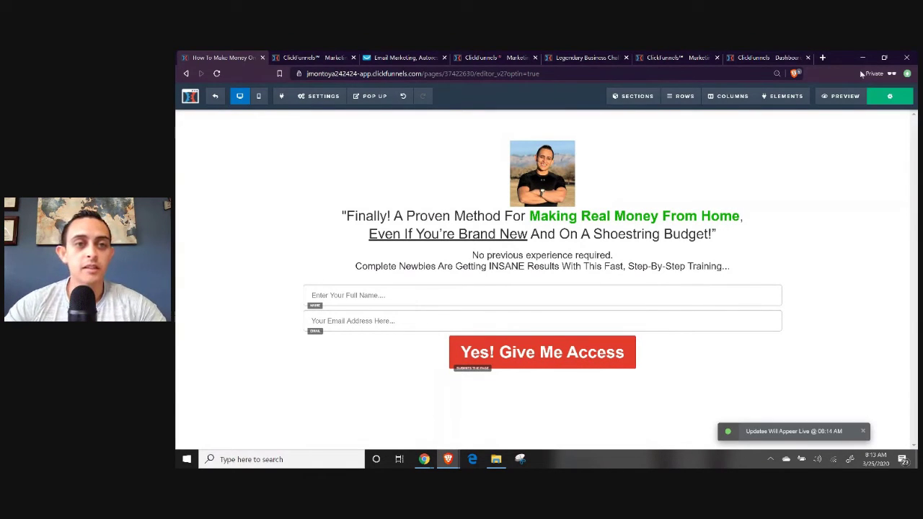
left_click(223, 99)
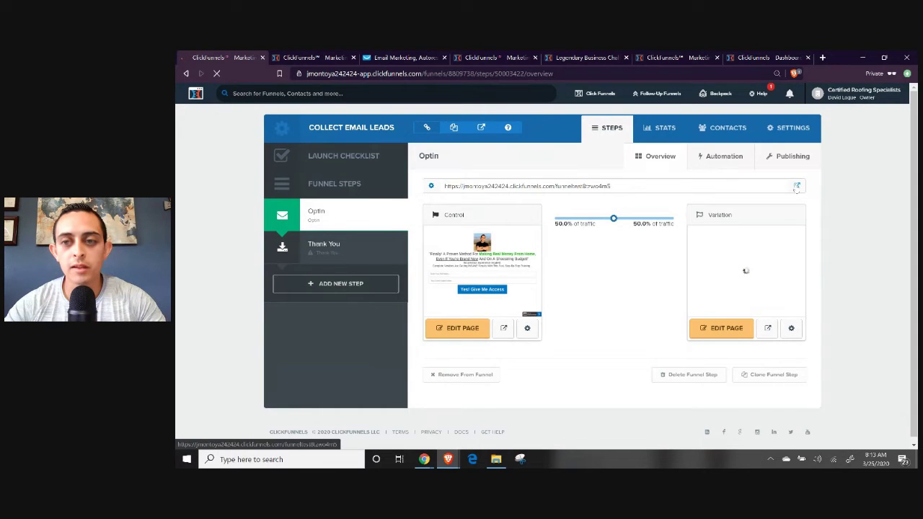
Open the live optin page and submit a test signup with a name and e-mail.
left_click(796, 187)
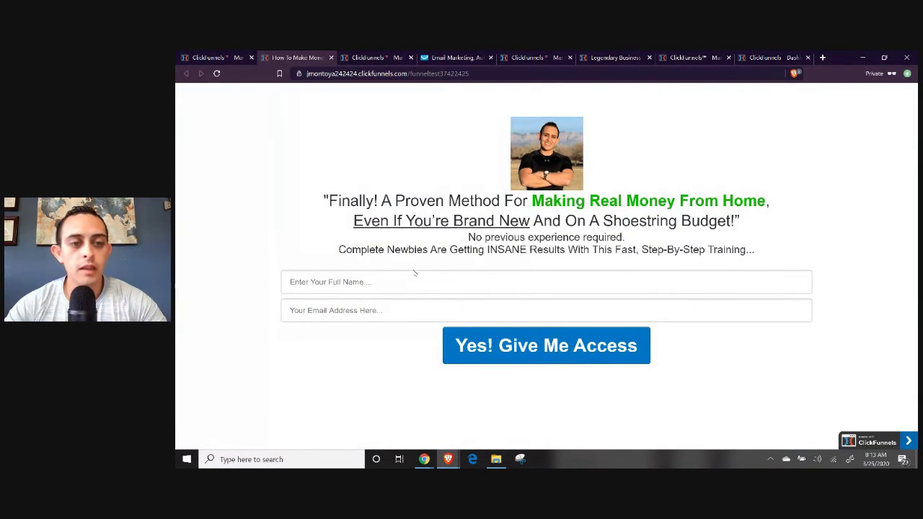
left_click(412, 280)
type("Jonathan")
key("Tab")
type("te")
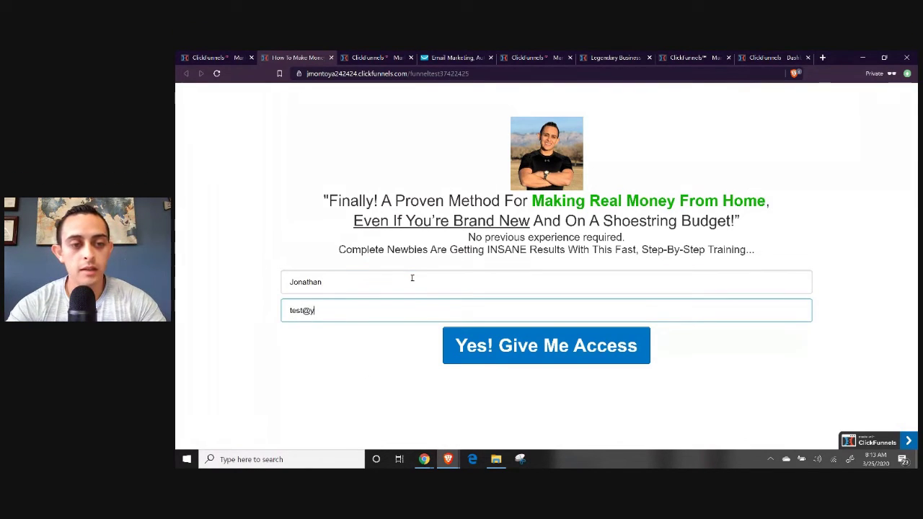
left_click(564, 333)
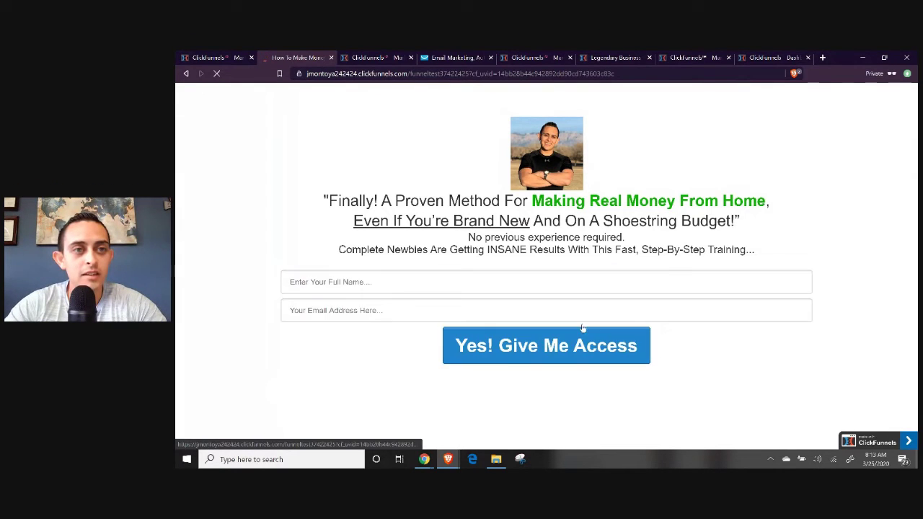
left_click(595, 347)
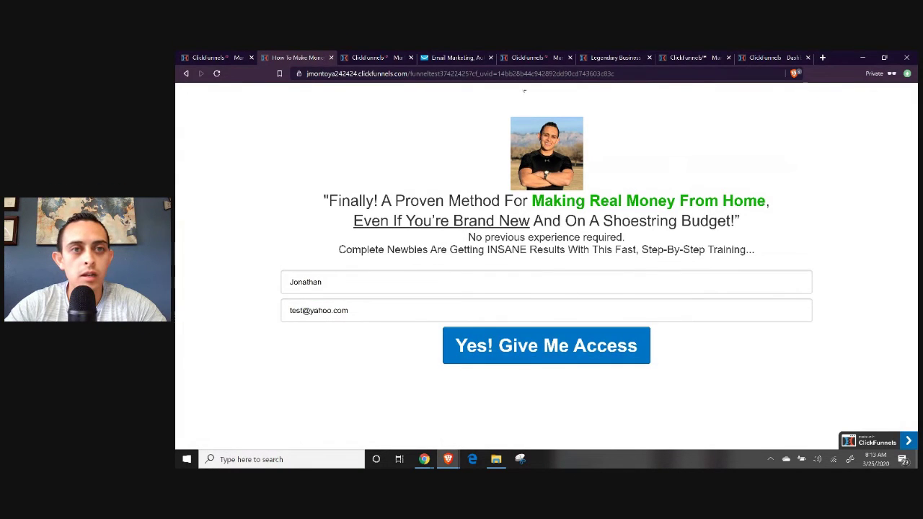
Check the GetResponse contact lists, then close the live page and return to the funnel steps.
left_click_drag(454, 58, 378, 57)
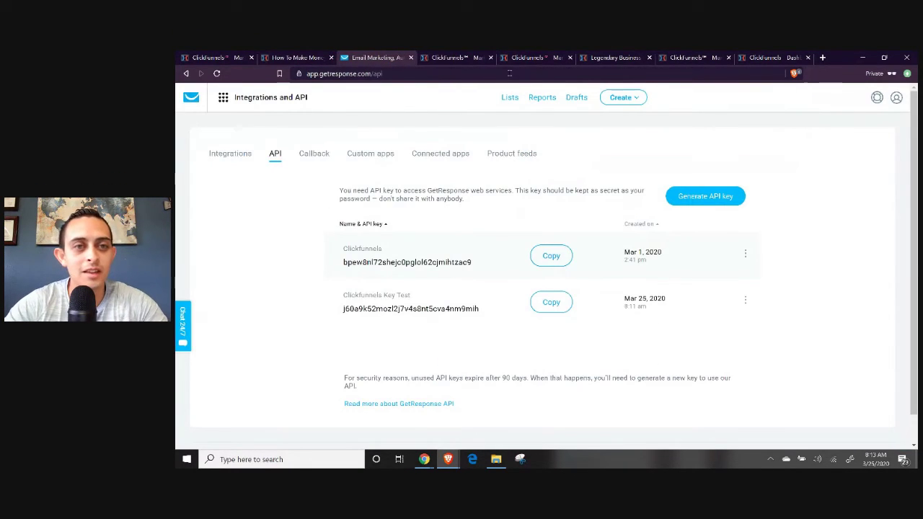
left_click(504, 97)
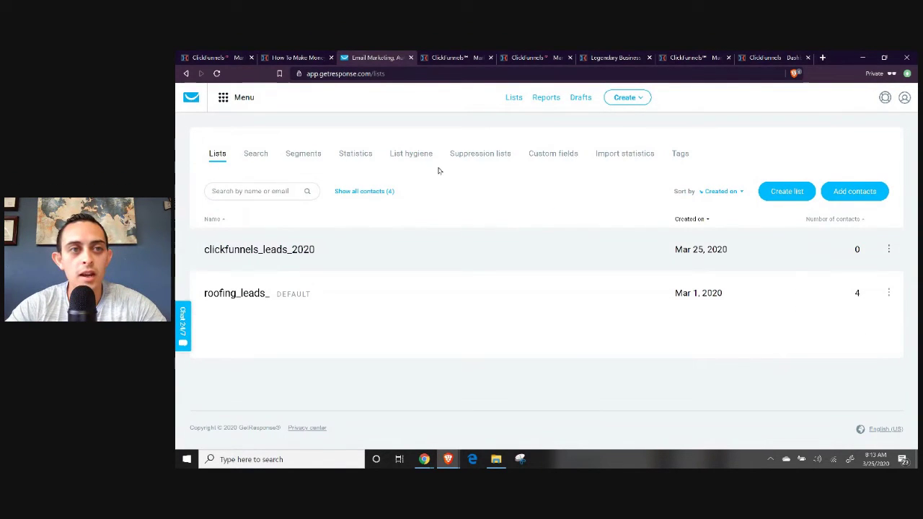
left_click(312, 62)
left_click(212, 58)
left_click(302, 58)
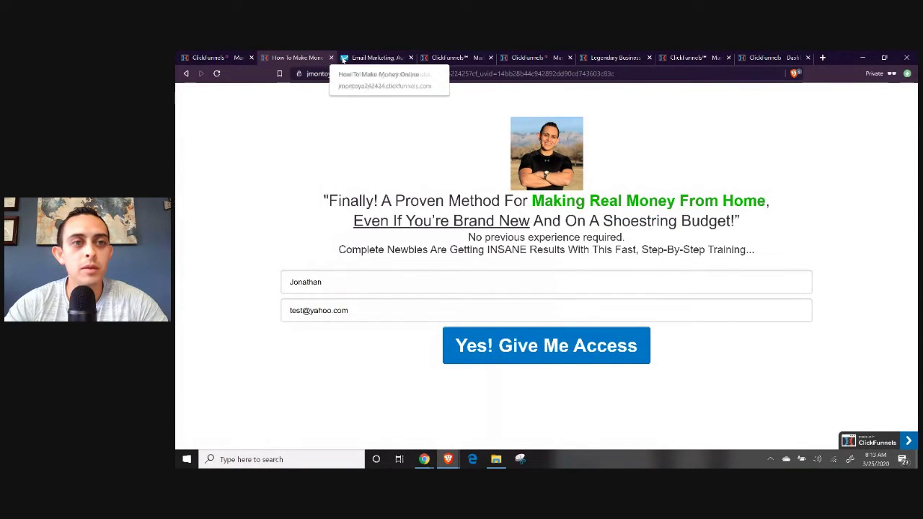
left_click(330, 58)
left_click(216, 57)
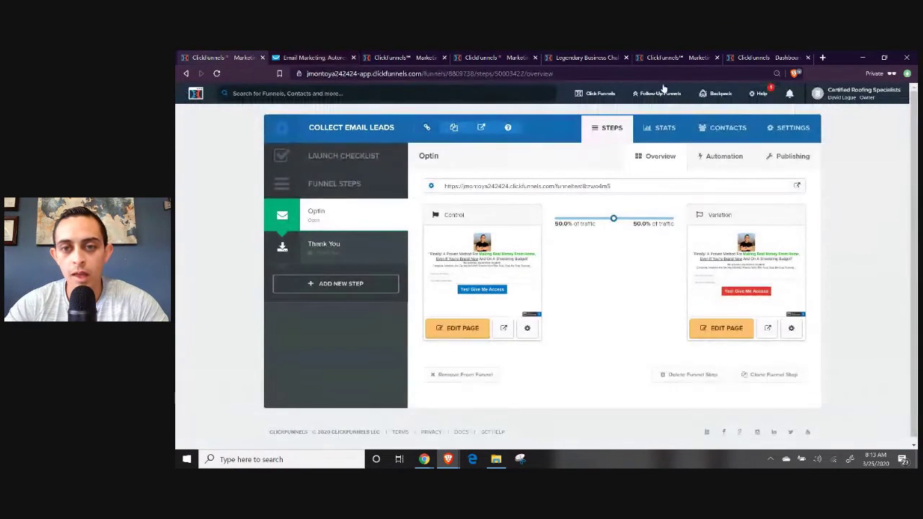
Copy the optin step URL and load it in a new Brave Tor private window, then switch to Chrome.
left_click(554, 185)
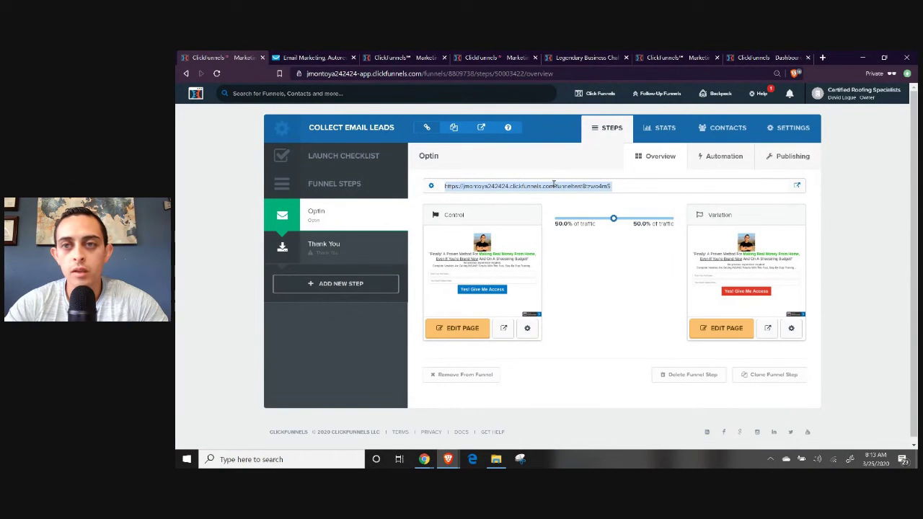
left_click(908, 74)
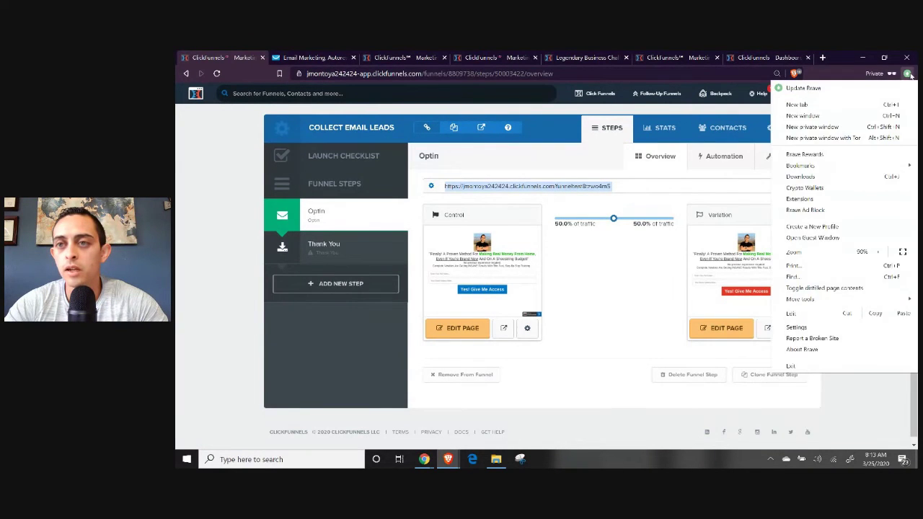
left_click(873, 74)
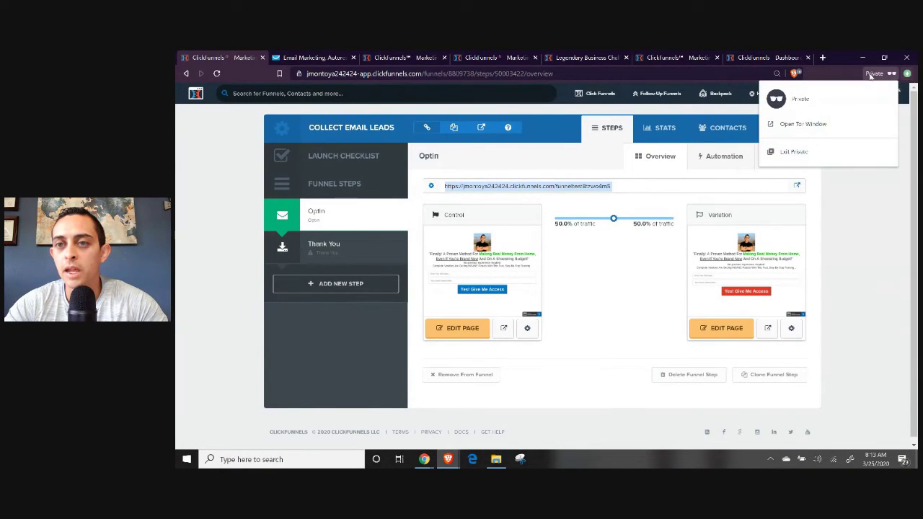
left_click(820, 127)
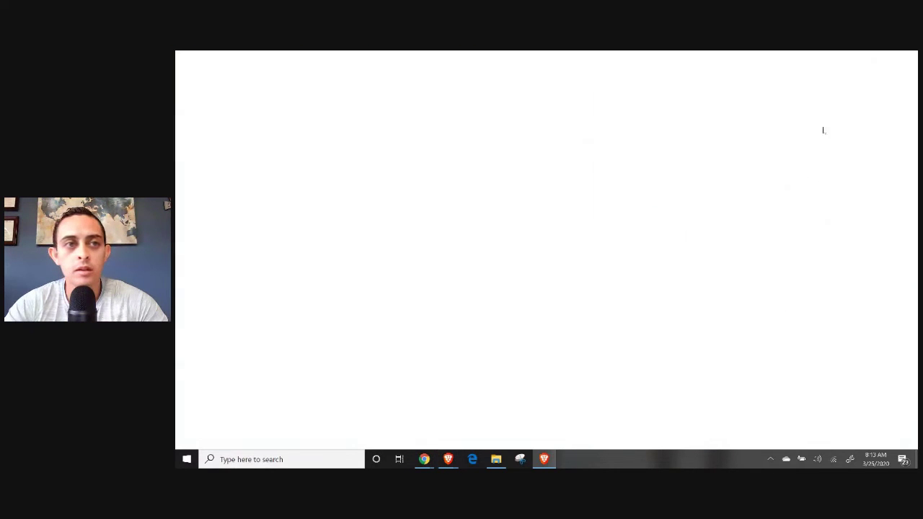
type("https://jmontoya242424.clickfunnels.com/funneltest8tzwo4m5")
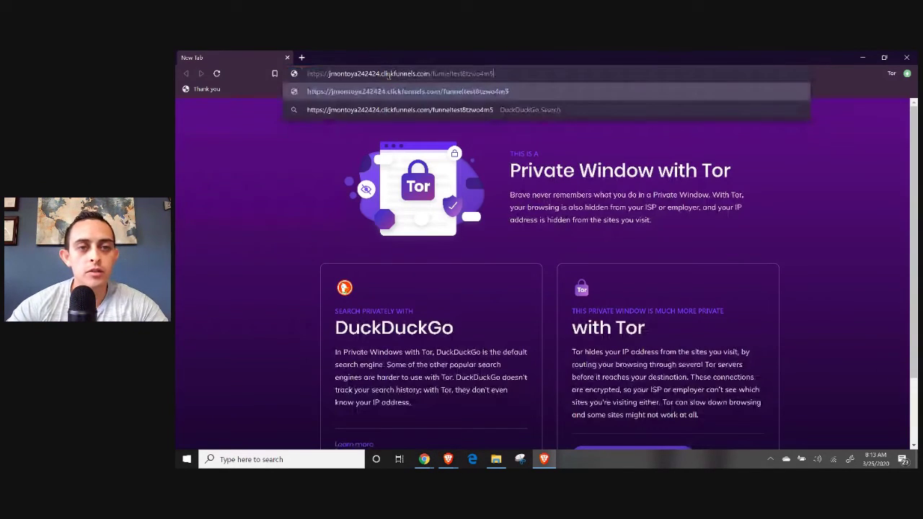
key("Return")
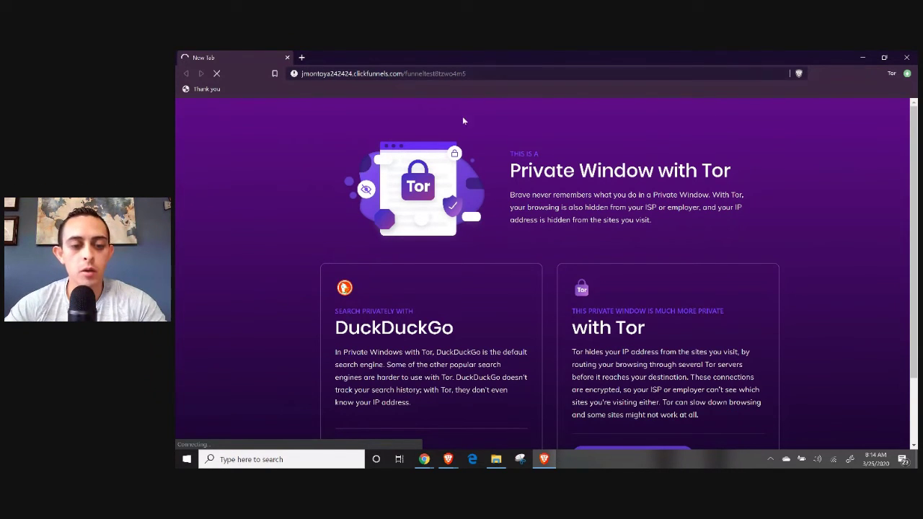
left_click(424, 459)
left_click(386, 437)
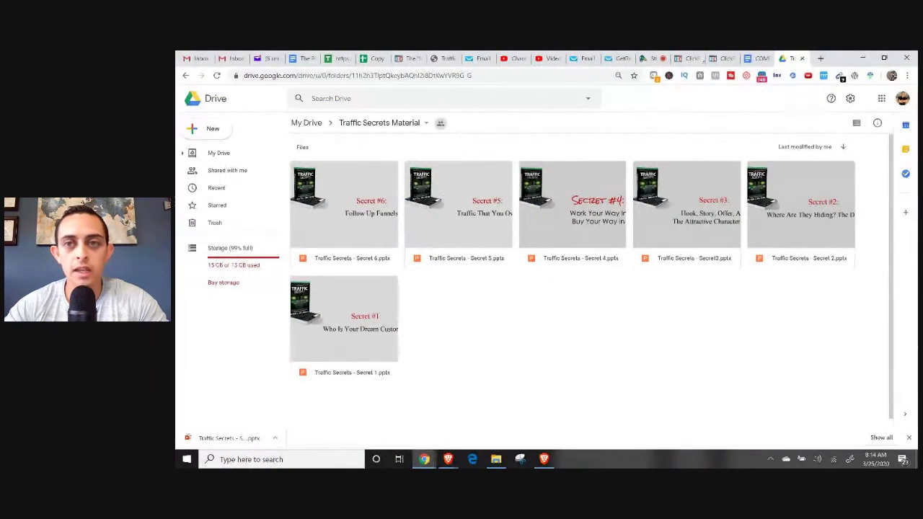
Apply the 3 Step Thank You template to the funnel's Thank You step, then return to the Optin step.
left_click(721, 58)
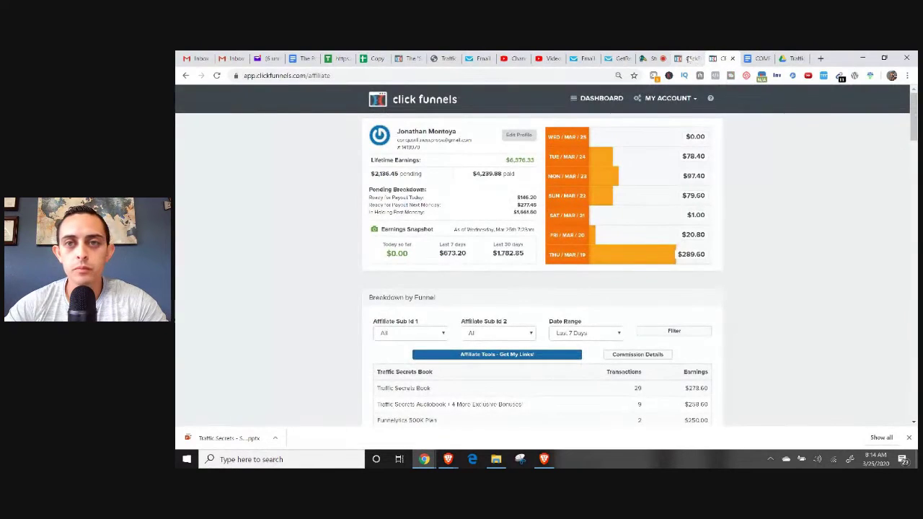
left_click(689, 57)
left_click(449, 459)
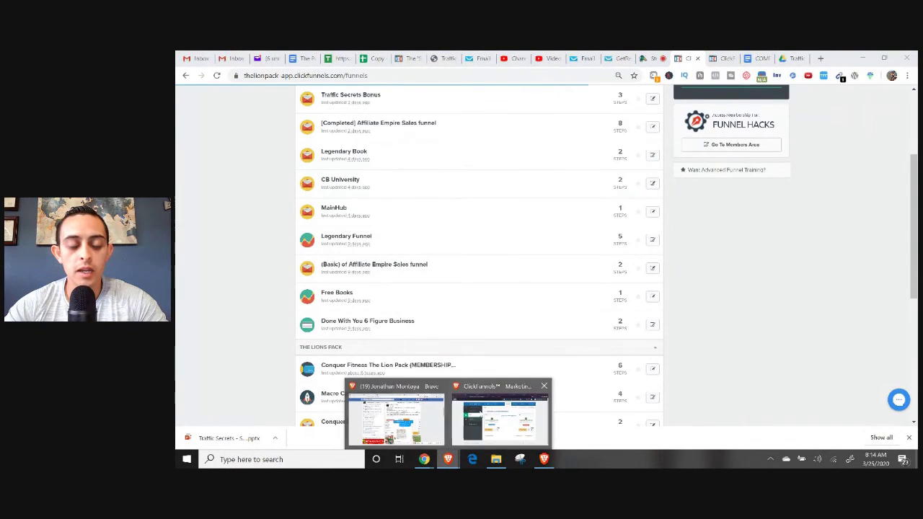
left_click(484, 426)
left_click(351, 250)
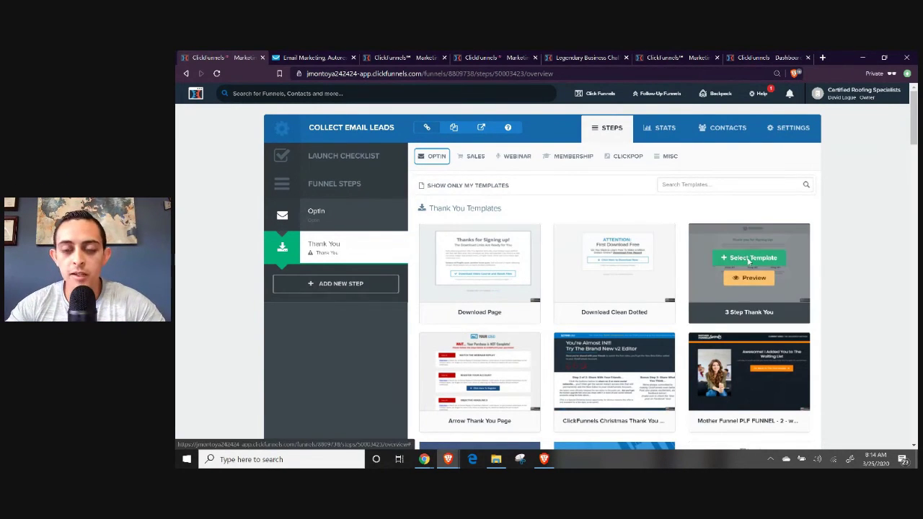
left_click(760, 260)
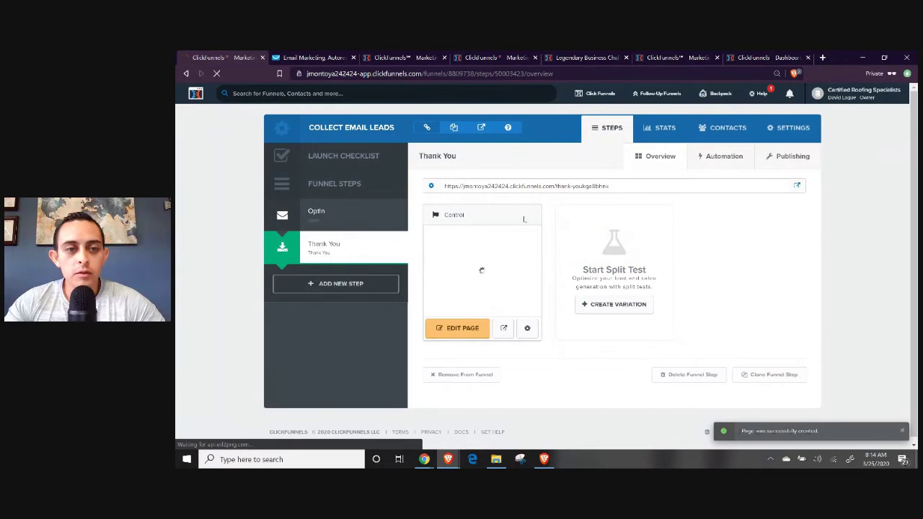
left_click(322, 224)
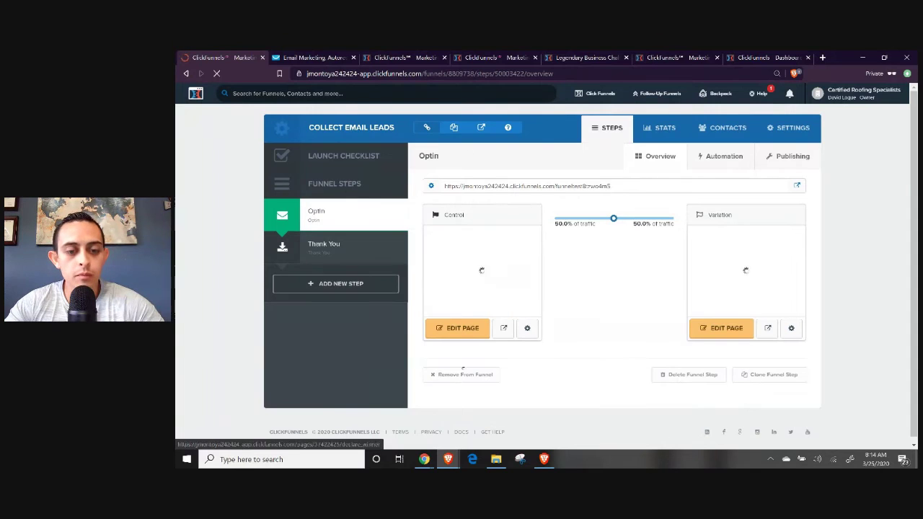
mouse_move(448, 460)
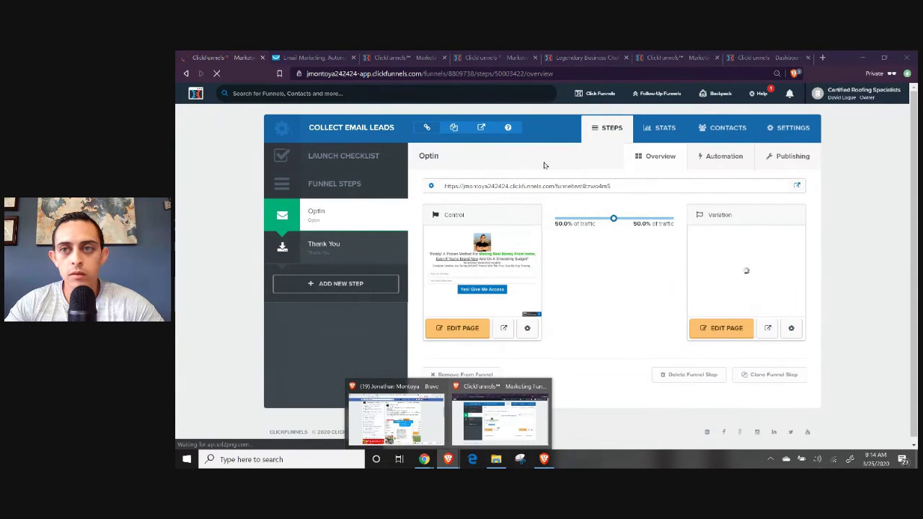
Open another Tor private window and load the funnel URL without its extra query.
left_click(865, 74)
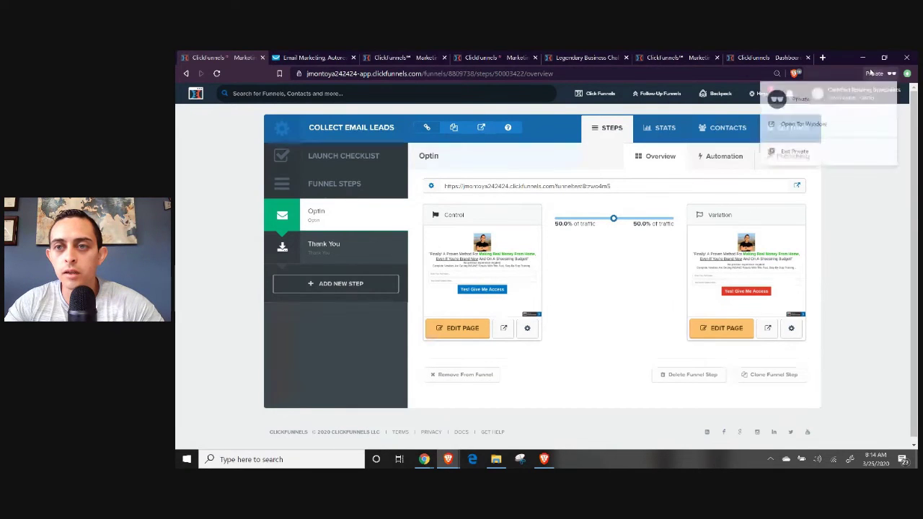
left_click(810, 124)
left_click(504, 73)
left_click(489, 73)
key("shift+End")
key("Delete")
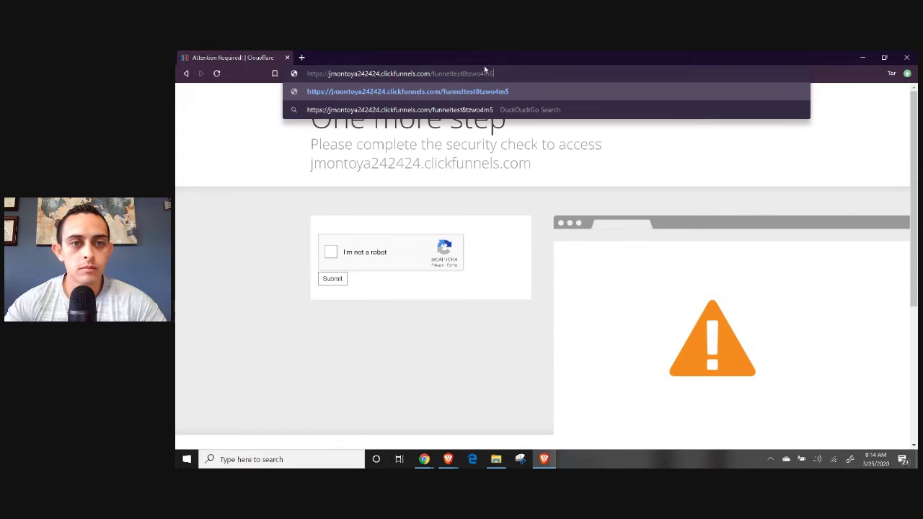
key("Return")
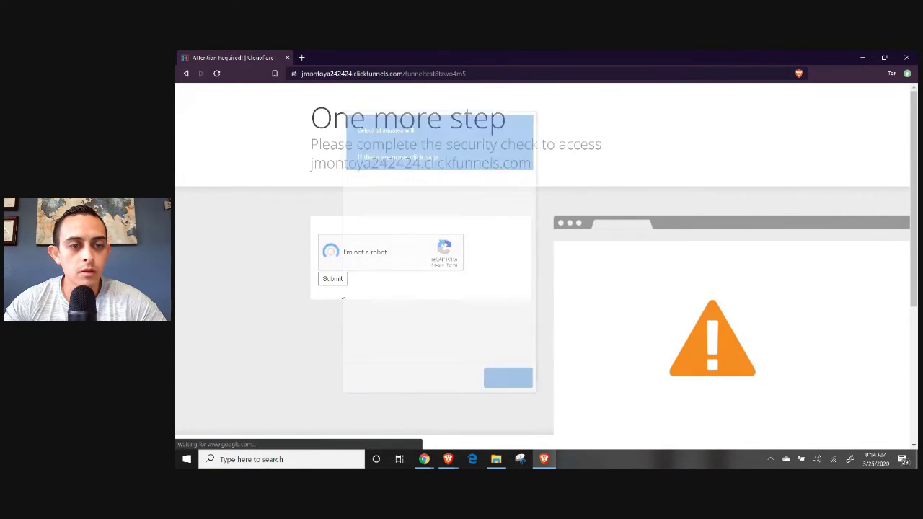
Answer the reCAPTCHA chimney image grid.
left_click(464, 243)
left_click(511, 243)
left_click(464, 290)
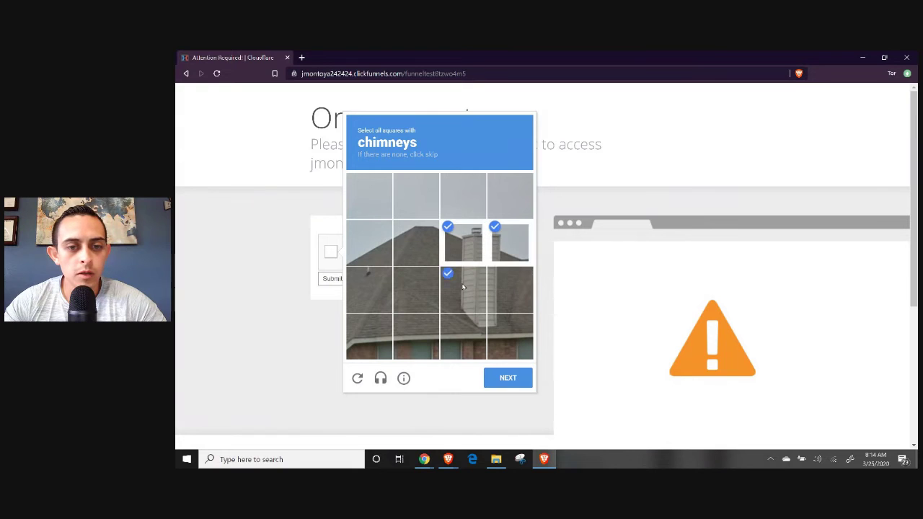
left_click(511, 290)
left_click(465, 321)
left_click(500, 328)
left_click(507, 377)
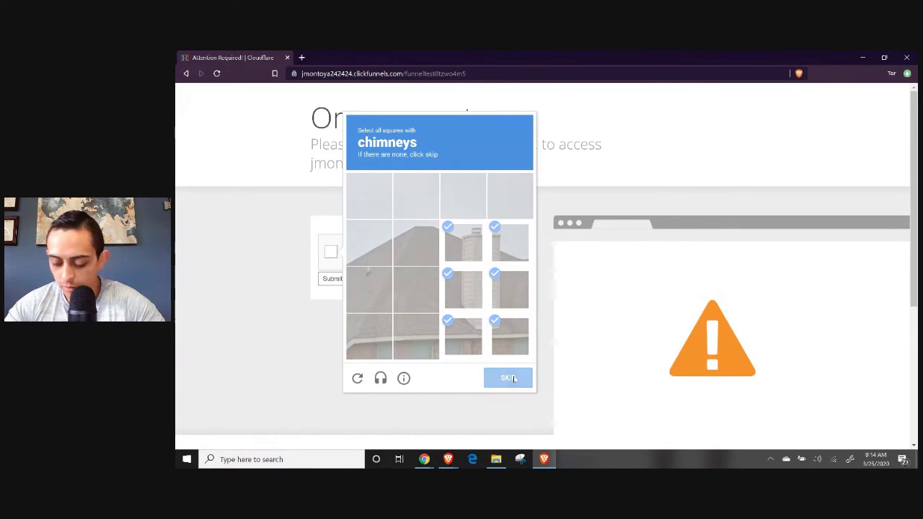
Answer two reCAPTCHA traffic-light image grids.
left_click(378, 282)
left_click(380, 278)
left_click(408, 206)
left_click(414, 243)
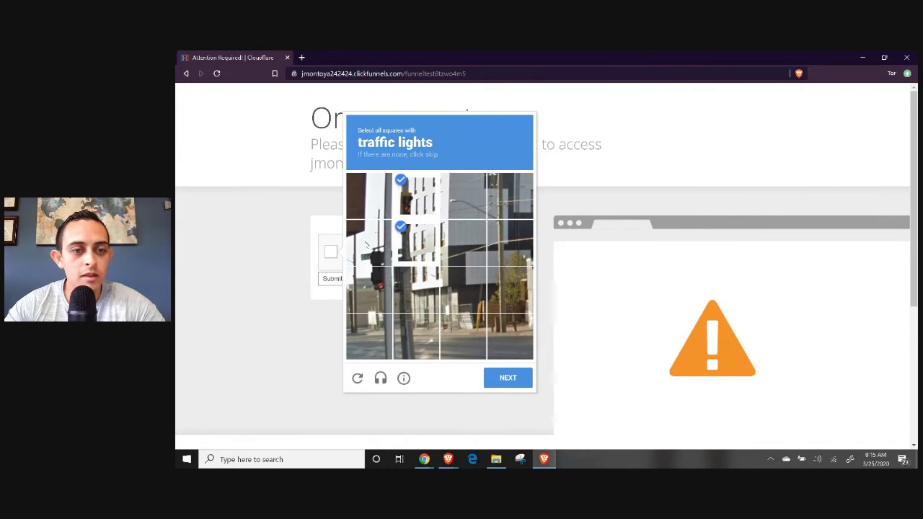
left_click(371, 243)
left_click(369, 289)
left_click(509, 376)
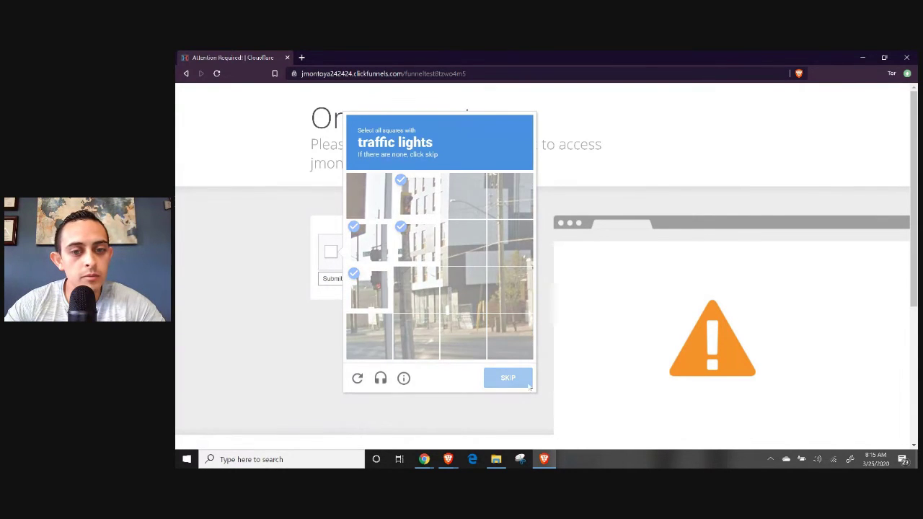
left_click(509, 196)
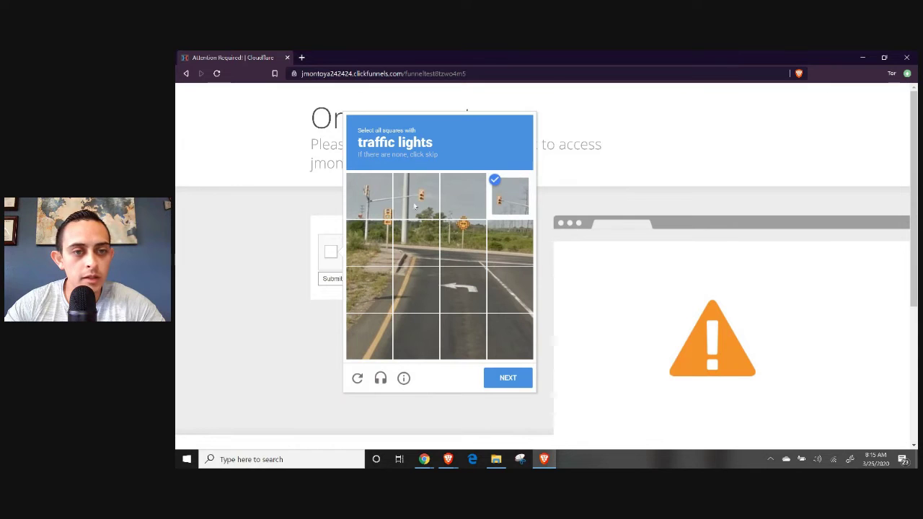
left_click(416, 196)
left_click(369, 196)
left_click(513, 379)
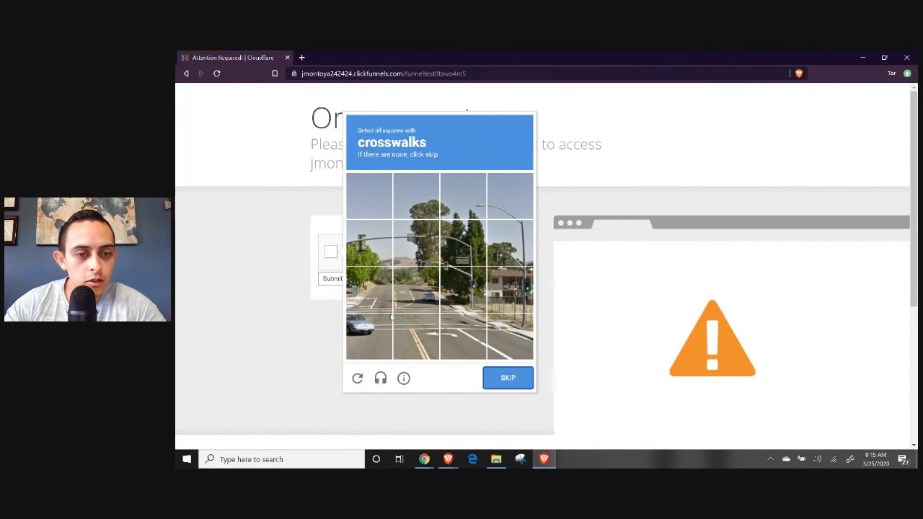
Answer the crosswalk grid and a final traffic-light grid, then verify.
left_click(374, 300)
left_click(419, 300)
left_click(468, 299)
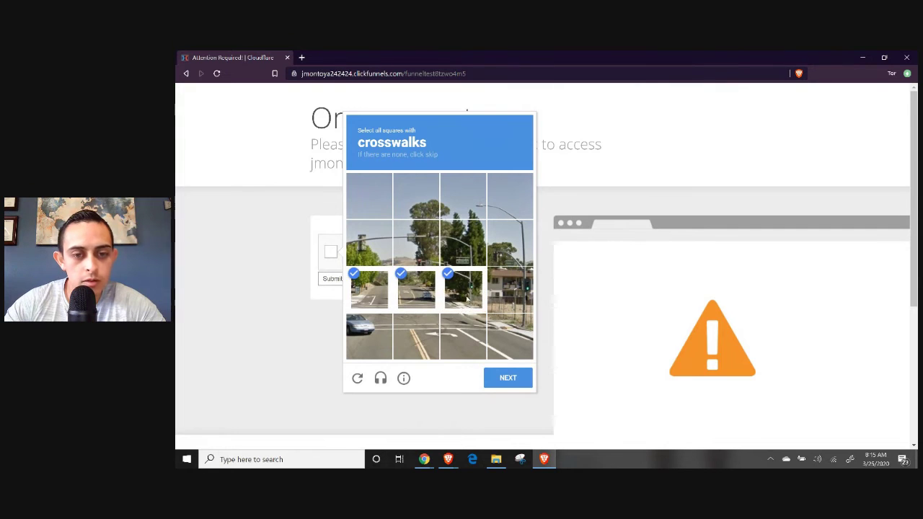
left_click(463, 336)
left_click(416, 336)
left_click(369, 336)
left_click(506, 376)
left_click(463, 196)
left_click(416, 196)
left_click(369, 196)
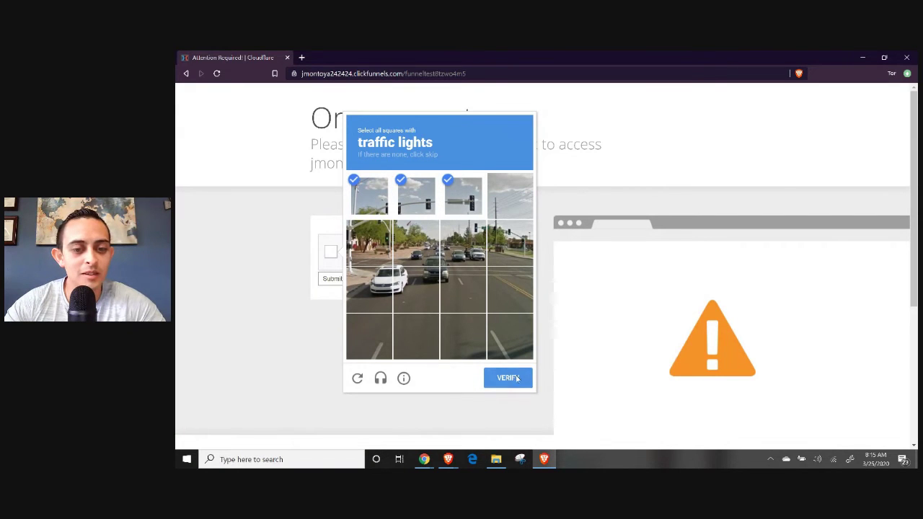
left_click(517, 378)
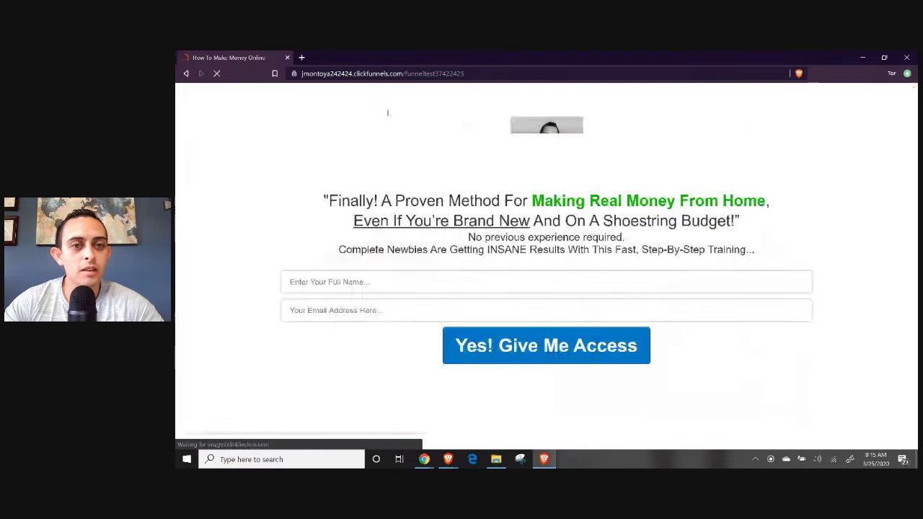
Submit the optin form with a test full name and test e-mail to reach the Thank You page.
left_click(401, 283)
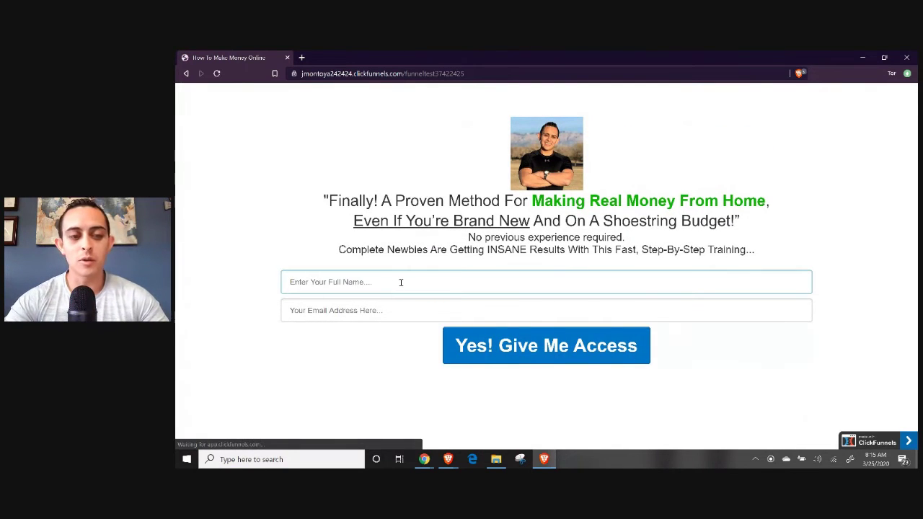
type("Jonathan")
key("Tab")
type("Test")
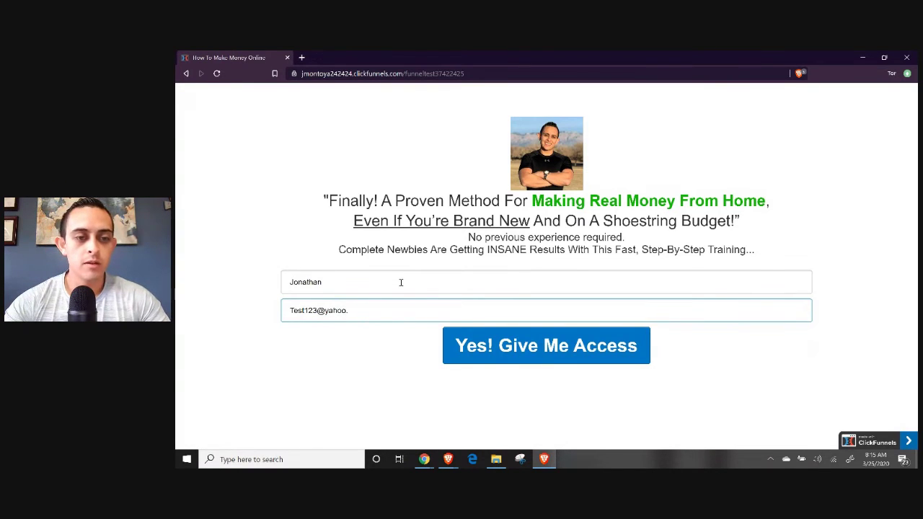
left_click(473, 334)
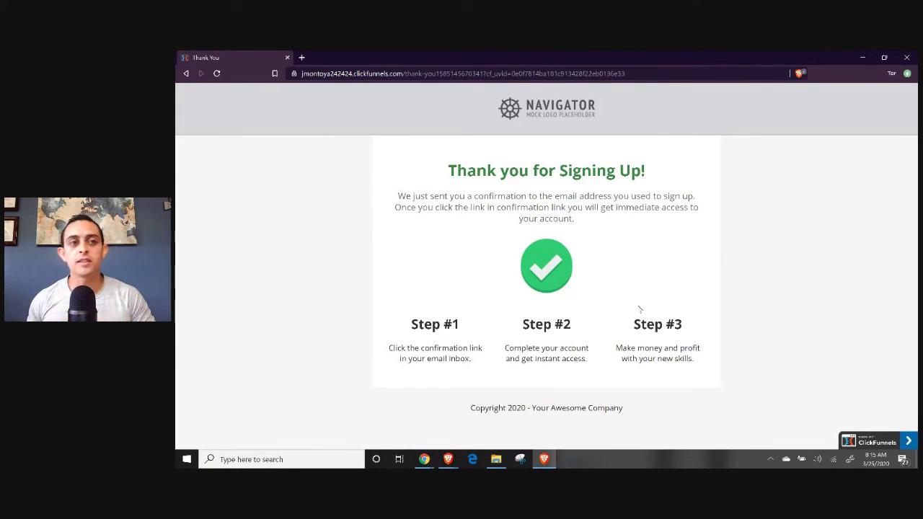
mouse_move(424, 459)
mouse_move(410, 440)
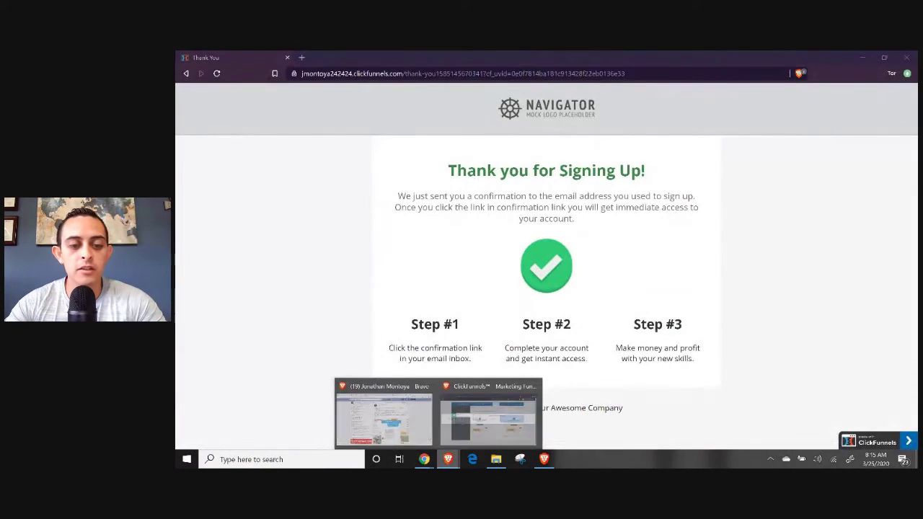
Reload GetResponse Lists and open clickfunnels_leads_2020, confirming 1 contact: the test signup added via API.
left_click(500, 416)
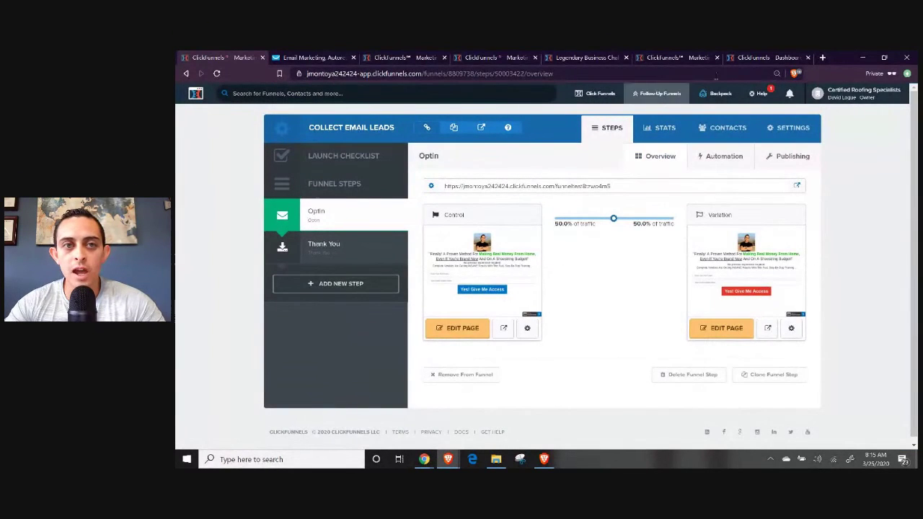
left_click(345, 60)
left_click(336, 73)
key("Return")
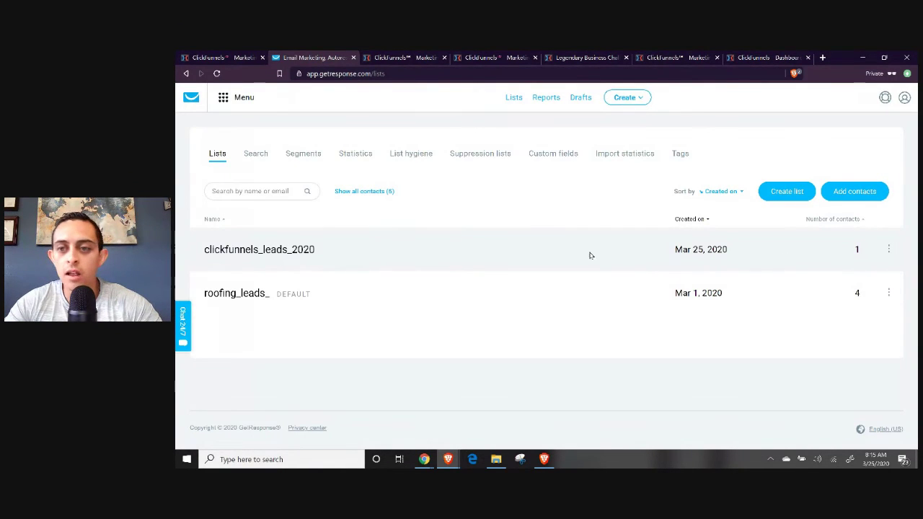
left_click(884, 250)
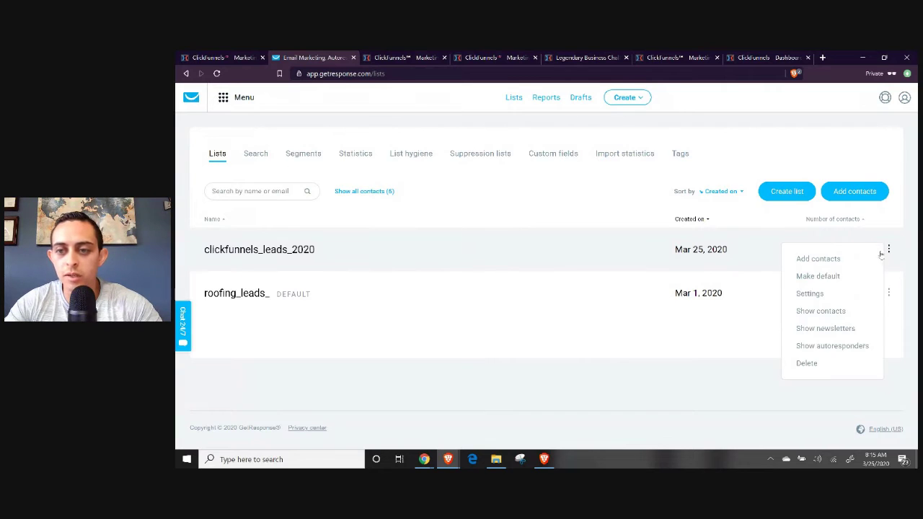
left_click(306, 252)
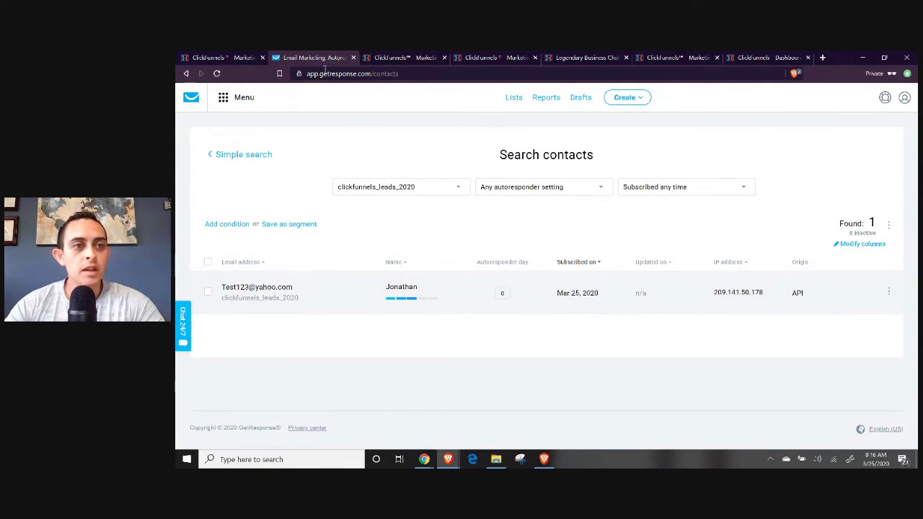
mouse_move(424, 459)
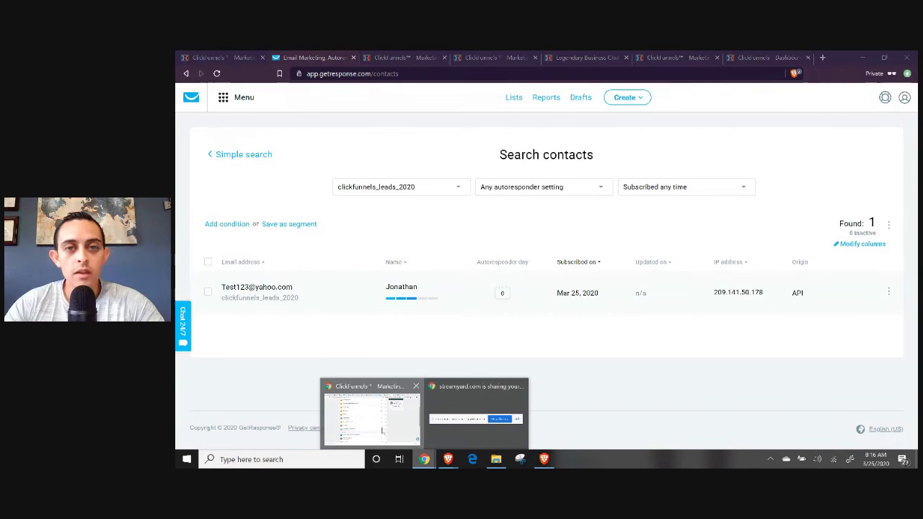
left_click(421, 393)
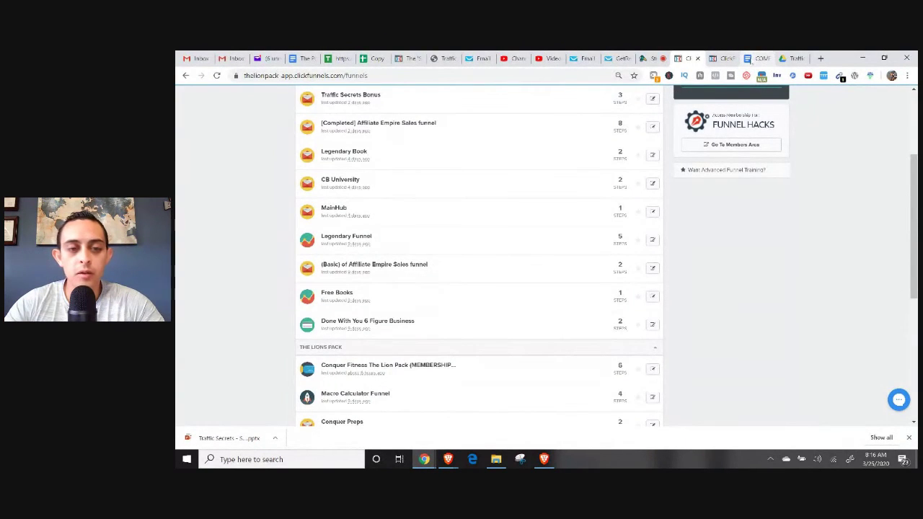
Scroll through the steps in the ClickFunnels training document in Google Docs.
left_click(758, 58)
scroll(523, 241, "up", 10)
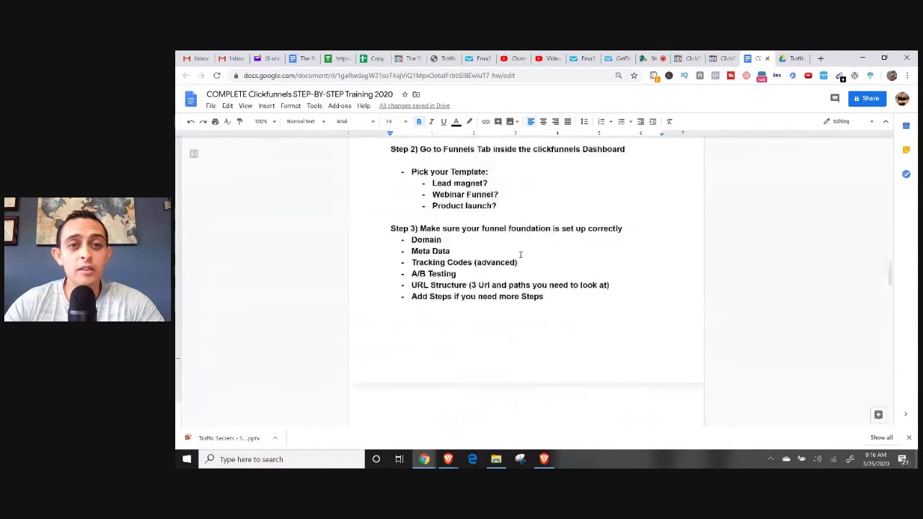
scroll(613, 315, "down", 10)
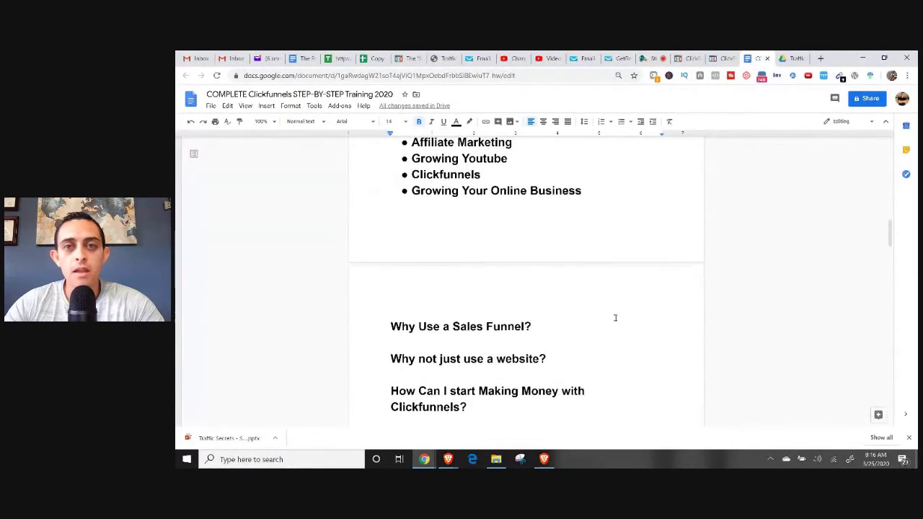
scroll(595, 300, "down", 1)
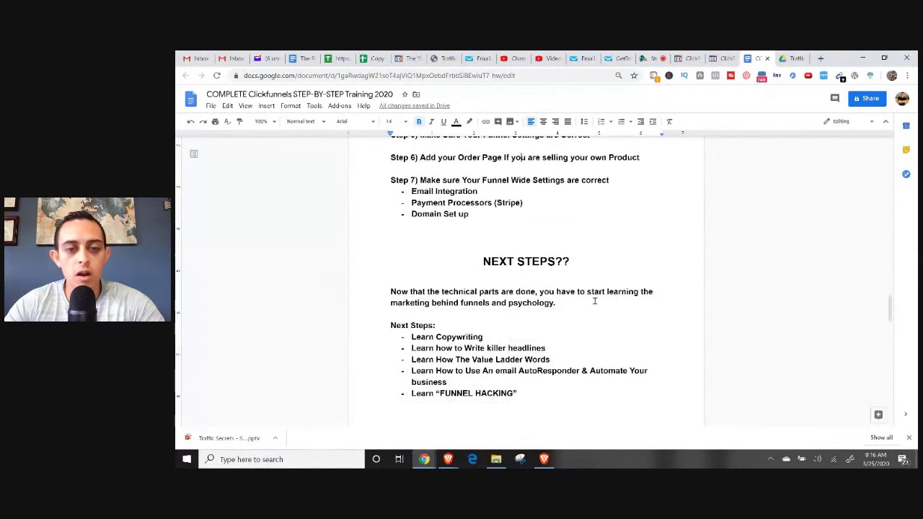
Check the live broadcast, then bring up the affiliate dashboard showing $6,376.33 lifetime earnings.
left_click(656, 58)
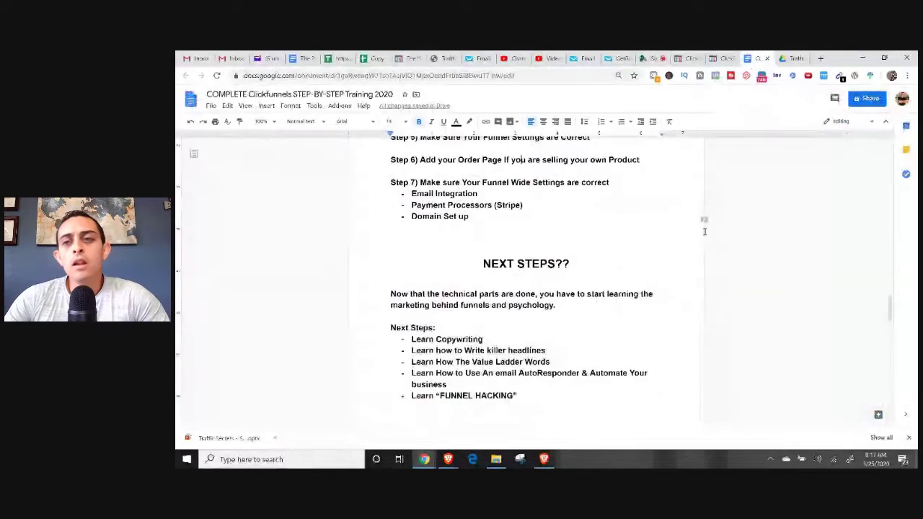
scroll(705, 232, "up", 20)
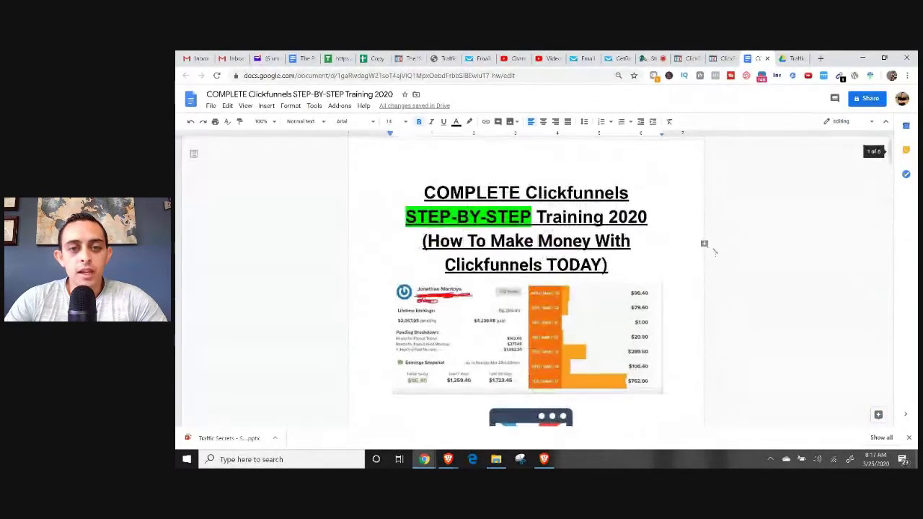
scroll(533, 274, "down", 1)
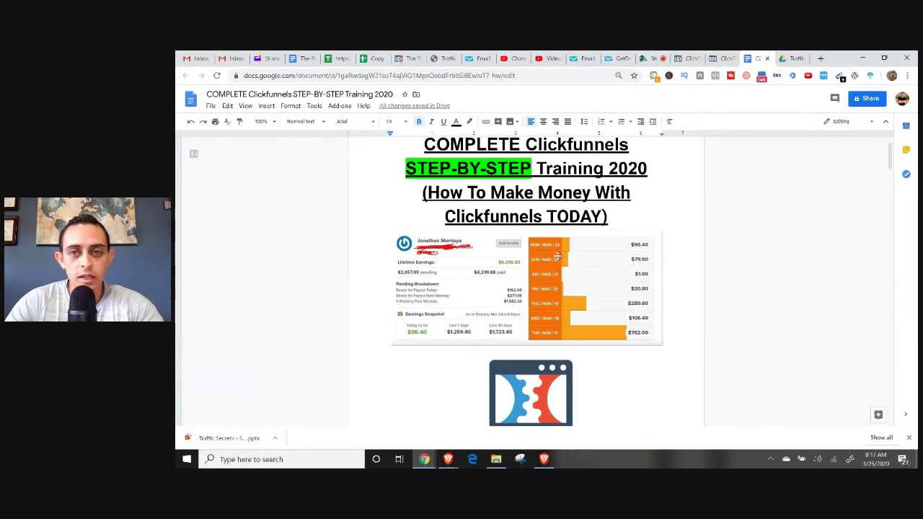
left_click(689, 58)
left_click(719, 58)
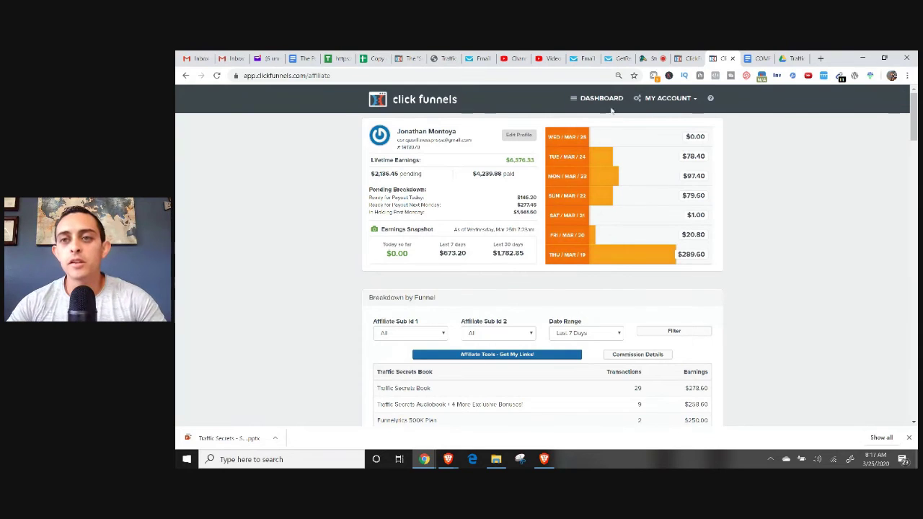
Open the passiveincomelifestyles.com/trafficsecrets bonus page in a new tab.
left_click(820, 57)
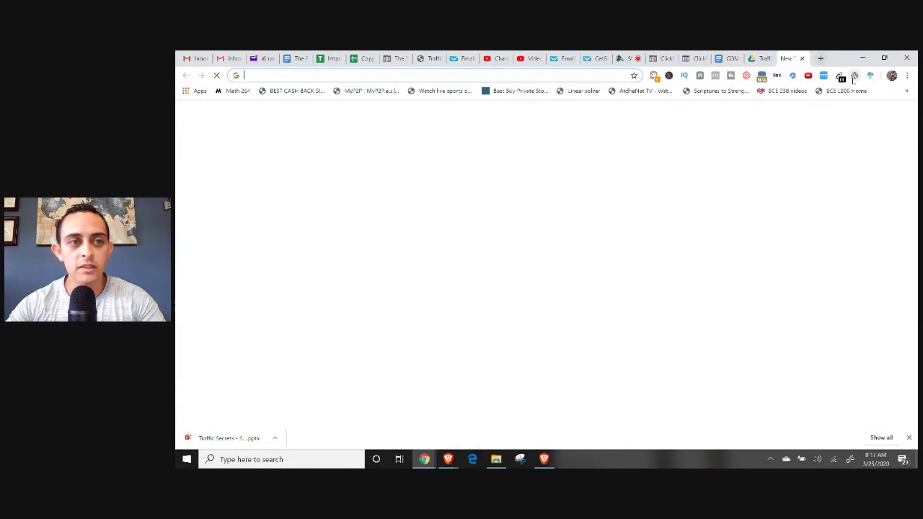
type("t")
key("BackSpace")
type("pas")
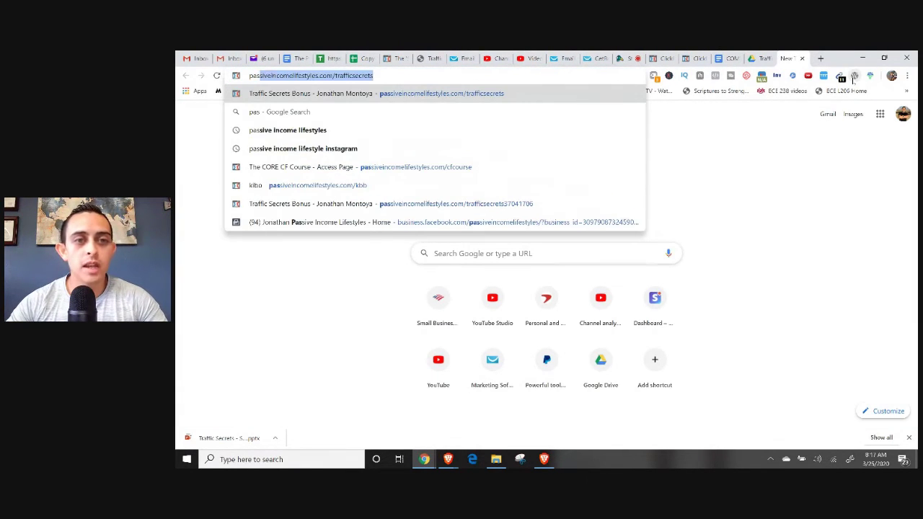
key("Right")
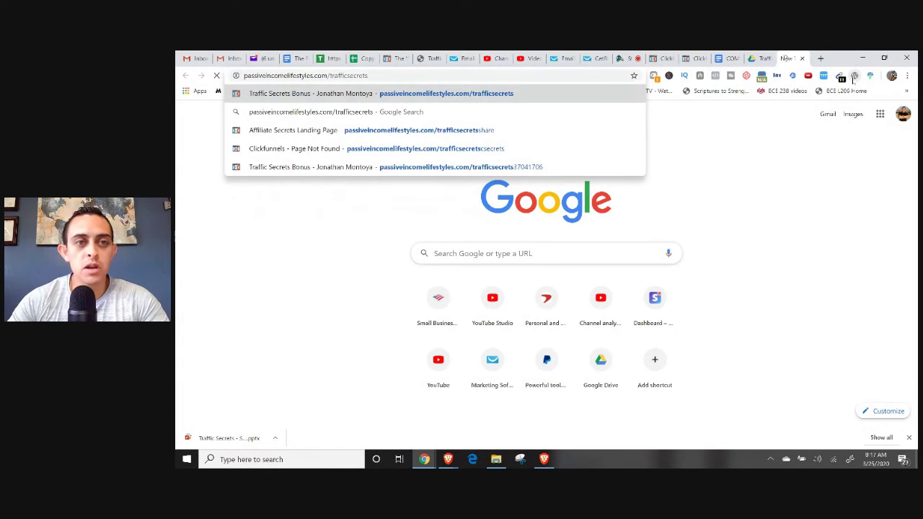
key("Return")
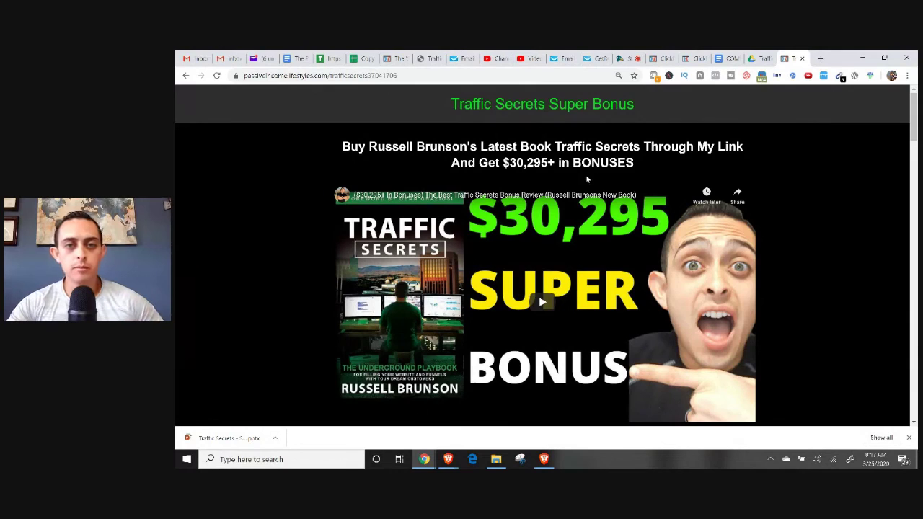
Sign up through GET TRAFFIC SECRETS NOW with the saved email to join the VIP list.
scroll(587, 162, "down", 2)
scroll(626, 260, "down", 1)
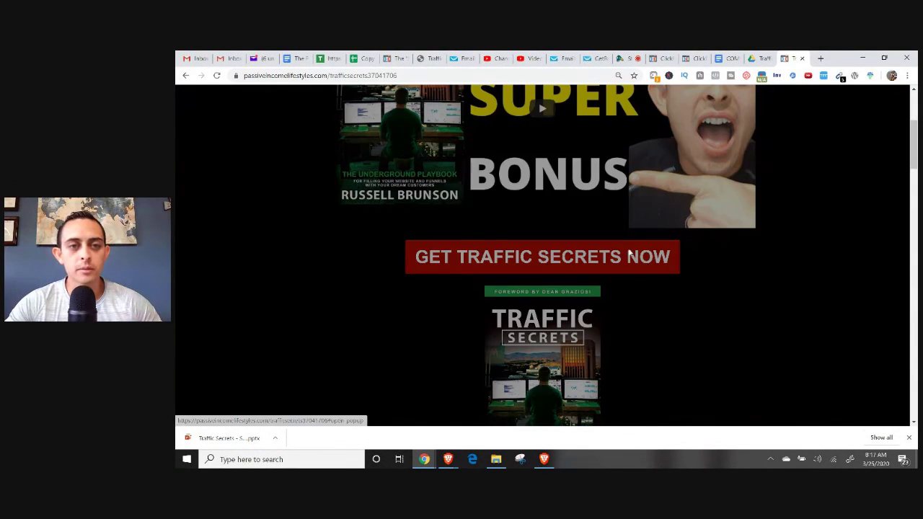
left_click(624, 253)
left_click(643, 214)
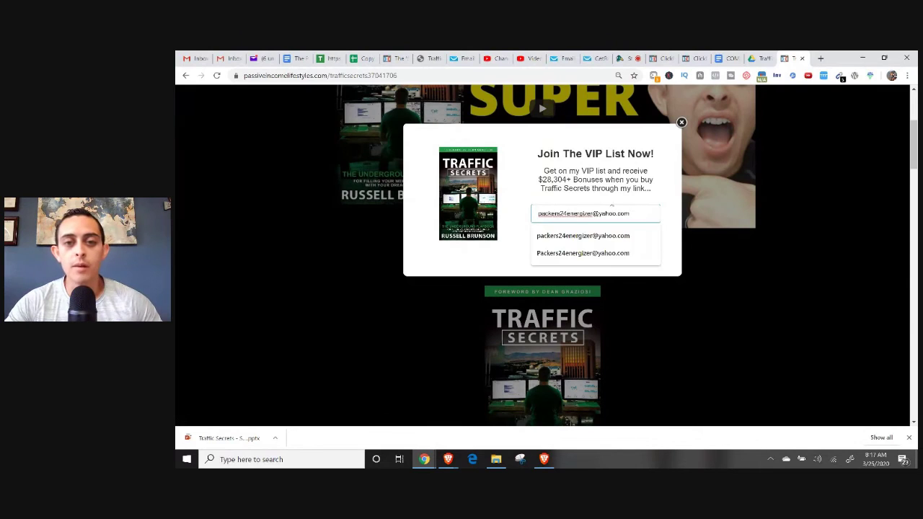
left_click(600, 214)
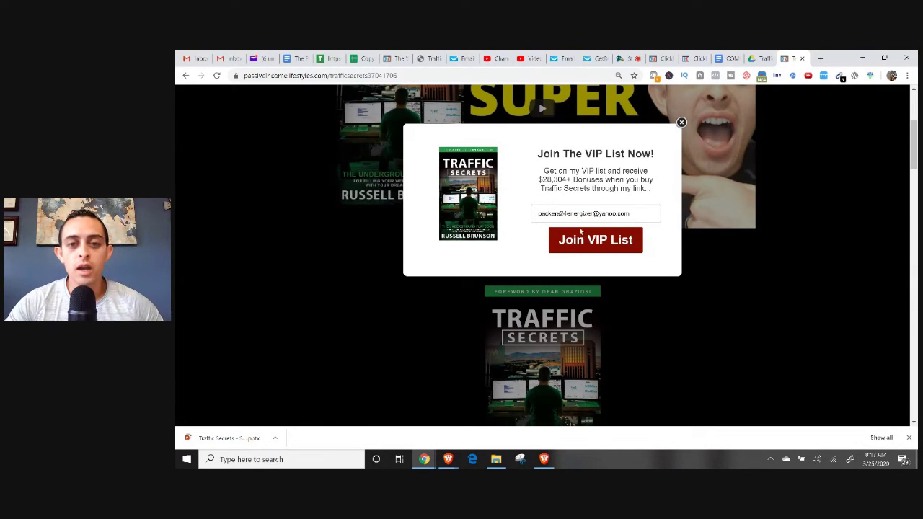
left_click(585, 241)
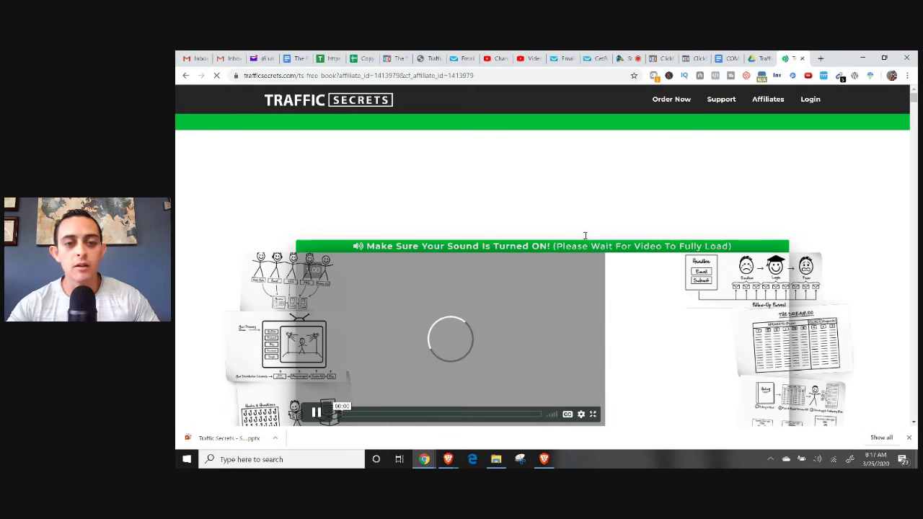
Close the Traffic Secrets sales page and return to the other browser window.
scroll(592, 229, "down", 1)
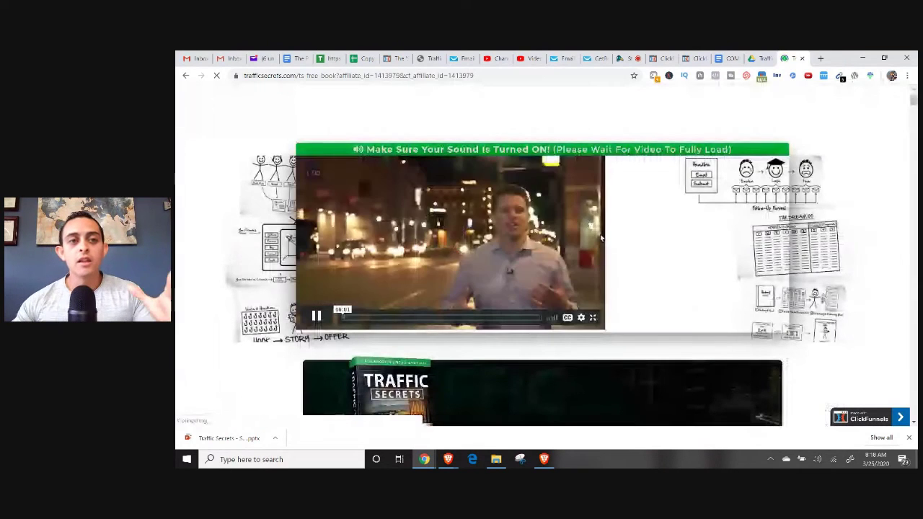
scroll(599, 234, "up", 1)
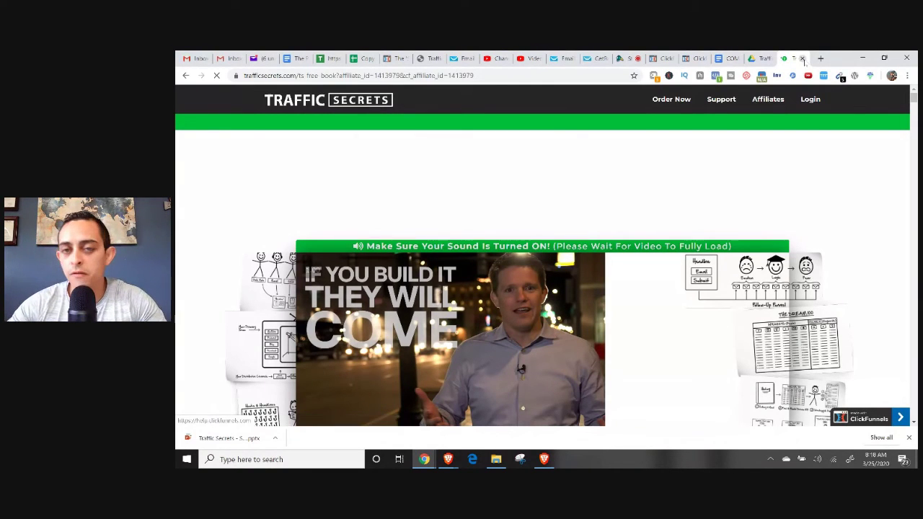
key("ctrl+w")
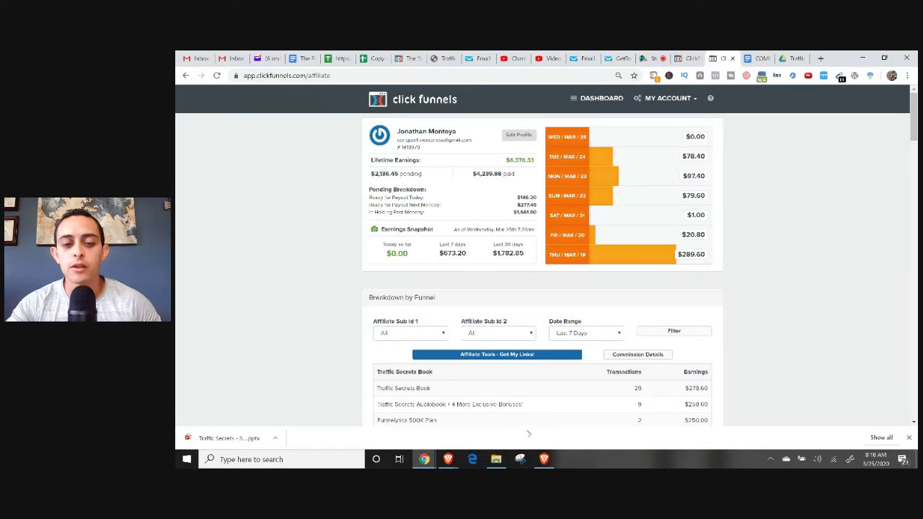
left_click(458, 459)
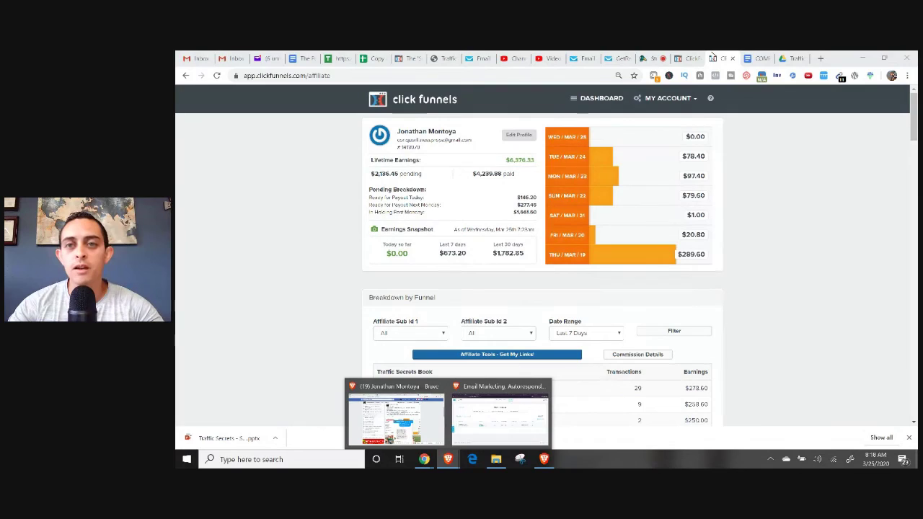
Scroll the training document down to the NEXT STEPS?? list, from copywriting to funnel hacking.
left_click(755, 59)
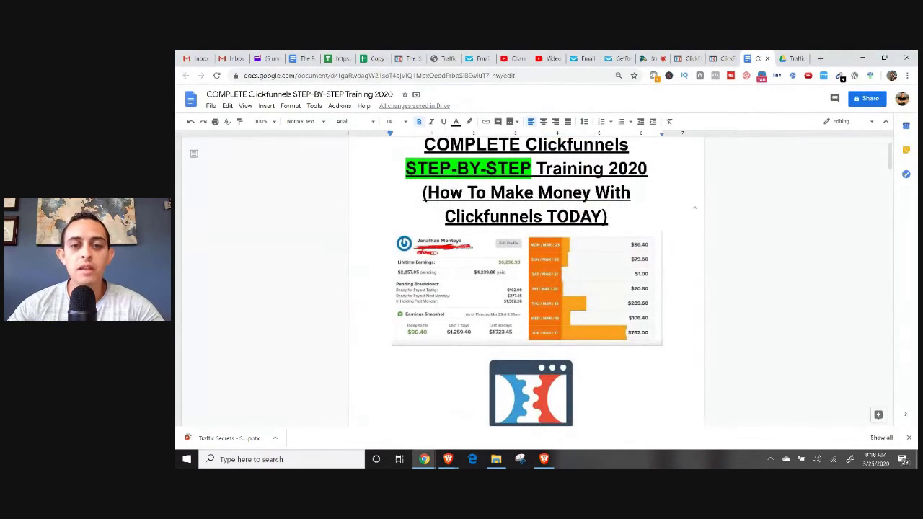
scroll(666, 202, "down", 15)
scroll(655, 202, "down", 3)
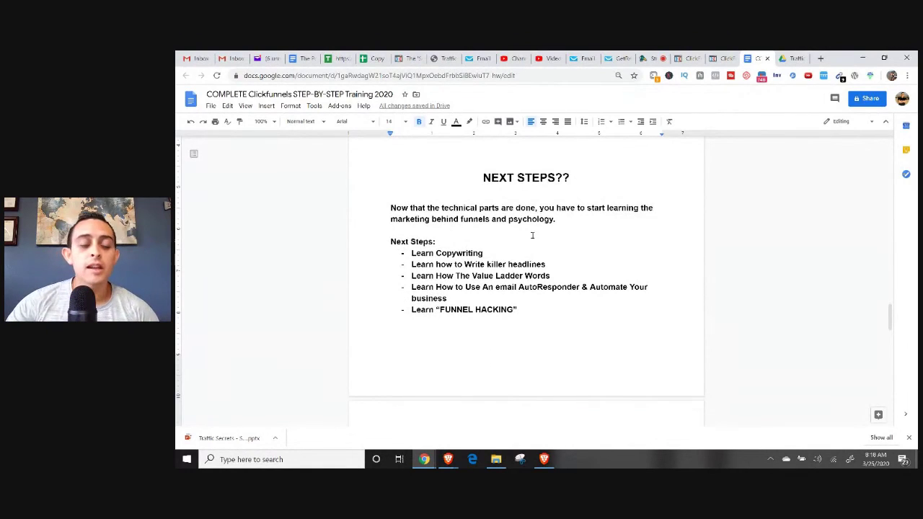
scroll(584, 238, "down", 1)
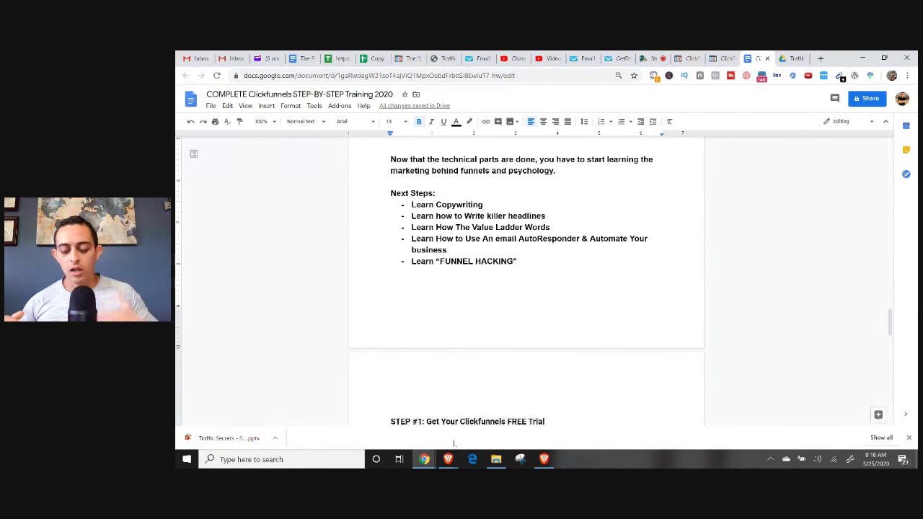
Bring the browser window with the Google Docs training document back to the front.
mouse_move(457, 451)
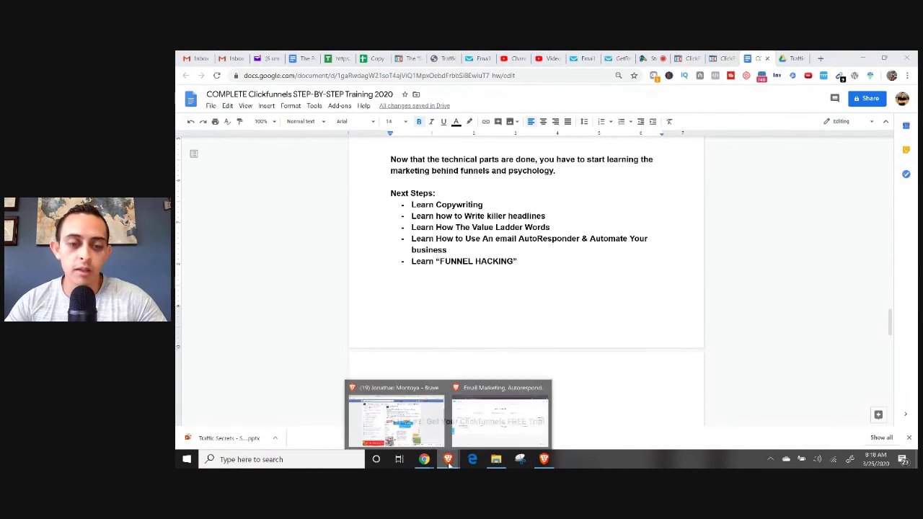
left_click(395, 415)
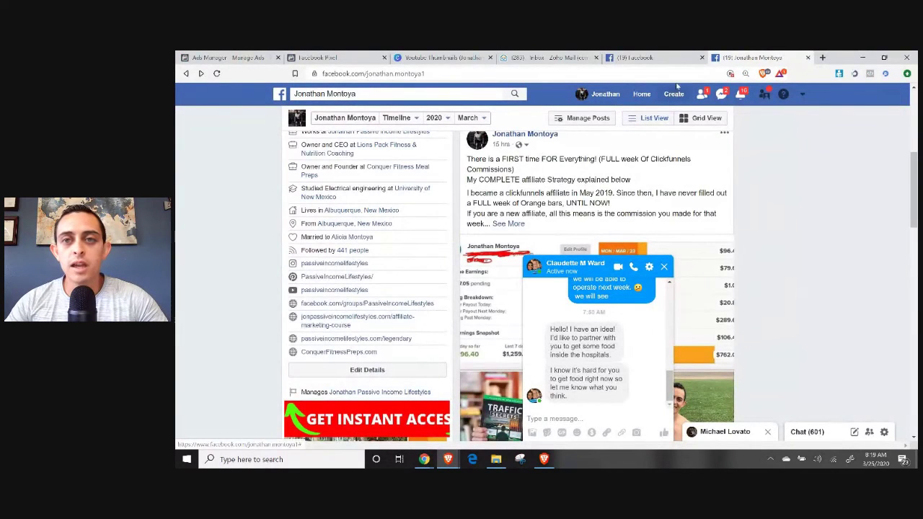
mouse_move(424, 460)
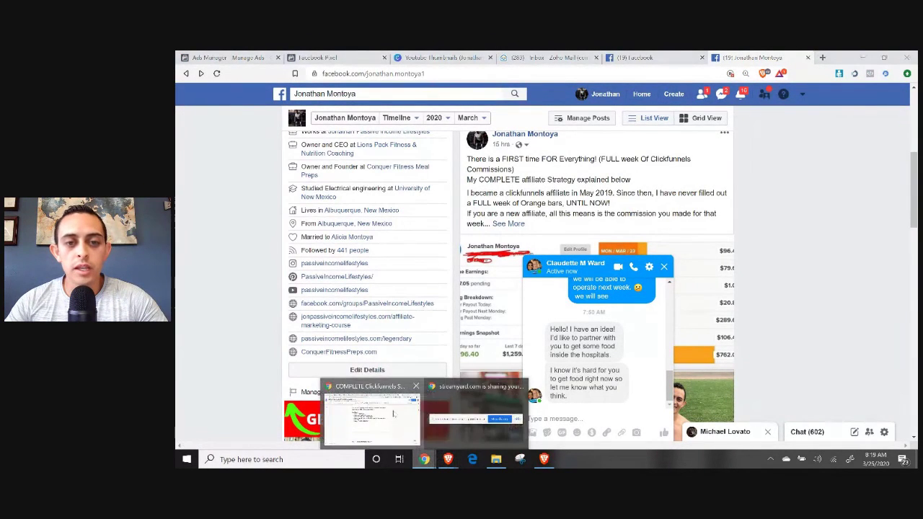
left_click(372, 418)
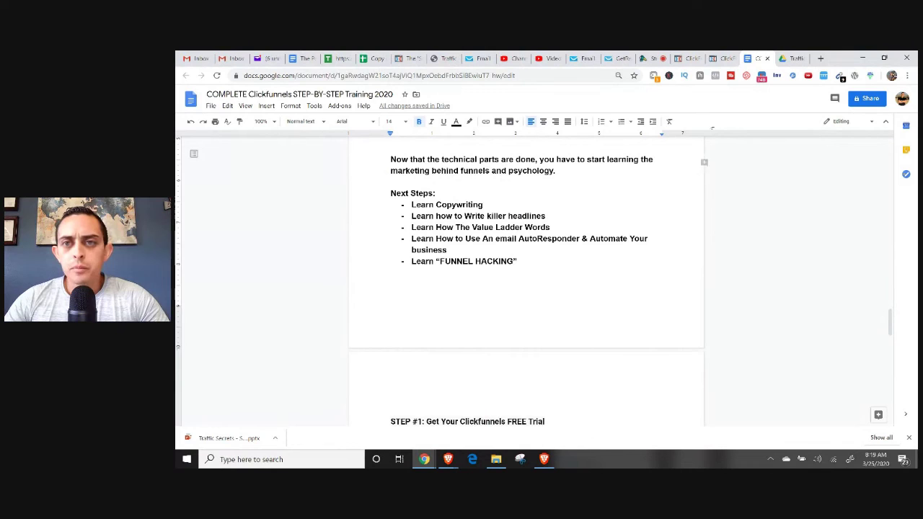
Open passiveincomelifestyles.com/legend, the Legendary Business Challenge opt-in page, in a new tab.
left_click(820, 58)
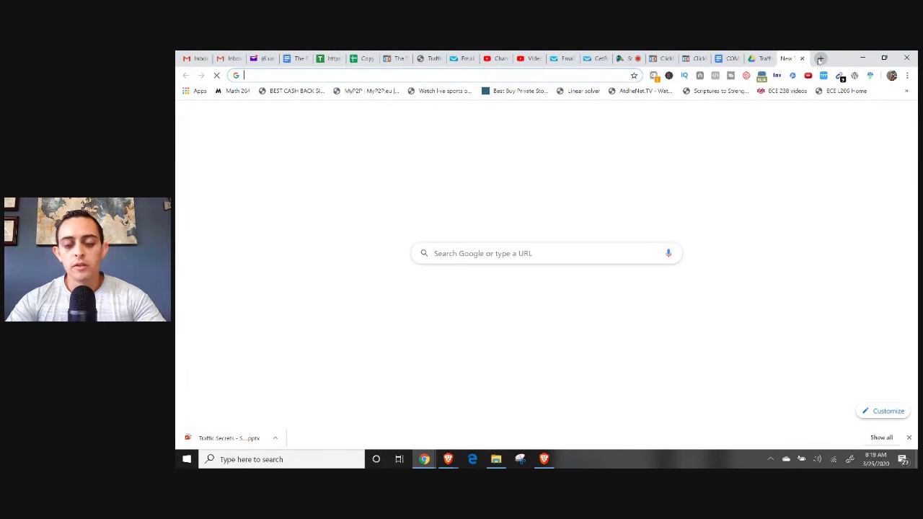
type("pas")
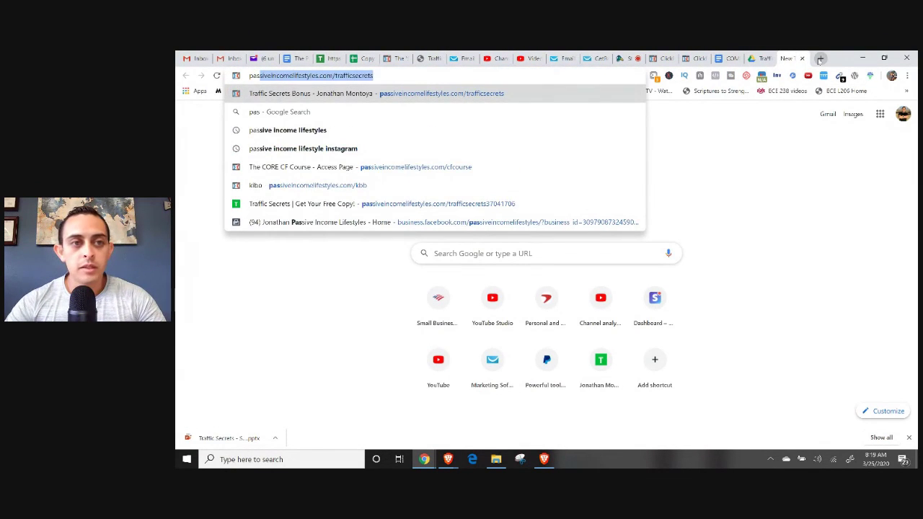
key("Right")
key("BackSpace")
key("BackSpace")
key("BackSpace")
key("BackSpace")
key("BackSpace")
key("BackSpace")
key("BackSpace")
key("BackSpace")
key("BackSpace")
key("BackSpace")
key("BackSpace")
key("BackSpace")
key("BackSpace")
key("BackSpace")
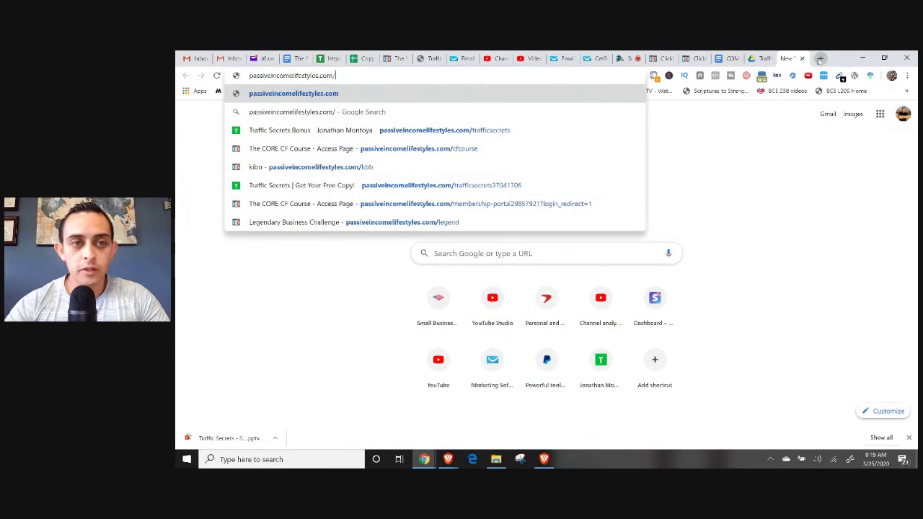
type("le")
key("Down")
key("Down")
key("Down")
key("Return")
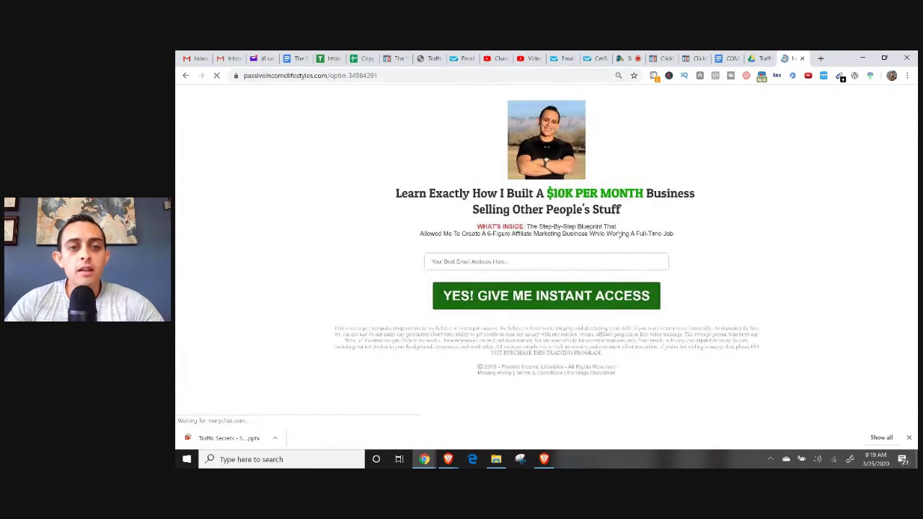
Highlight the opt-in page headline, then go back to the training document.
left_click_drag(393, 194, 623, 232)
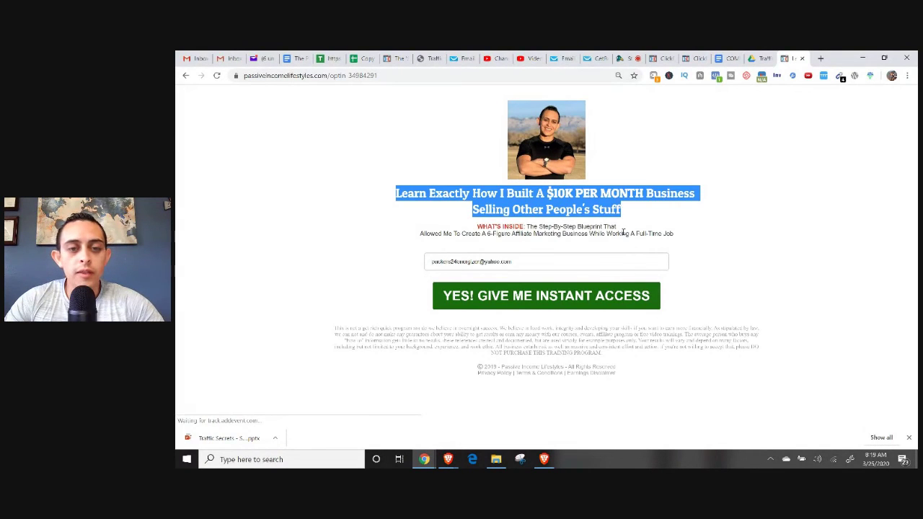
left_click(623, 232)
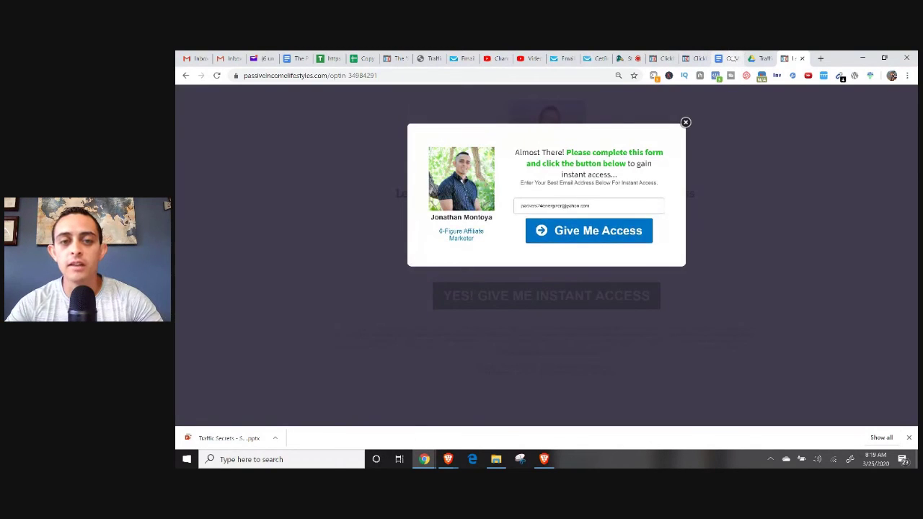
left_click(724, 58)
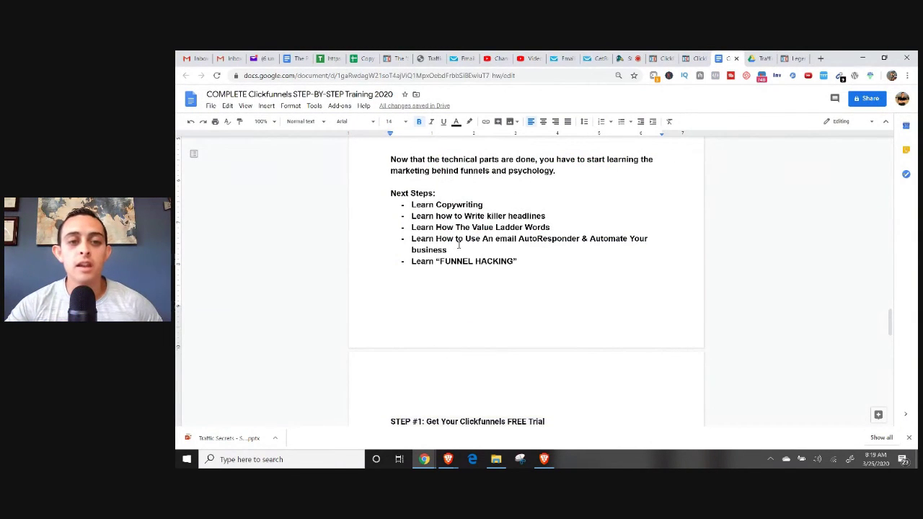
left_click_drag(435, 206, 565, 219)
left_click_drag(456, 228, 550, 228)
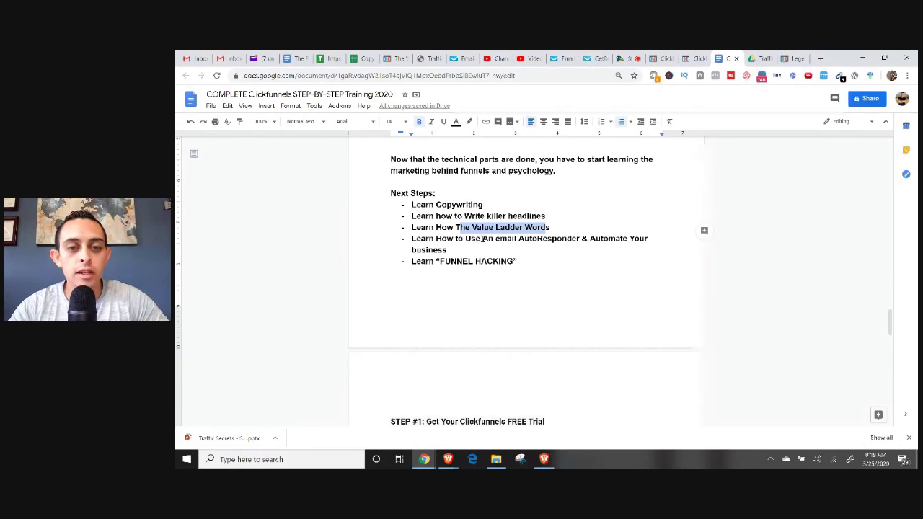
left_click_drag(483, 238, 575, 238)
left_click(523, 253)
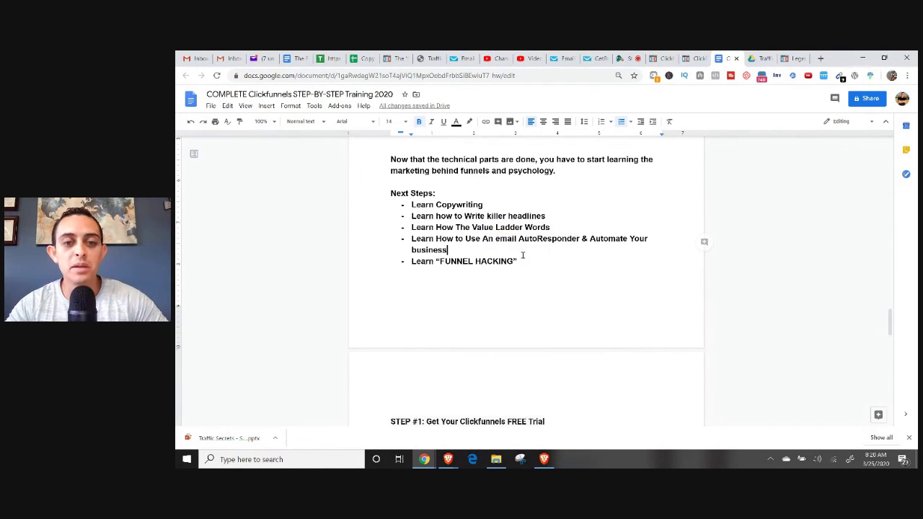
left_click_drag(490, 247, 481, 238)
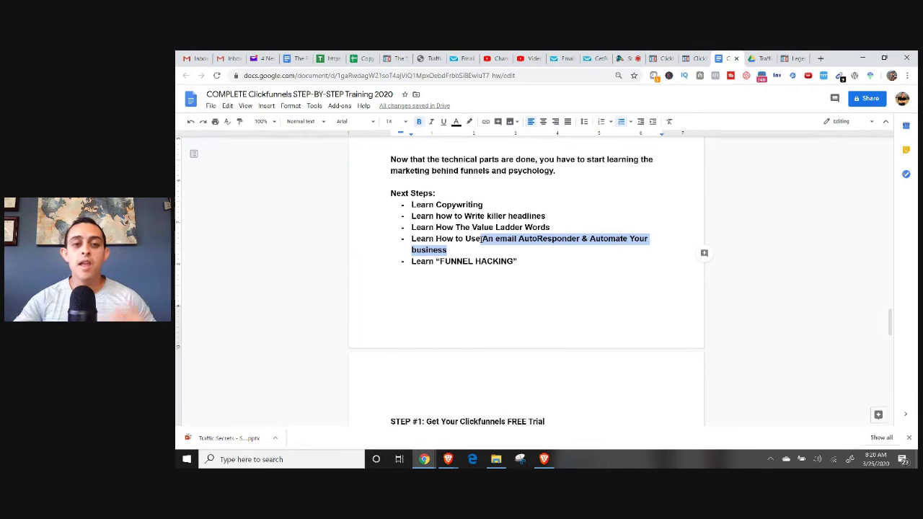
left_click_drag(413, 262, 534, 261)
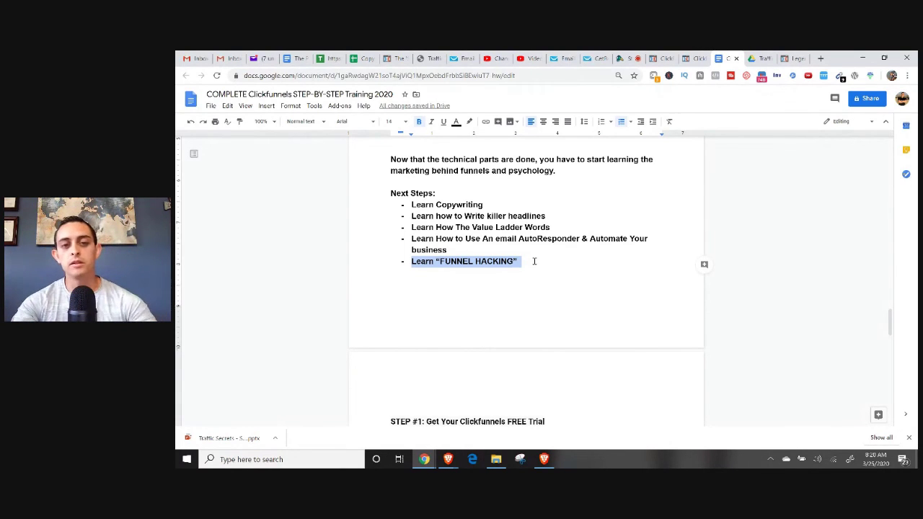
Review the STEP #1 free trial, autoresponder and Facebook support group lines.
scroll(546, 253, "down", 3)
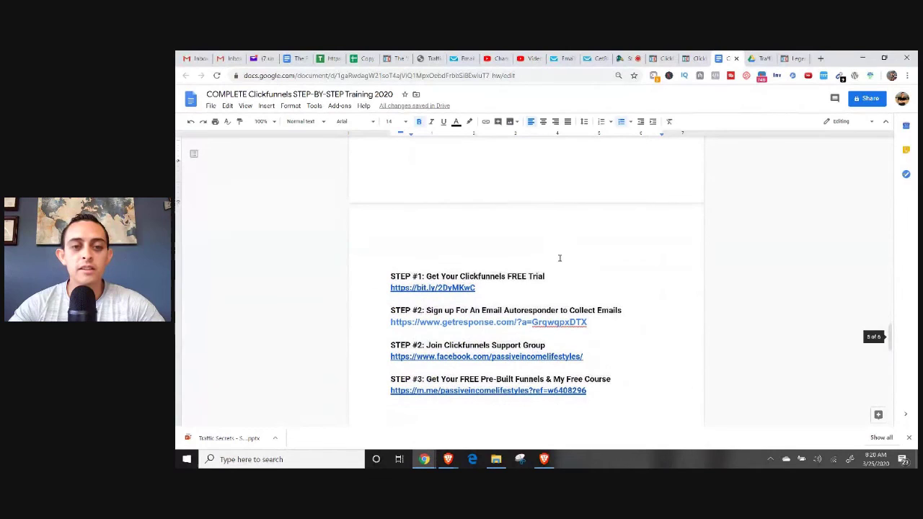
left_click_drag(424, 276, 579, 271)
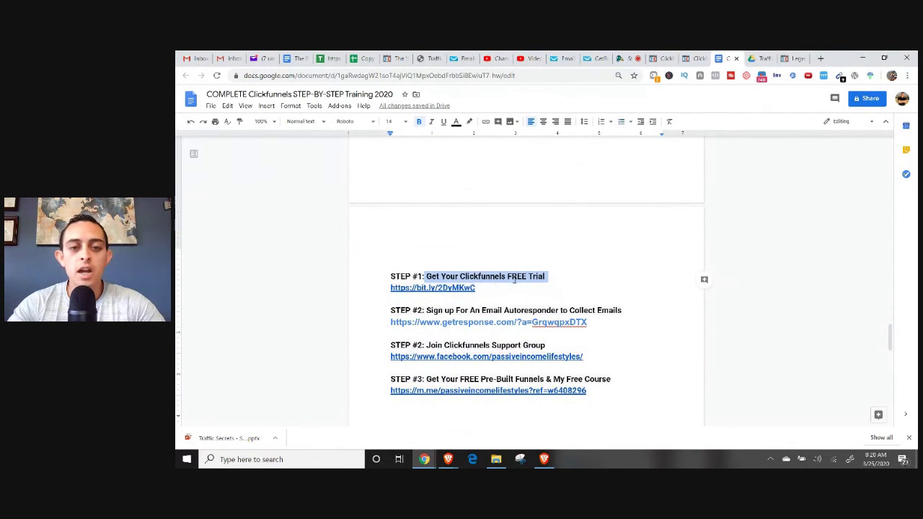
scroll(514, 279, "down", 3)
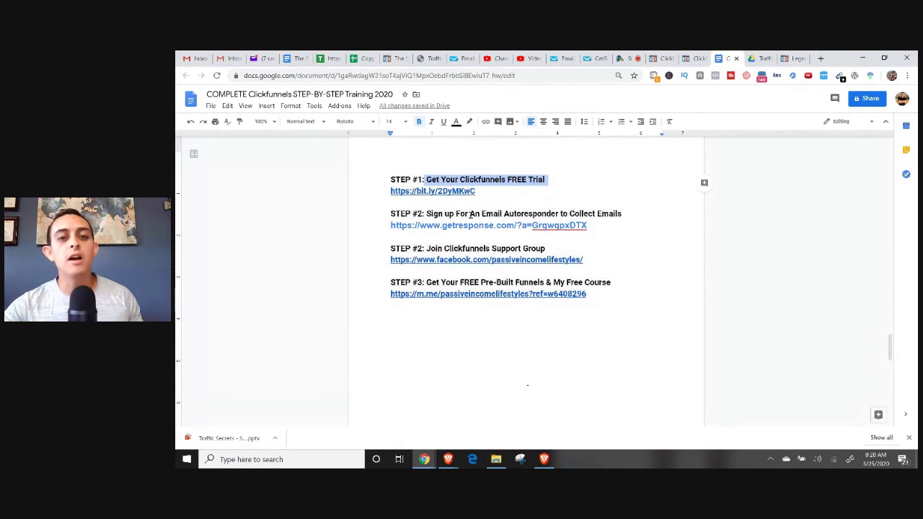
left_click_drag(470, 214, 629, 225)
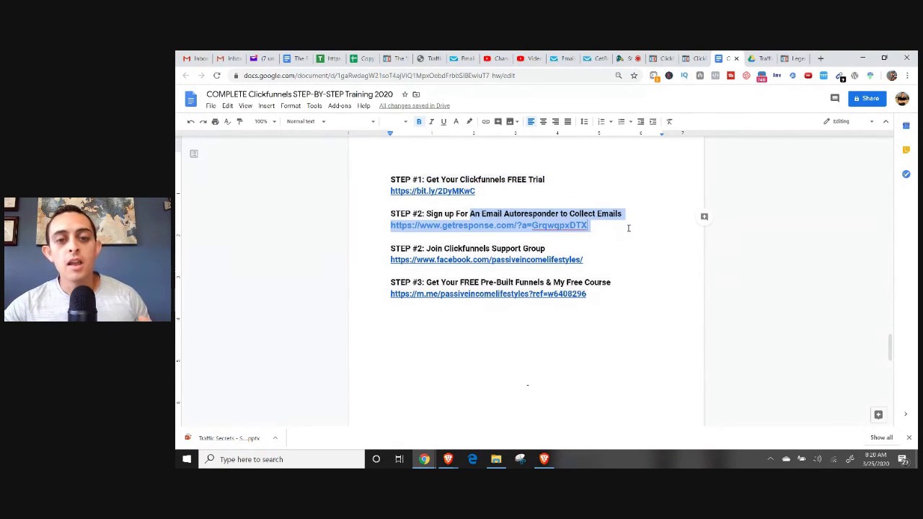
left_click(629, 225)
left_click_drag(388, 259, 610, 266)
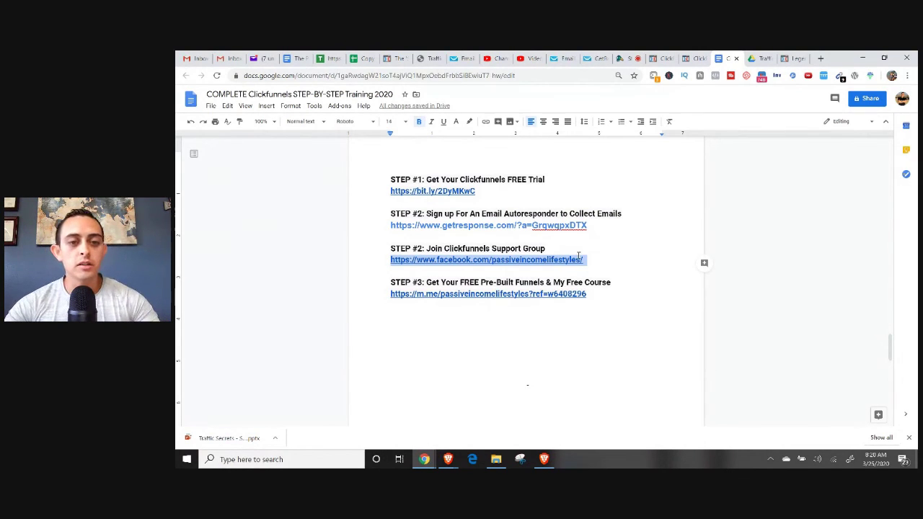
Renumber the support group step to #3 and the free course step to #4.
left_click(424, 248)
key("BackSpace")
type("3")
left_click(423, 282)
key("BackSpace")
type("4")
Below STEP #4, type the heading 'Step #5: Start Making Money TODAY With Affalite Marketing:'.
left_click_drag(417, 282, 604, 290)
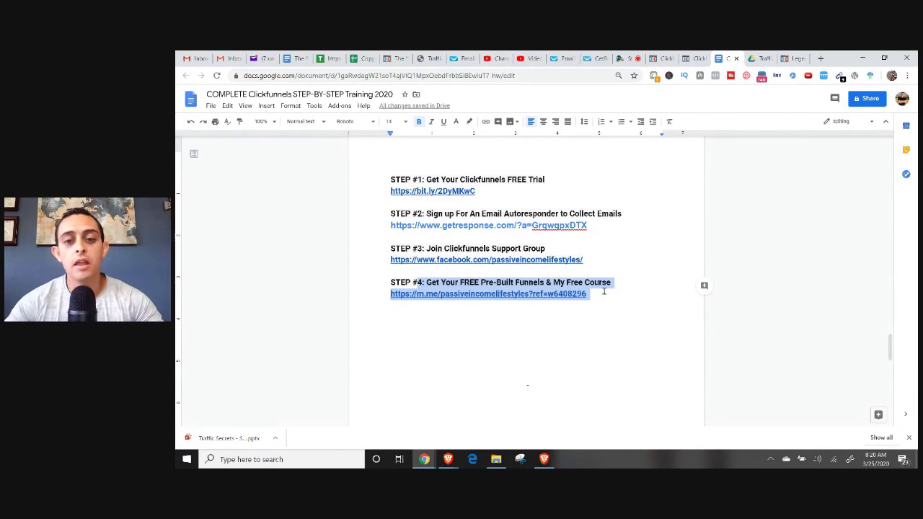
left_click(604, 293)
key("Return")
key("Return")
type("Step")
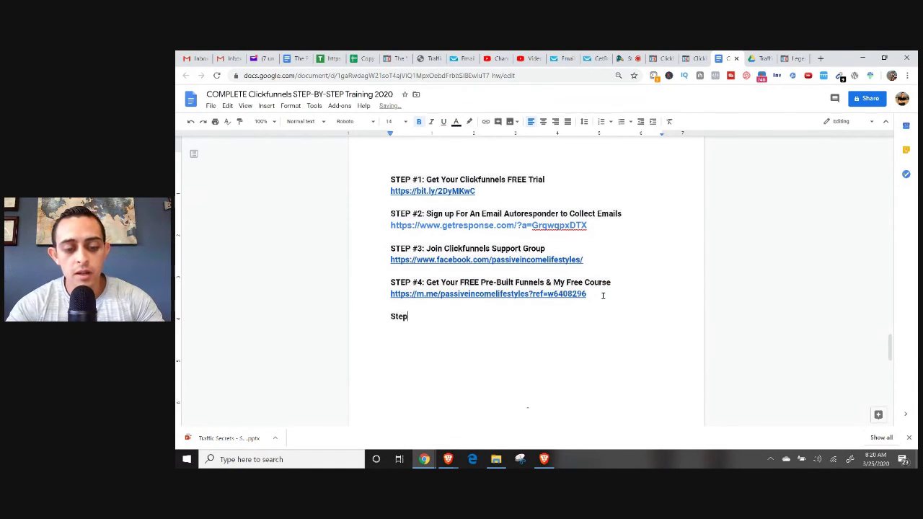
type(" $")
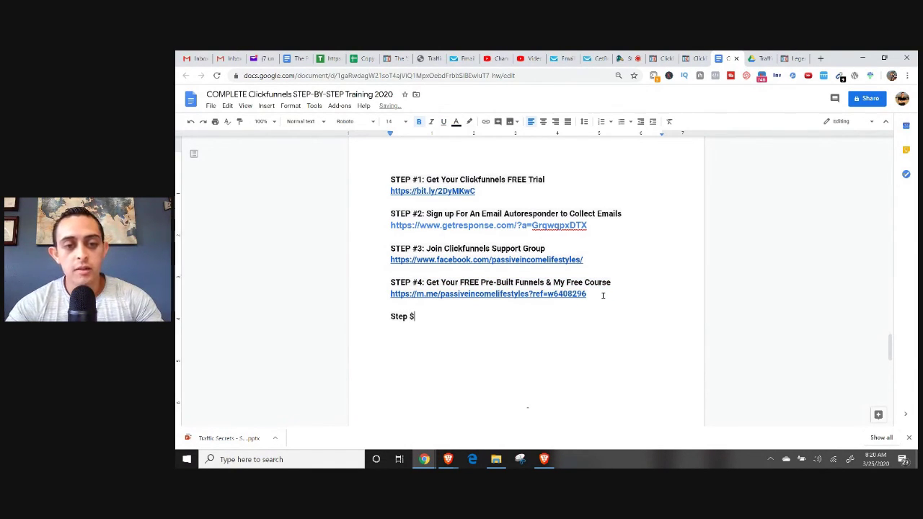
key("BackSpace")
type("#5")
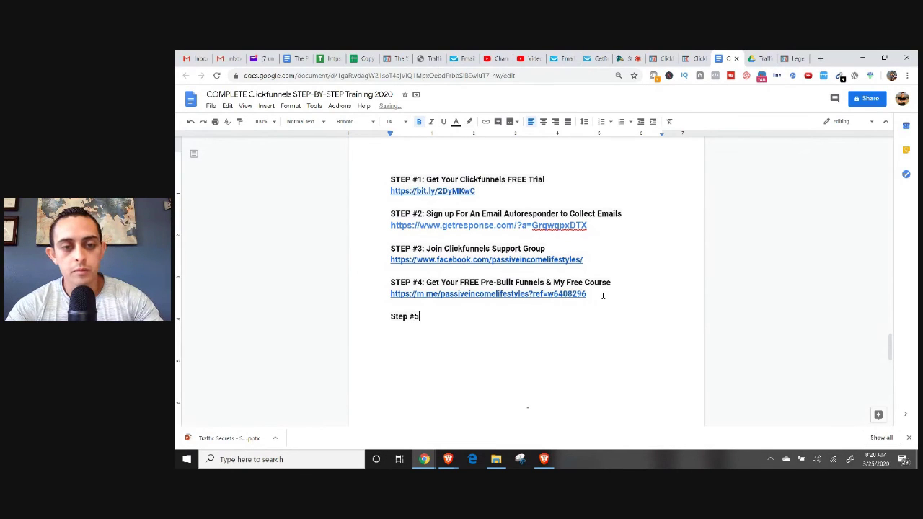
key("BackSpace")
type(": Start Makoig")
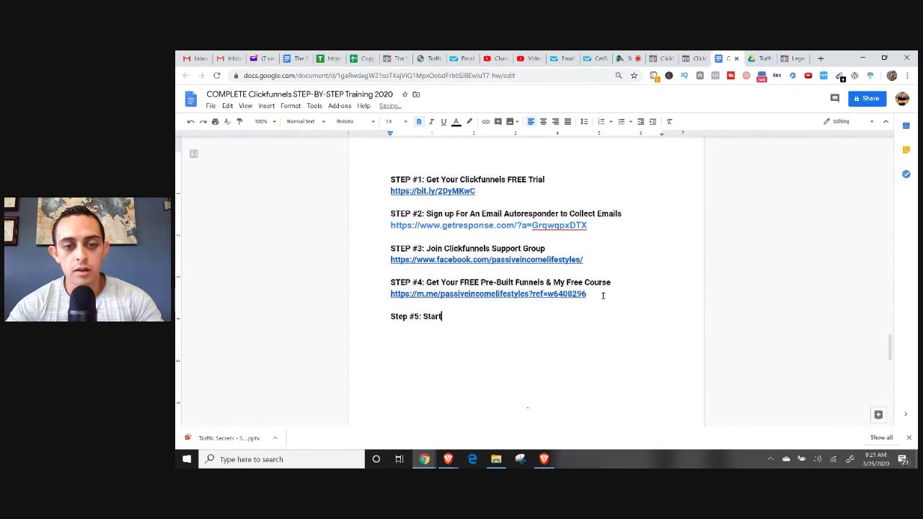
key("BackSpace")
key("BackSpace")
key("BackSpace")
type("ing M")
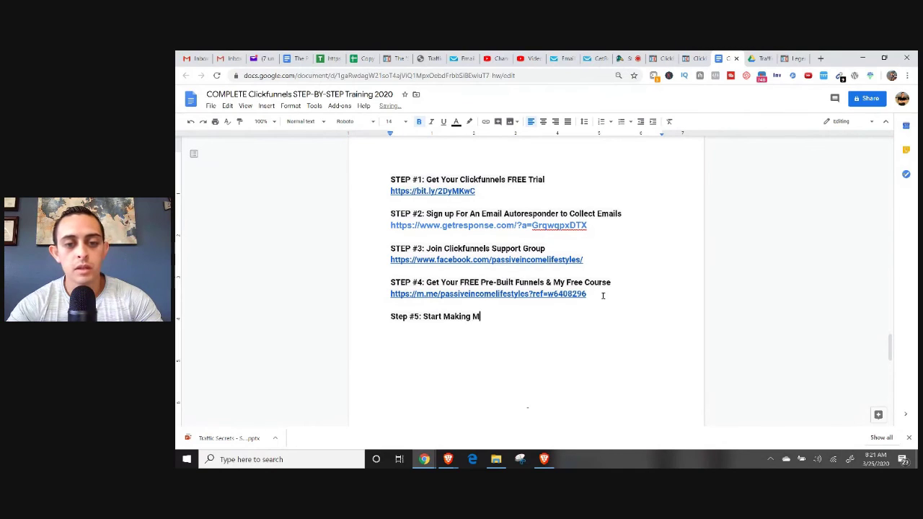
type("oney TODAY ")
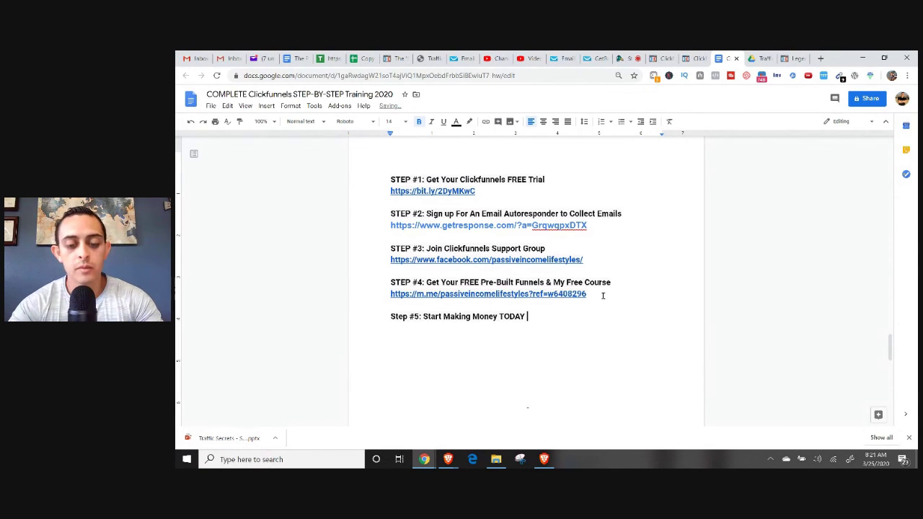
type("With Affalite mark")
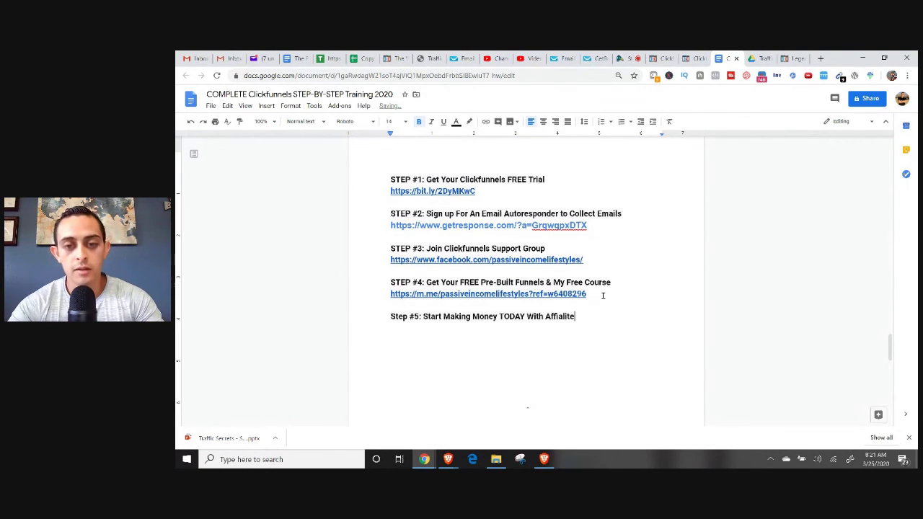
key("BackSpace")
key("BackSpace")
key("BackSpace")
key("BackSpace")
type("Ma")
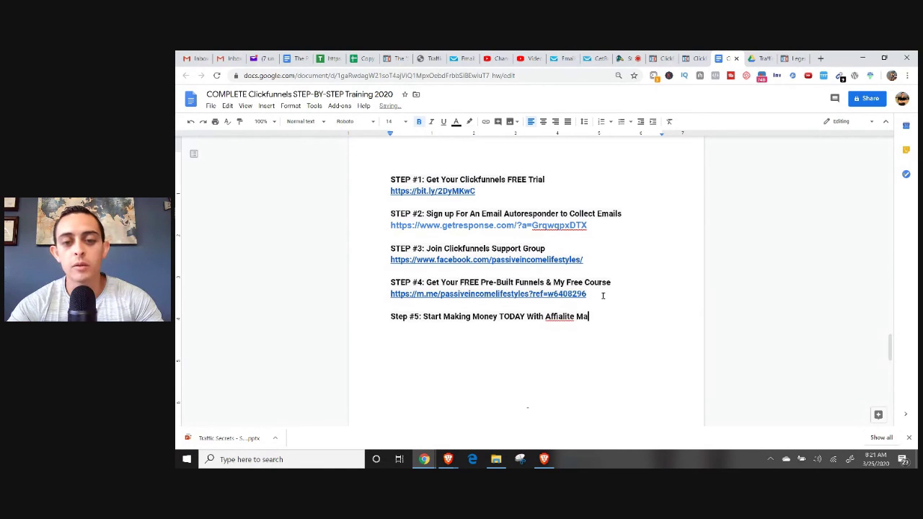
type("rketing:")
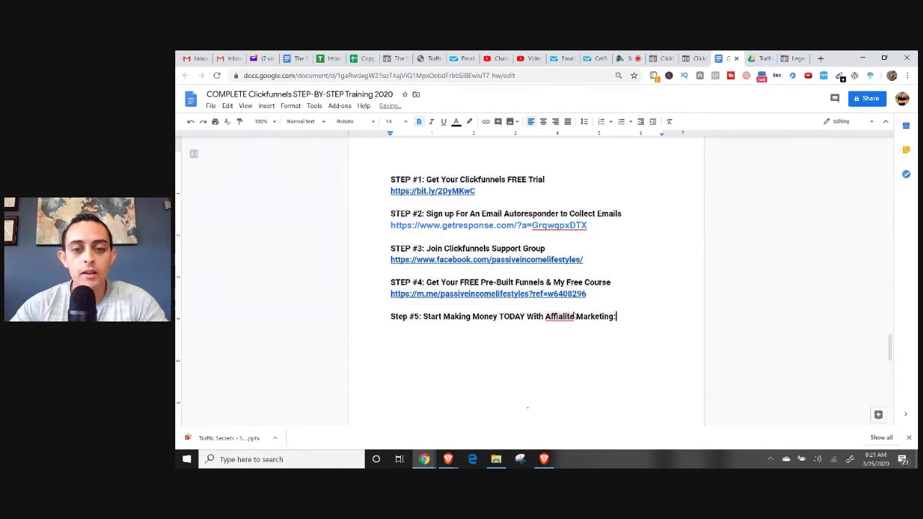
Correct 'Affalite' to 'Affiliate' from the spelling suggestions and start a new line below.
right_click(567, 317)
left_click(631, 224)
left_click(645, 317)
key("Return")
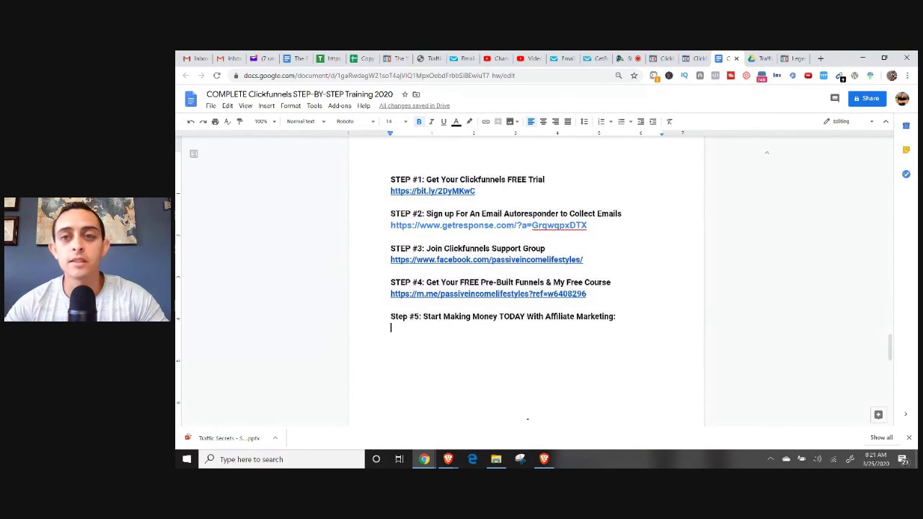
Change the opt-in tab's address to passiveincomelifestyles.com/legend and copy it.
left_click(793, 58)
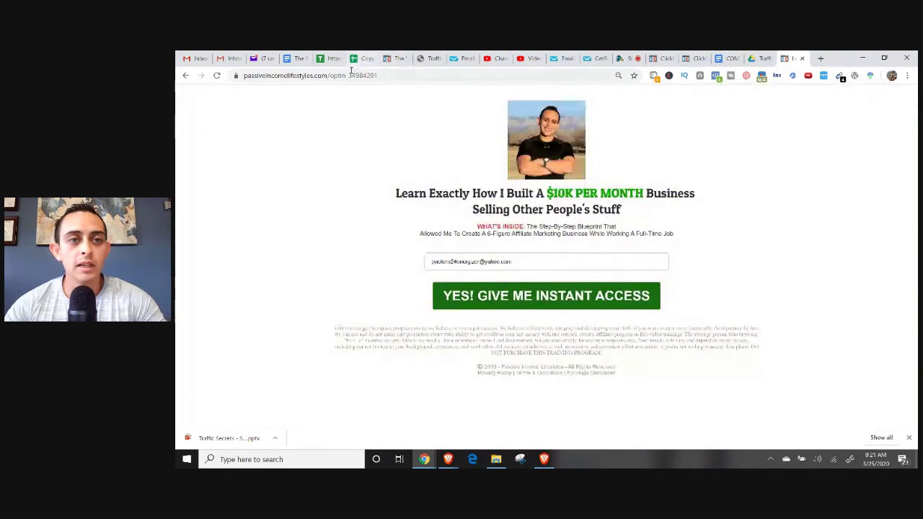
left_click(351, 72)
left_click_drag(351, 75, 485, 97)
type("legend")
key("ctrl+a")
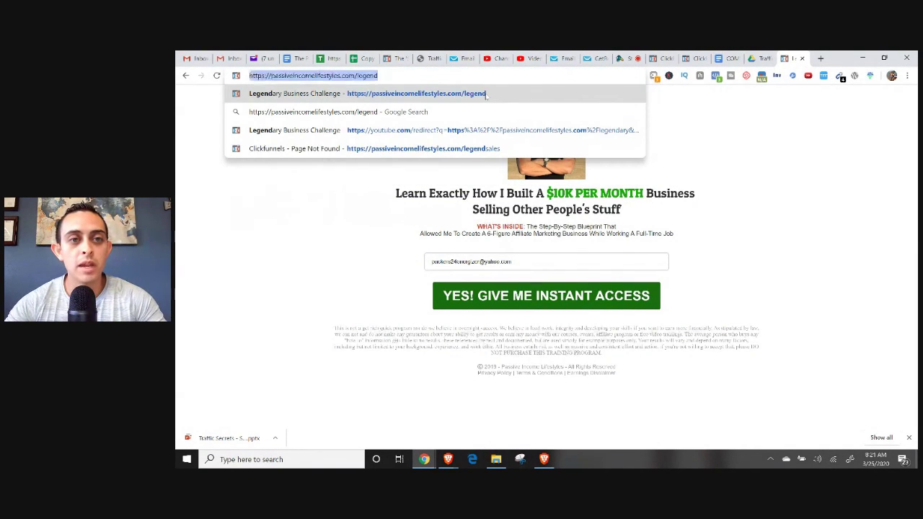
key("Return")
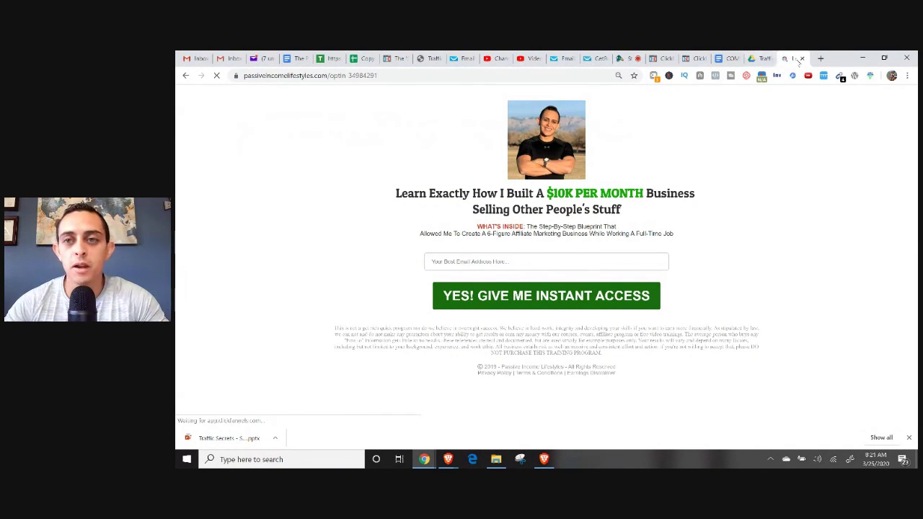
Close the opt-in tab and paste the /legend link under the Step #5 heading.
left_click(802, 58)
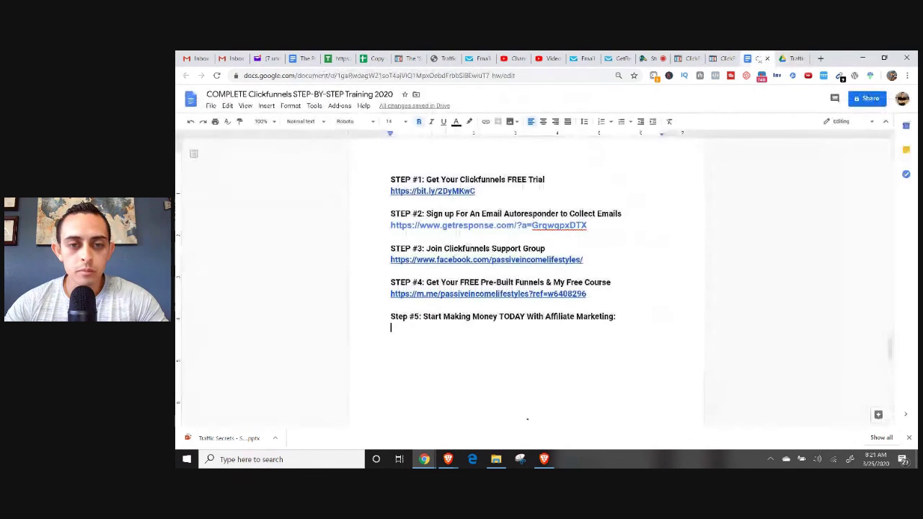
key("Return")
type("https://passiveincomelifestyles.com/legend")
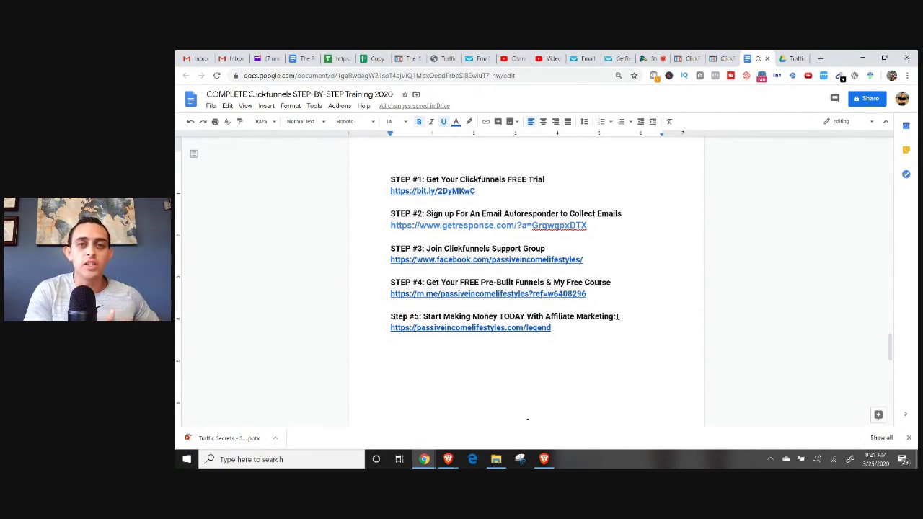
left_click_drag(563, 343, 383, 252)
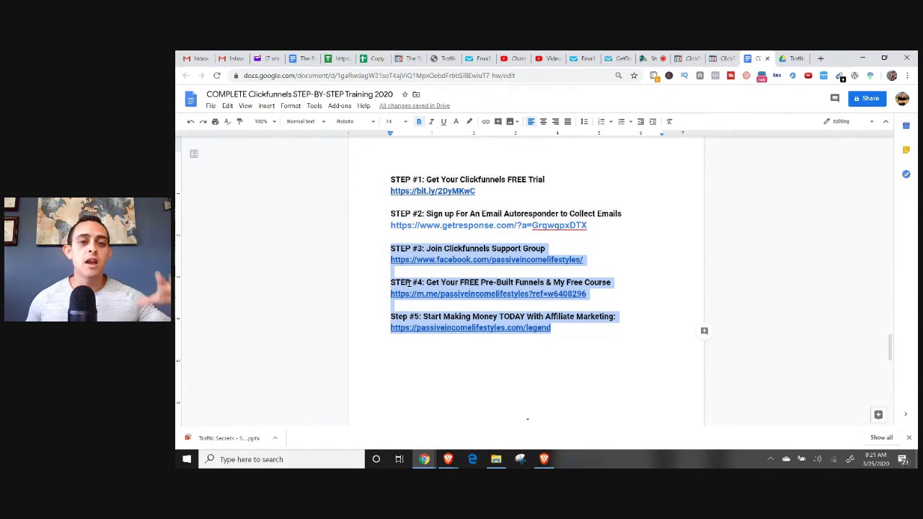
scroll(385, 287, "up", 1)
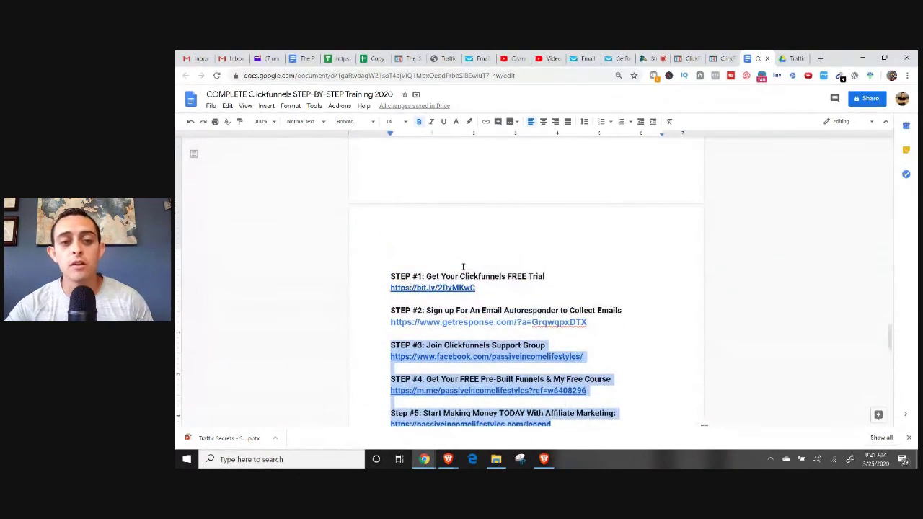
scroll(466, 264, "down", 1)
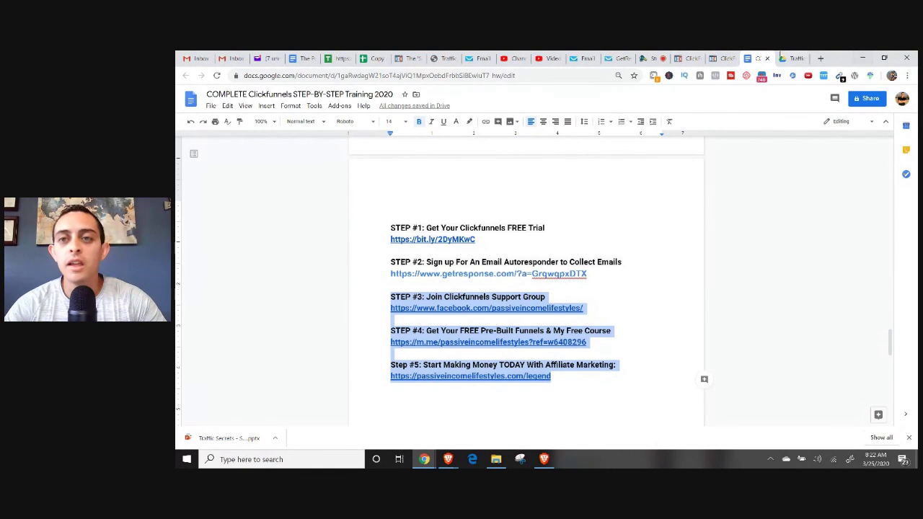
left_click(793, 58)
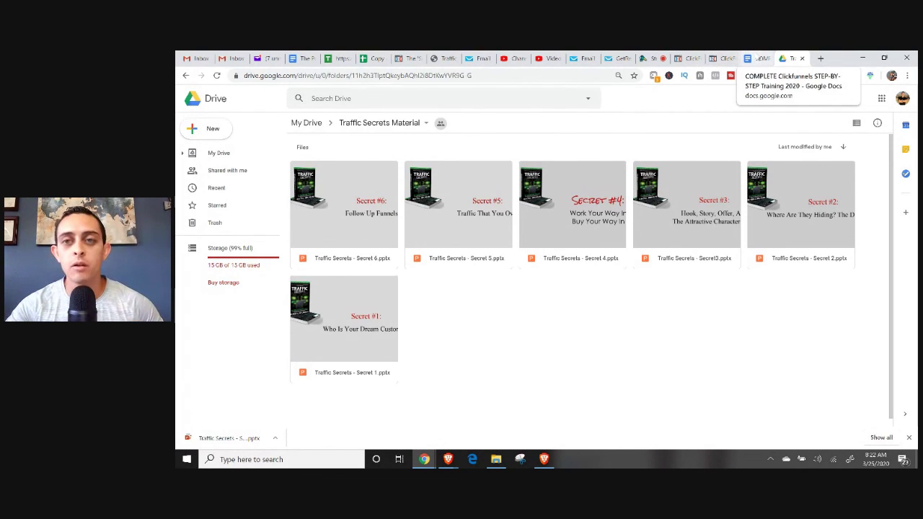
left_click(754, 59)
left_click_drag(497, 234, 383, 238)
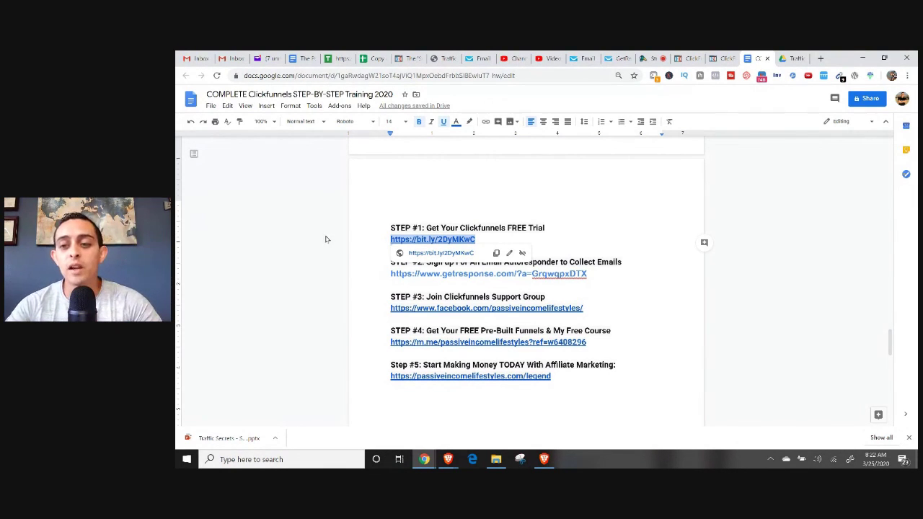
scroll(379, 235, "up", 15)
scroll(385, 232, "up", 20)
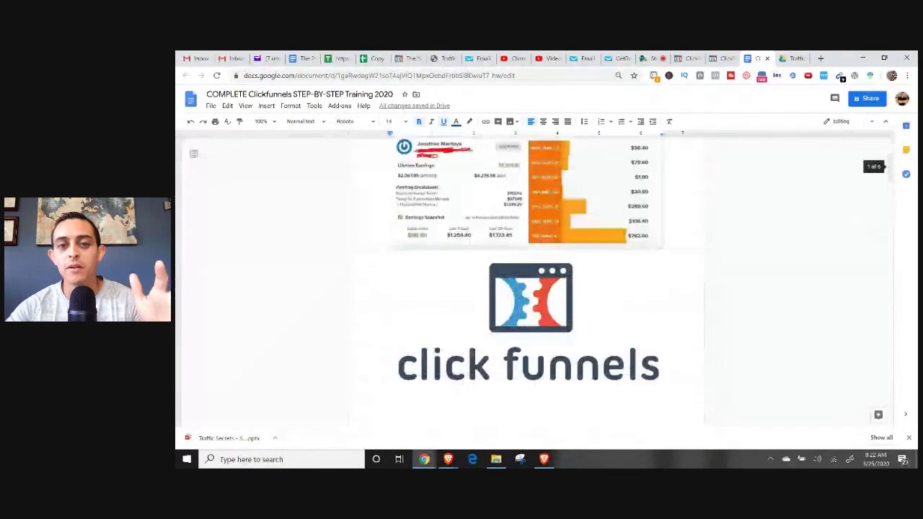